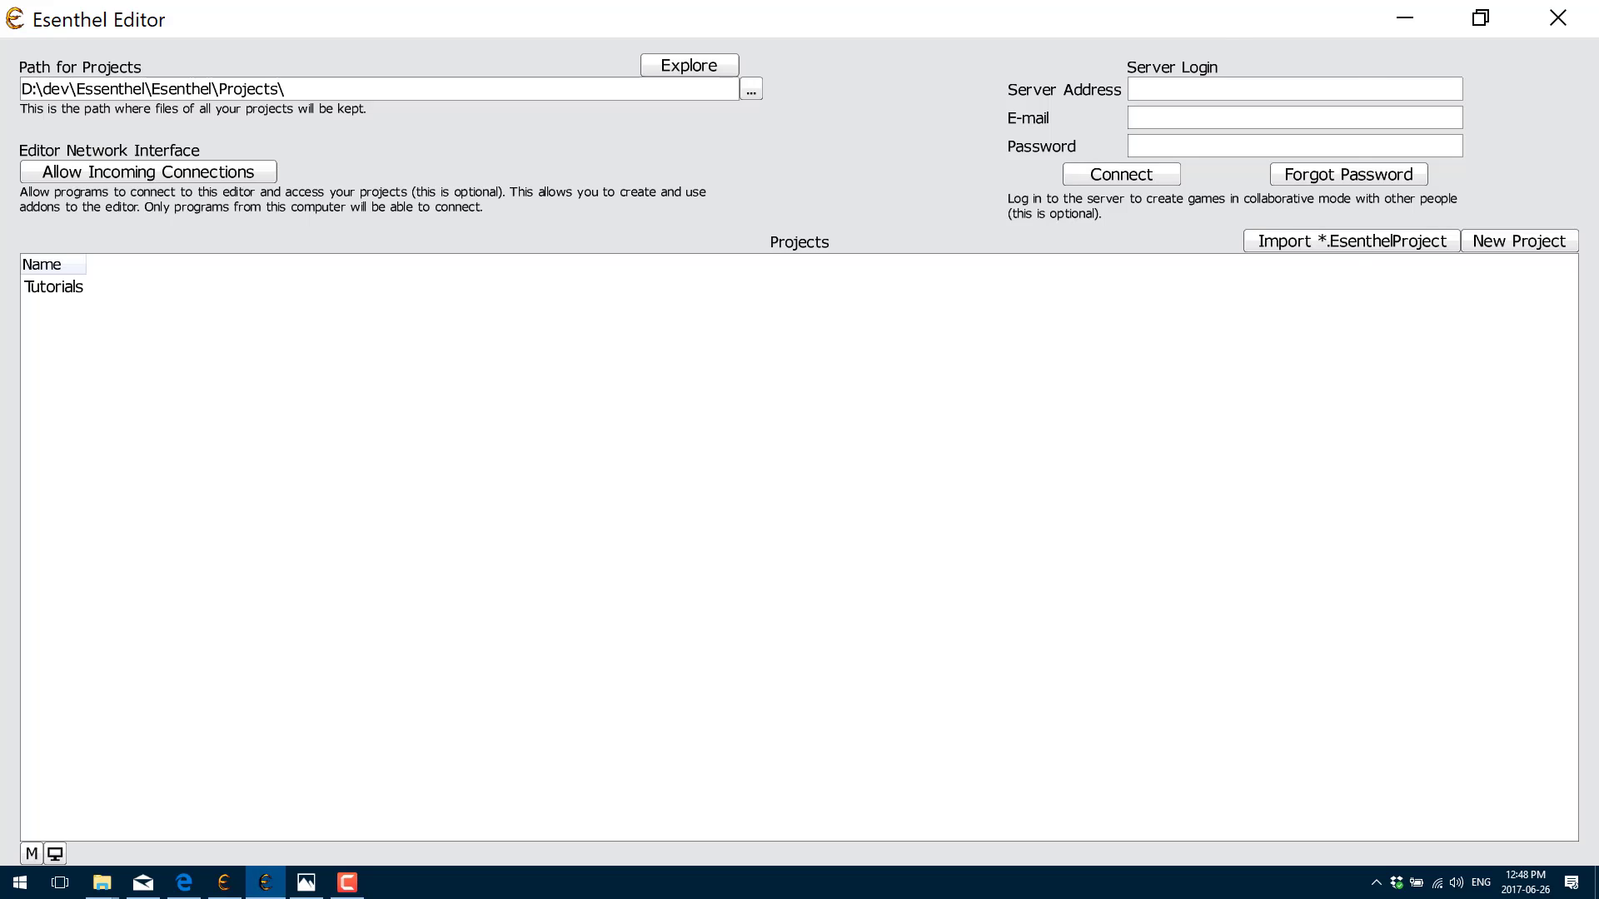
# Step: Hide and restore the fantasy demo's graphics options bar, then orbit and zoom toward the rock field
pyautogui.hotkey('alt', 'Tab')
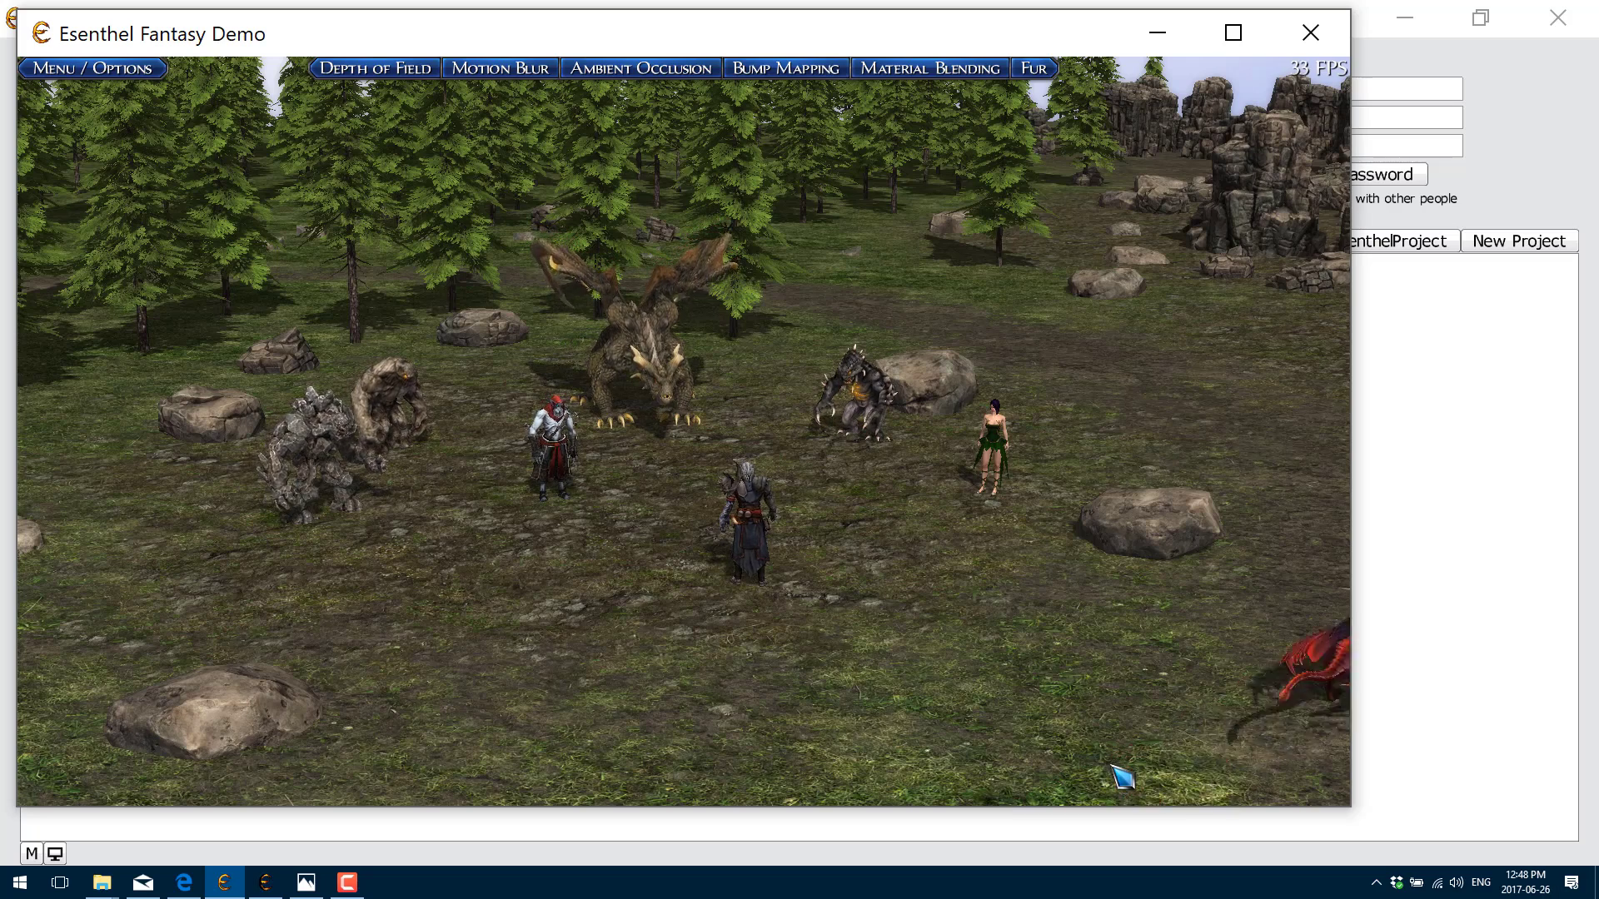
pyautogui.press('Tab')
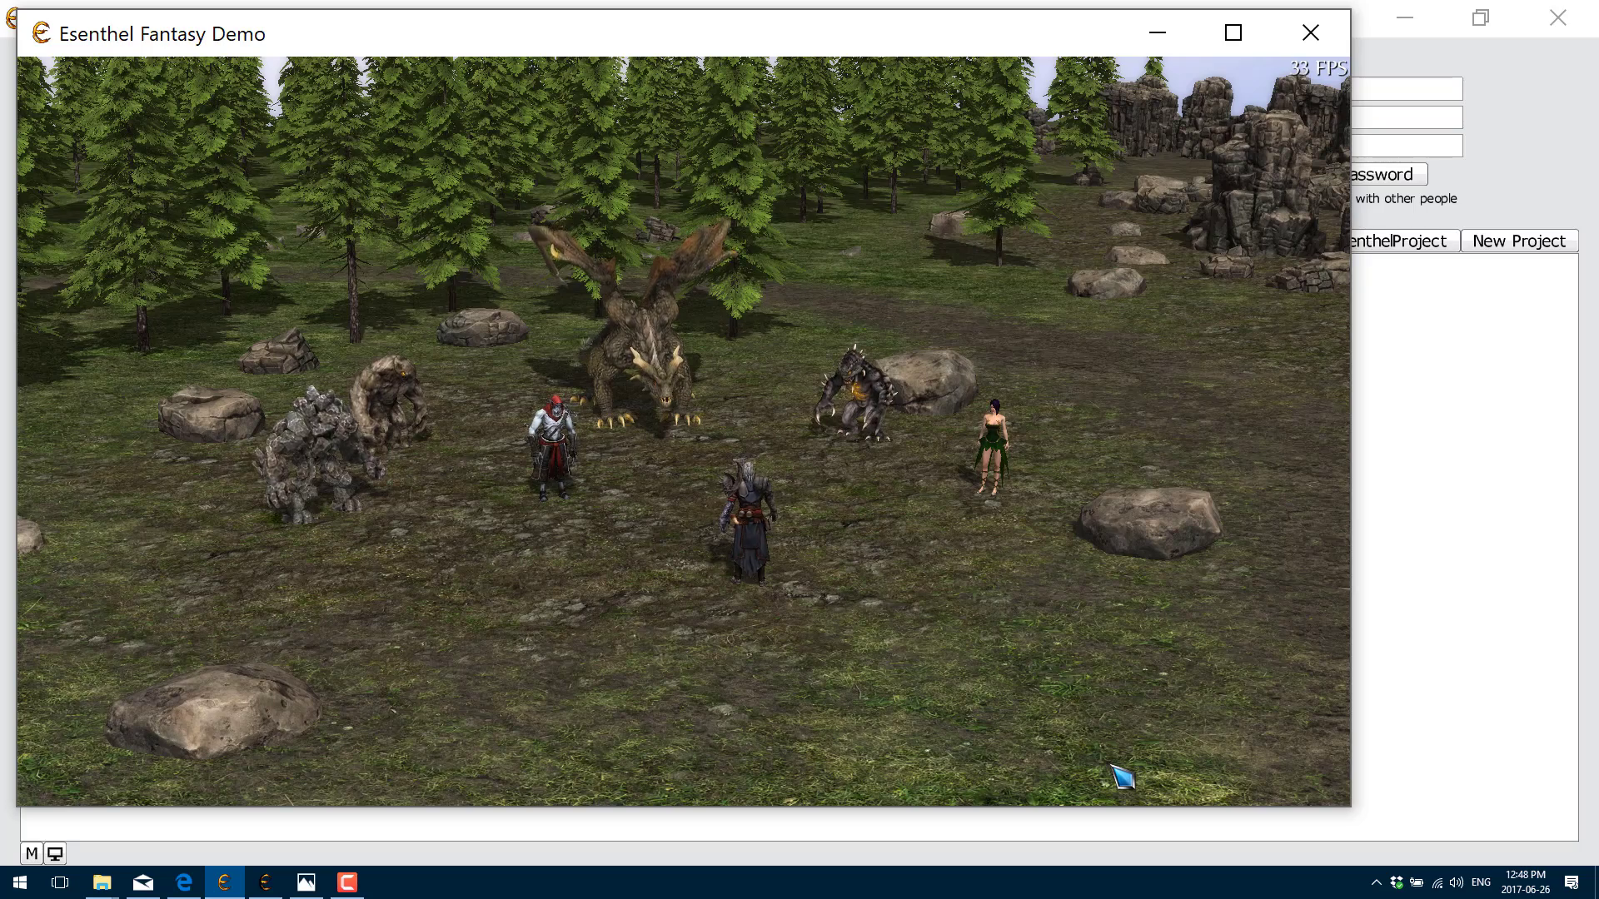
pyautogui.press('Tab')
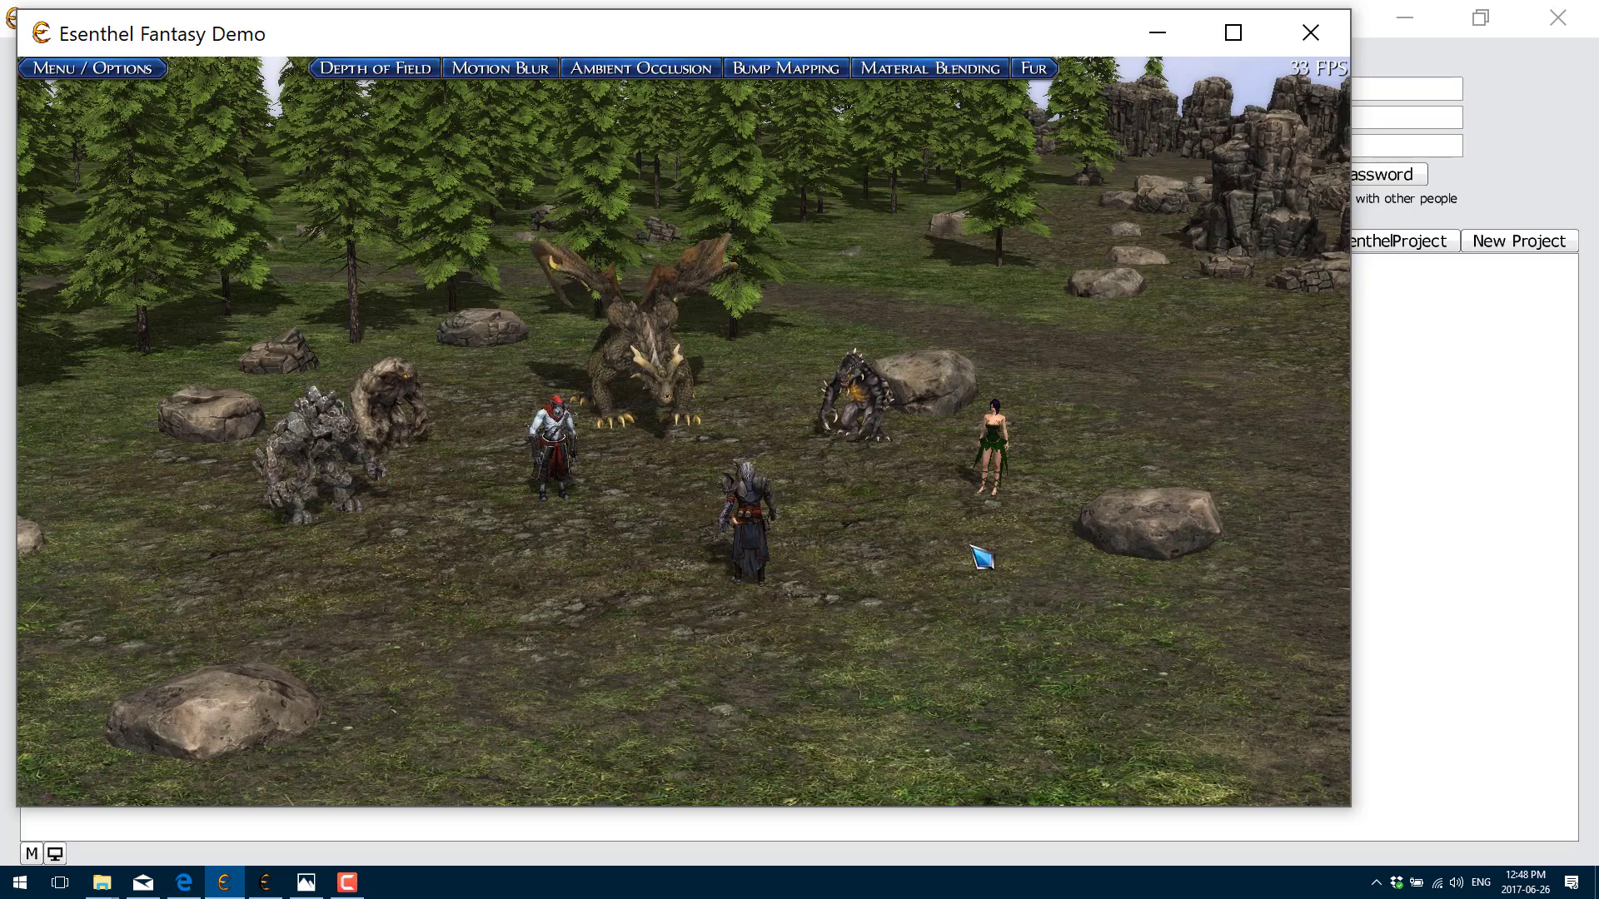
pyautogui.moveTo(700, 542); pyautogui.dragTo(396, 253, button='right')
pyautogui.scroll(5, 642, 449)
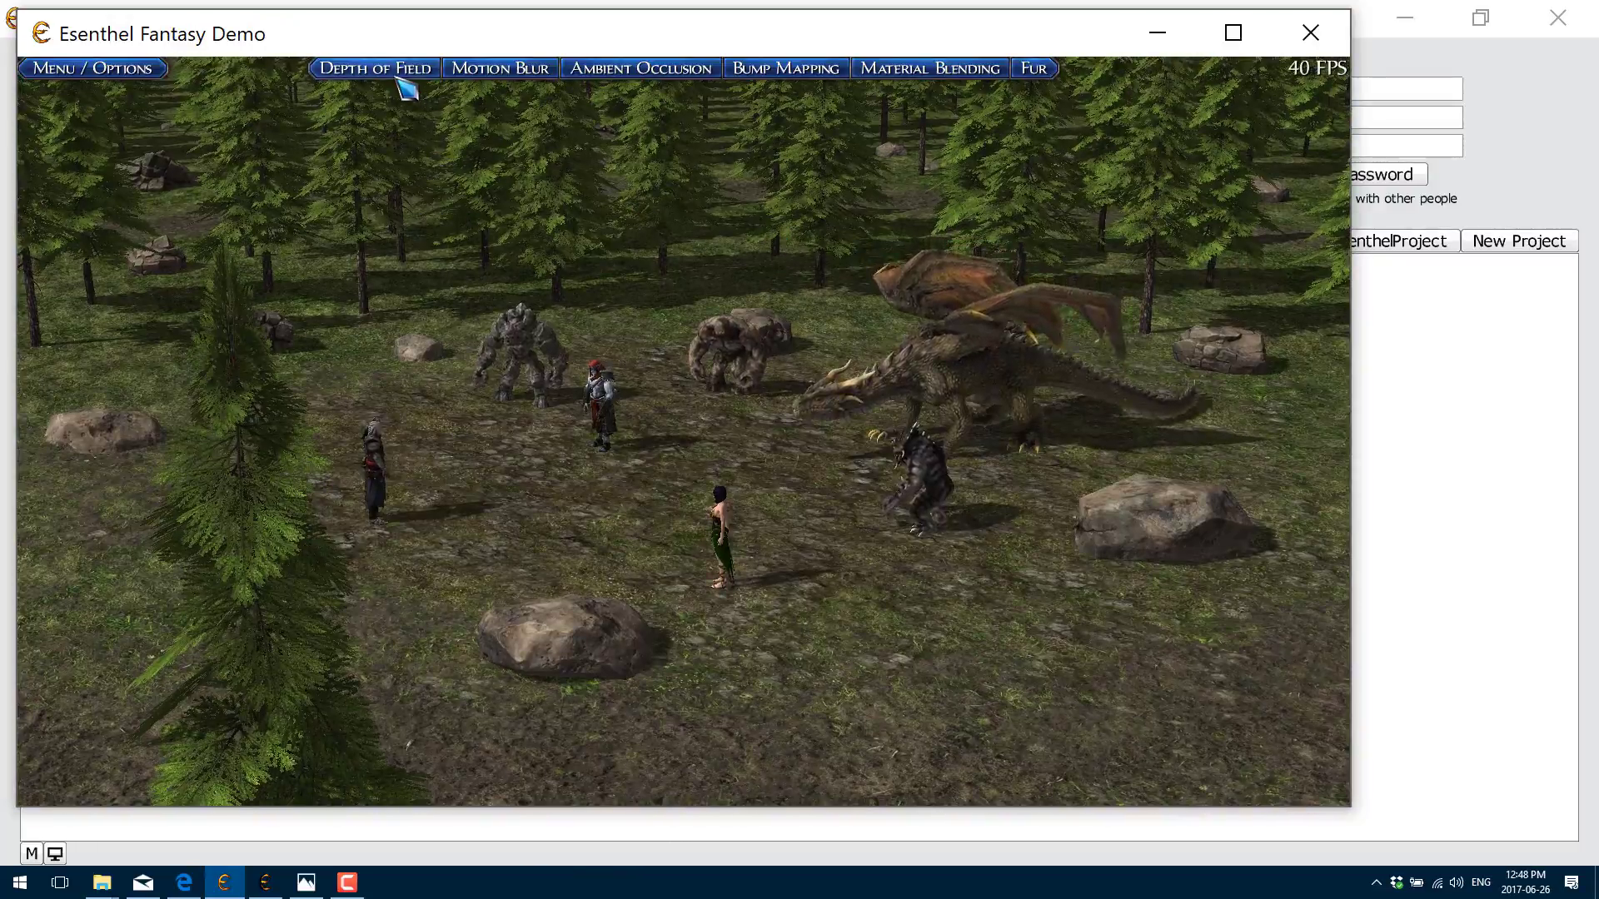
# Step: Enable Motion Blur, set Ambient Occlusion Off and Material Blending to Per Vertex, then show the Fur werewolf
pyautogui.click(398, 78)
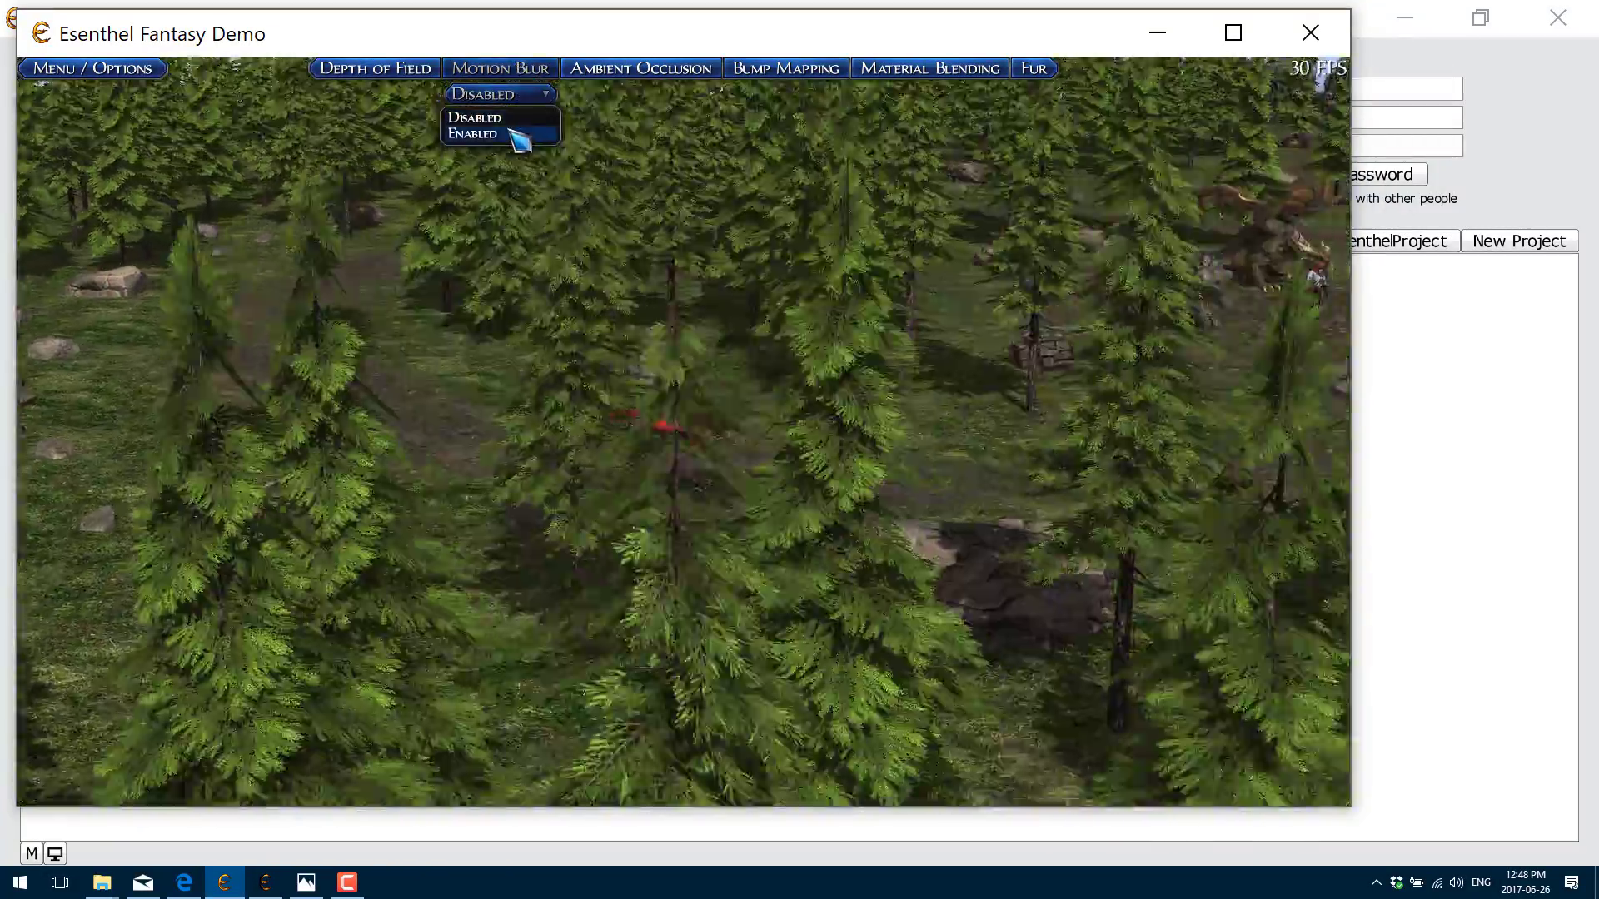
pyautogui.click(483, 134)
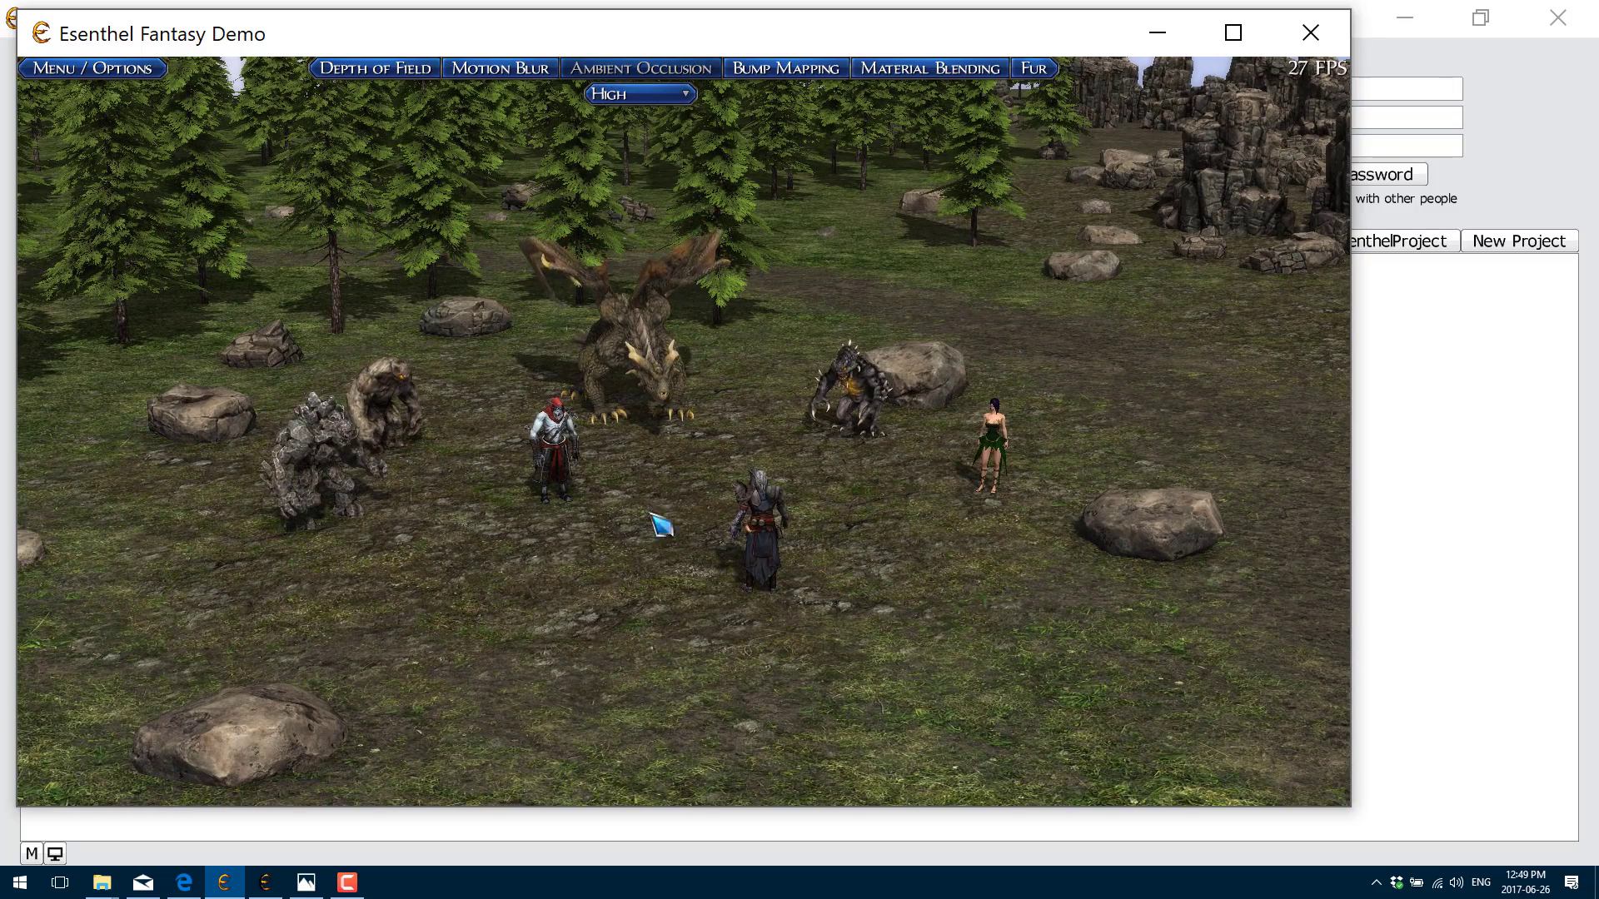
pyautogui.click(643, 118)
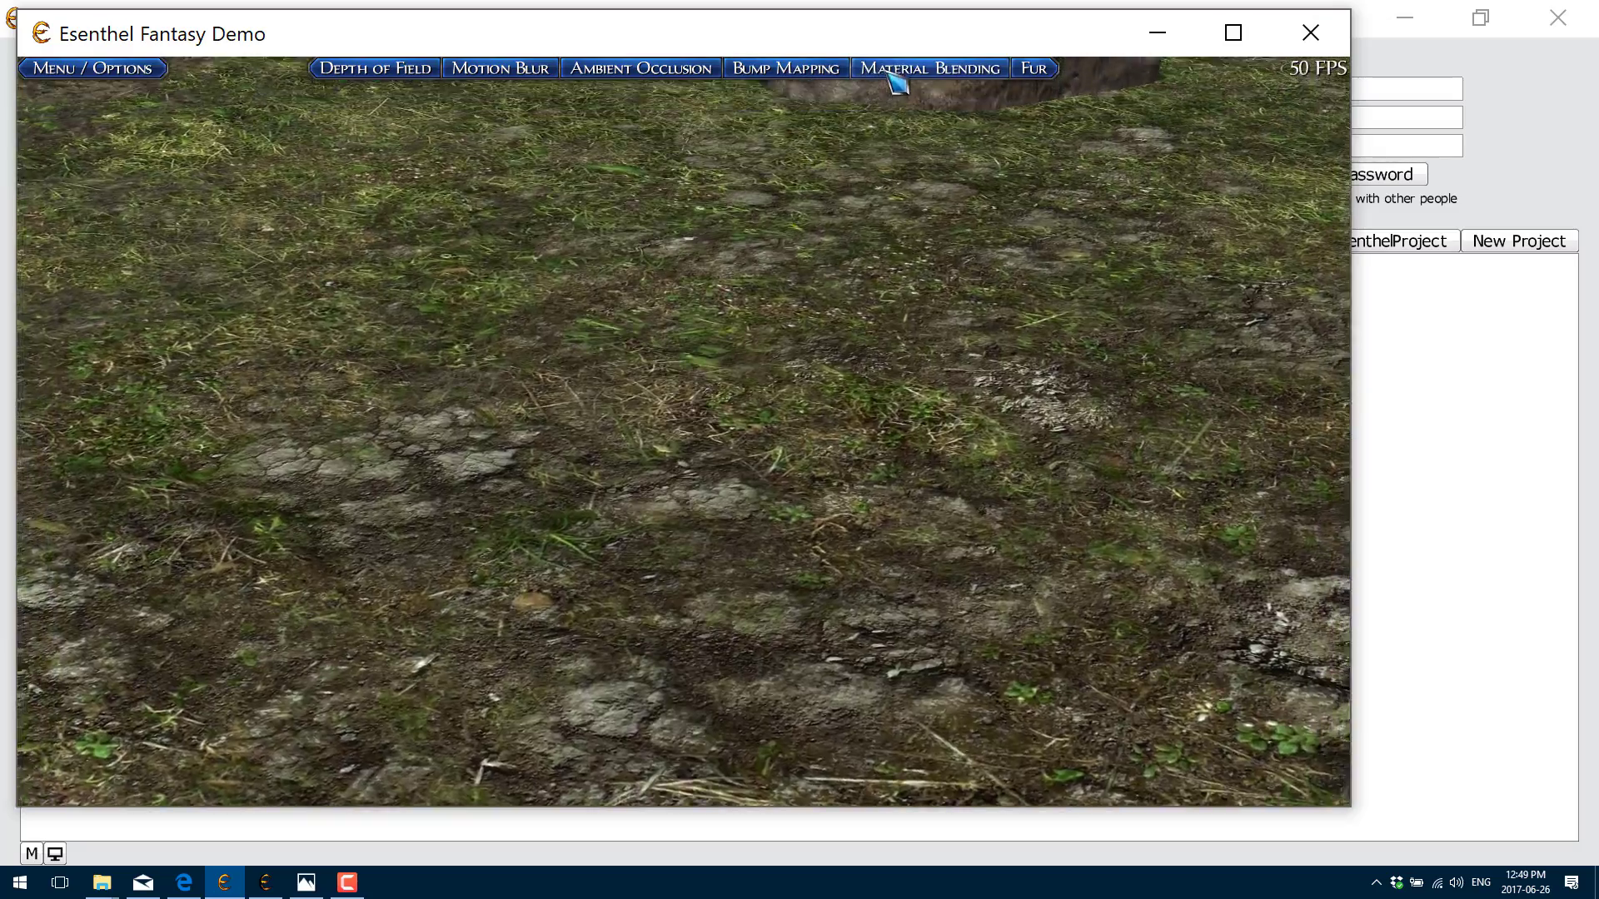
pyautogui.moveTo(899, 75)
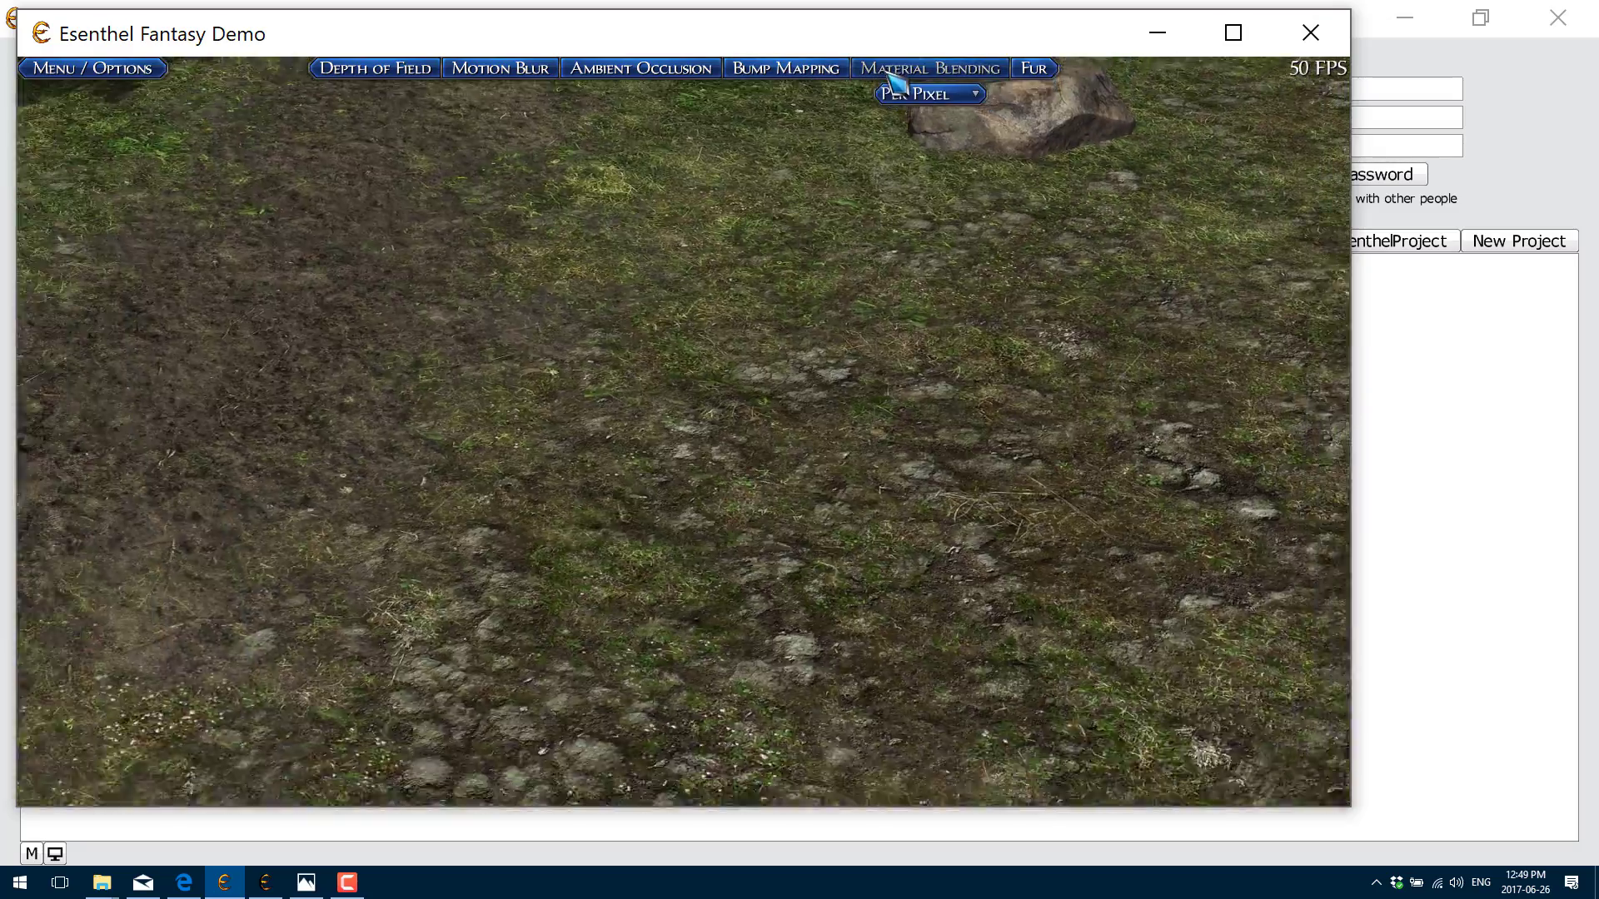
pyautogui.click(974, 93)
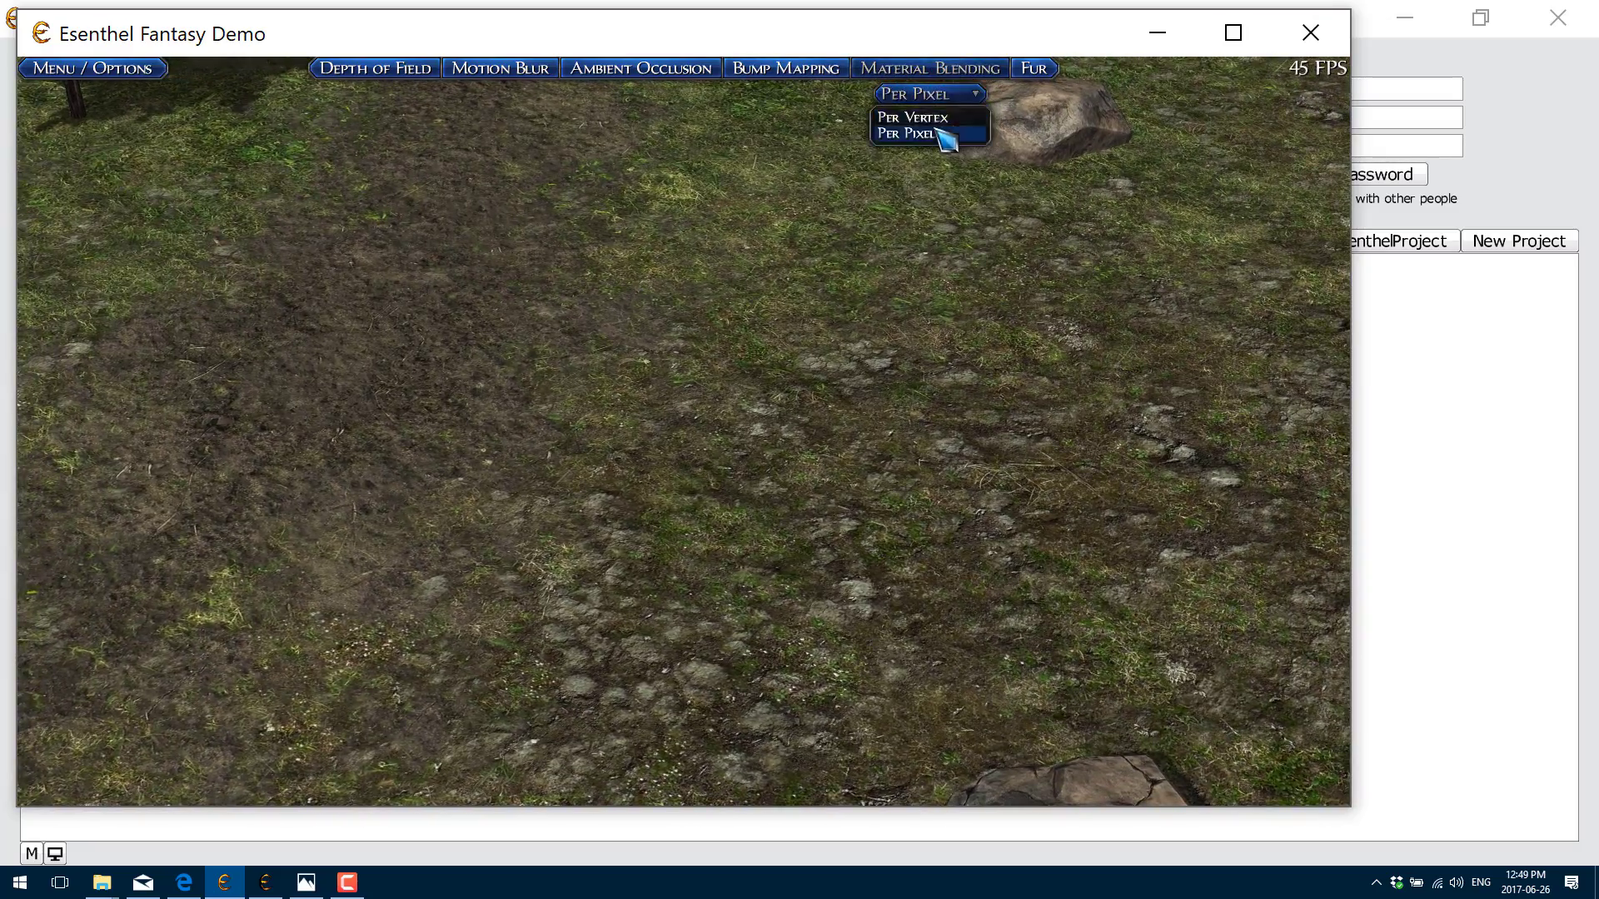
pyautogui.click(932, 118)
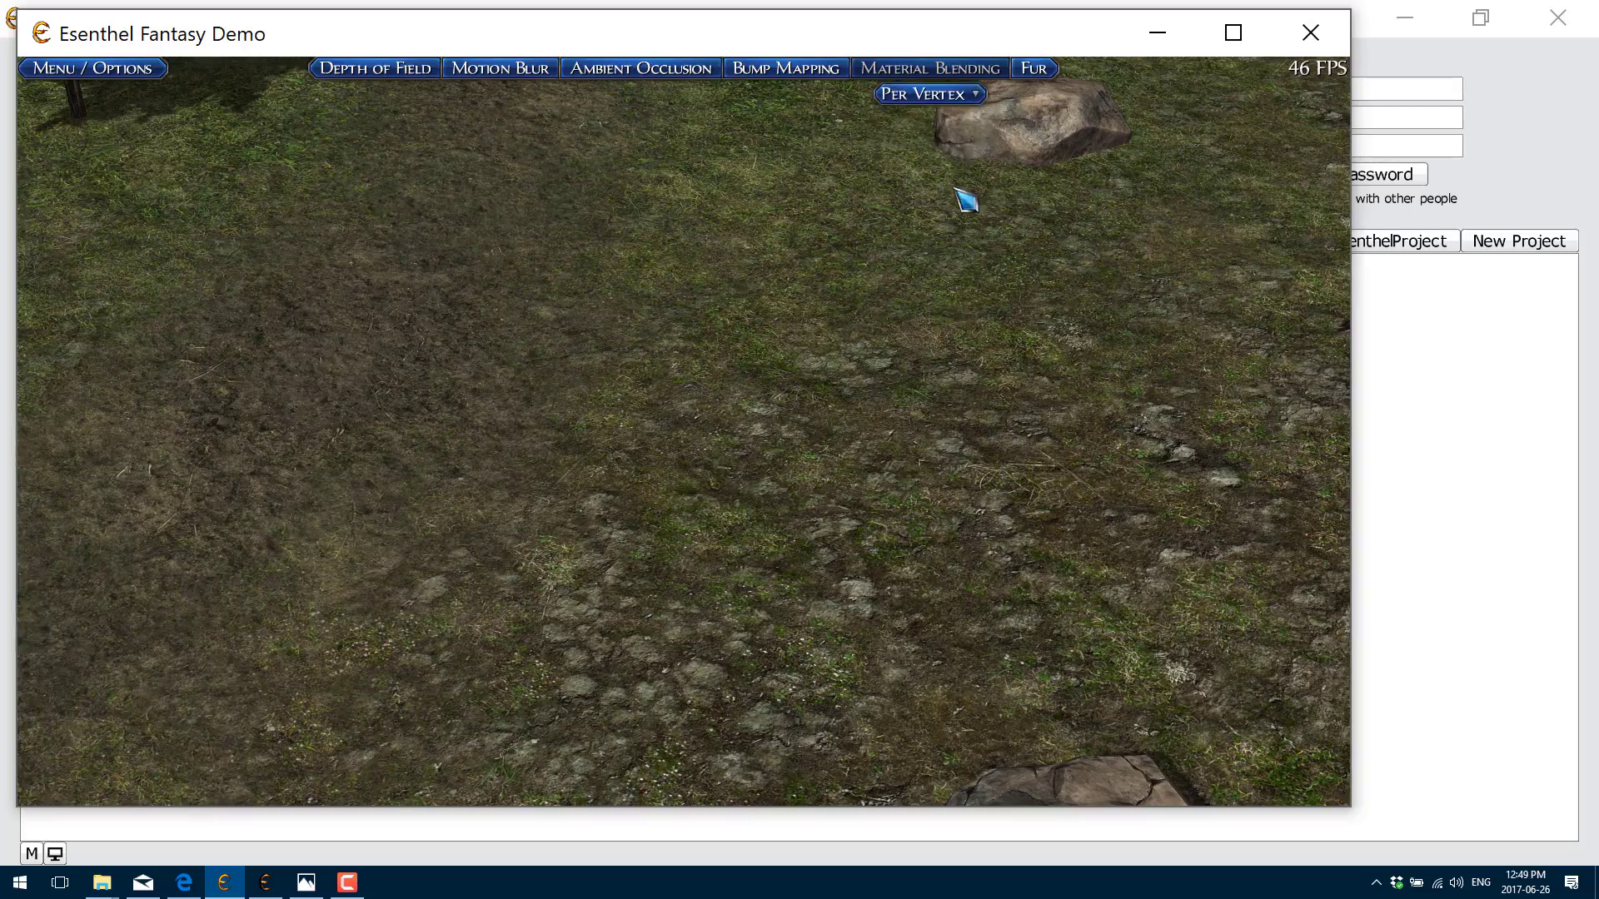
pyautogui.click(1032, 70)
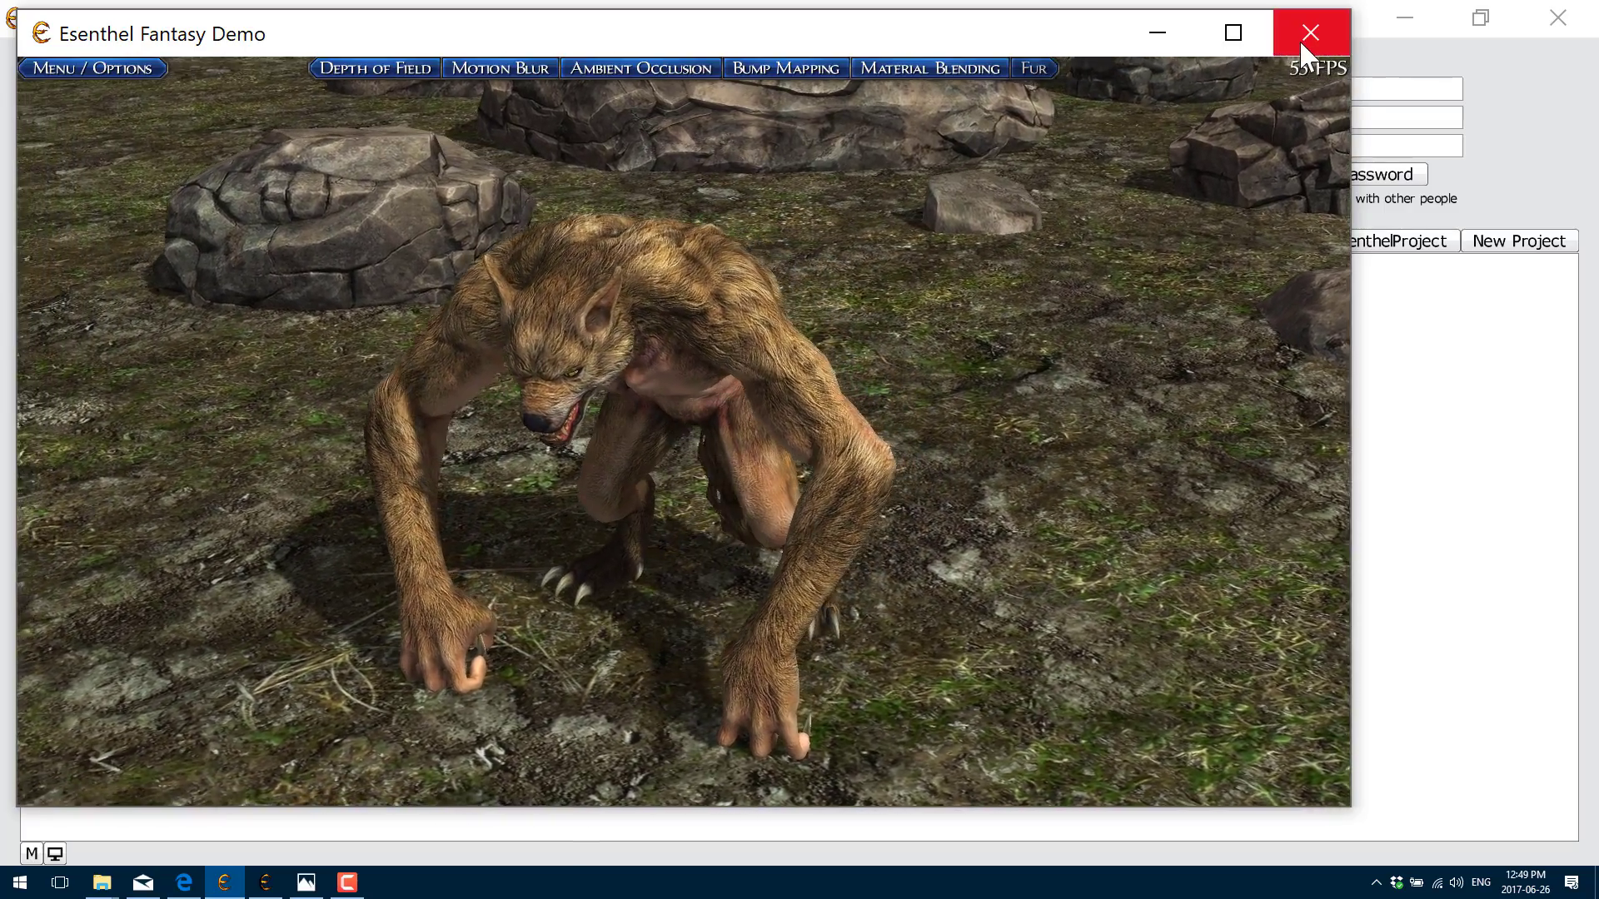
# Step: Close the fantasy demo and switch to Edge showing esenthel.com's Info page
pyautogui.click(1304, 52)
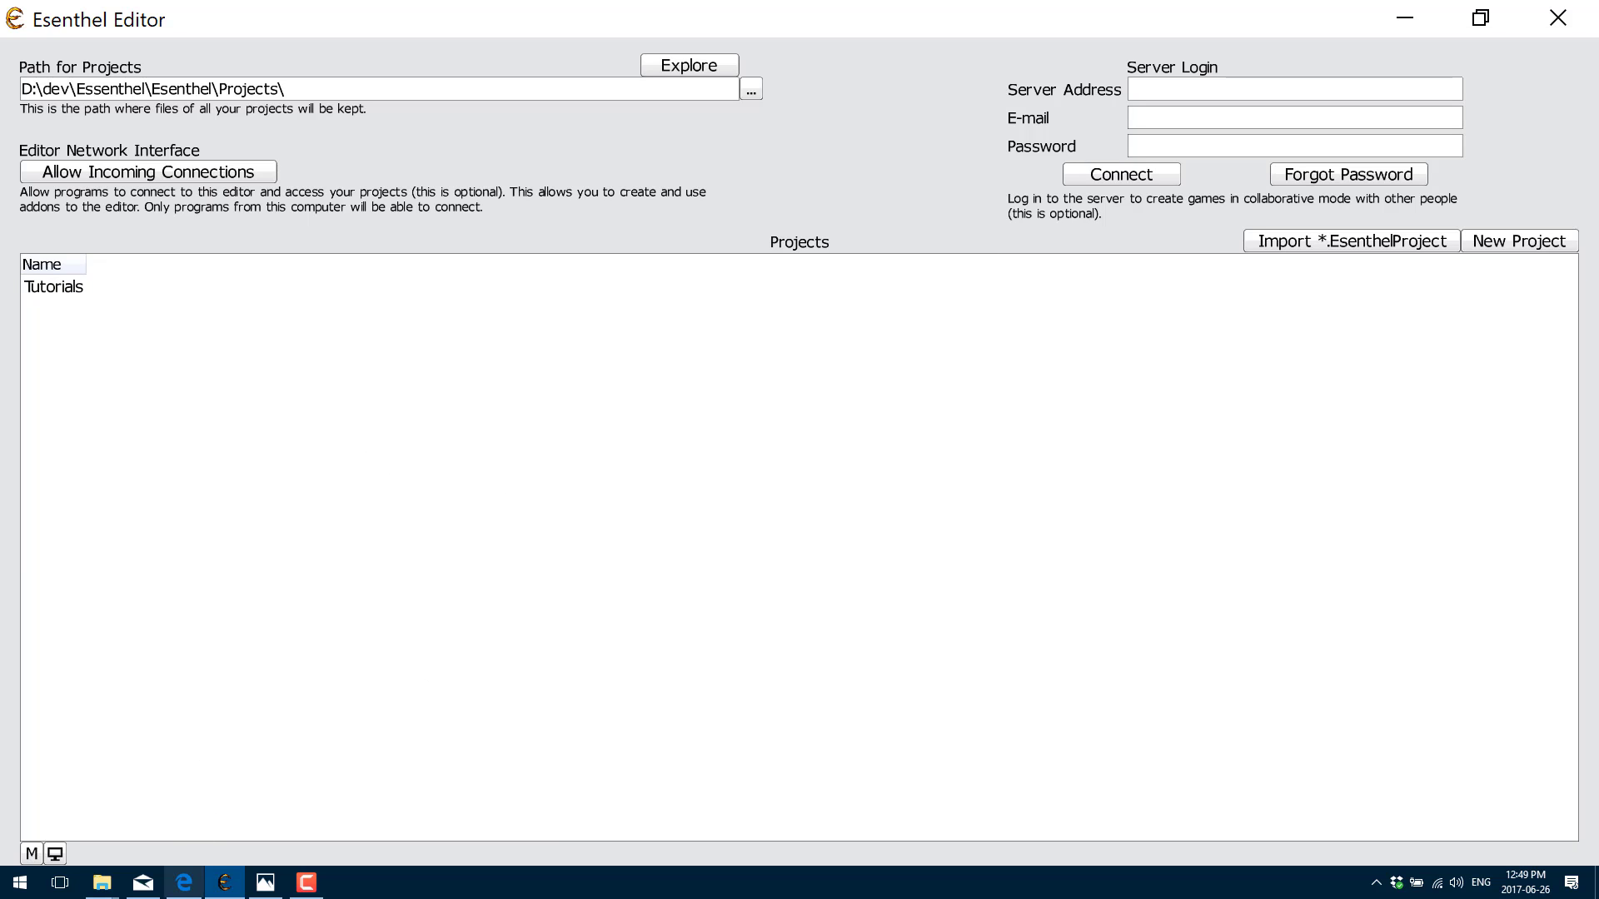
pyautogui.click(183, 883)
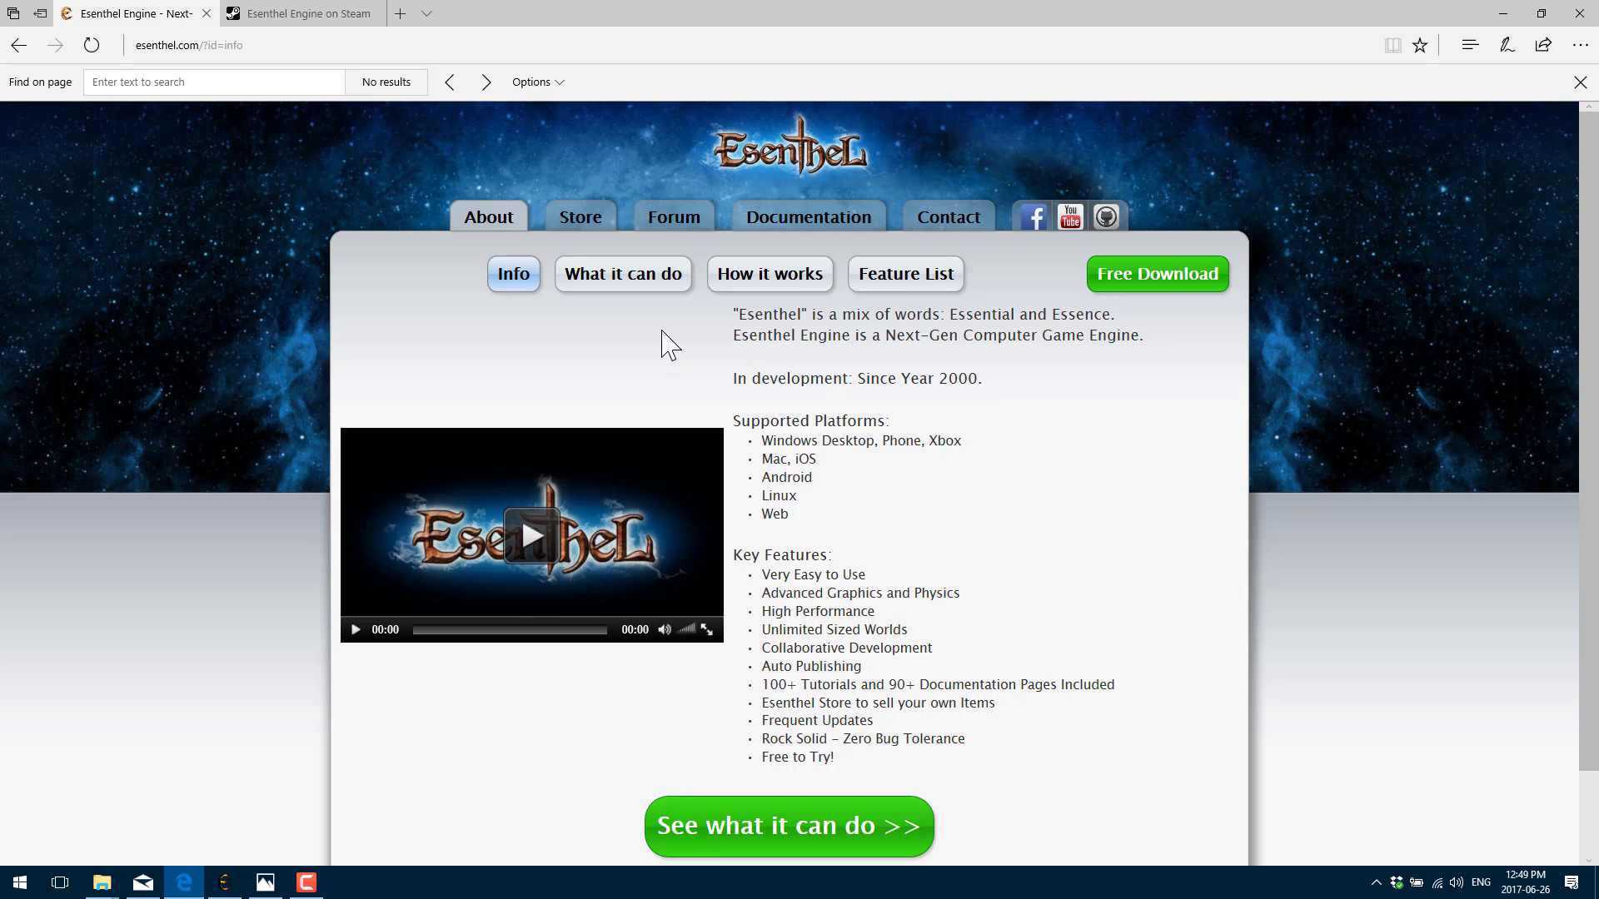
pyautogui.click(605, 227)
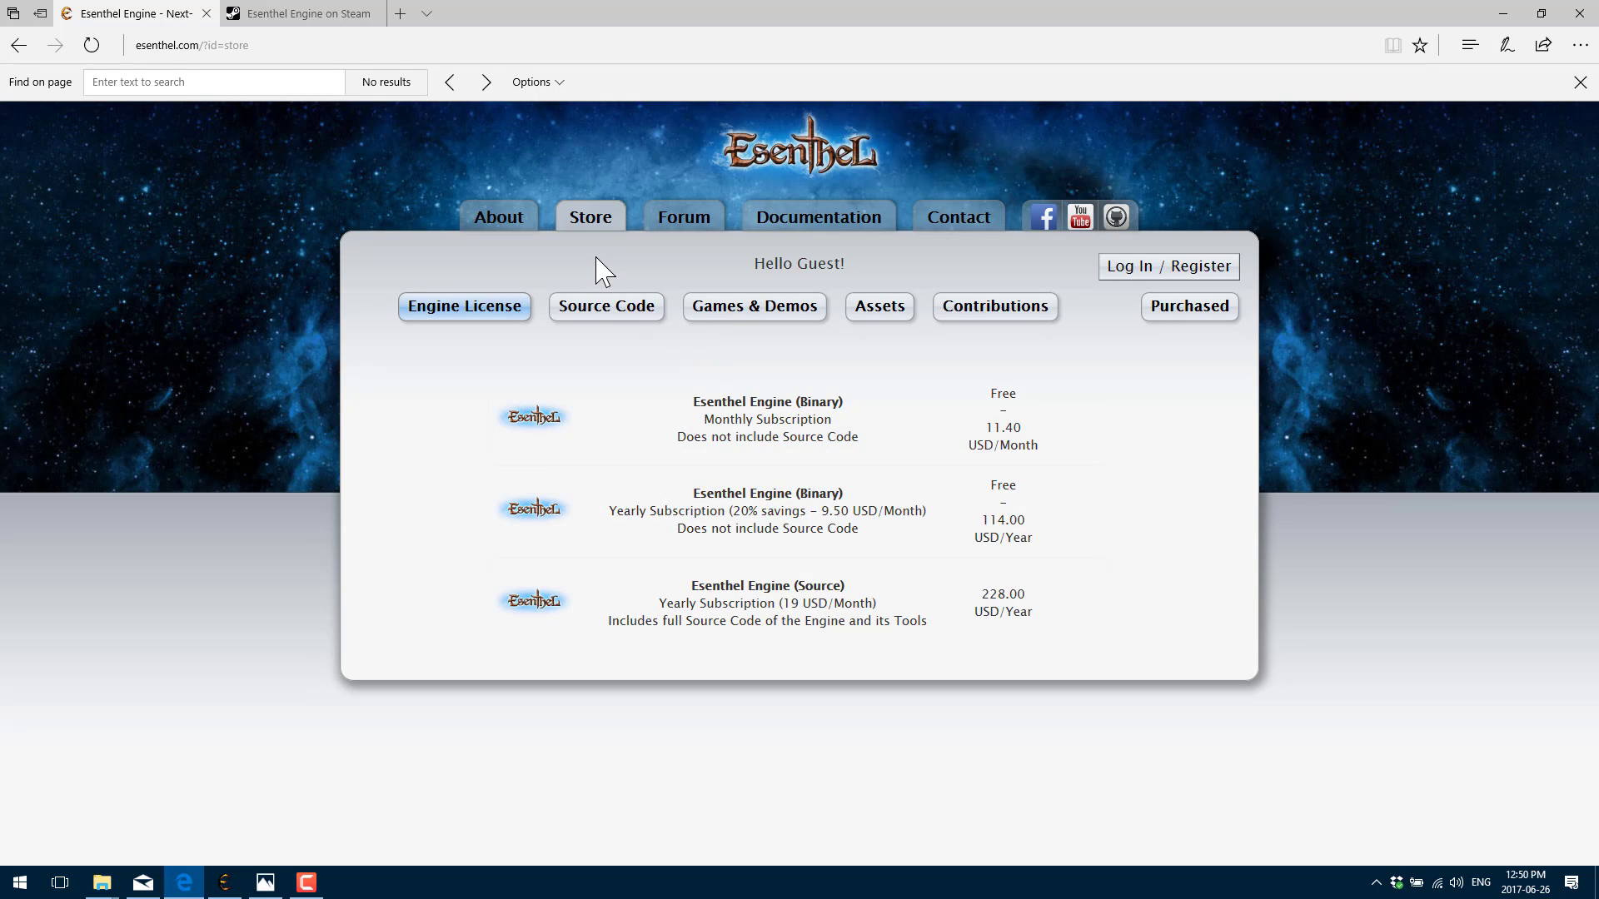
# Step: Browse the Info and What it can do pages, then open the Free Download licence options
pyautogui.click(518, 215)
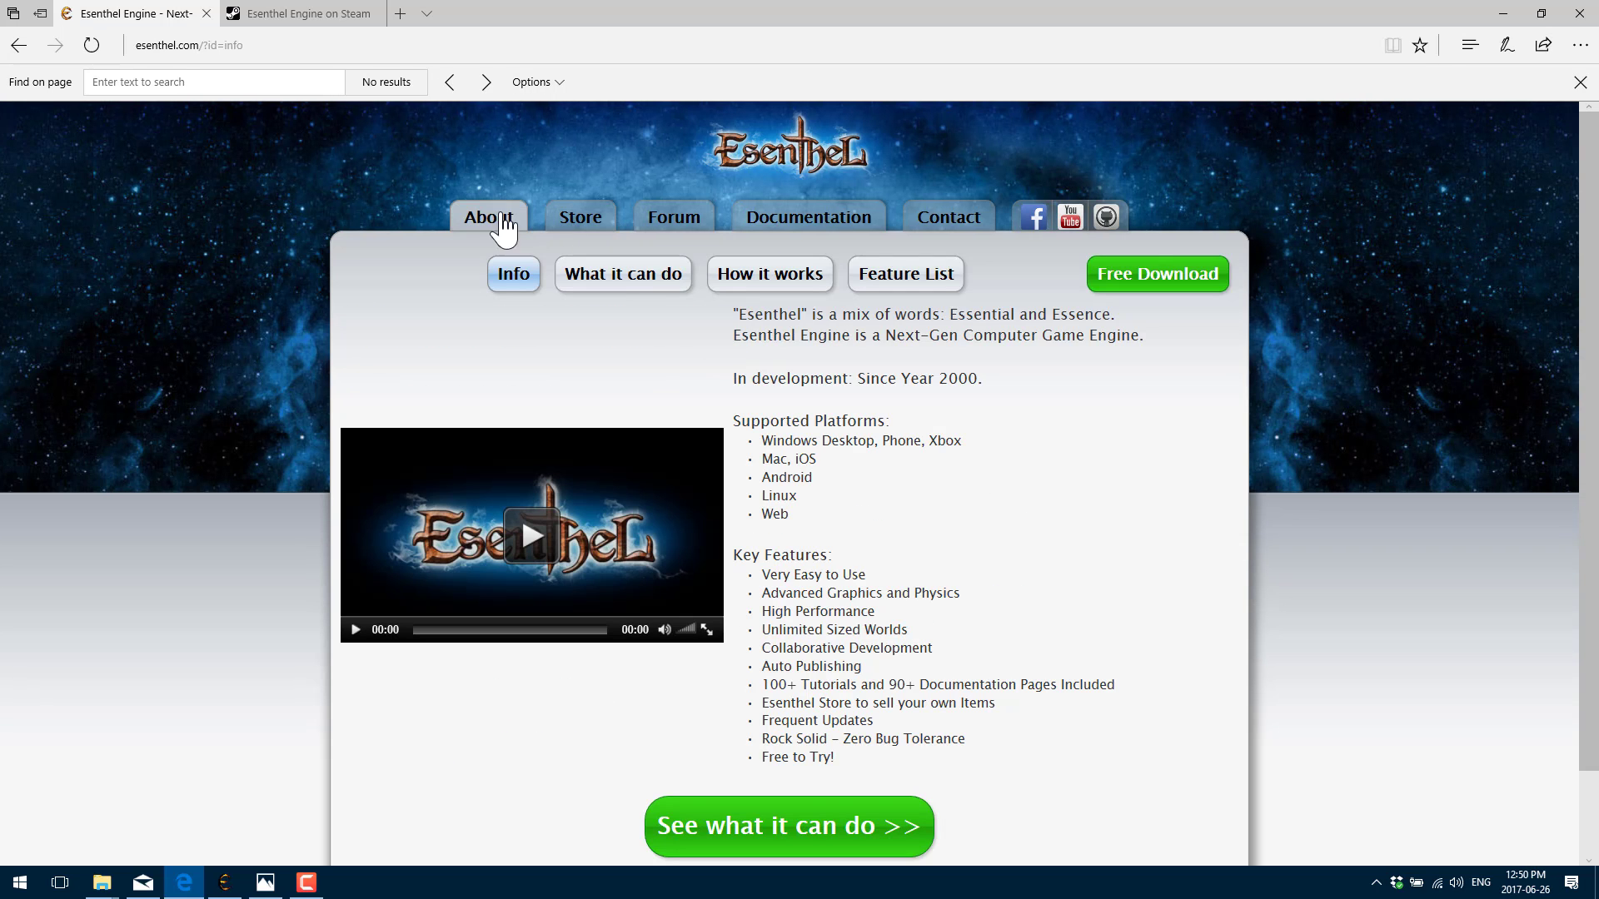
pyautogui.click(626, 283)
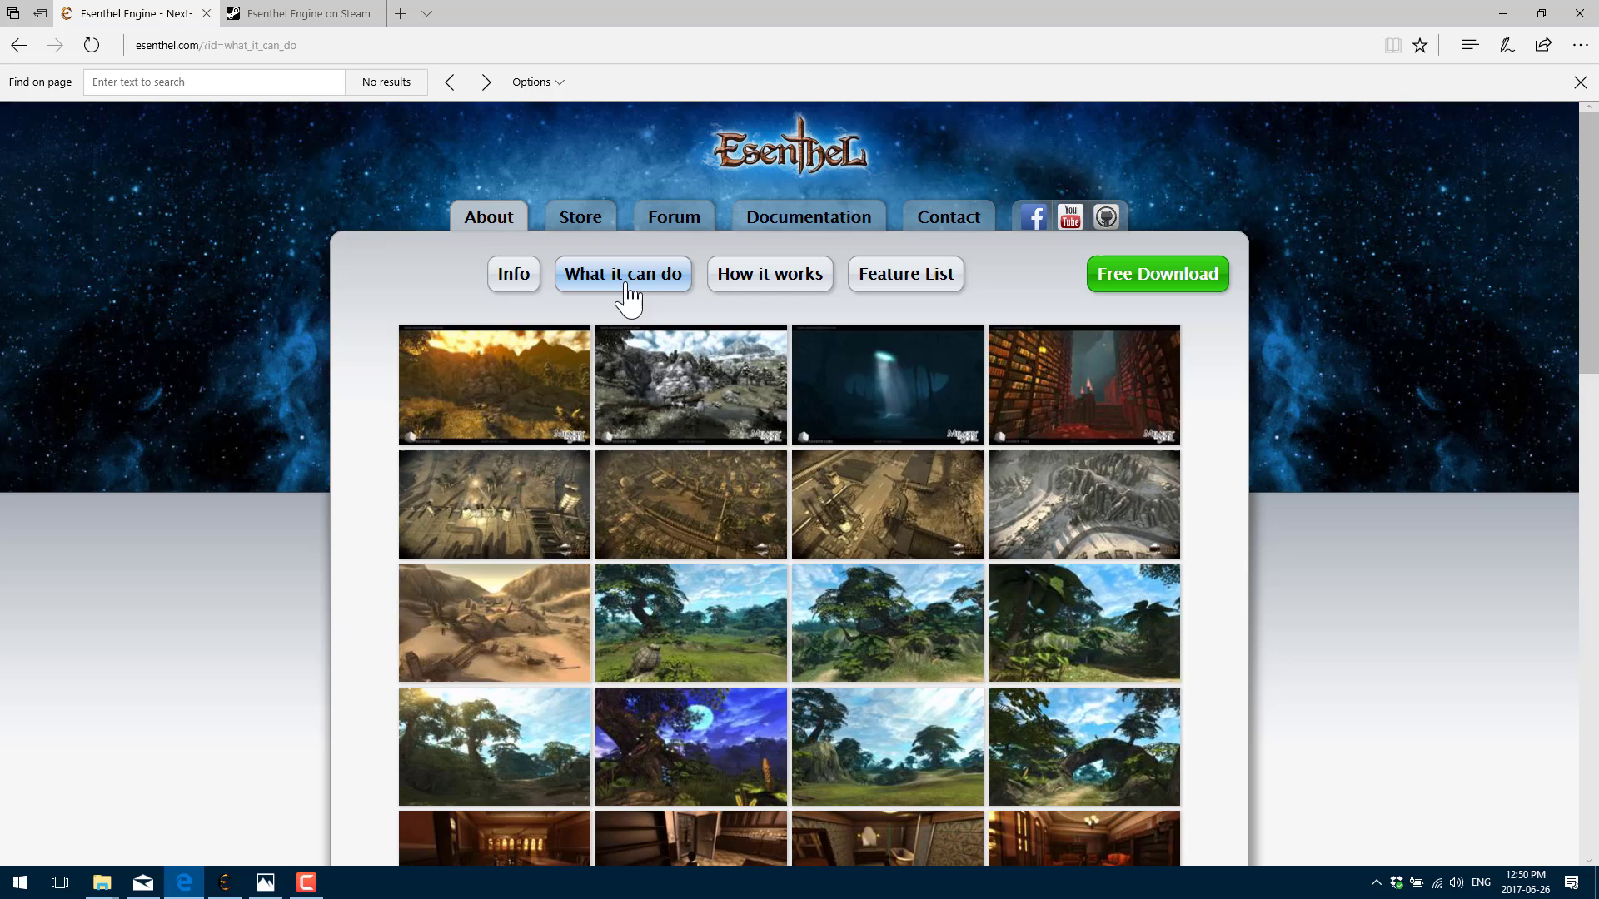
pyautogui.click(509, 279)
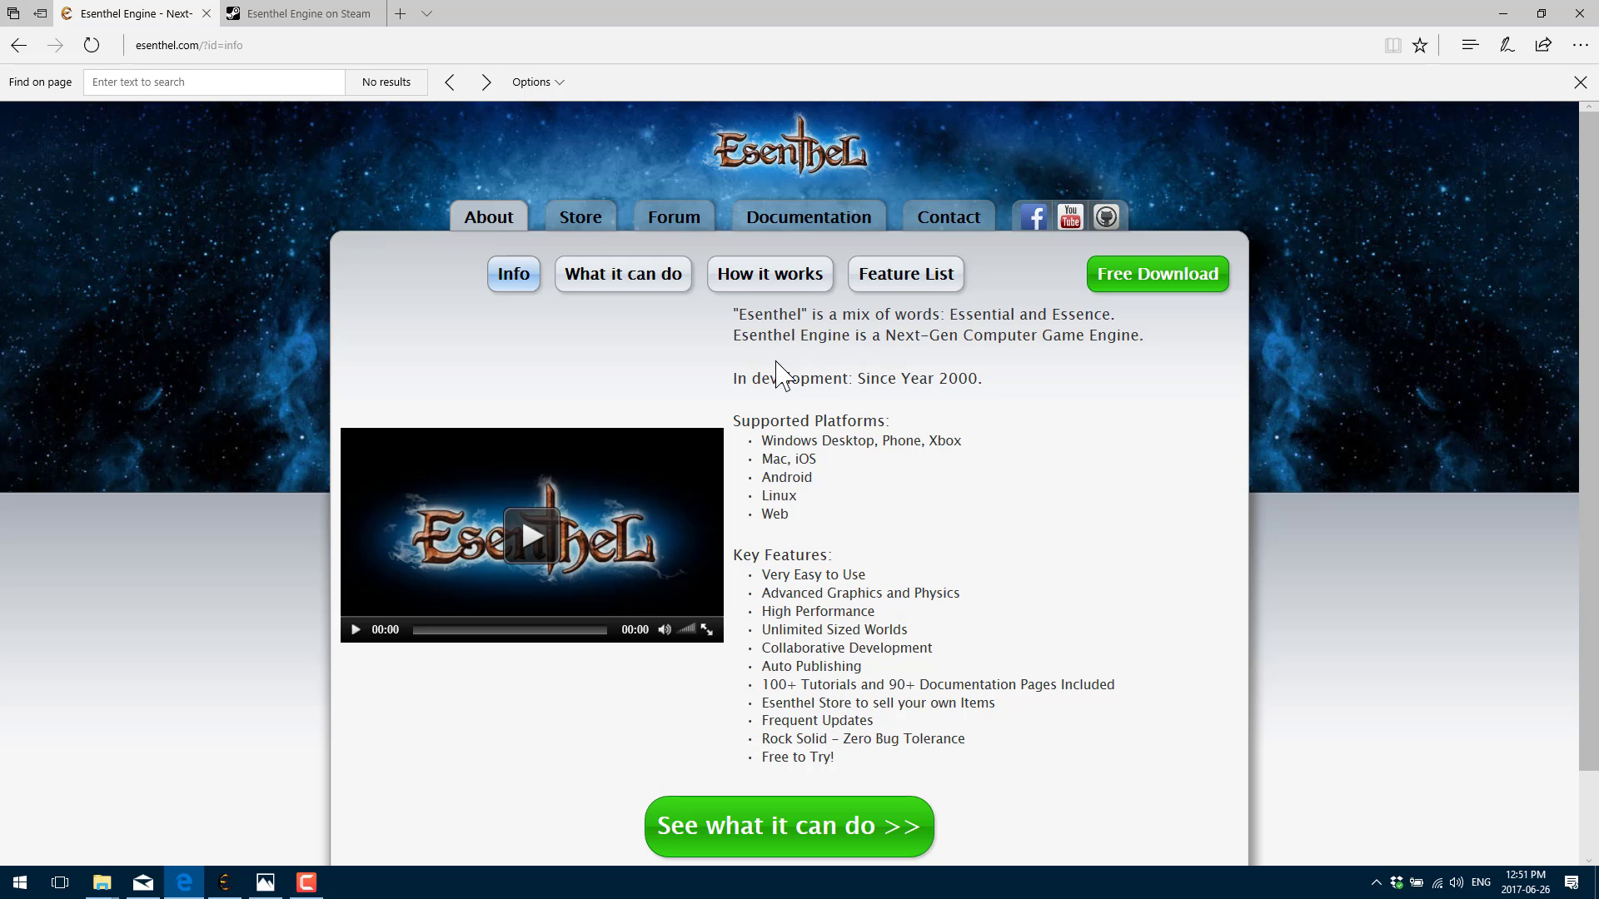
pyautogui.scroll(-1, 887, 483)
pyautogui.click(1189, 186)
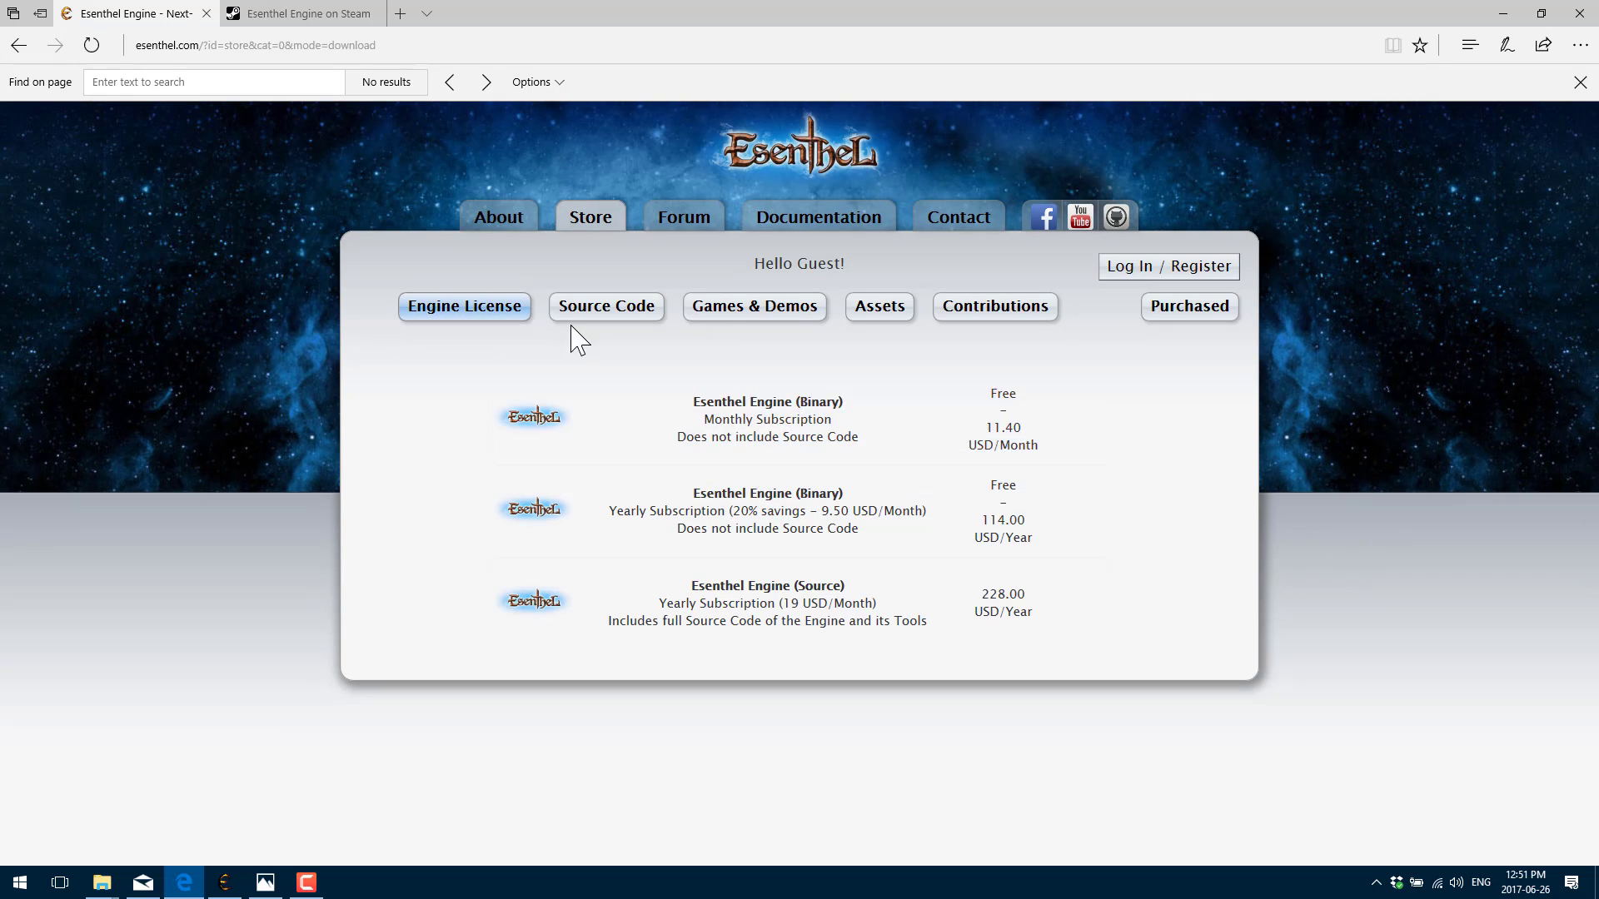
# Step: View the Esenthel Engine (Binary) licence details, close them, and scroll the About Info page
pyautogui.click(743, 408)
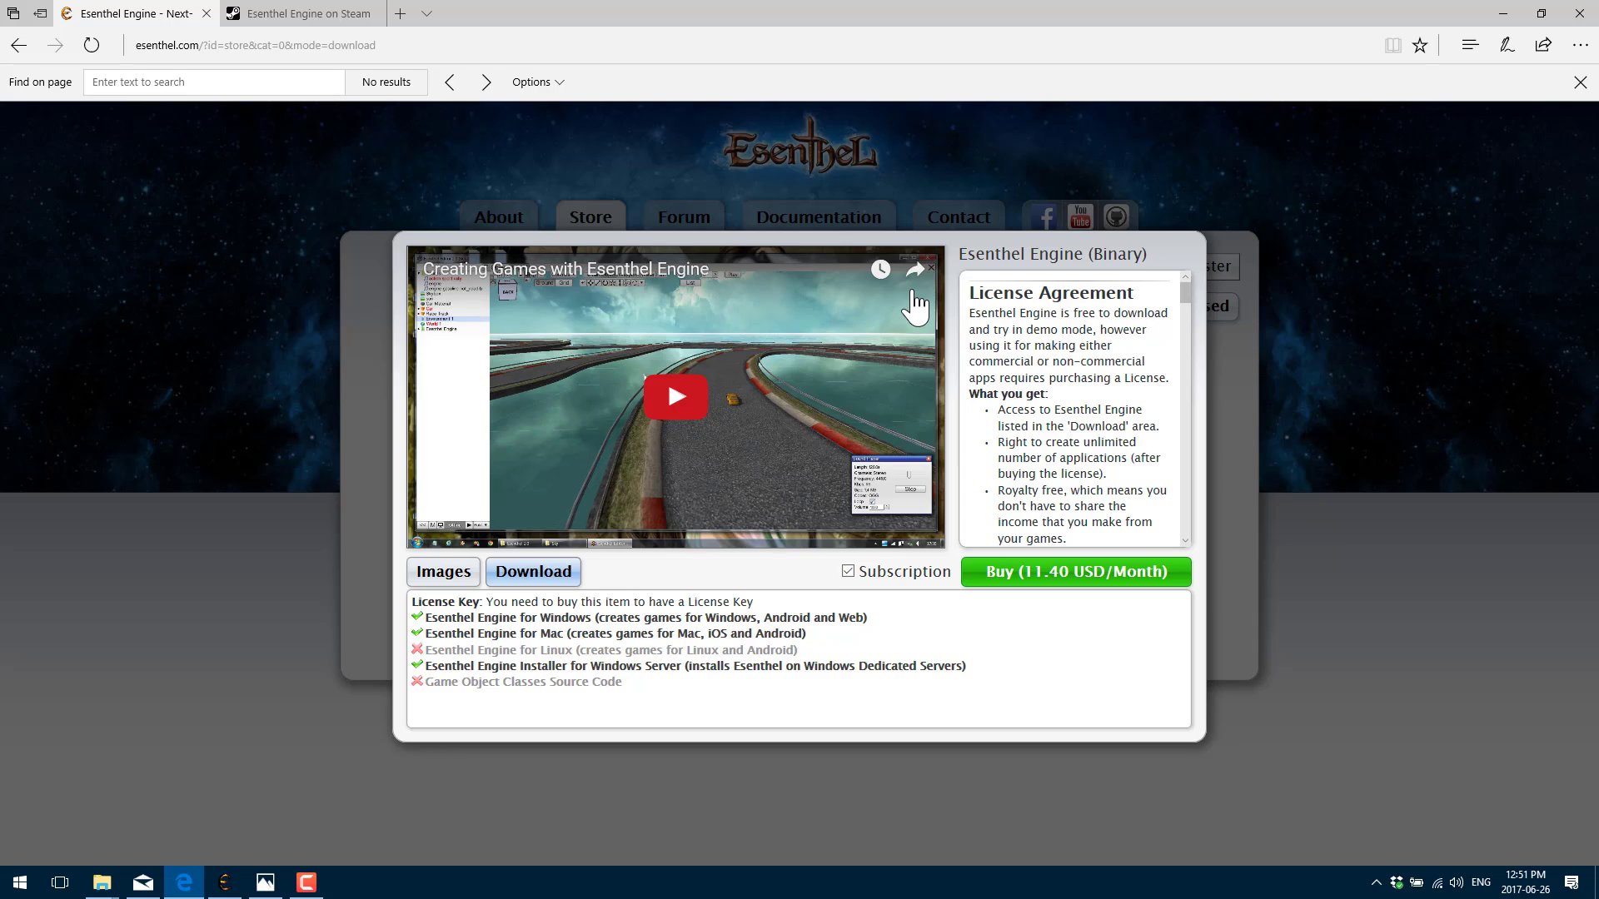
pyautogui.click(267, 361)
pyautogui.click(496, 218)
pyautogui.scroll(-1, 821, 518)
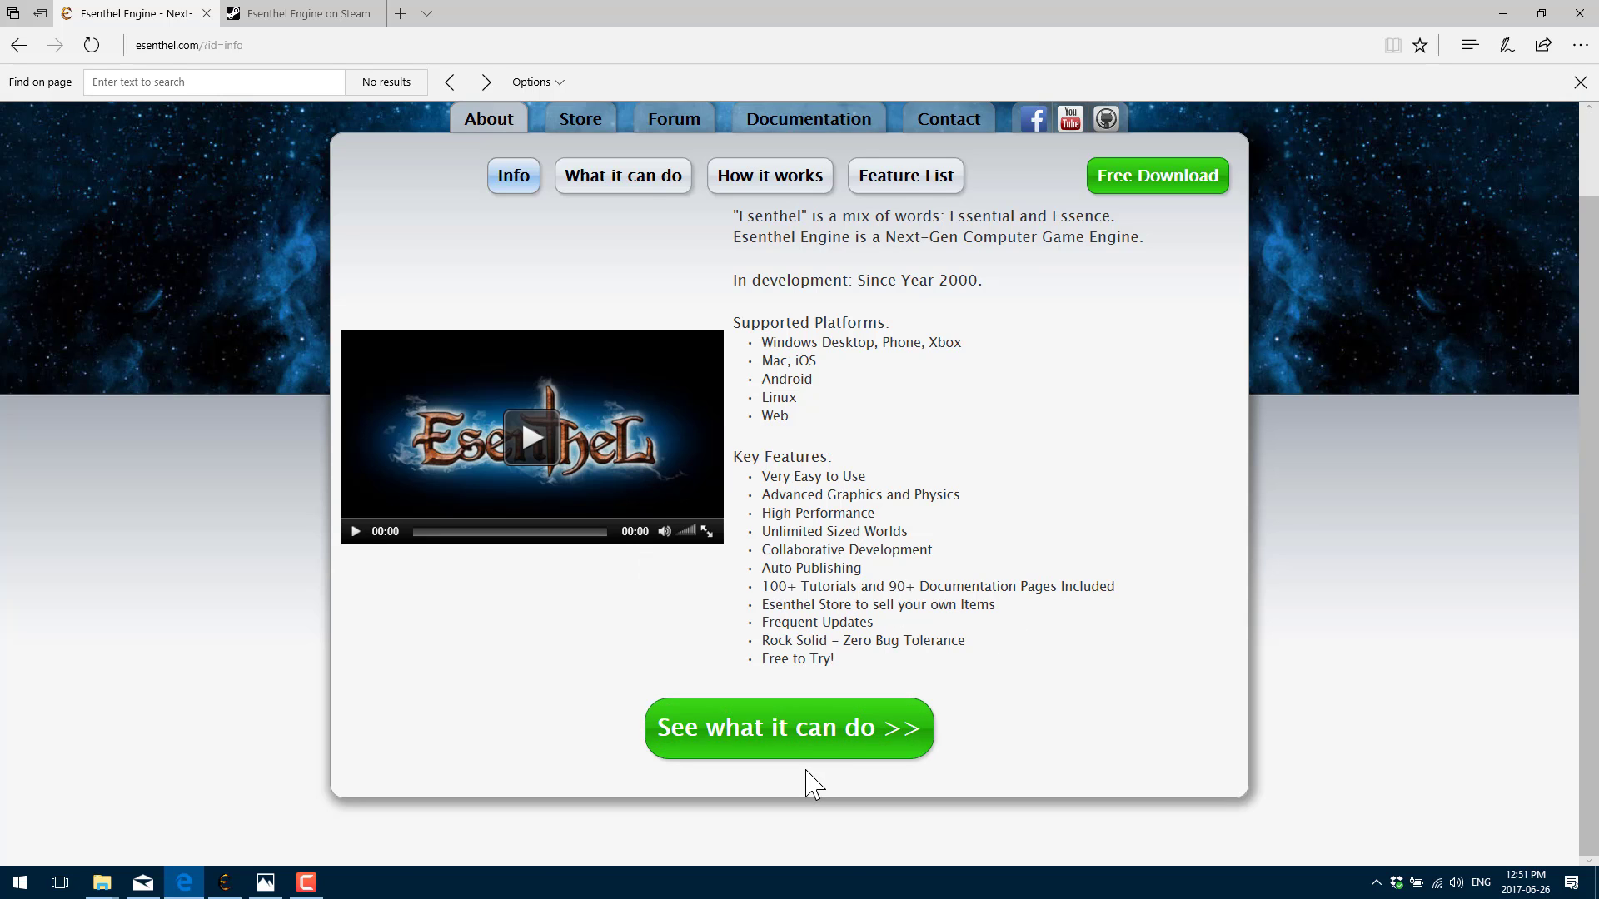
# Step: Scroll through the What it can do gallery, then the How it works tutorial videos
pyautogui.click(816, 729)
pyautogui.scroll(-10, 824, 553)
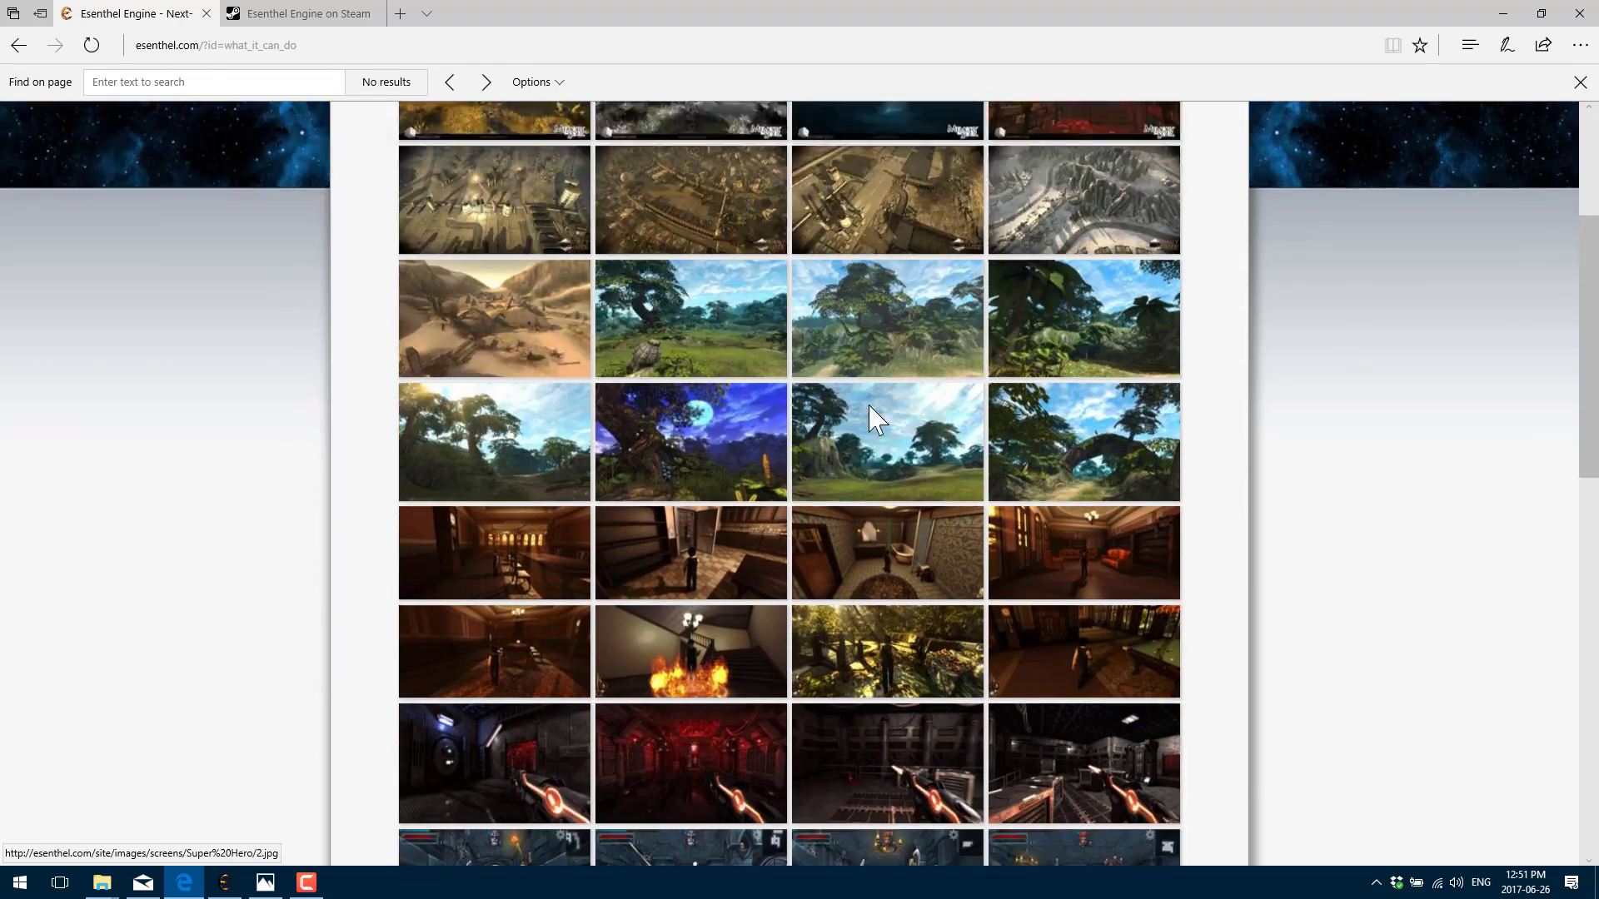
pyautogui.scroll(10, 731, 499)
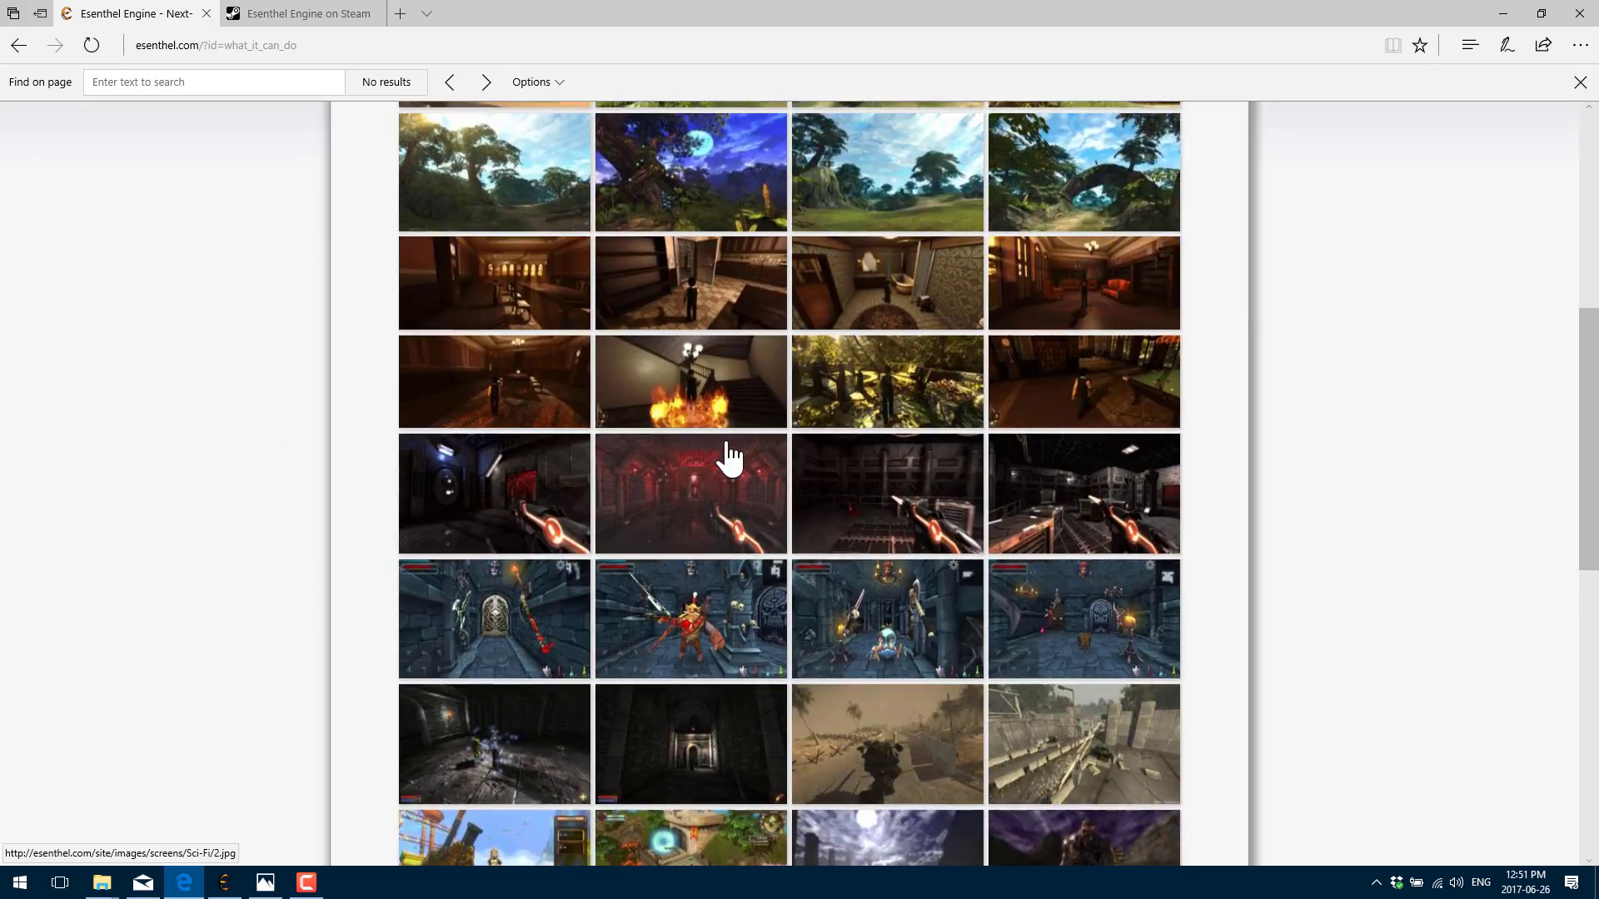
pyautogui.scroll(2, 688, 403)
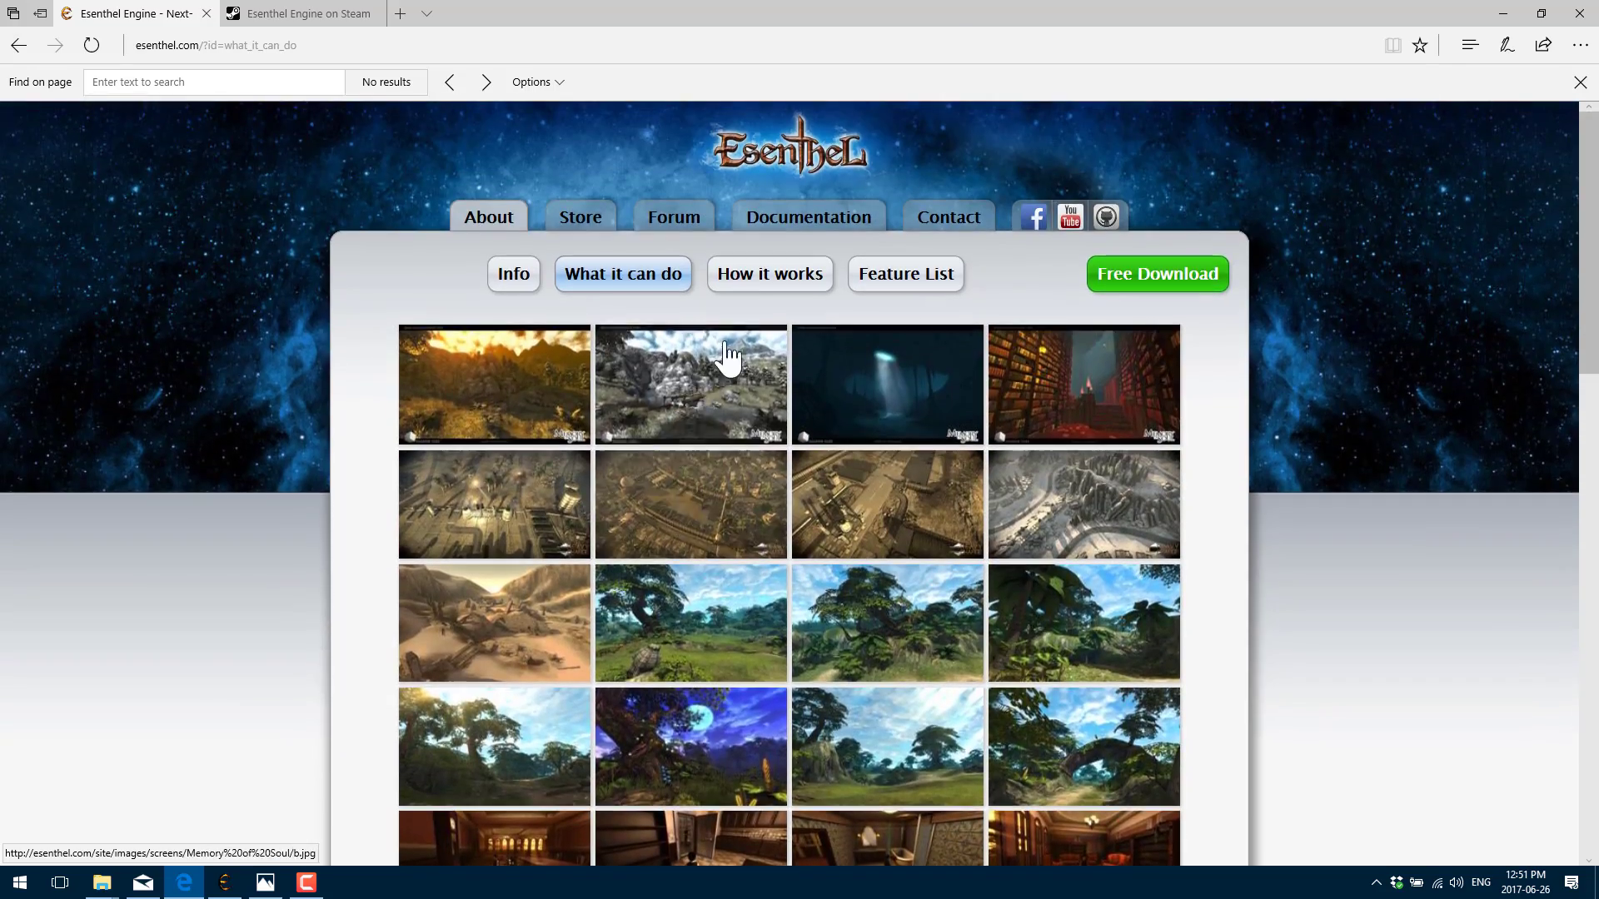
pyautogui.click(758, 279)
pyautogui.scroll(-4, 679, 580)
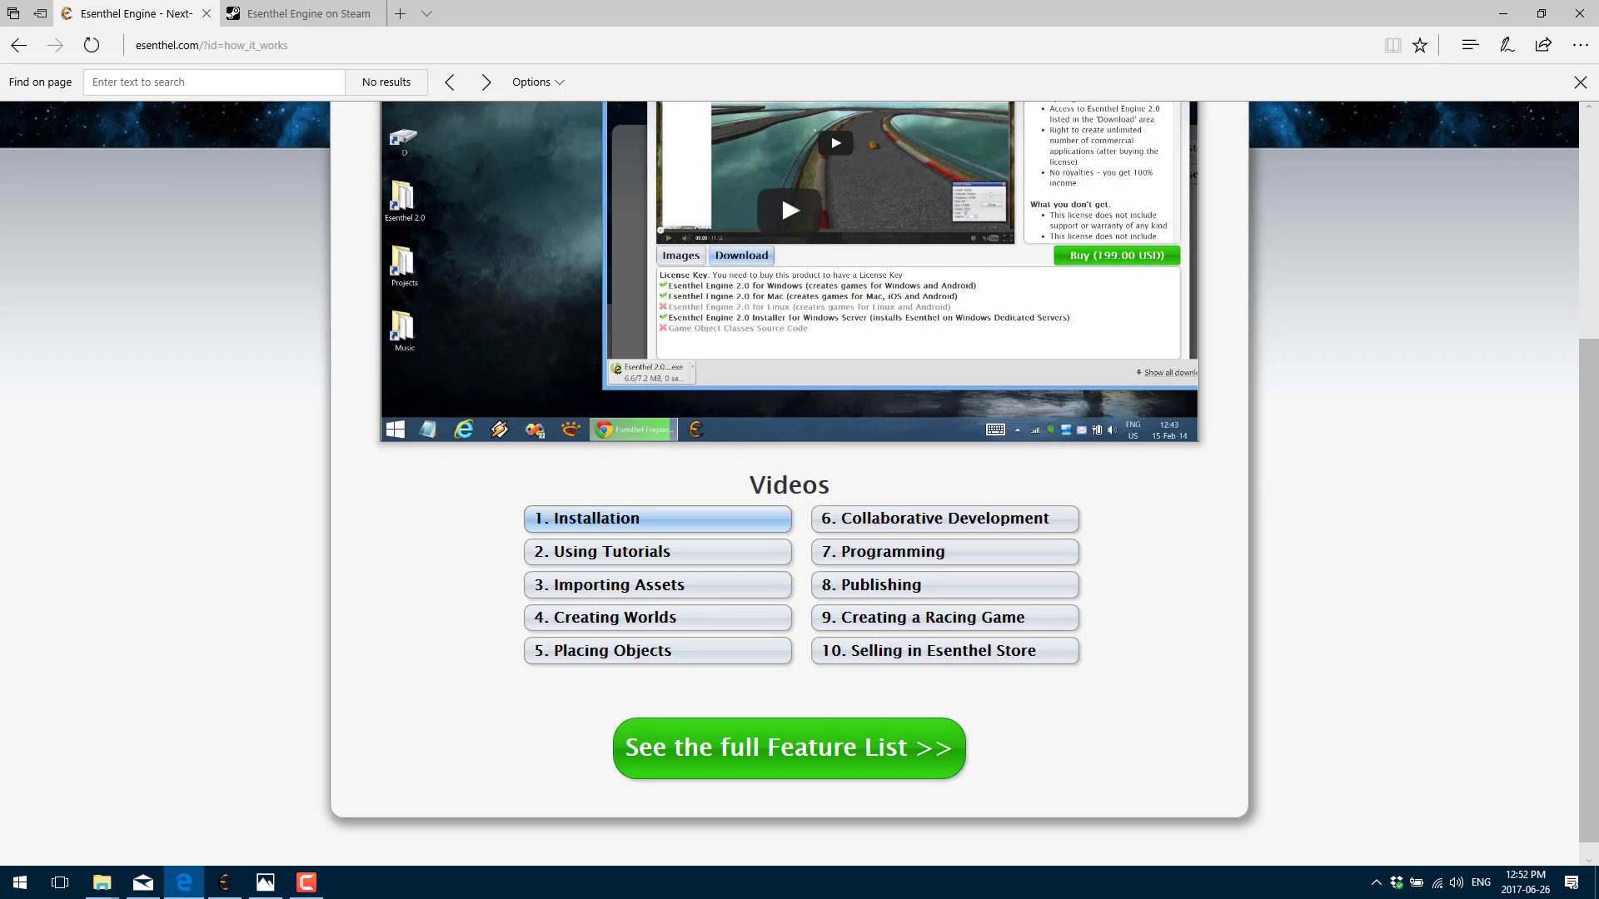
pyautogui.press('F10')
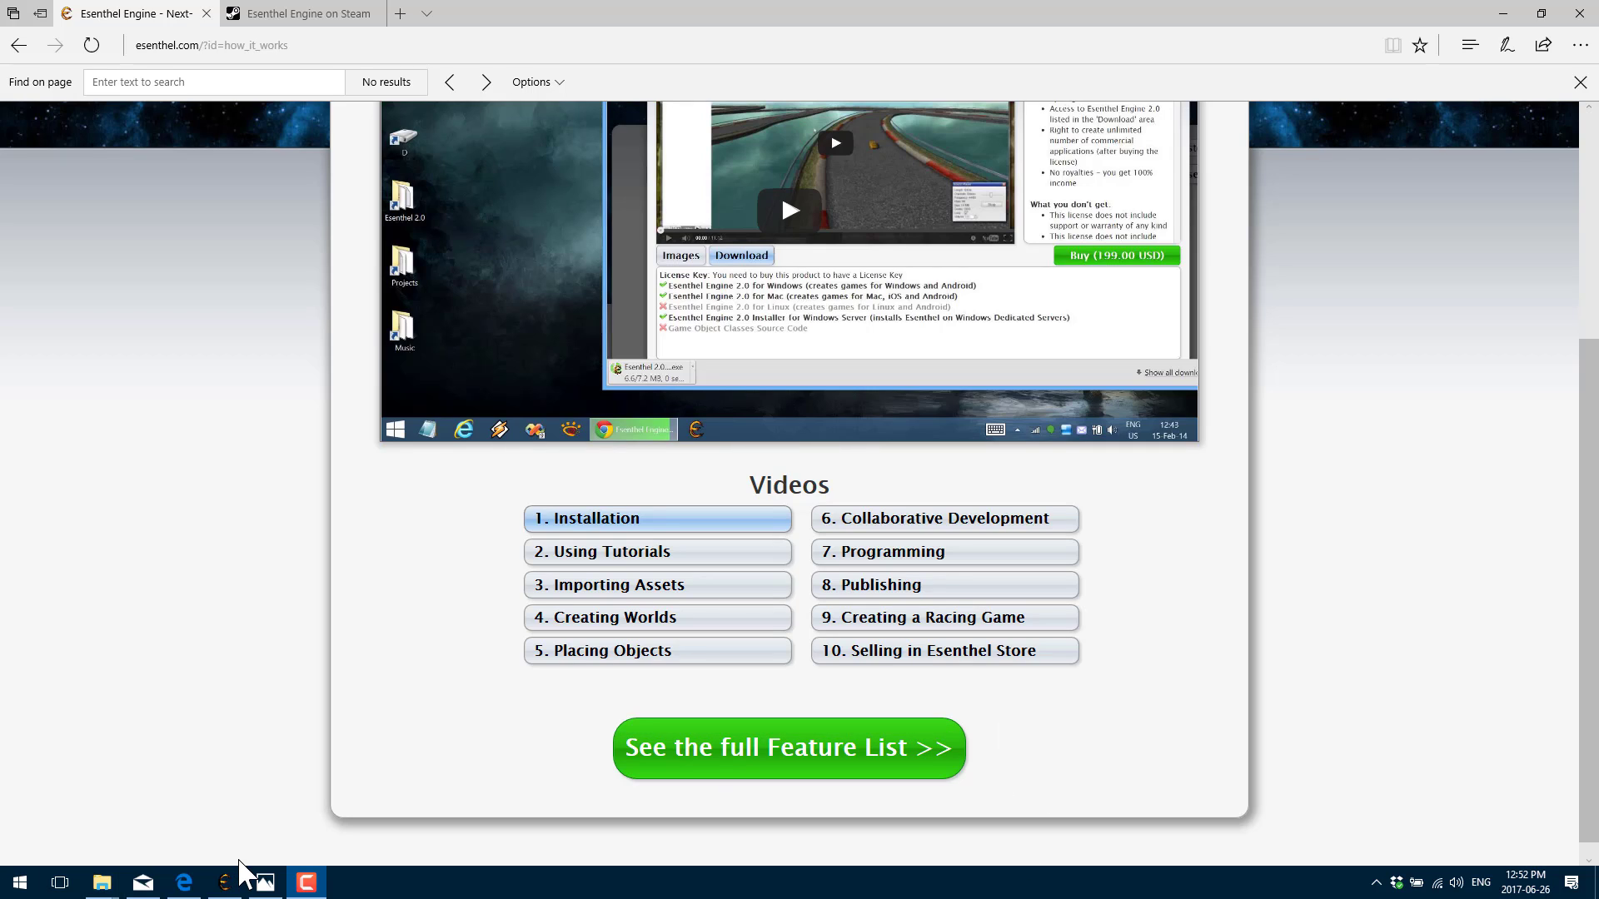
# Step: Return to Esenthel Editor and open the Tutorials project
pyautogui.click(224, 882)
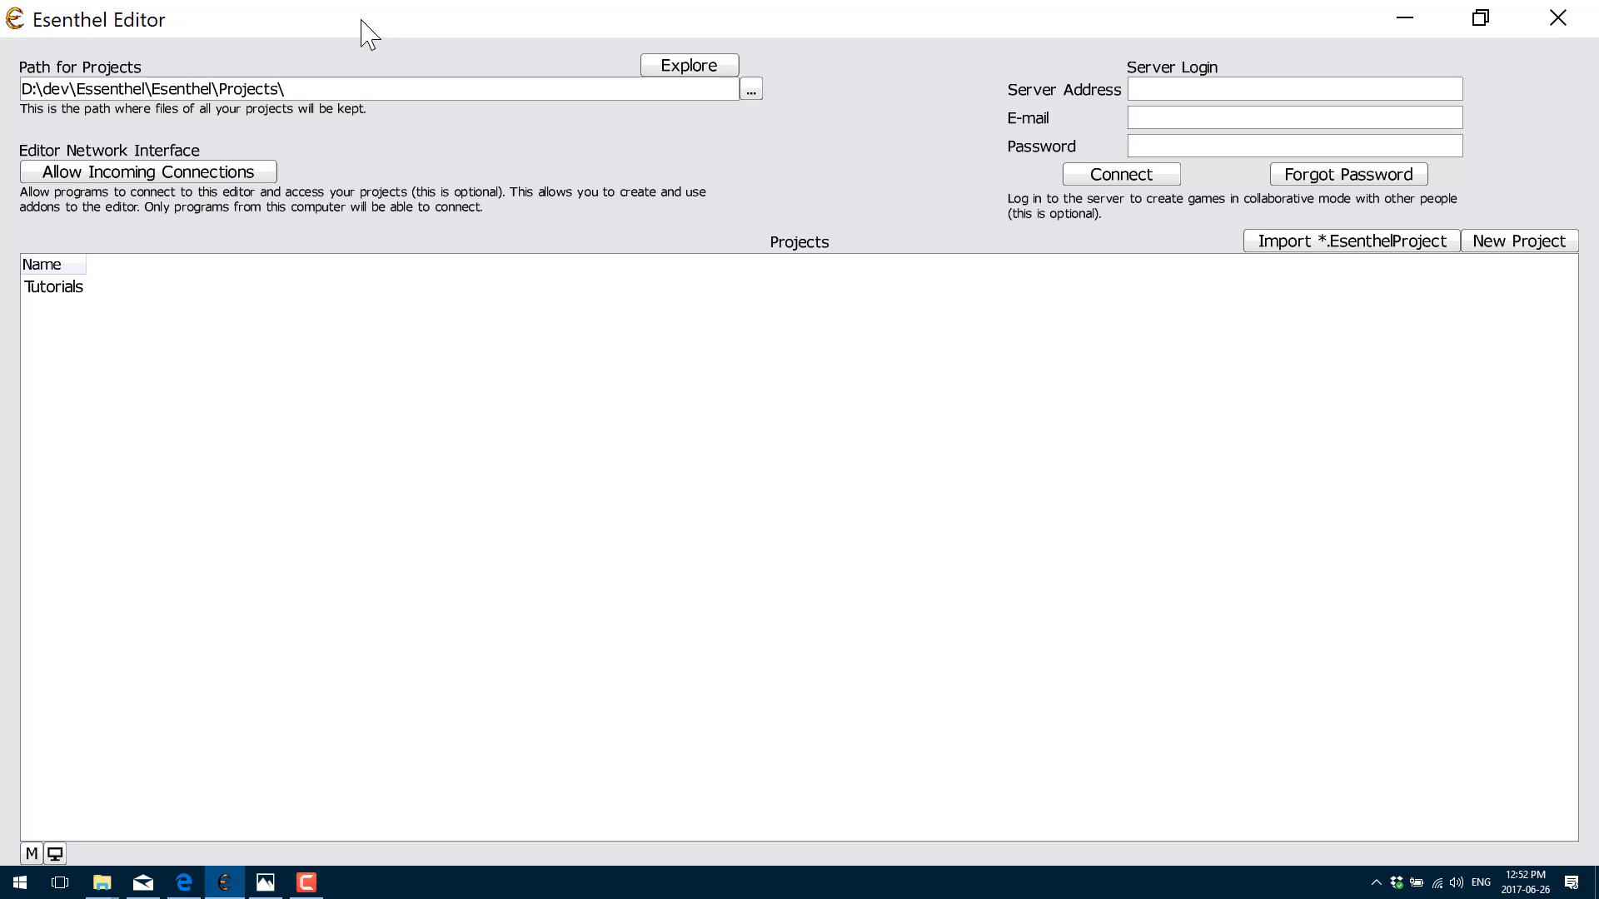
pyautogui.click(79, 305)
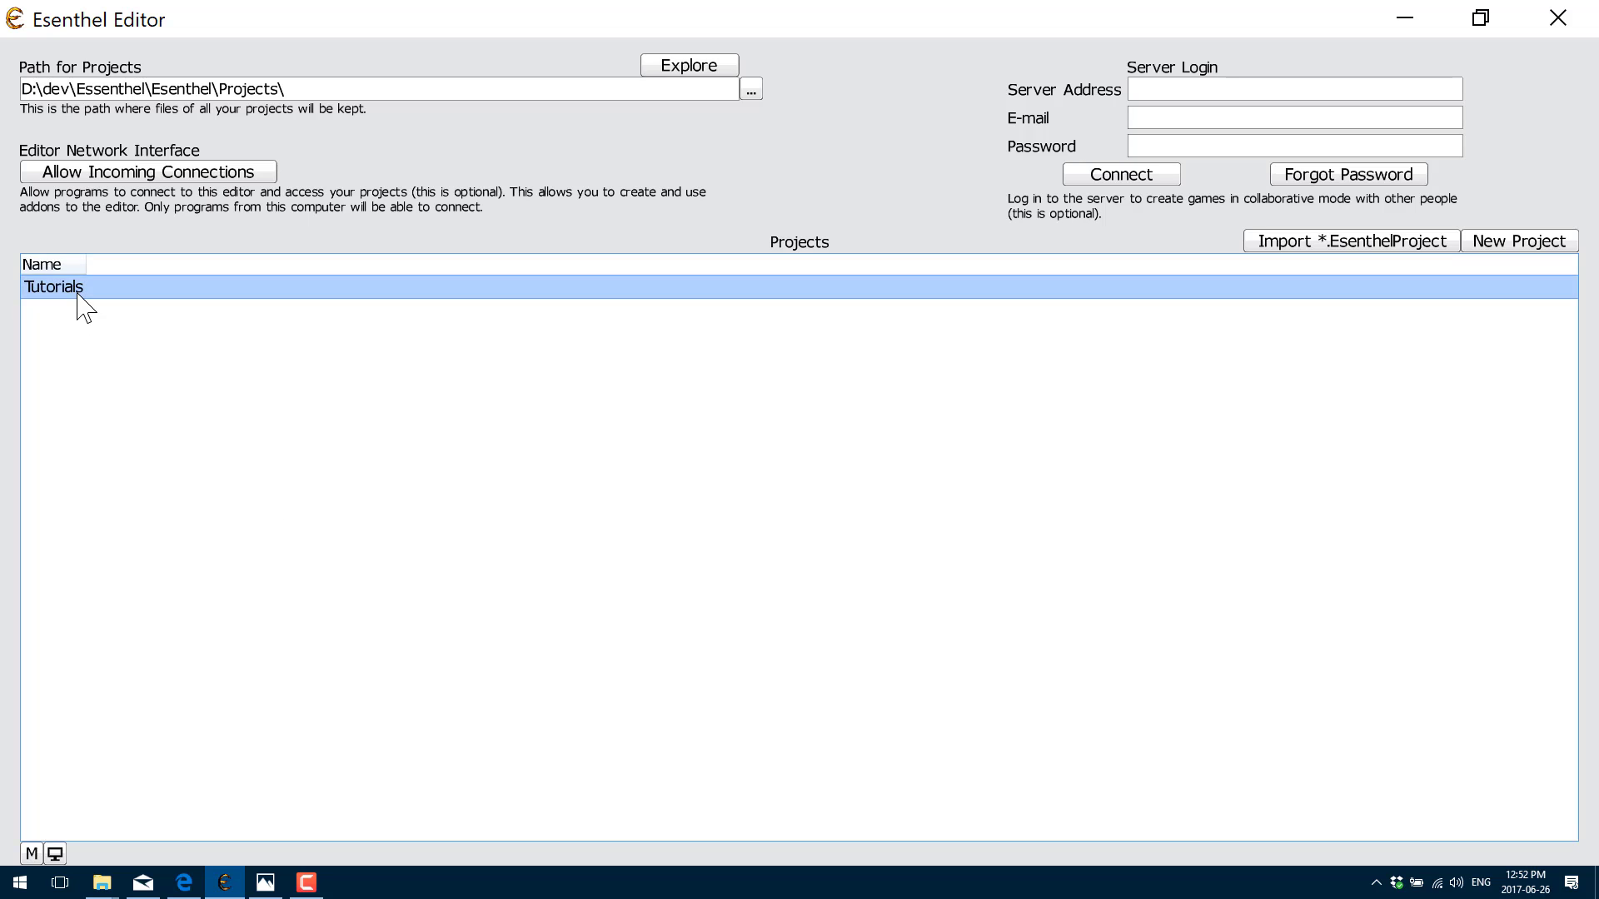
pyautogui.click(78, 295)
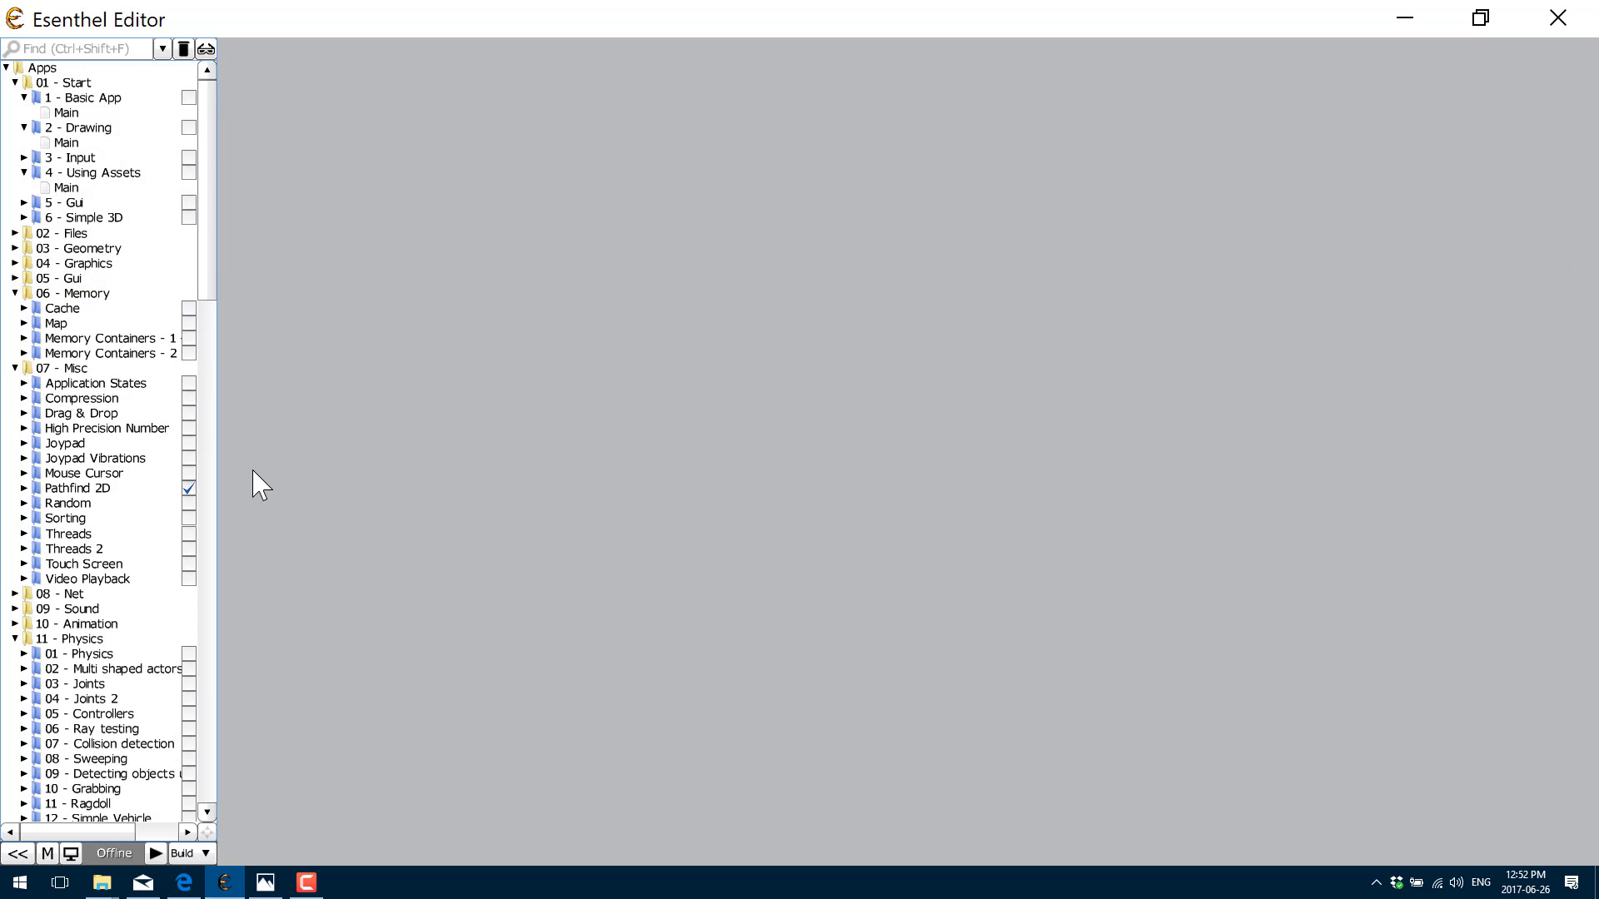
# Step: Collapse the 06 Memory, 01 Start, 07 Misc, 11 Physics, 14 Game Basics and 15 Demos folders
pyautogui.click(15, 293)
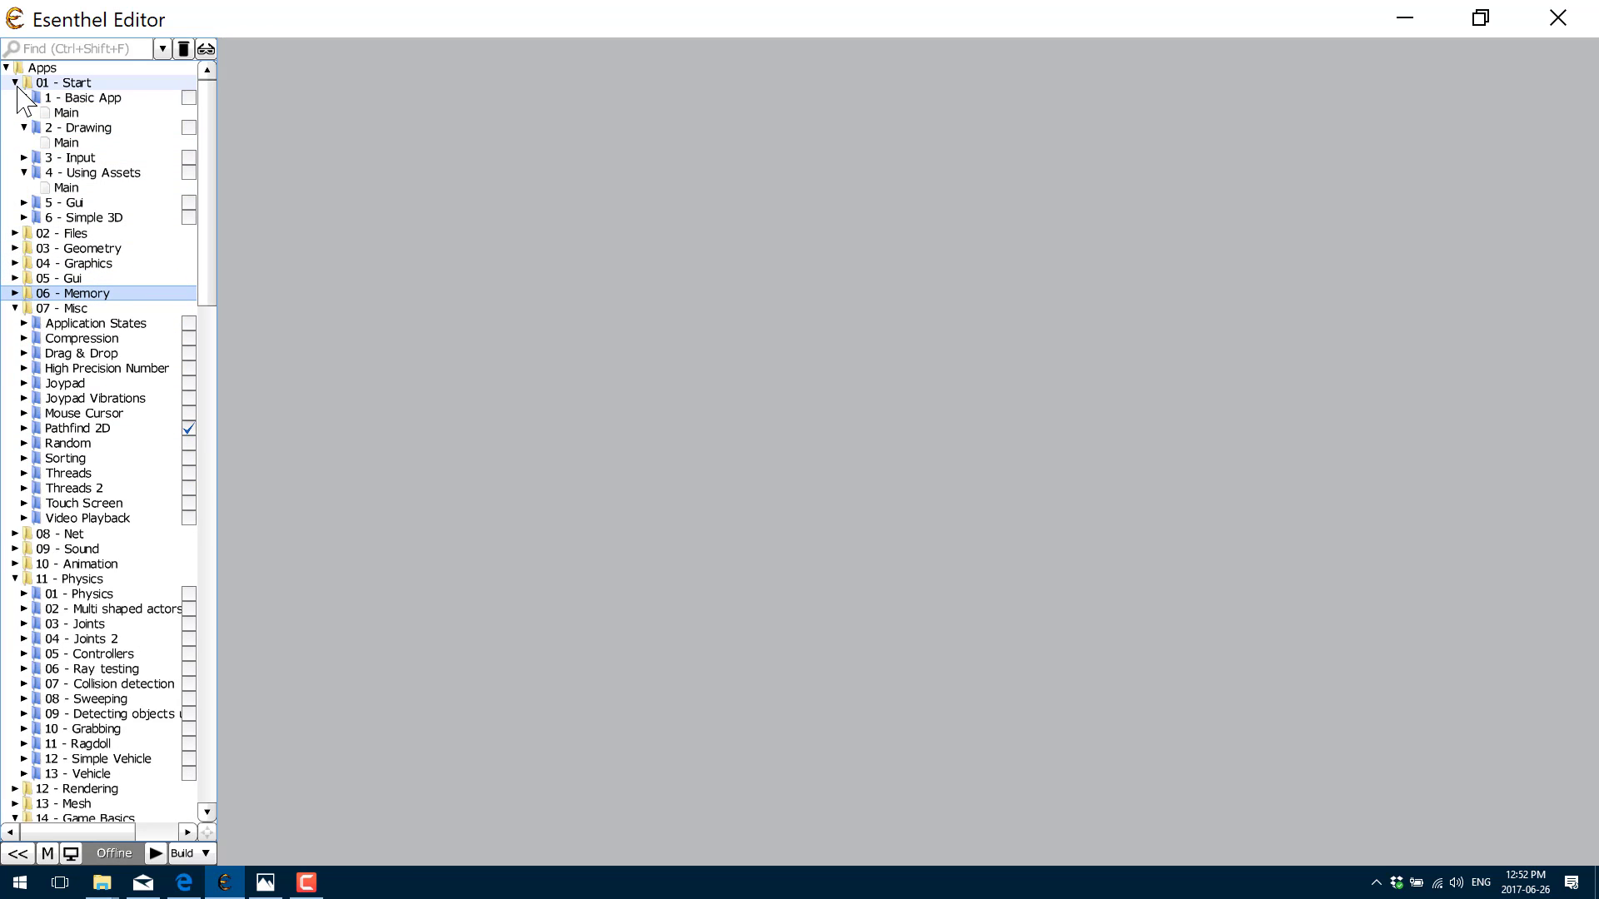
pyautogui.click(15, 82)
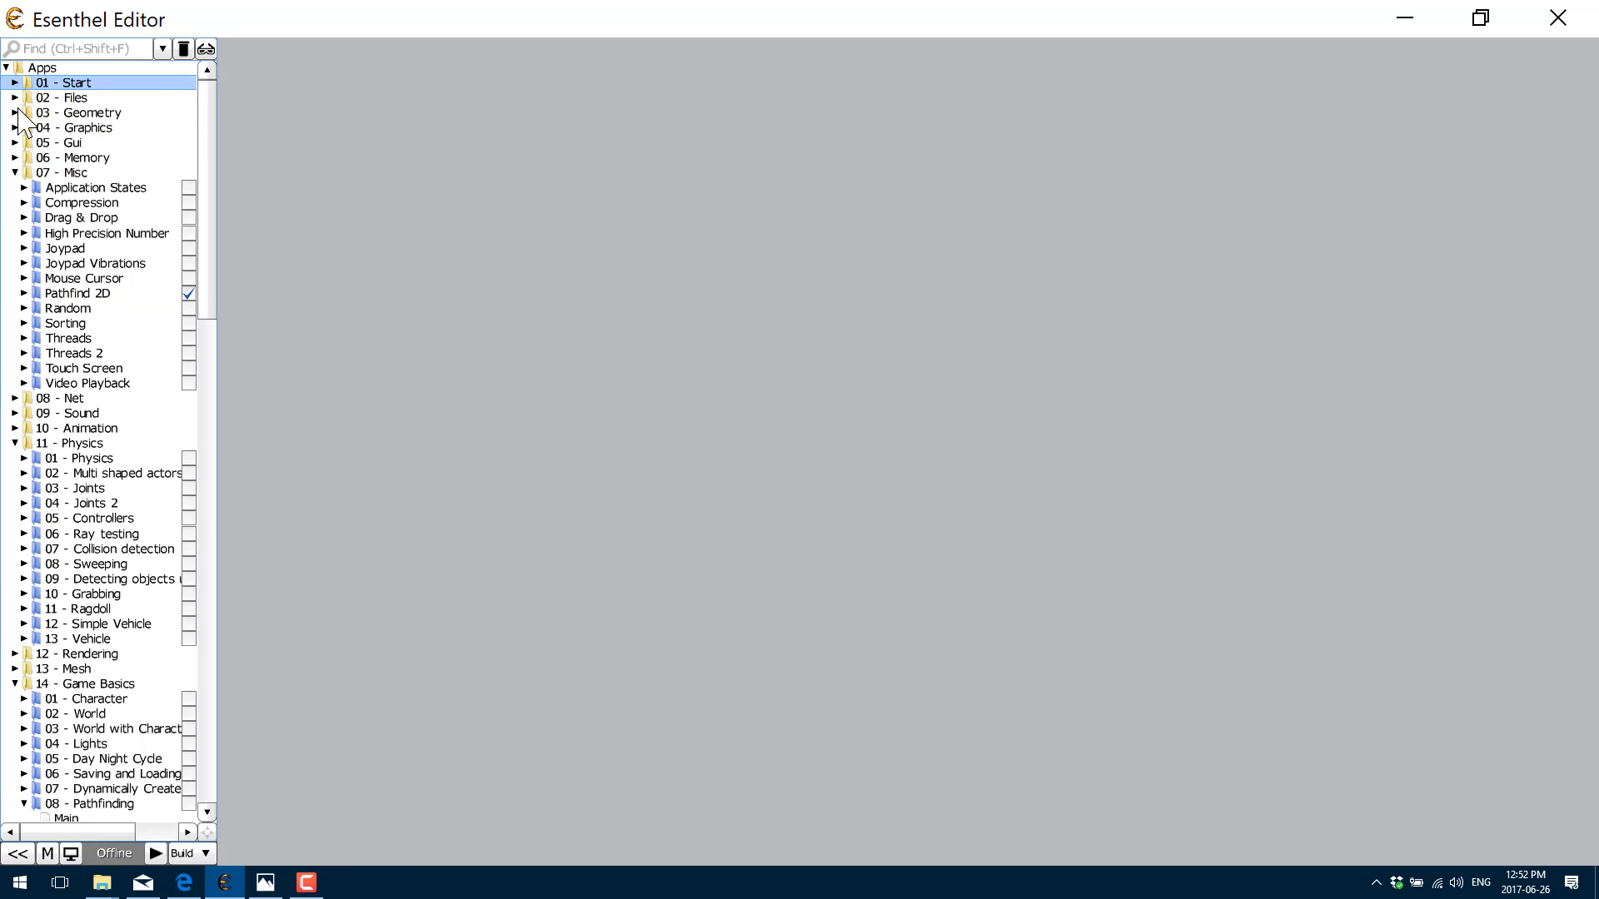
pyautogui.click(15, 173)
pyautogui.click(15, 234)
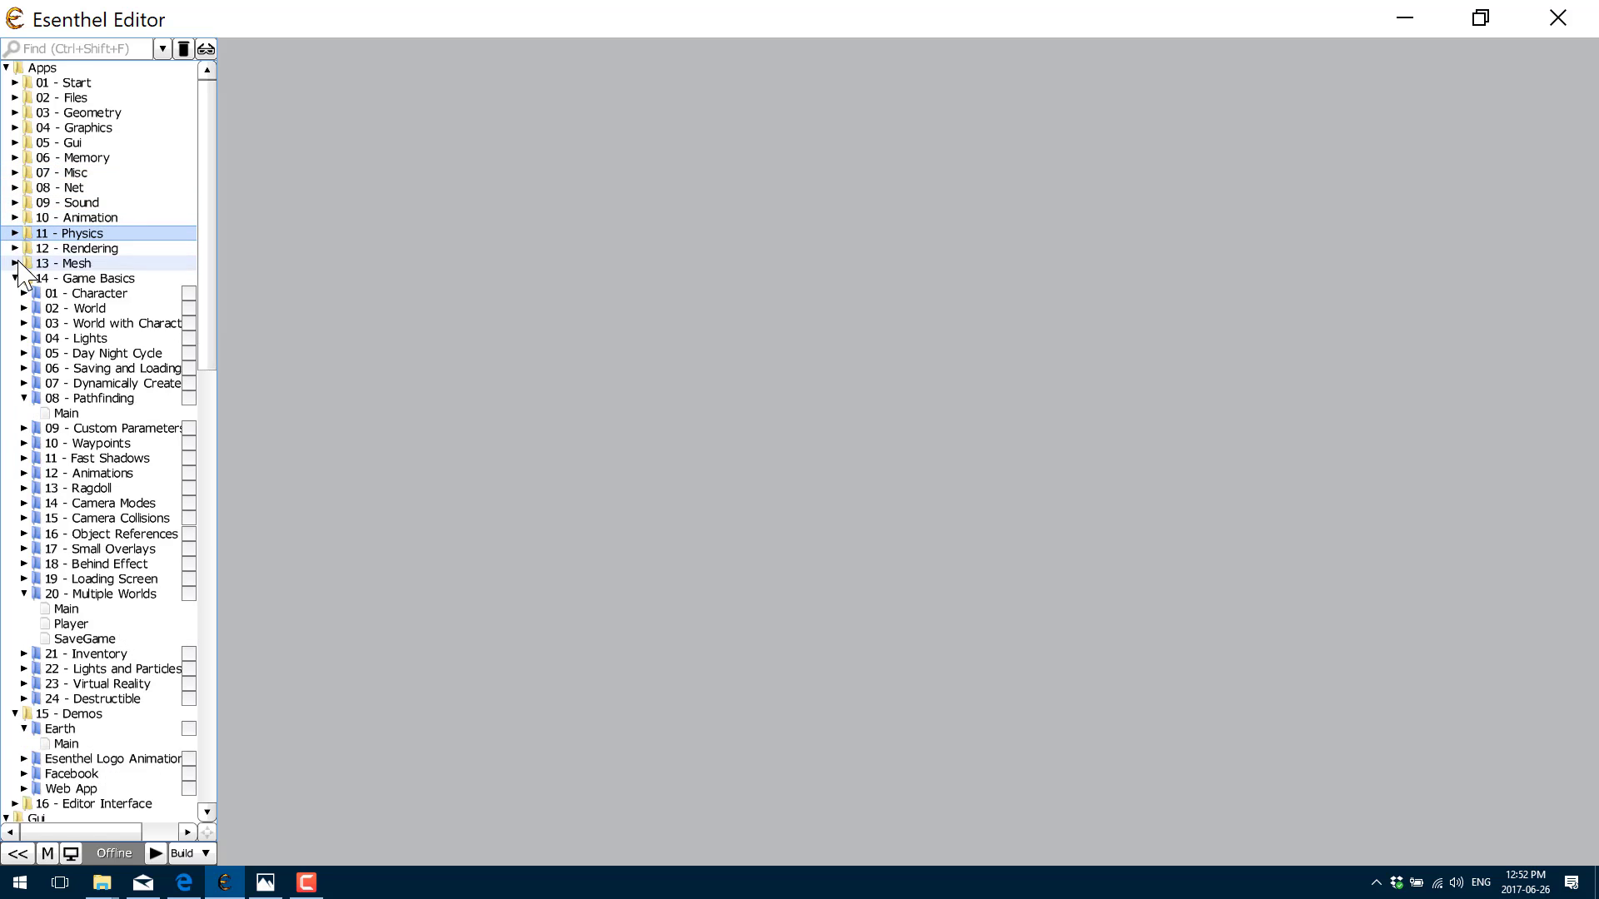
pyautogui.click(14, 278)
pyautogui.click(15, 293)
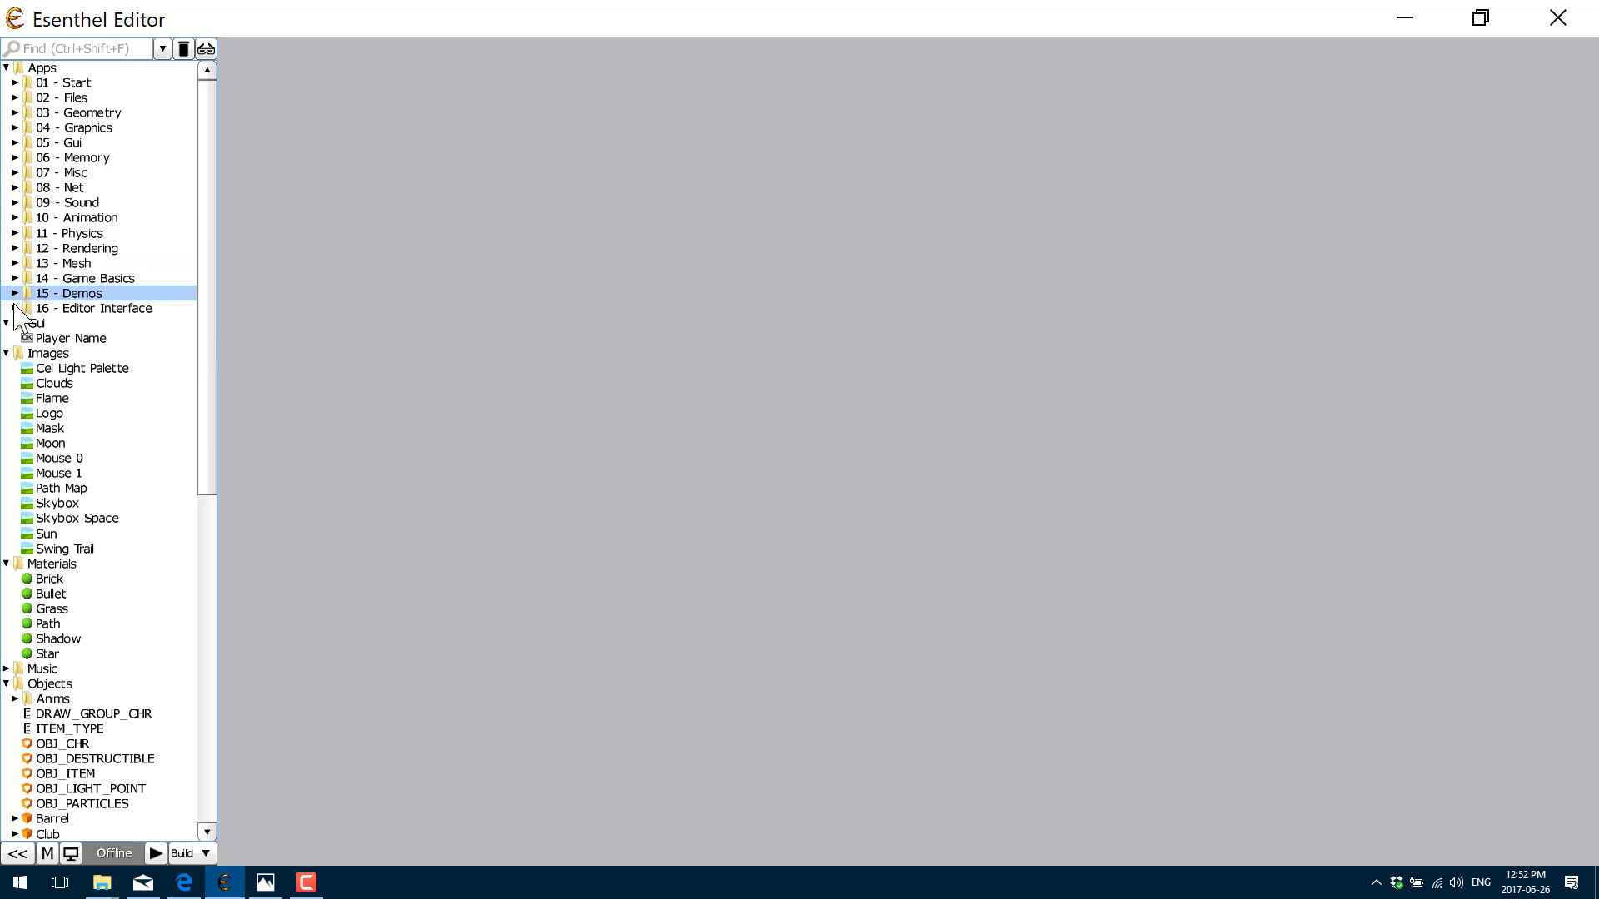
# Step: Collapse the Gui, Images, Materials, Objects and Worlds folders, then expand 04 - Graphics
pyautogui.click(6, 323)
pyautogui.click(6, 338)
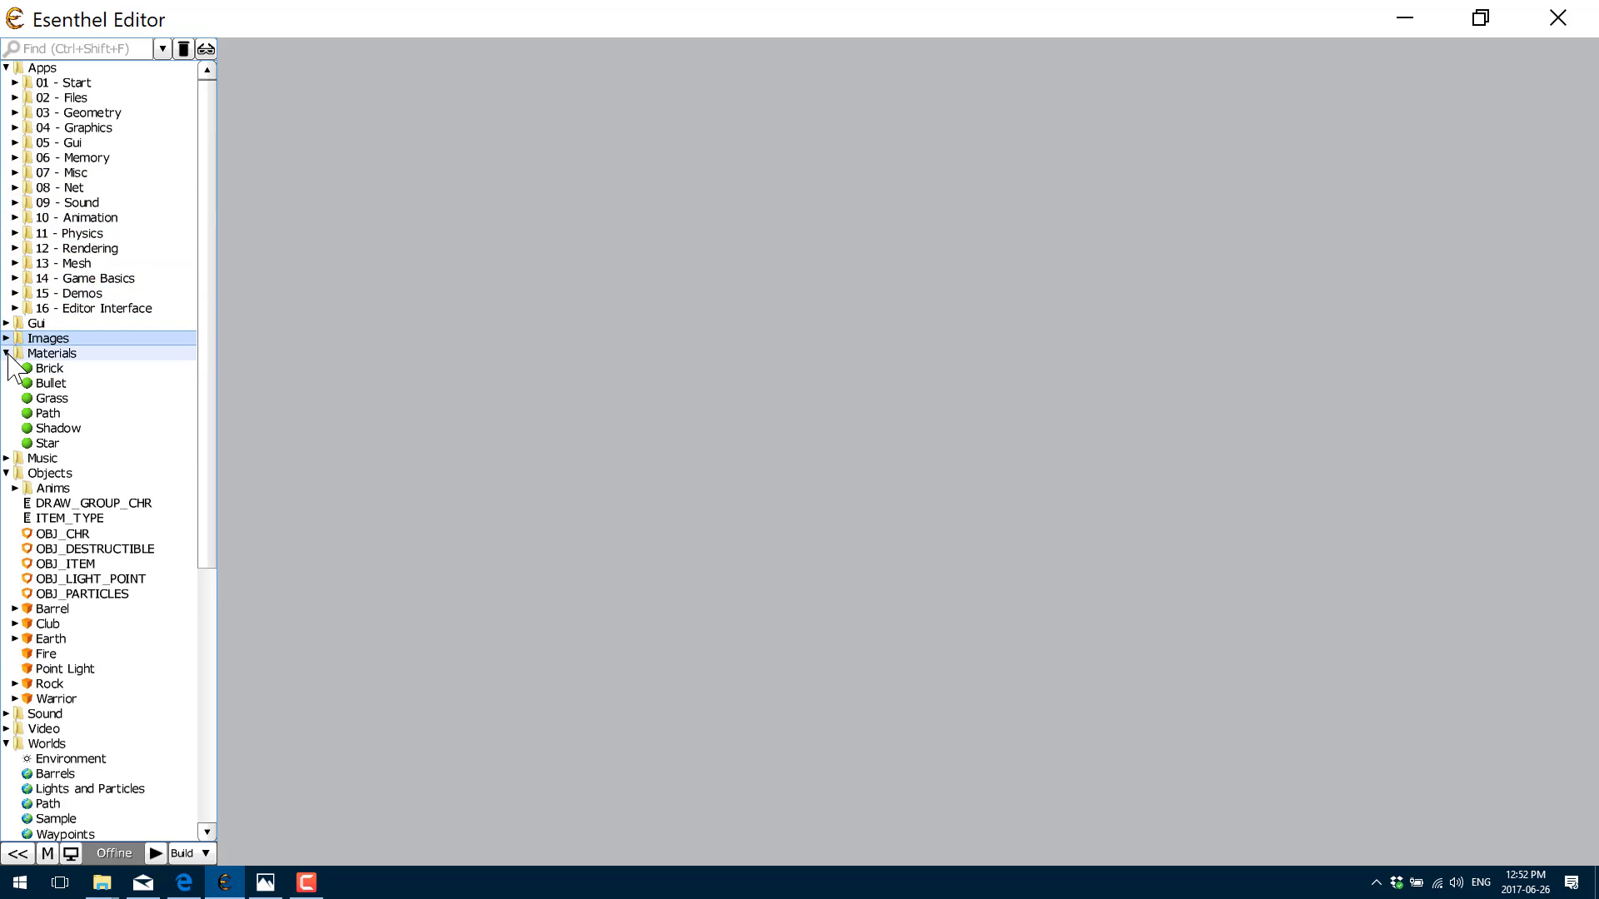
pyautogui.click(7, 353)
pyautogui.click(7, 383)
pyautogui.click(7, 428)
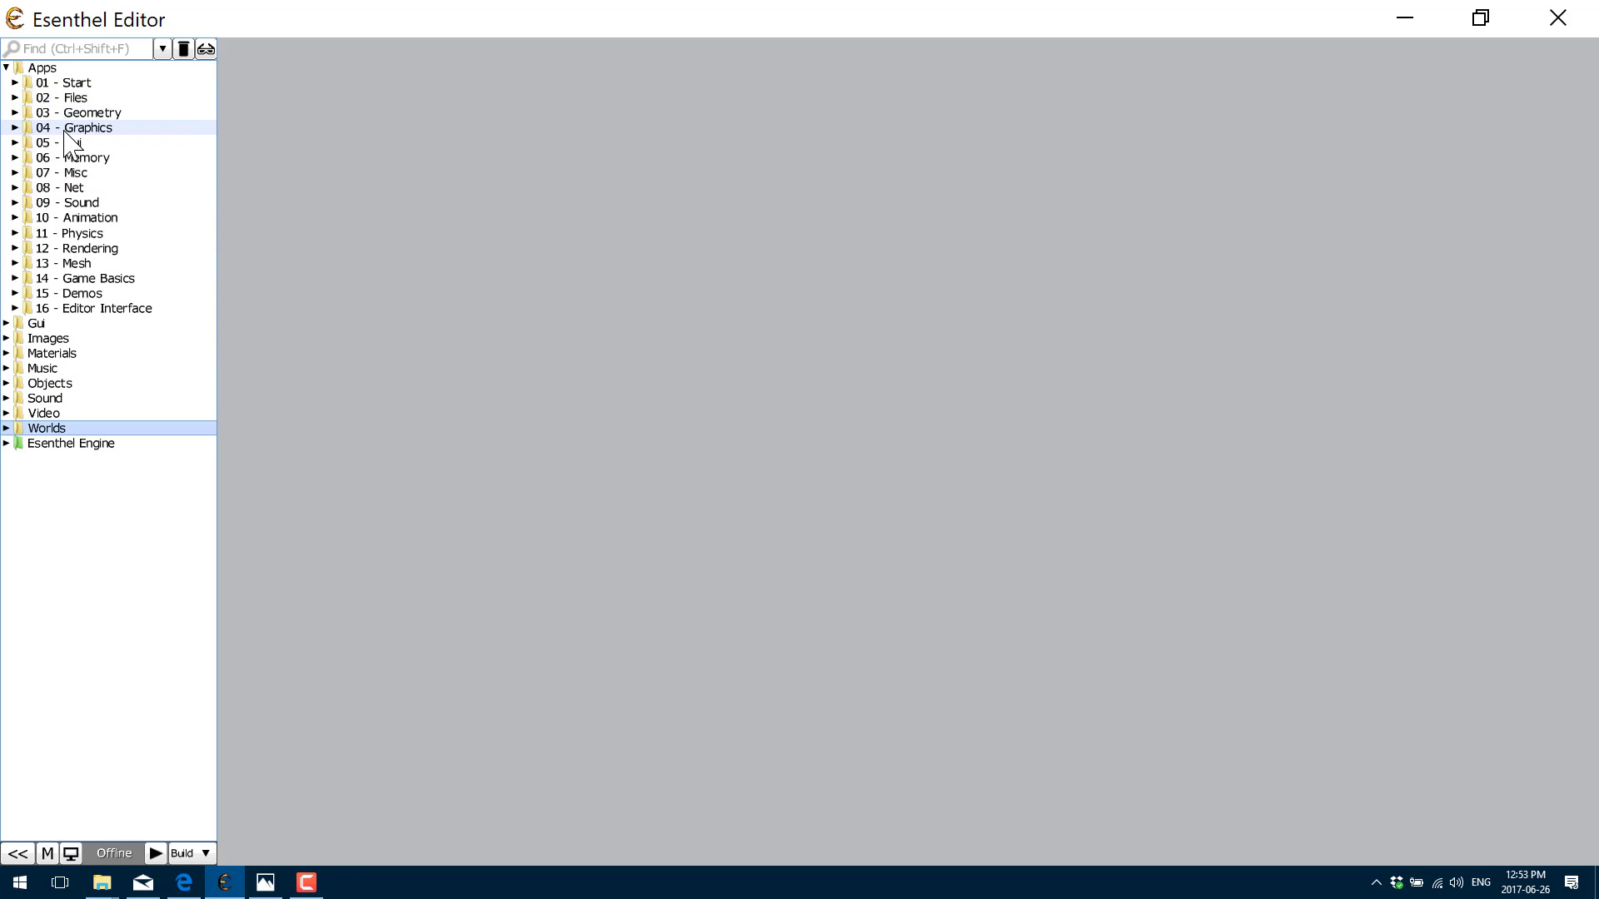
pyautogui.click(15, 128)
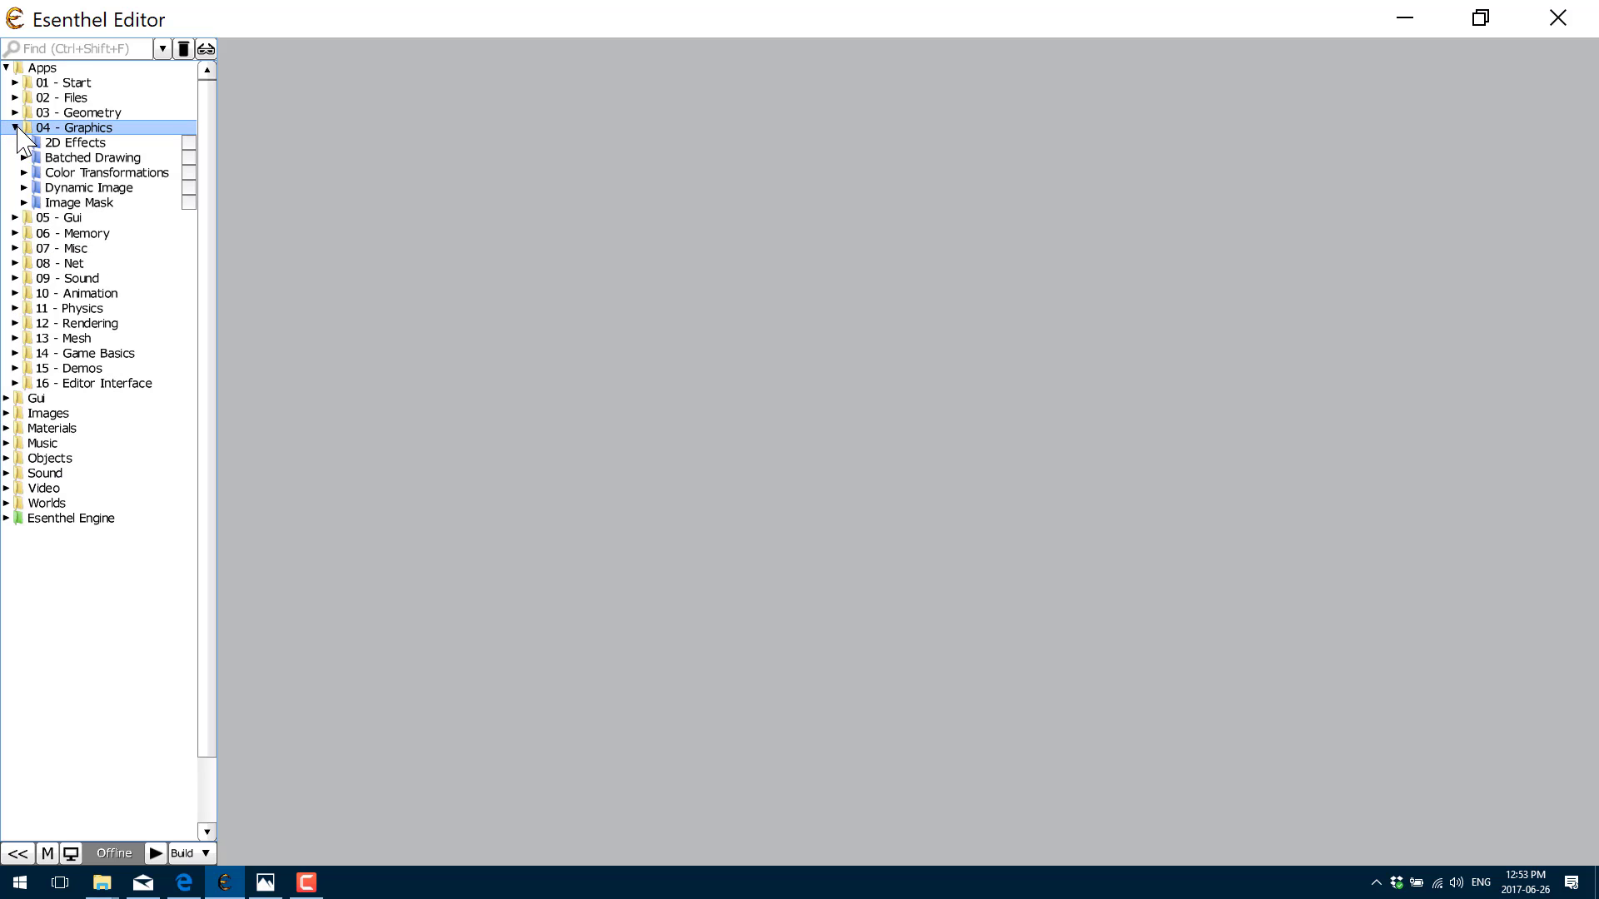
# Step: Expand Image Mask, open its Main code, and tick Image Mask as the active application
pyautogui.doubleClick(73, 205)
pyautogui.click(73, 216)
pyautogui.click(73, 217)
pyautogui.click(74, 217)
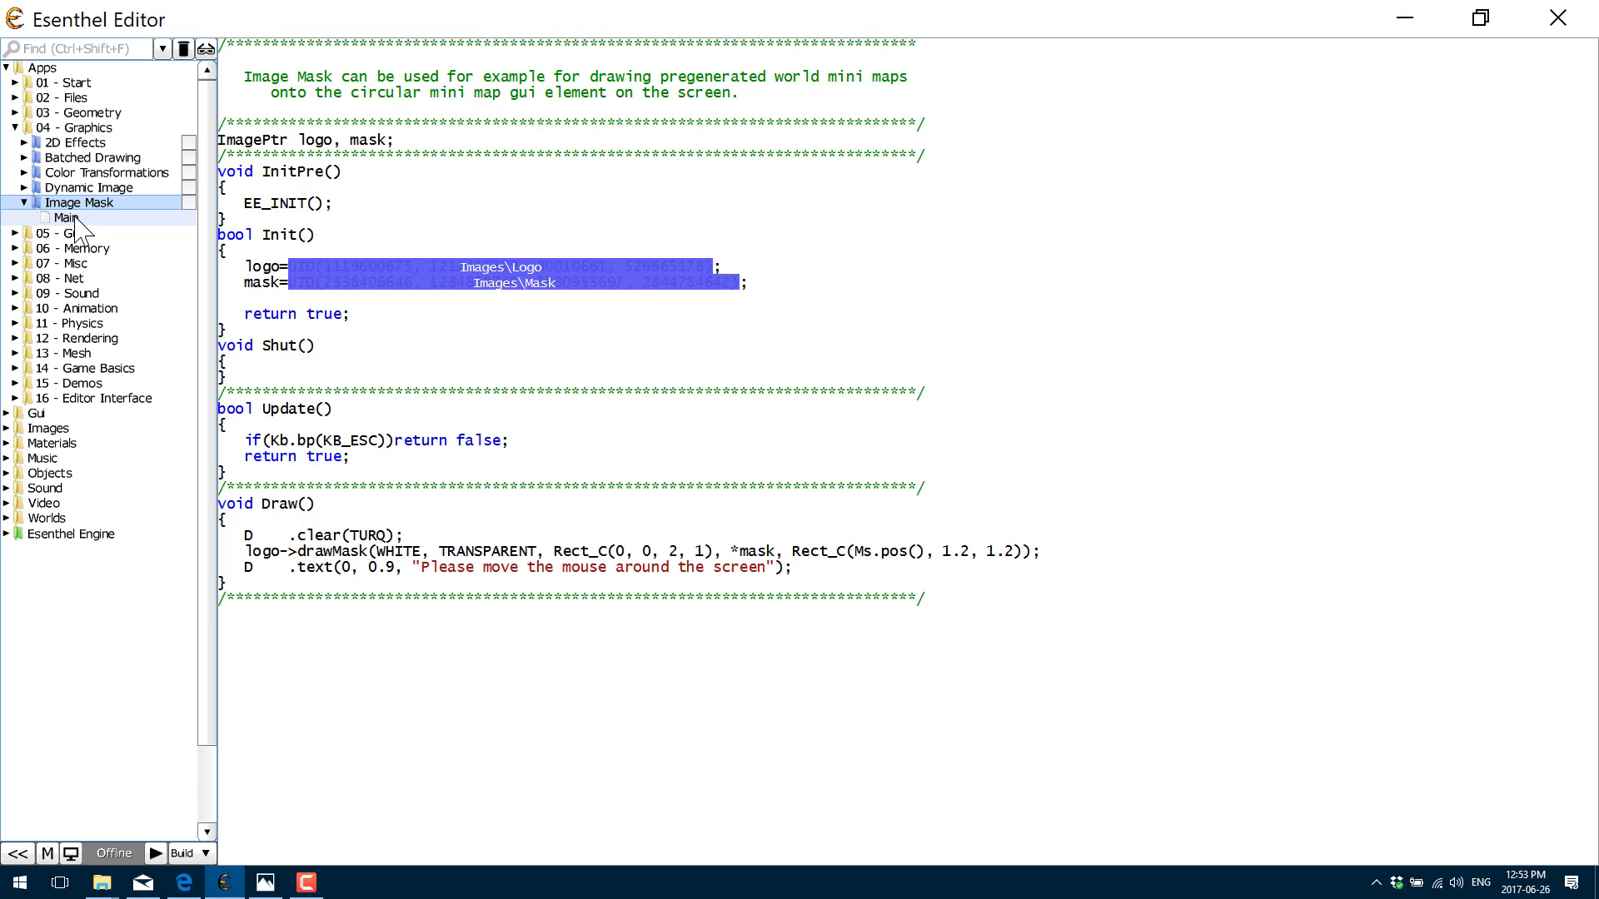
pyautogui.click(74, 217)
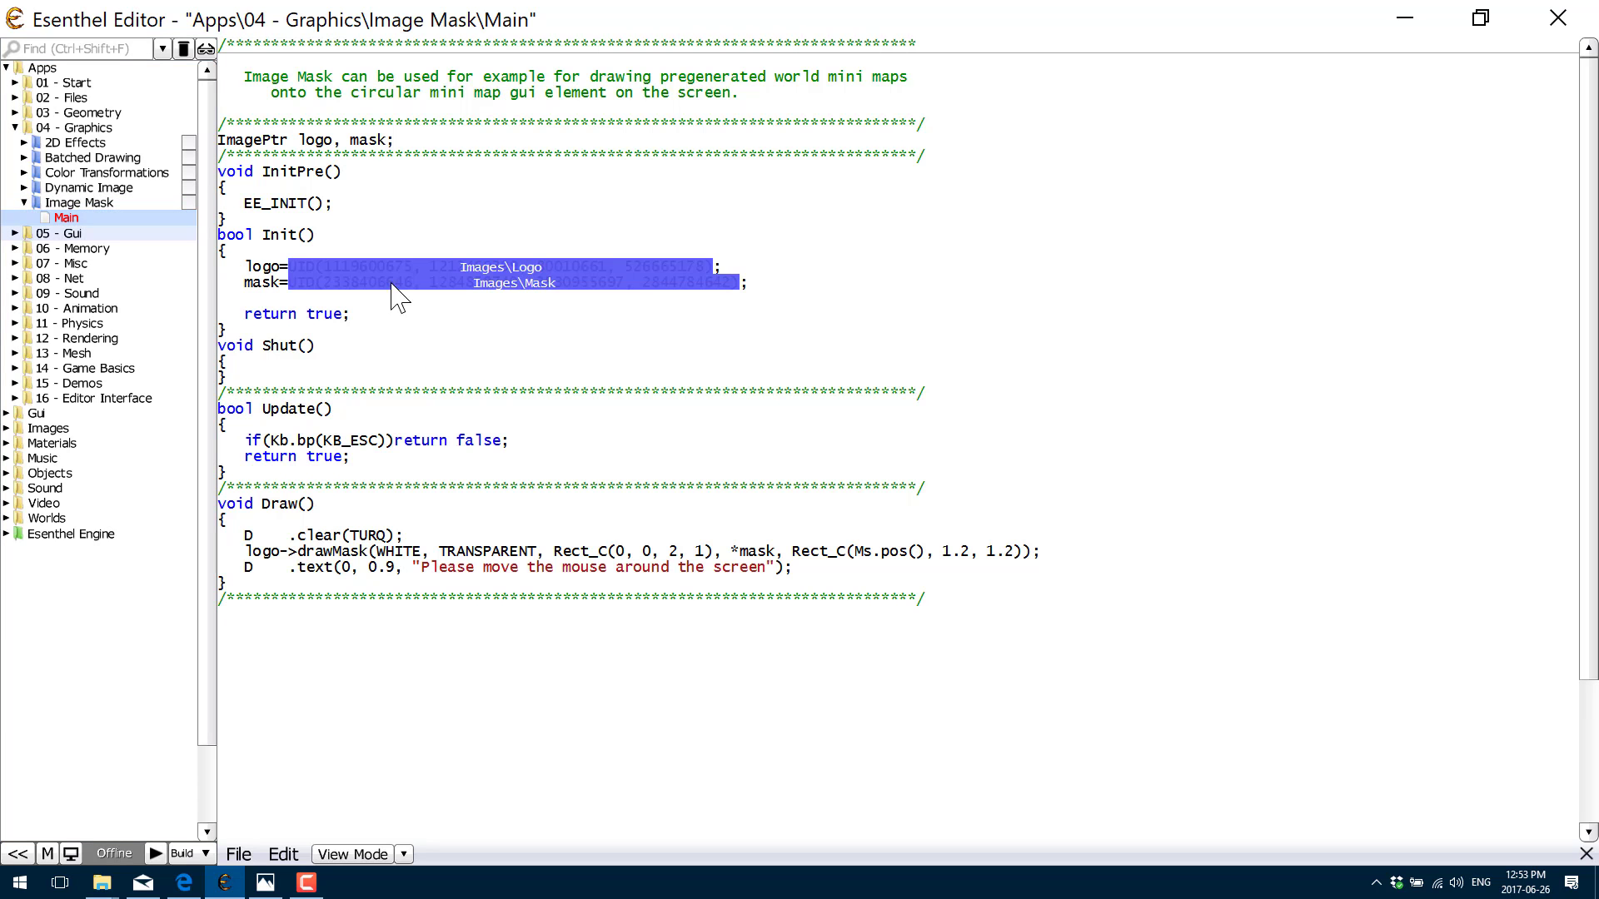
pyautogui.click(190, 203)
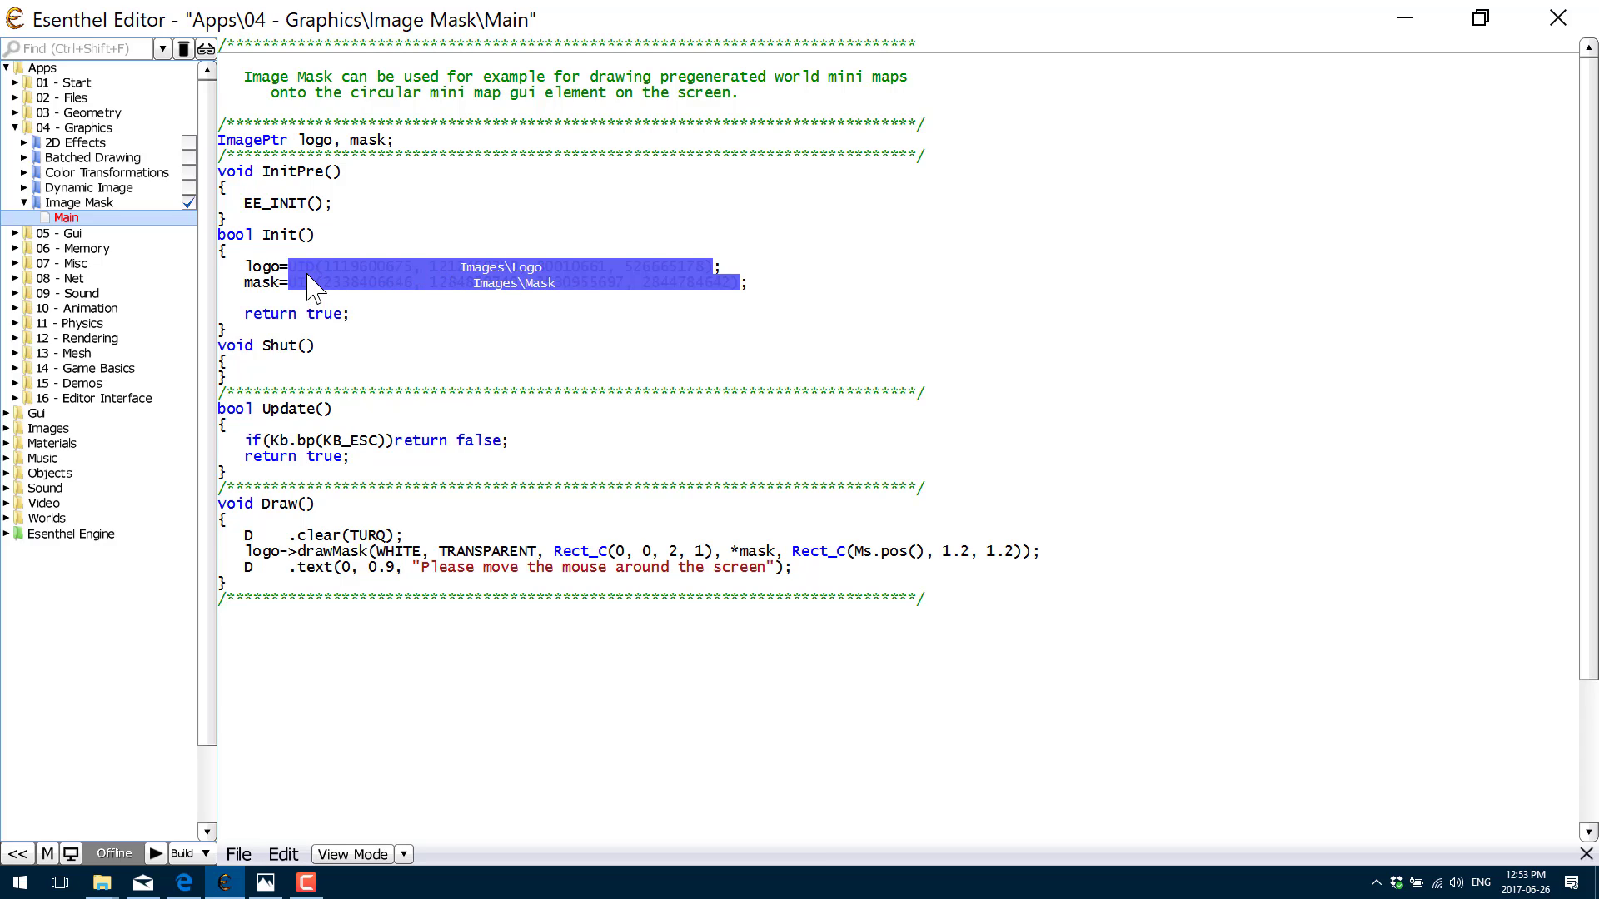
# Step: Drag the Clouds image from Images into the code, then undo the insertion
pyautogui.click(7, 428)
pyautogui.moveTo(67, 463)
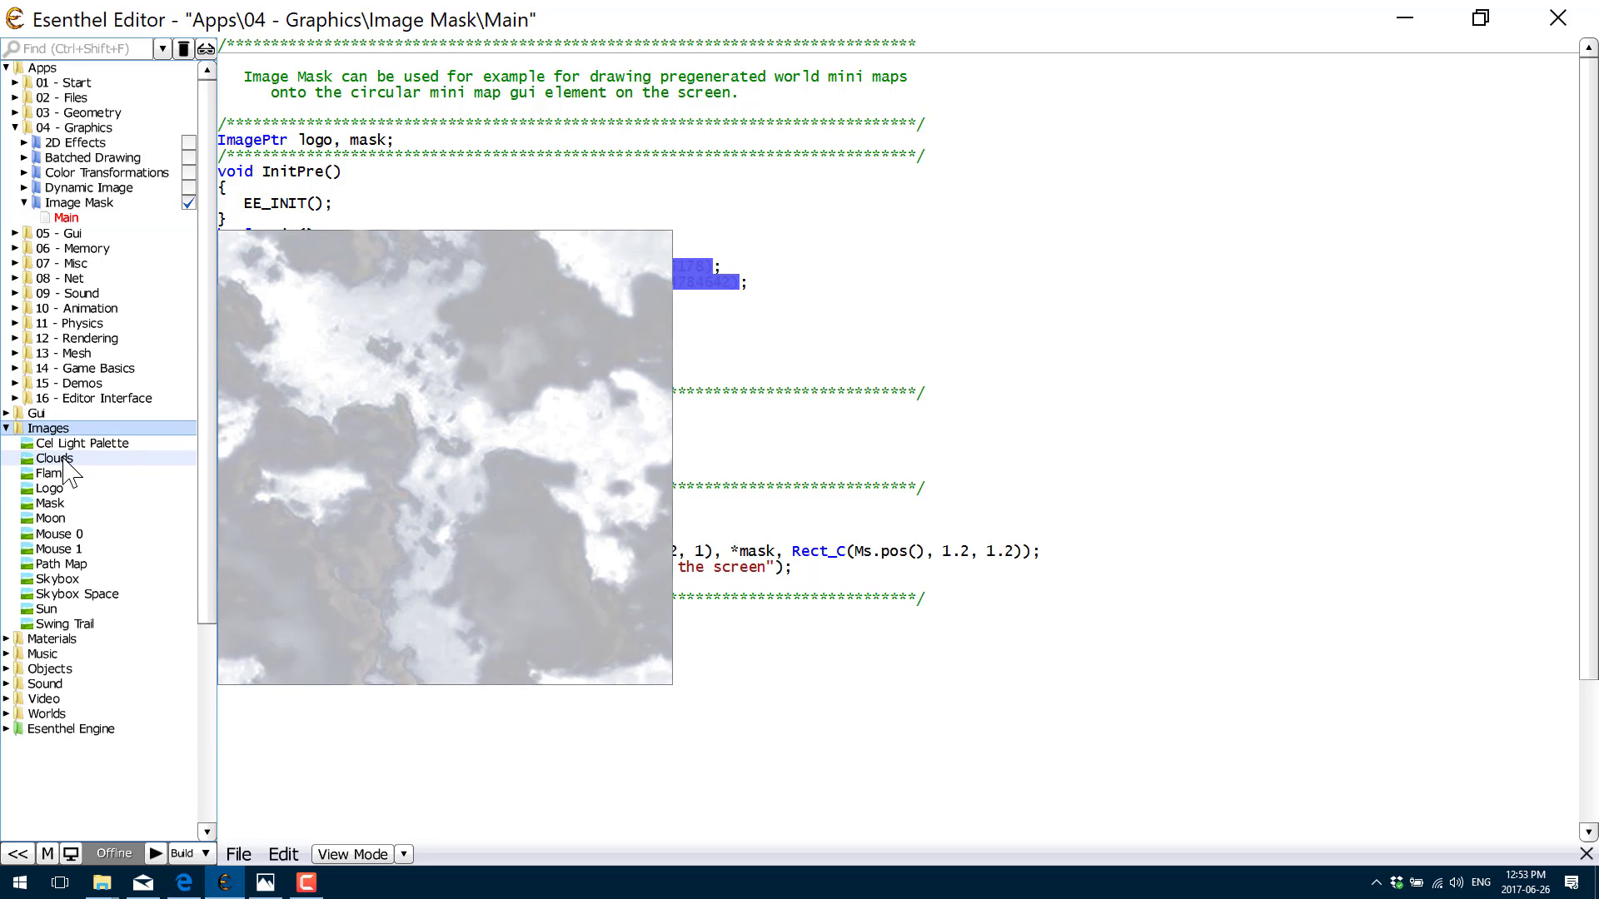
pyautogui.moveTo(64, 462); pyautogui.dragTo(521, 223)
pyautogui.press('Delete')
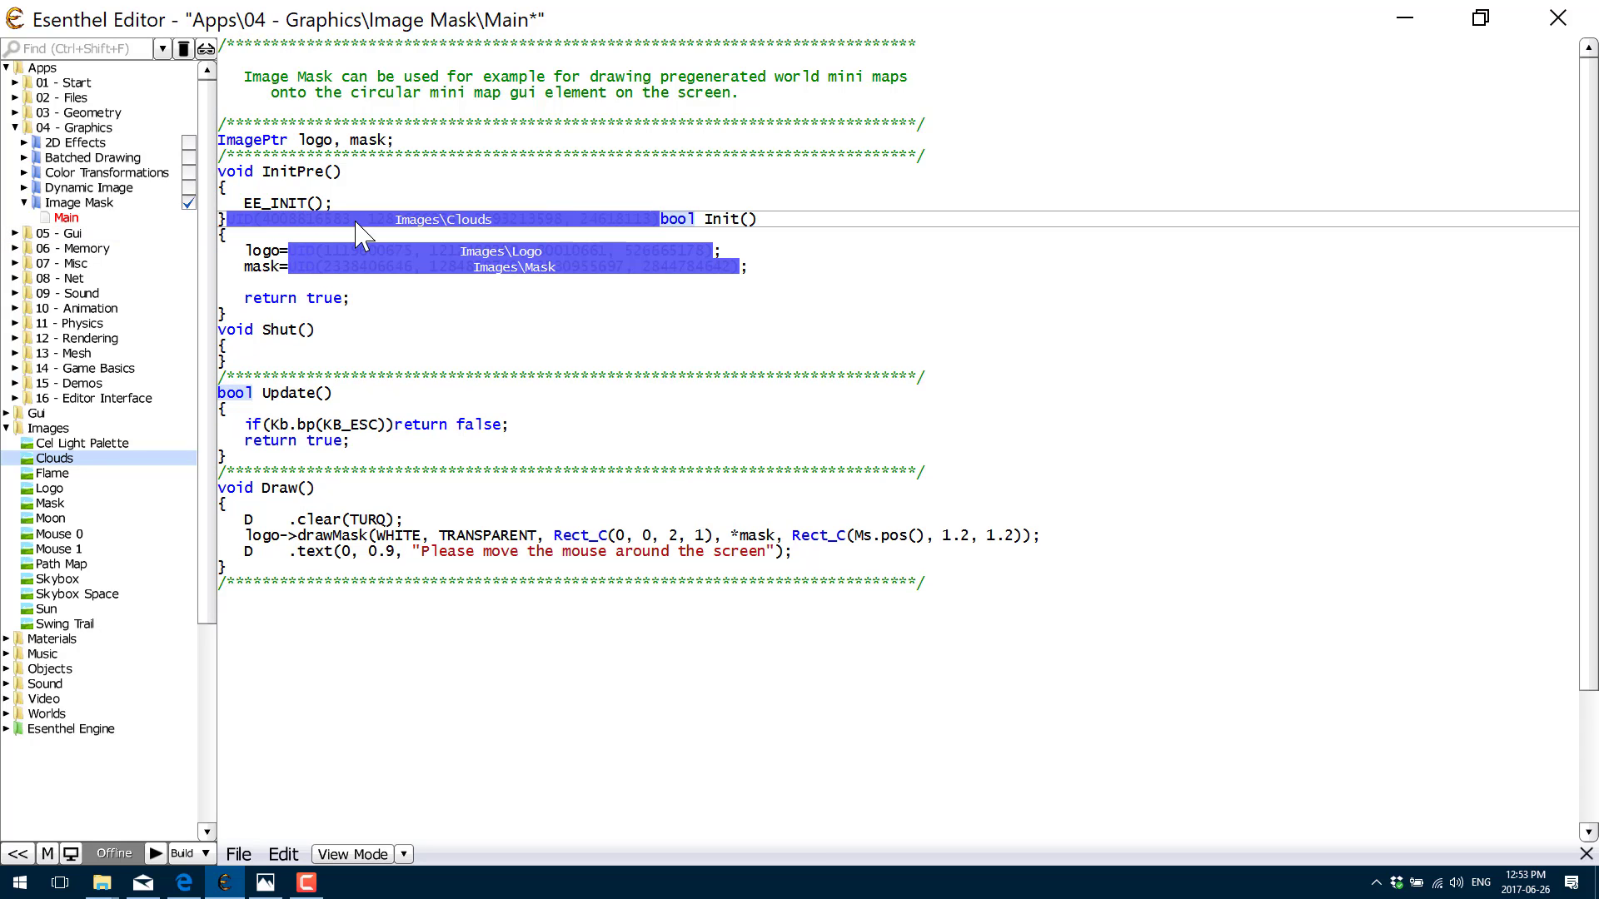
pyautogui.hotkey('ctrl', 'z')
pyautogui.hotkey('ctrl', 'z')
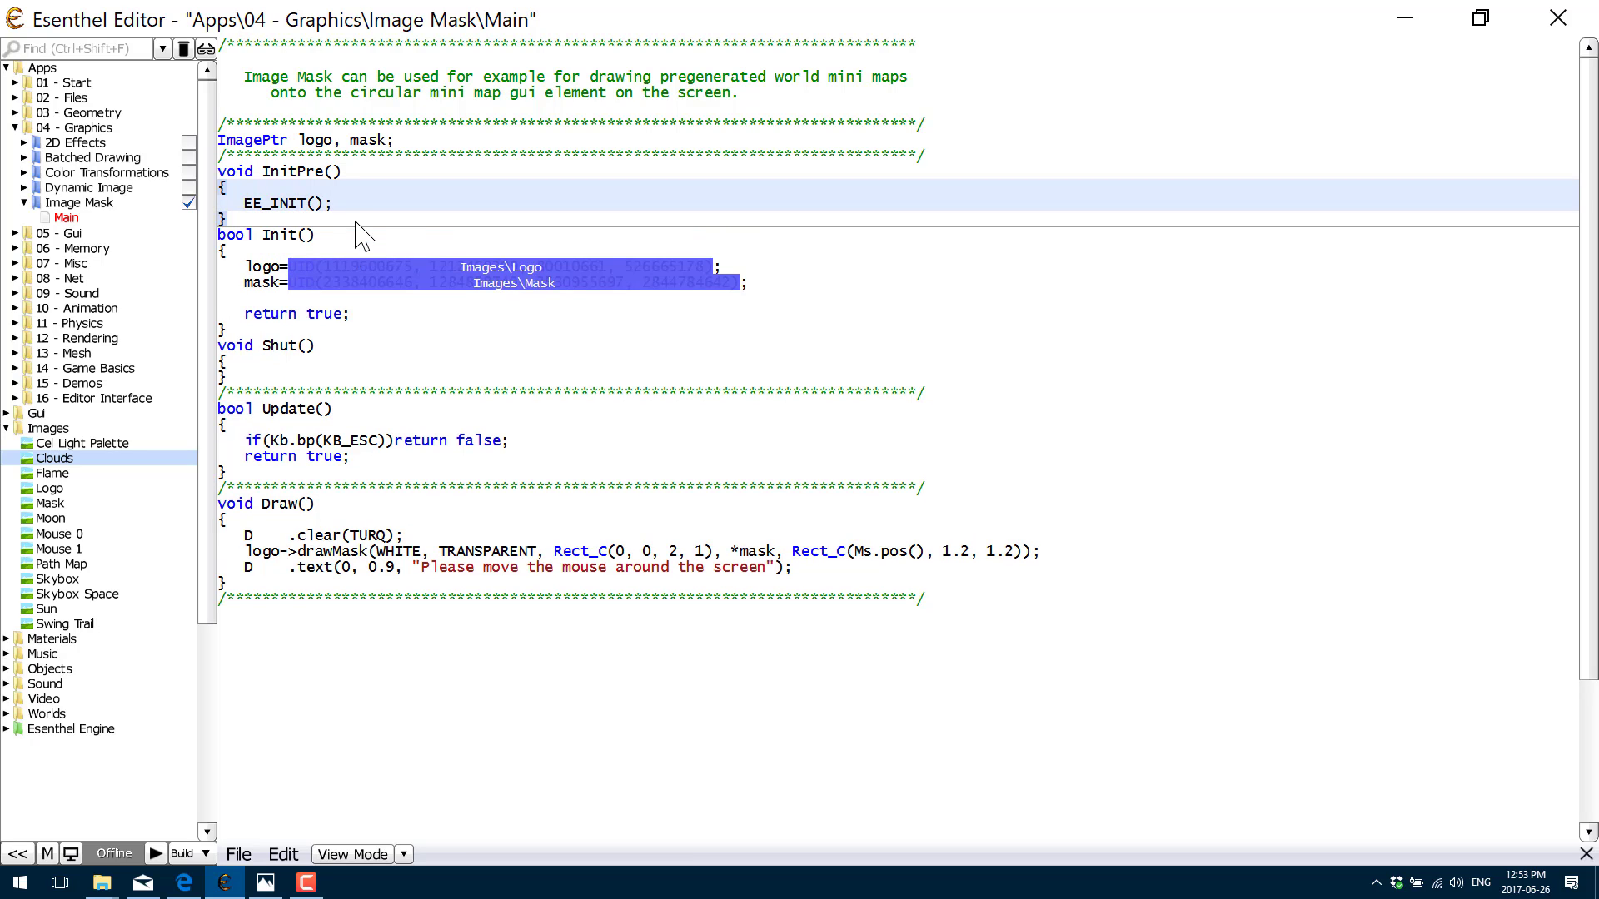
# Step: Add an empty line after the drawMask call in Draw()
pyautogui.click(380, 318)
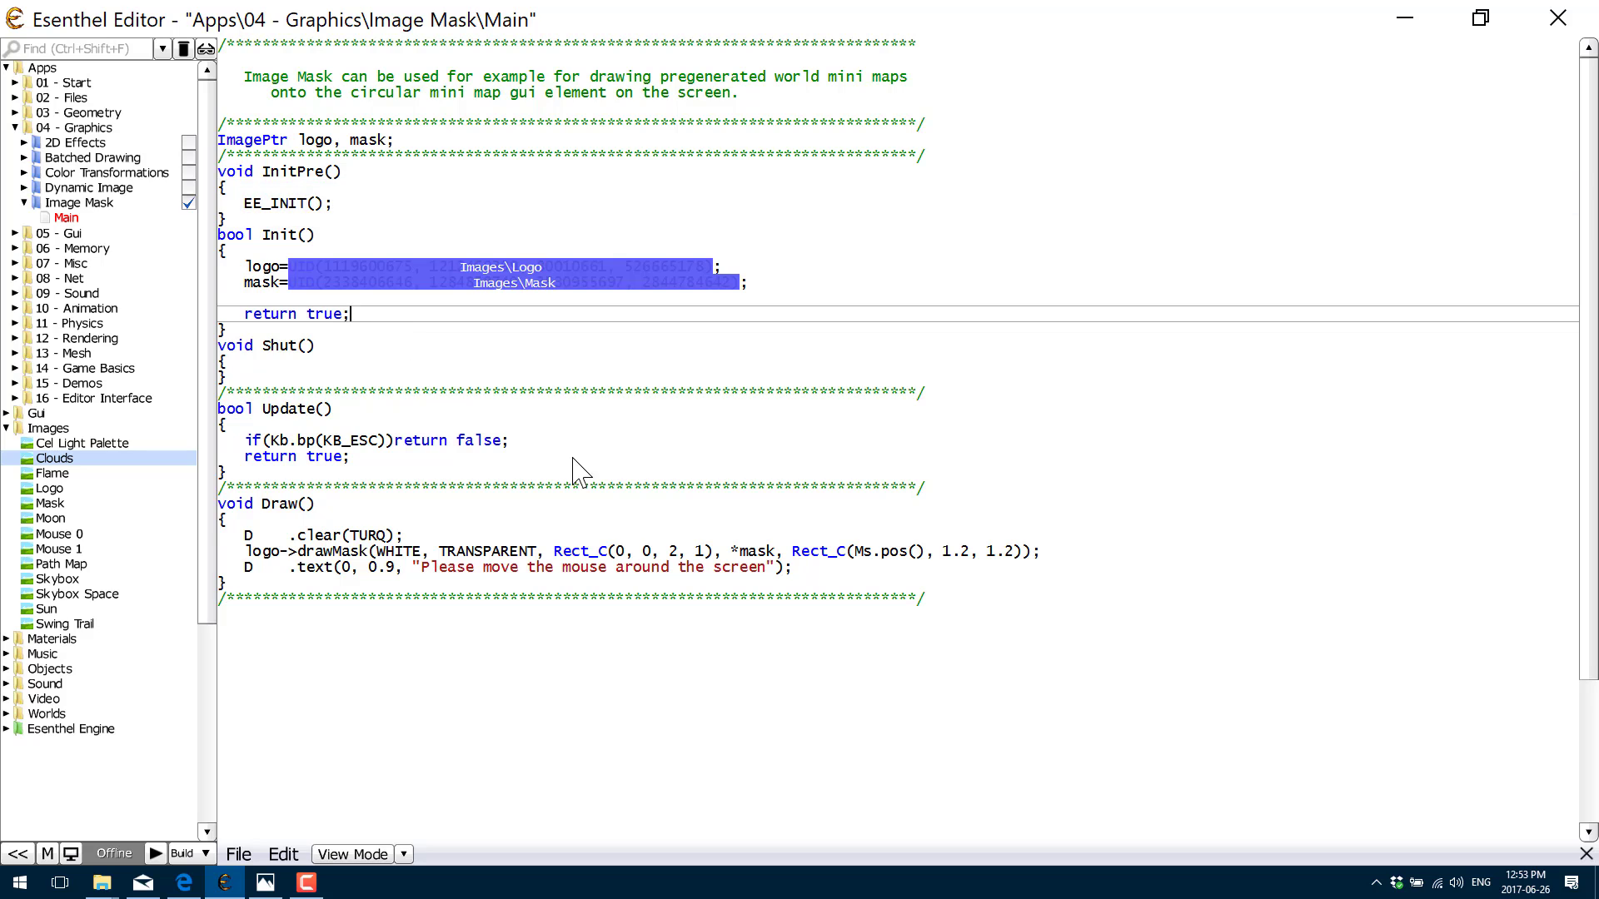
pyautogui.click(1080, 554)
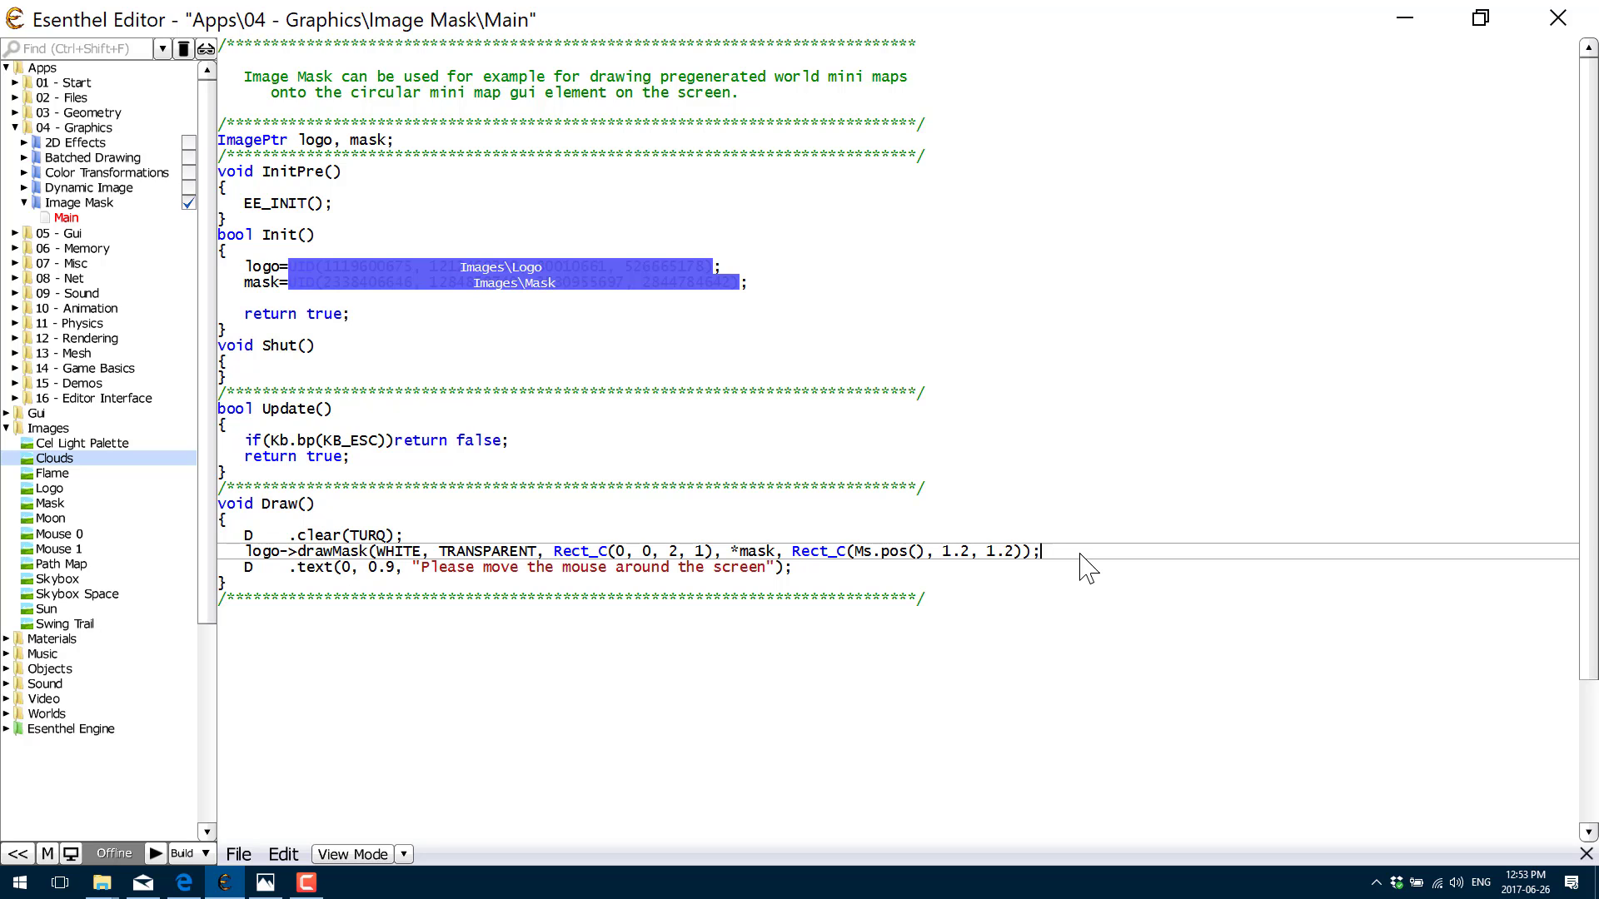
pyautogui.press('Return')
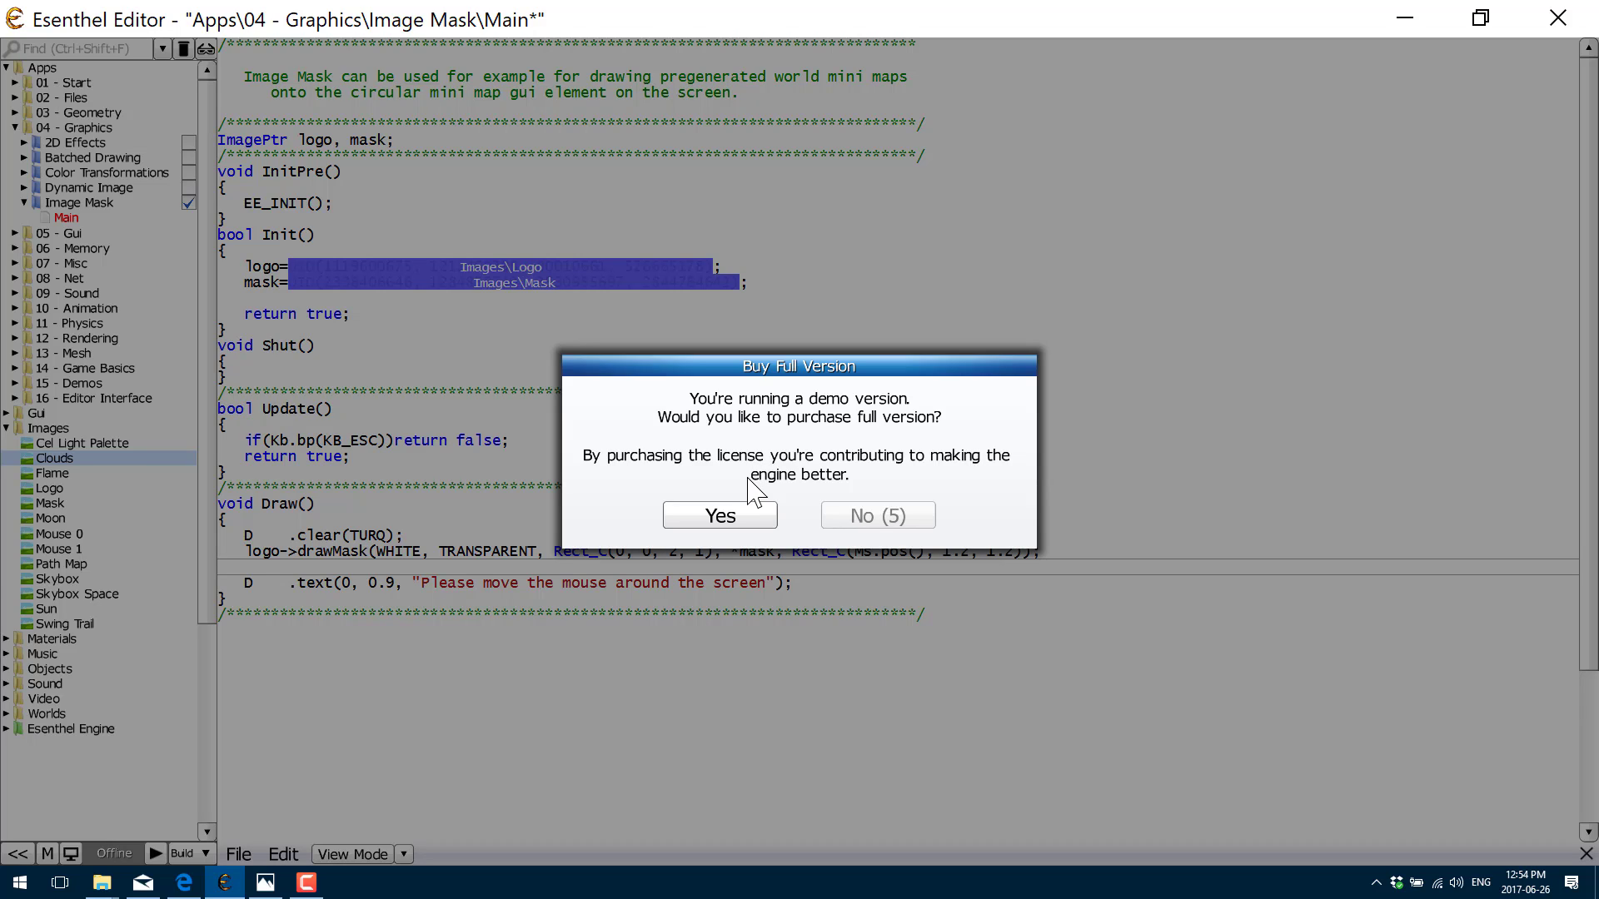
# Step: Decline the Buy Full Version prompt, then type 'logo->' to preview autocomplete and undo it
pyautogui.click(881, 517)
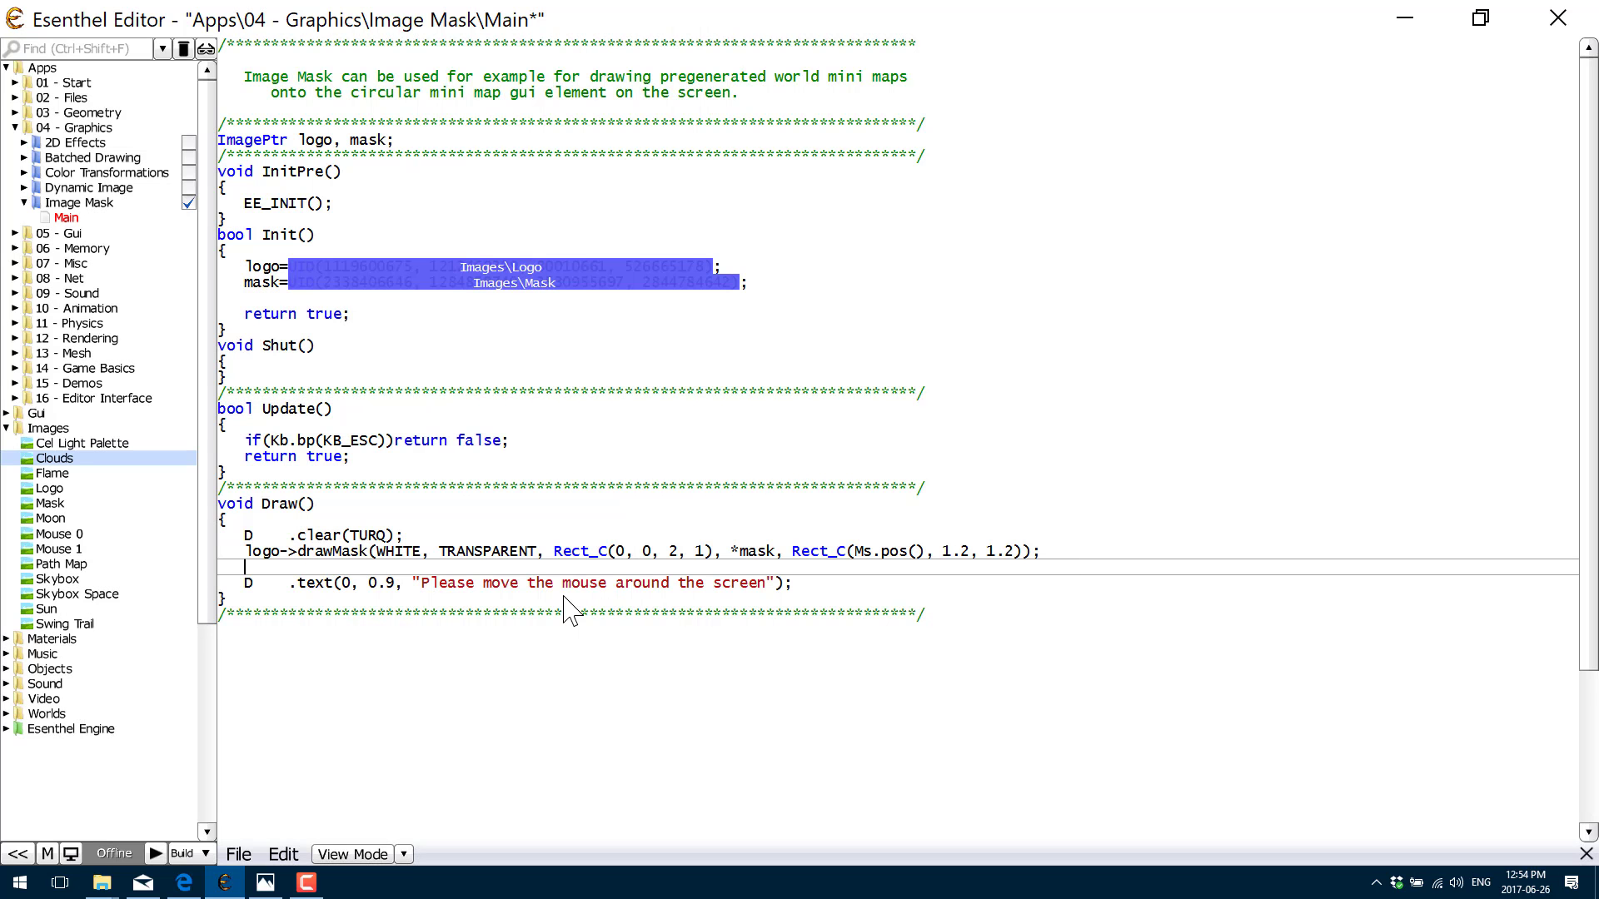
pyautogui.write('logo->')
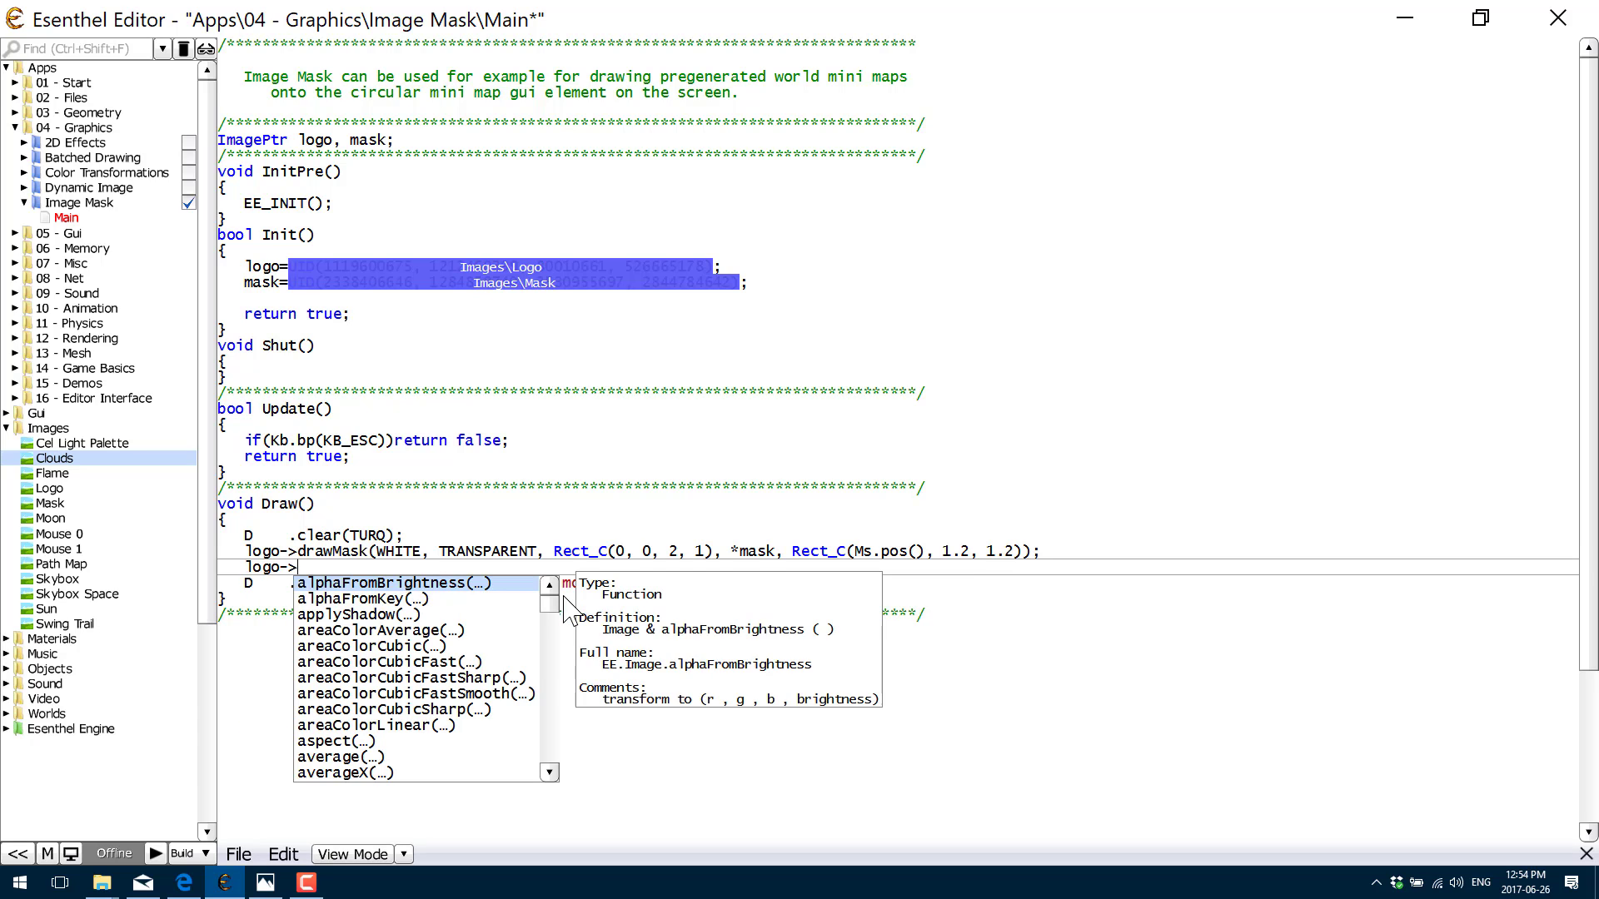
pyautogui.hotkey('ctrl', 'z')
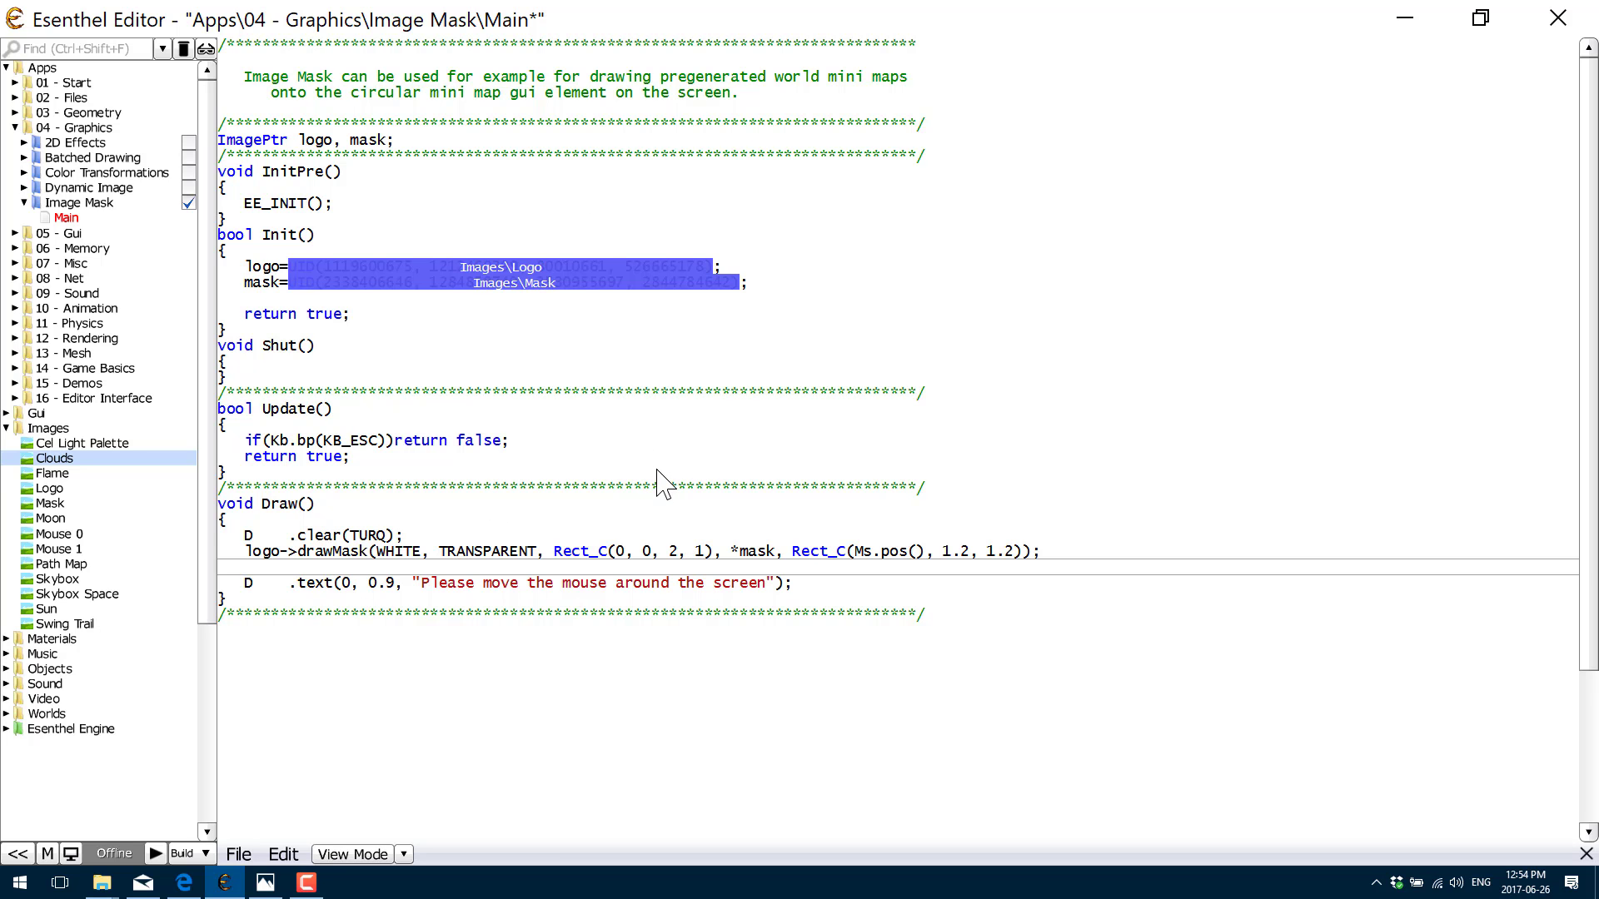
# Step: Build and run the Image Mask sample, then close its window so the output shows Image Mask.exe and .pdb
pyautogui.keyDown('ctrl'); pyautogui.scroll(-3, 674, 512); pyautogui.keyUp('ctrl')
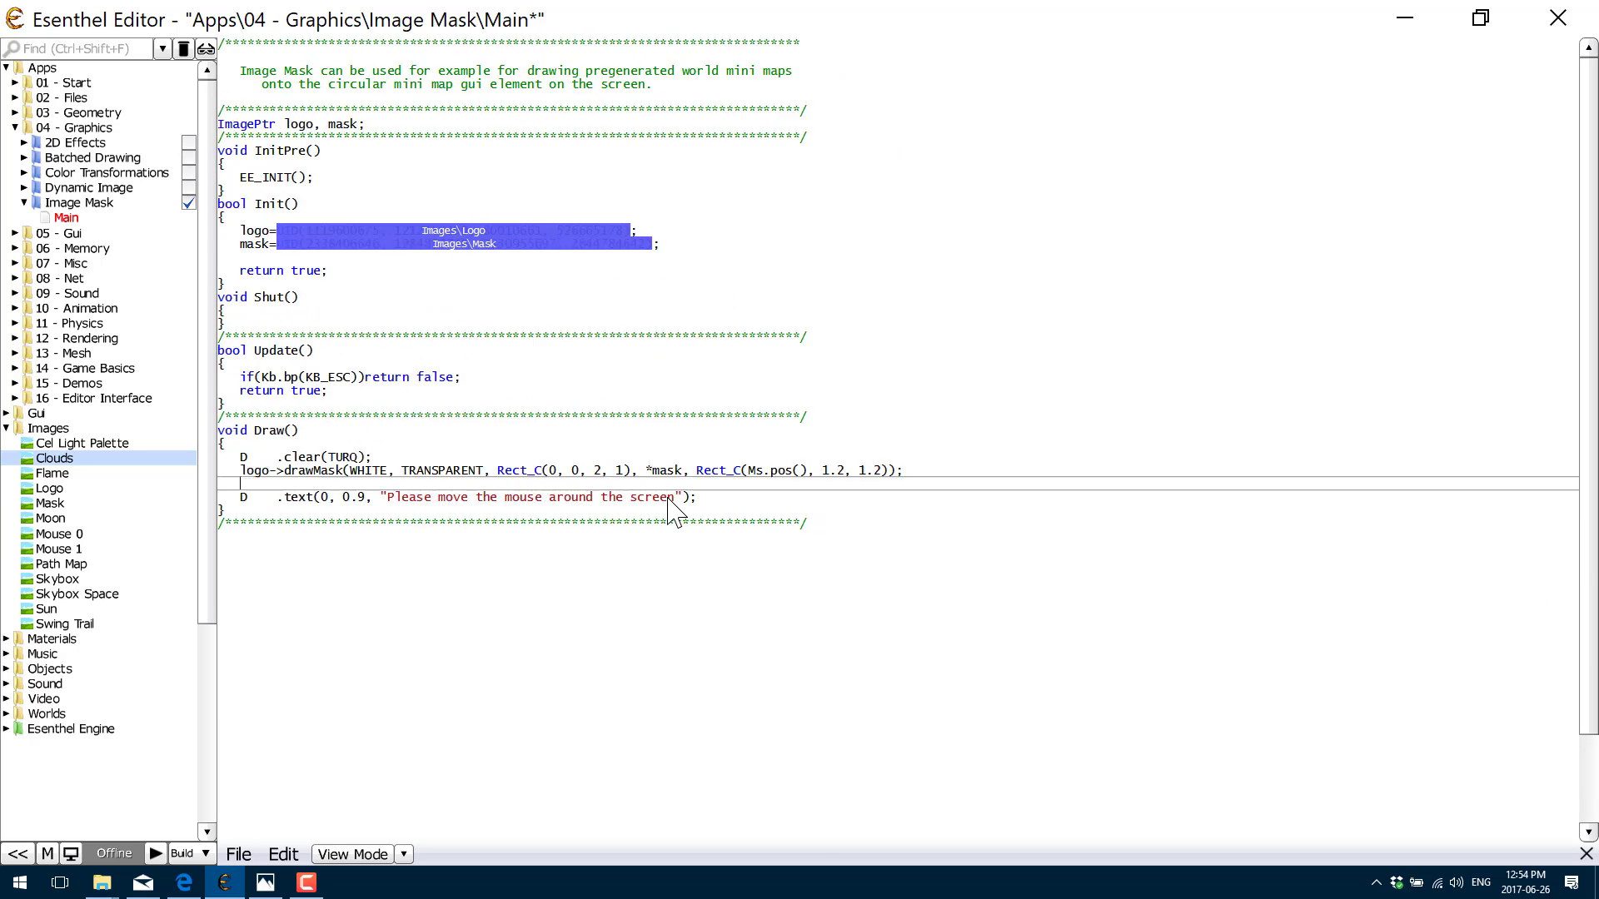
pyautogui.keyDown('ctrl'); pyautogui.scroll(3, 675, 512); pyautogui.keyUp('ctrl')
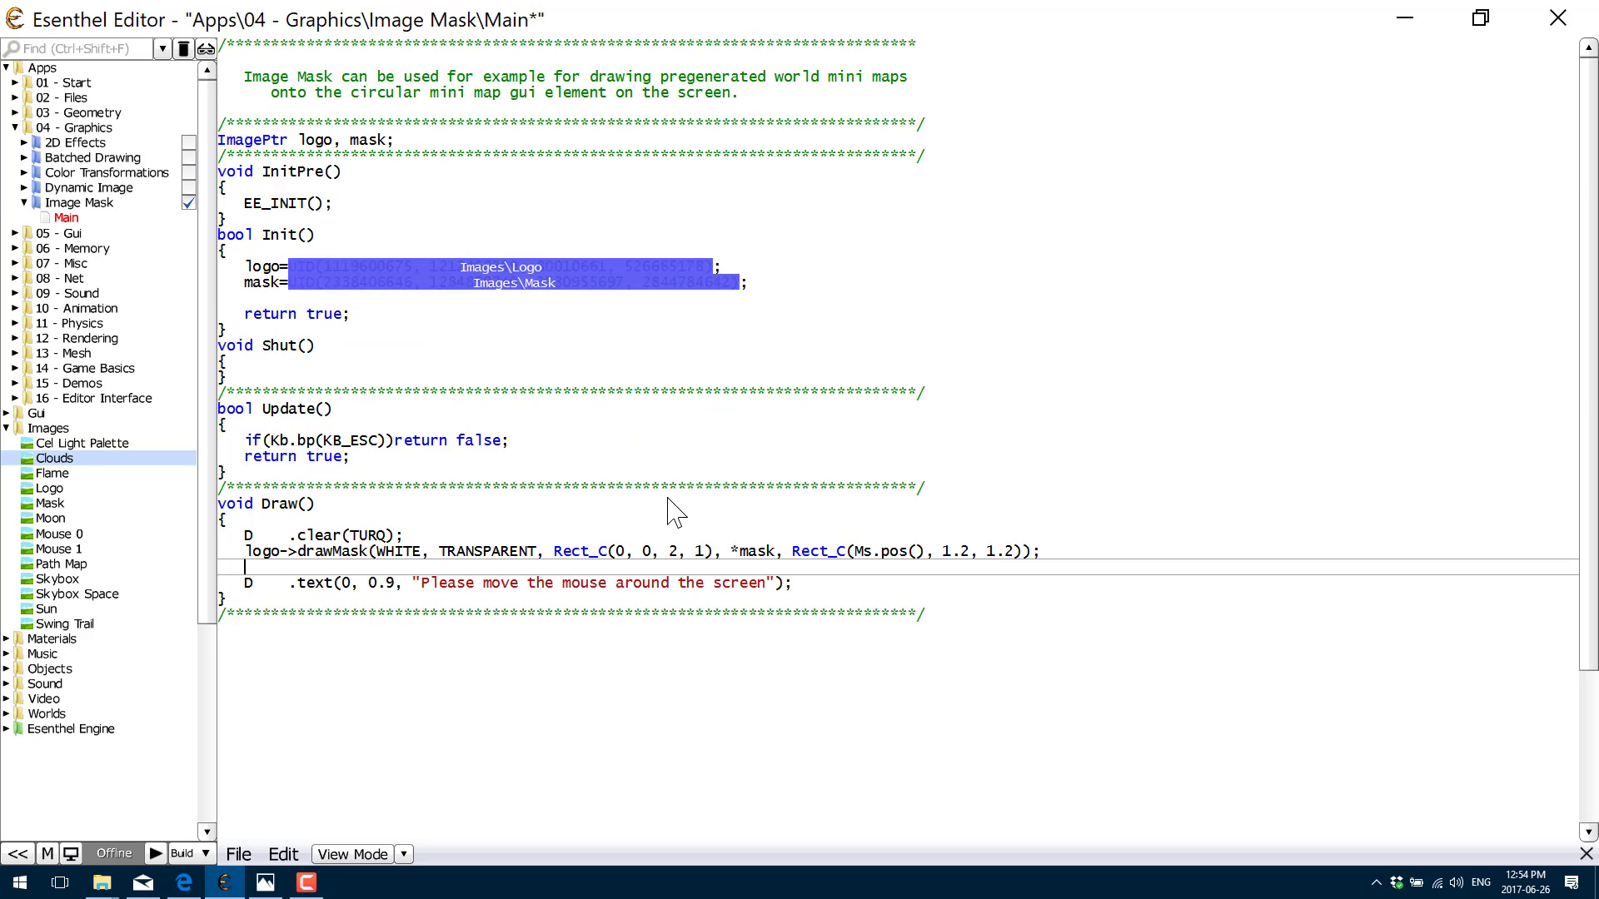
pyautogui.keyDown('ctrl'); pyautogui.scroll(-3, 596, 473); pyautogui.keyUp('ctrl')
pyautogui.keyDown('ctrl'); pyautogui.scroll(3, 597, 473); pyautogui.keyUp('ctrl')
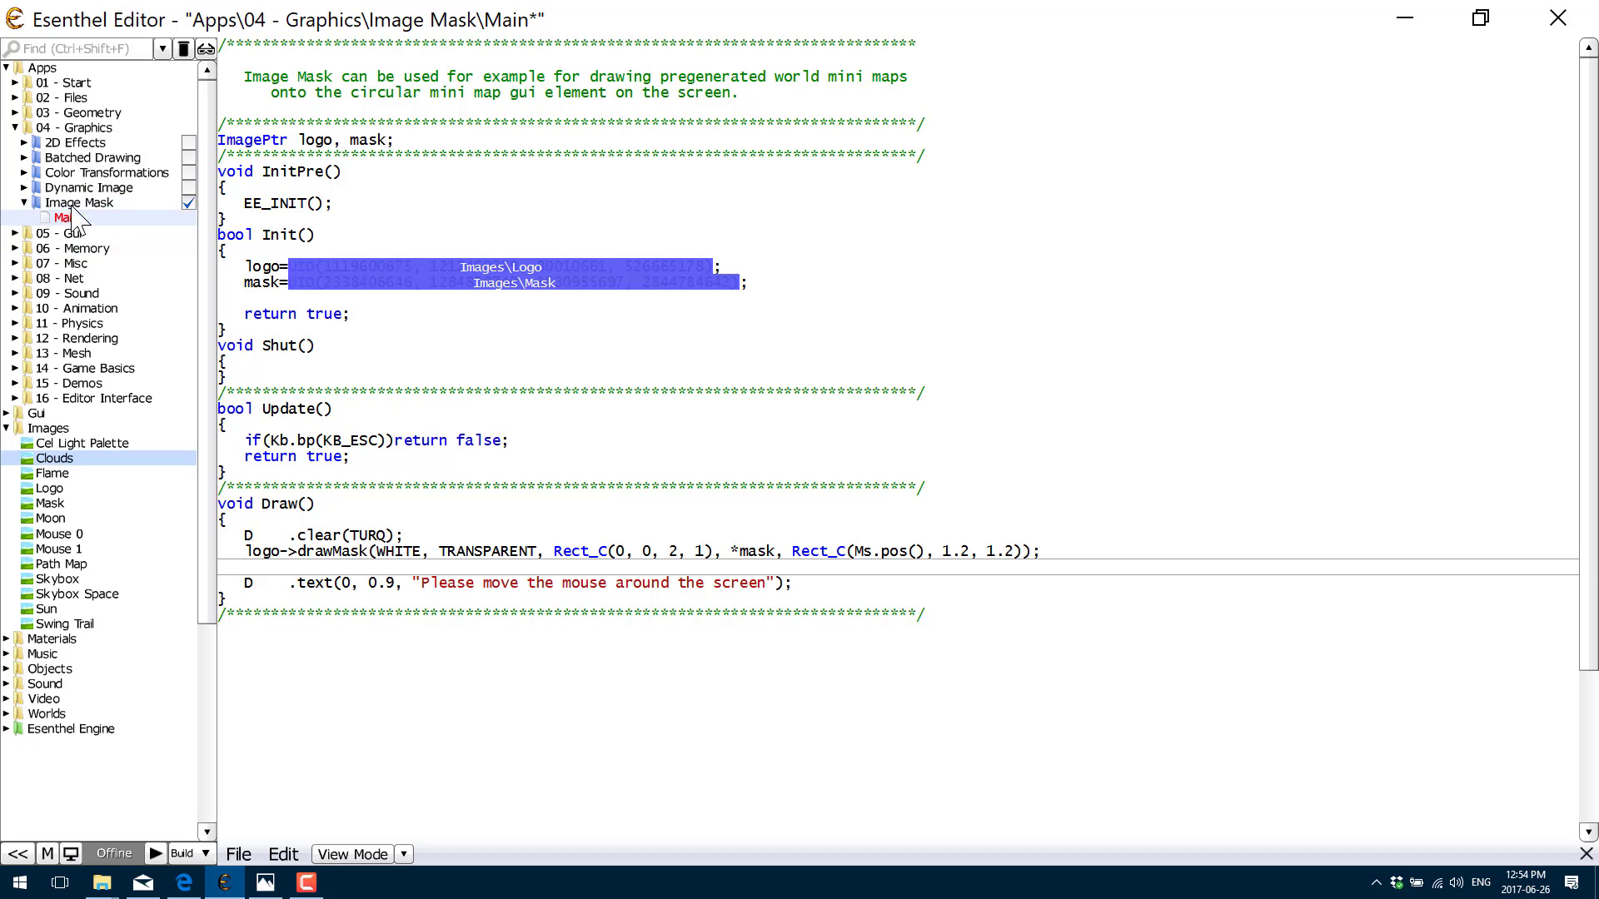
pyautogui.click(157, 853)
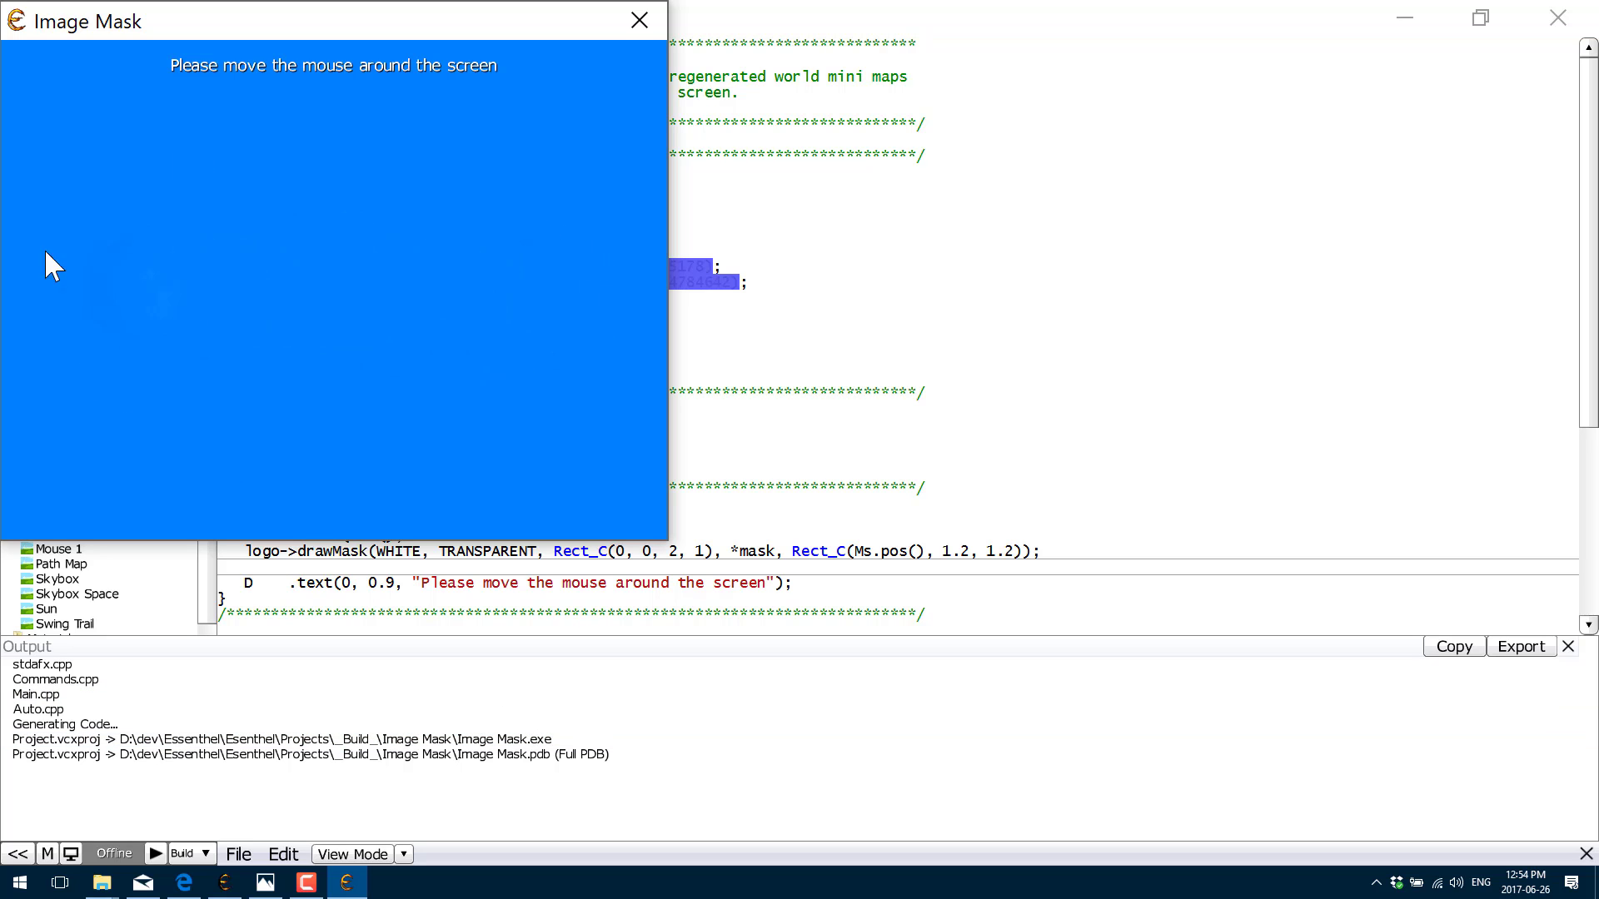
pyautogui.click(653, 17)
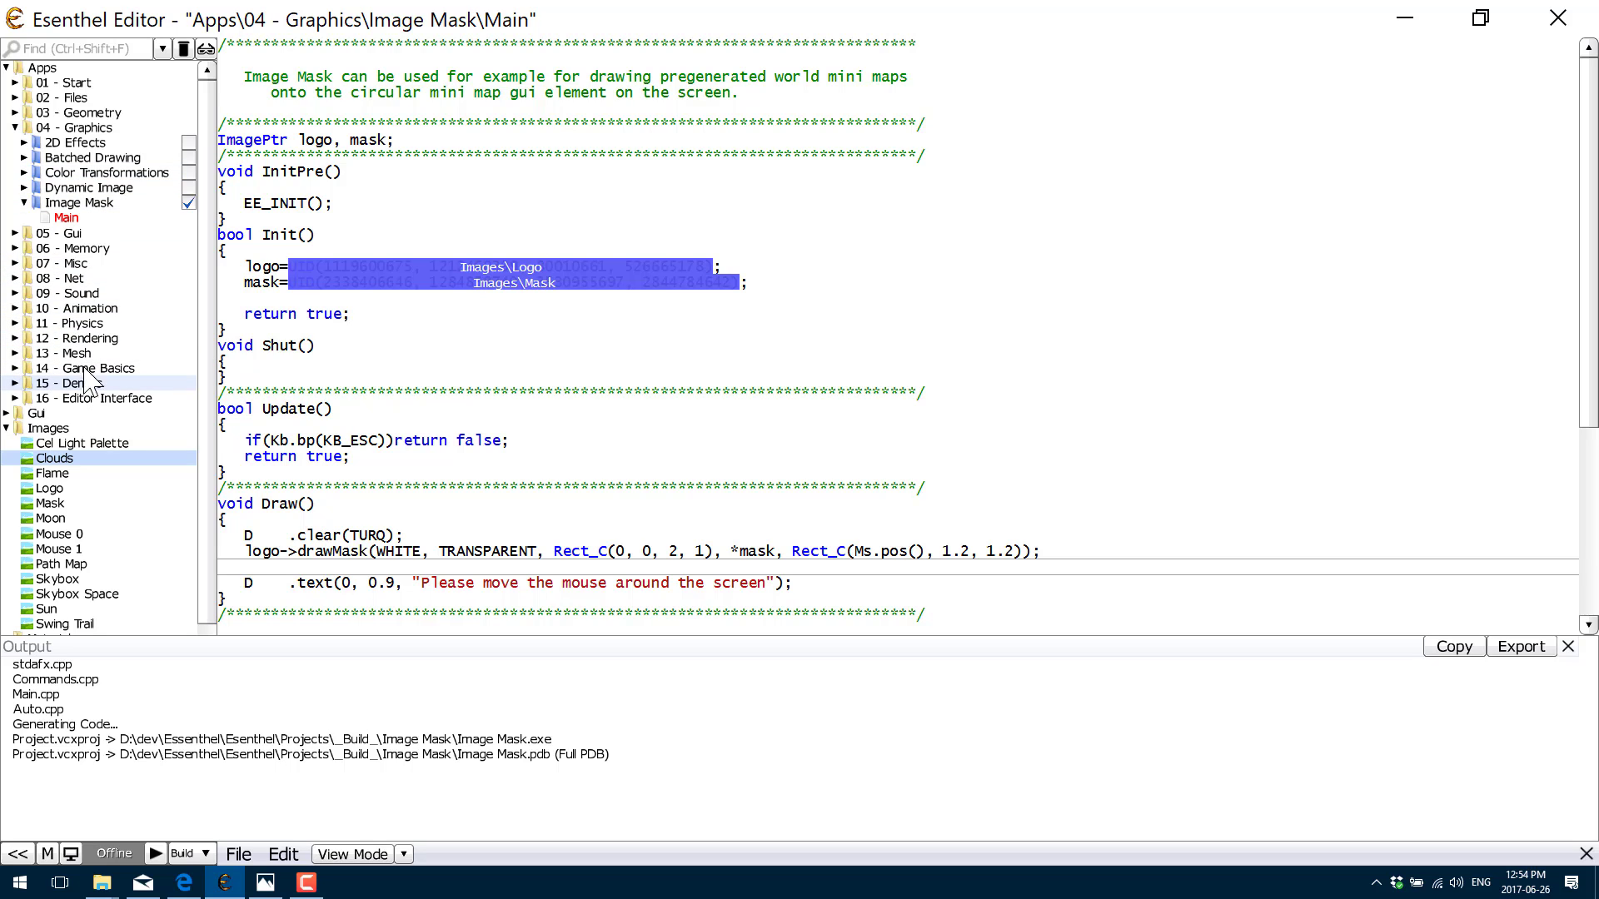
# Step: Expand 15 - Demos and the Earth demo, and make Earth the active application
pyautogui.click(189, 204)
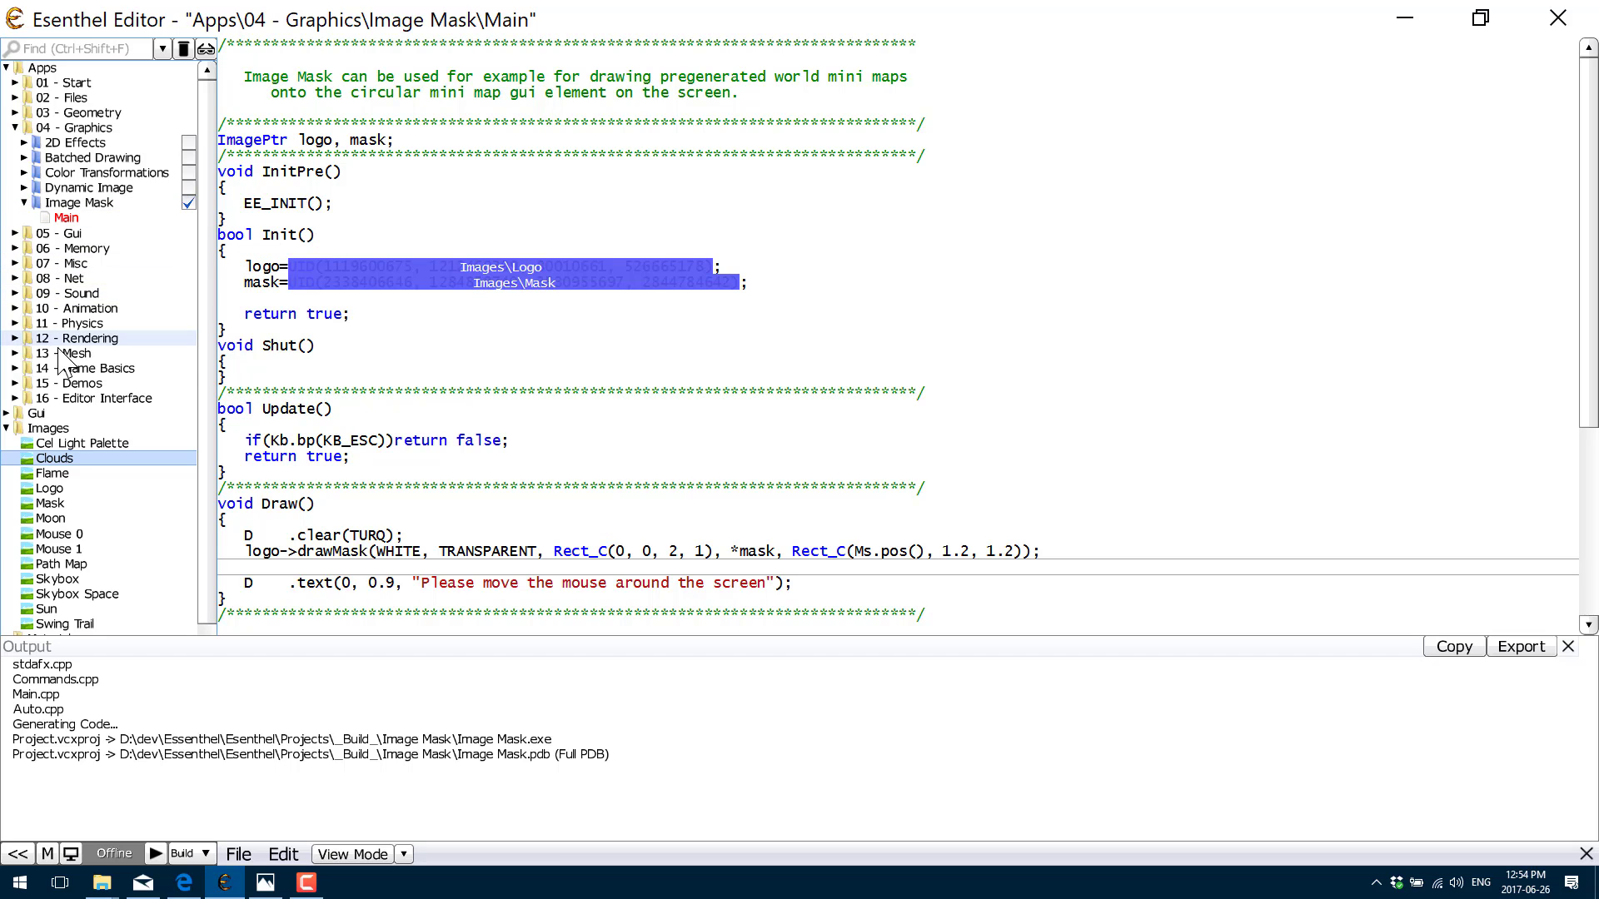
pyautogui.click(17, 385)
pyautogui.doubleClick(62, 402)
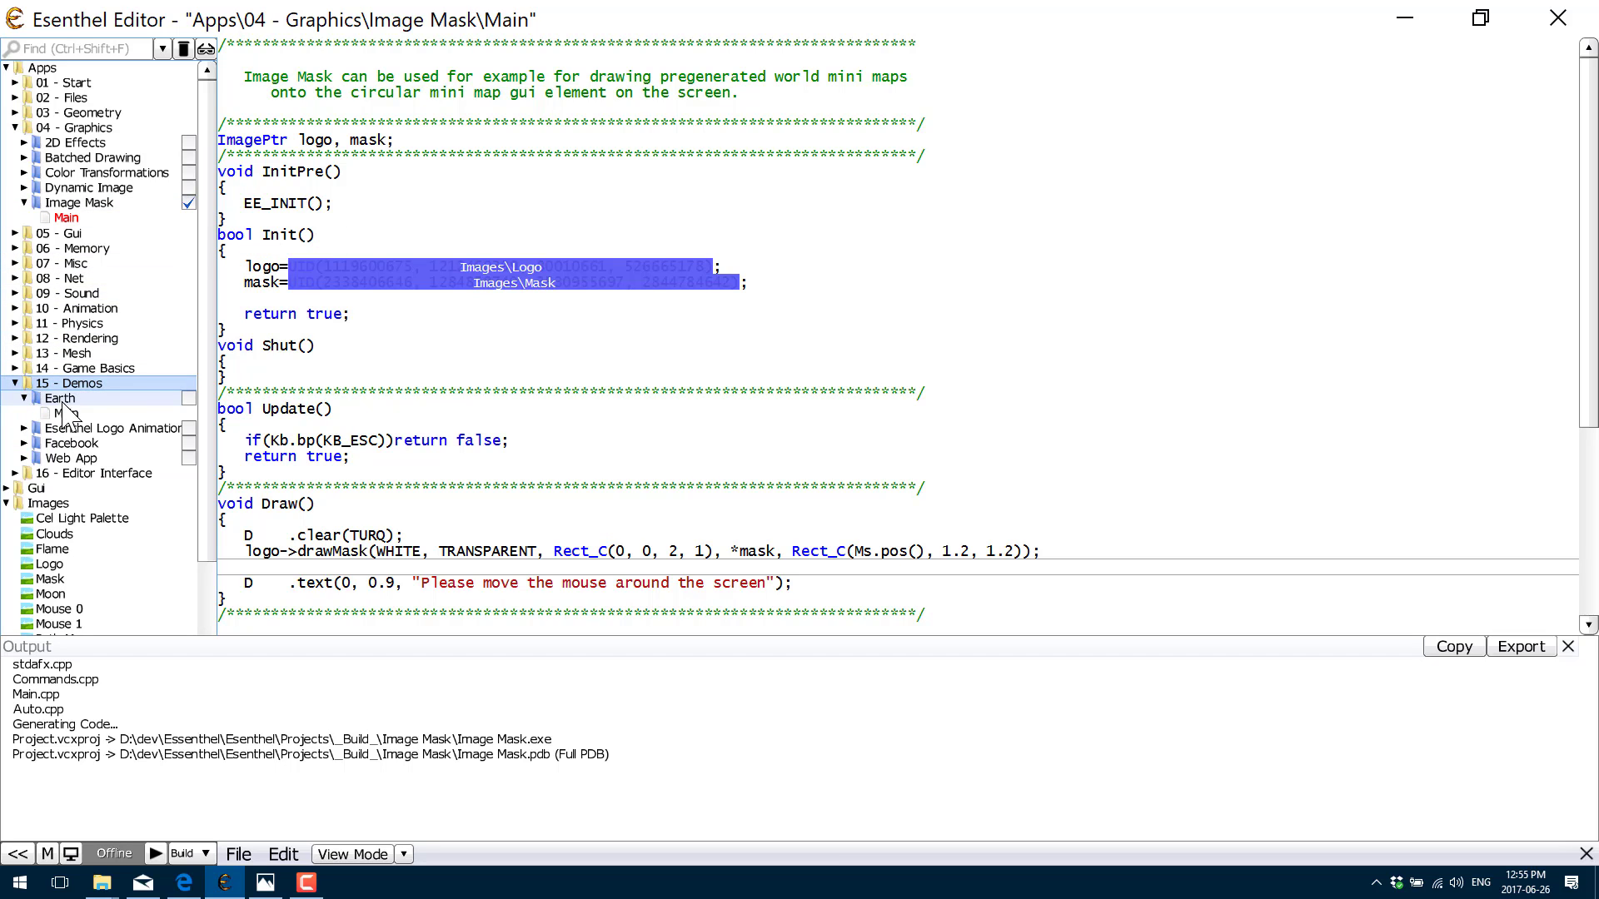
pyautogui.click(189, 398)
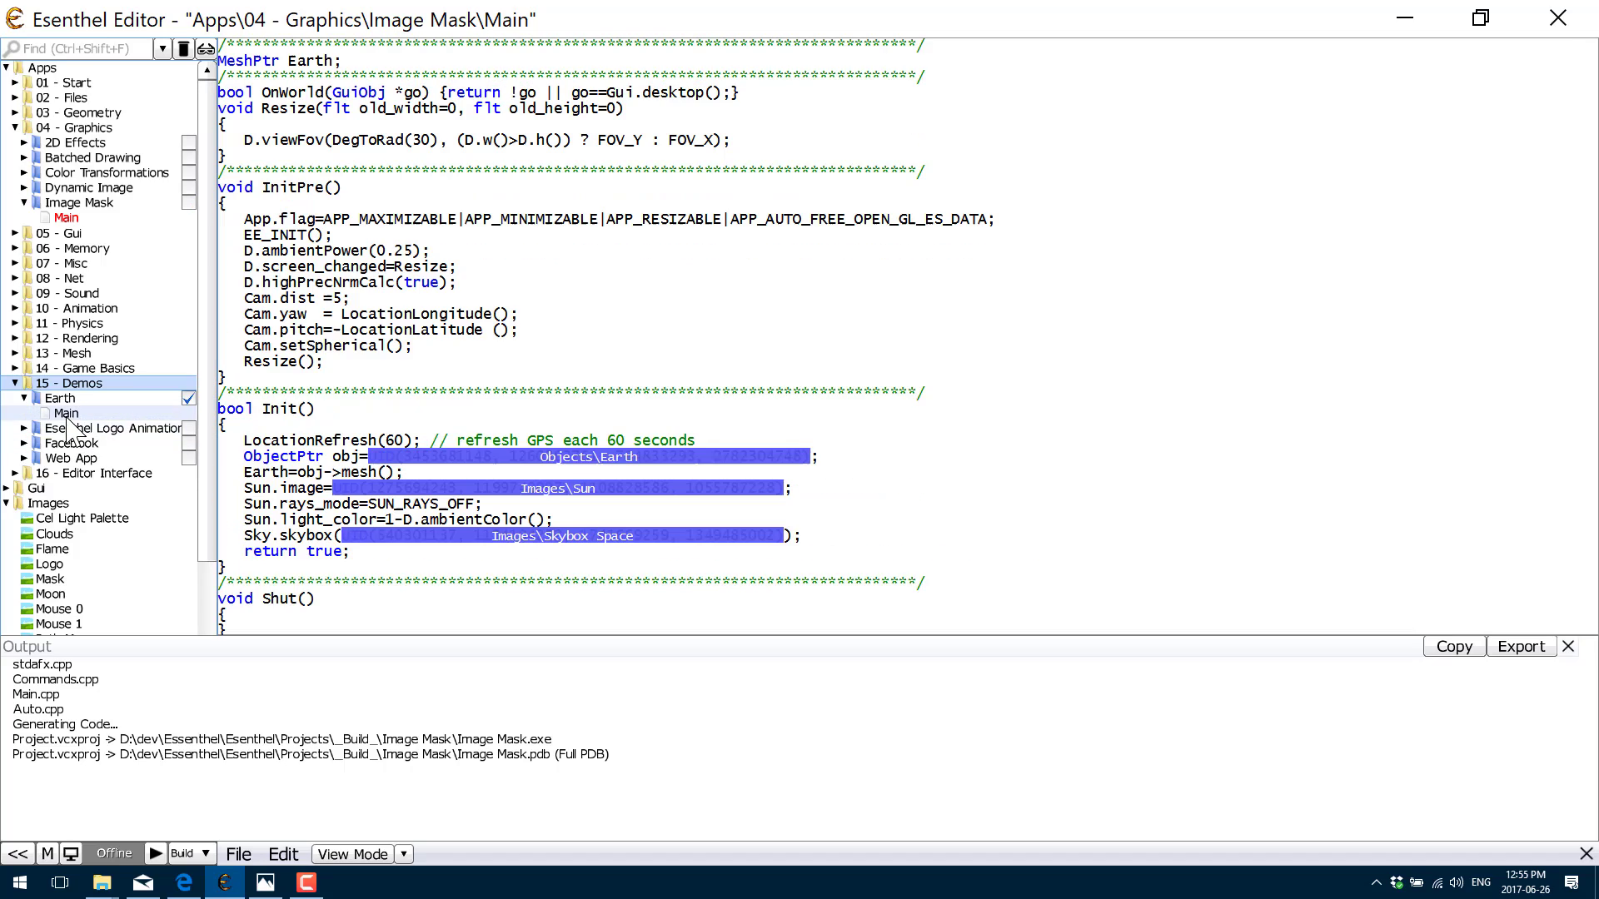
# Step: Open Earth's Main code and glance at its file actions without choosing one
pyautogui.click(68, 415)
pyautogui.scroll(-15, 549, 400)
pyautogui.scroll(15, 548, 392)
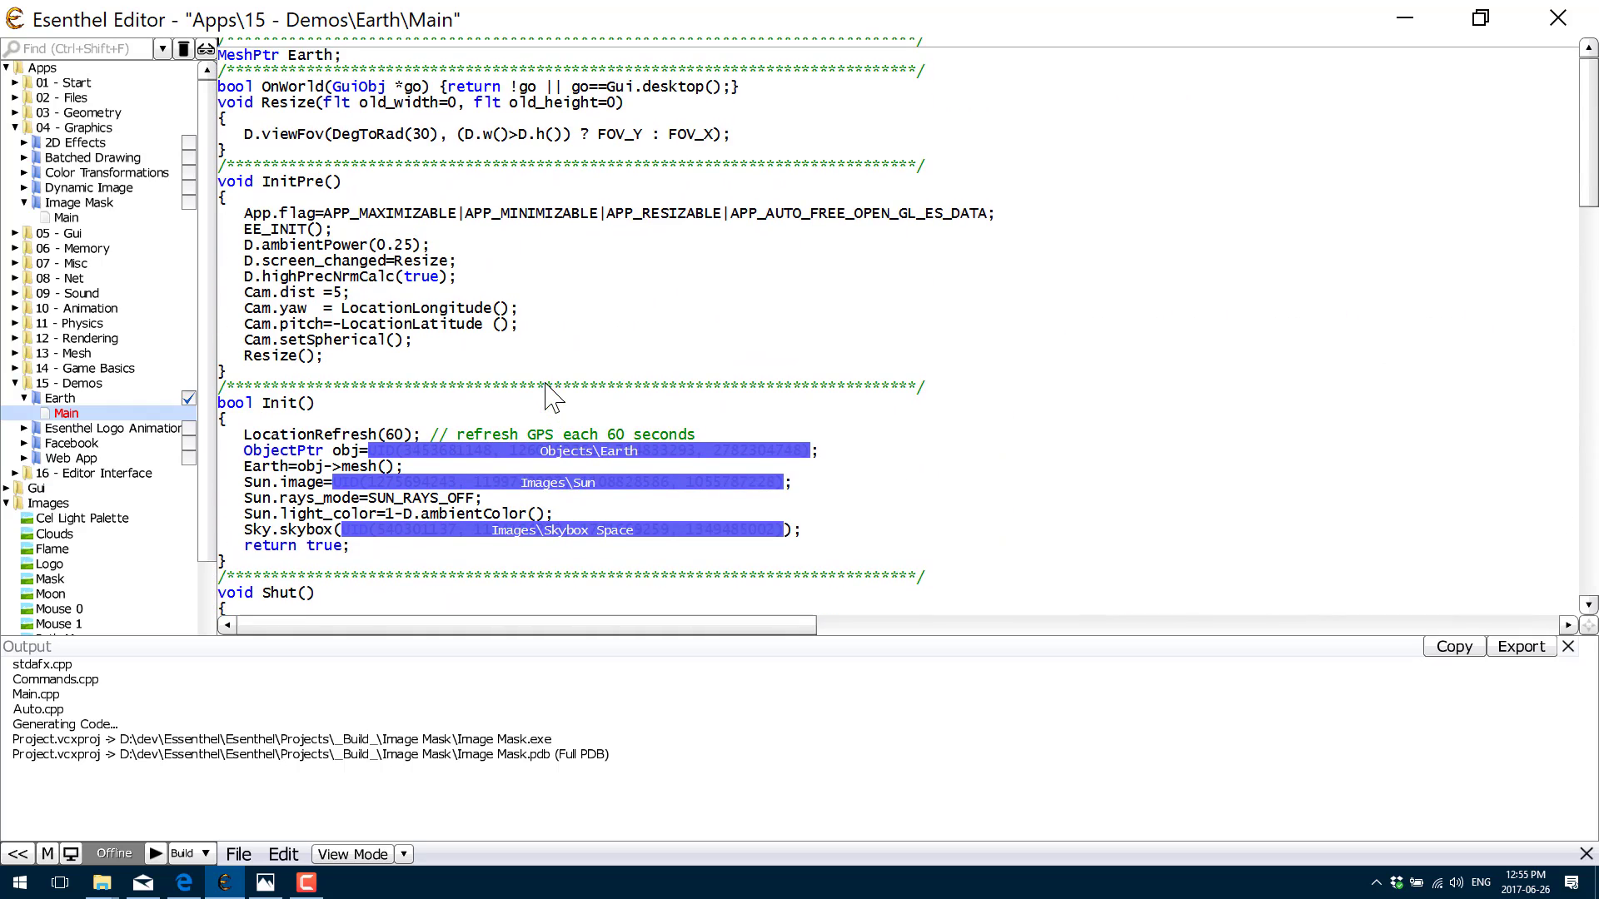
pyautogui.rightClick(77, 422)
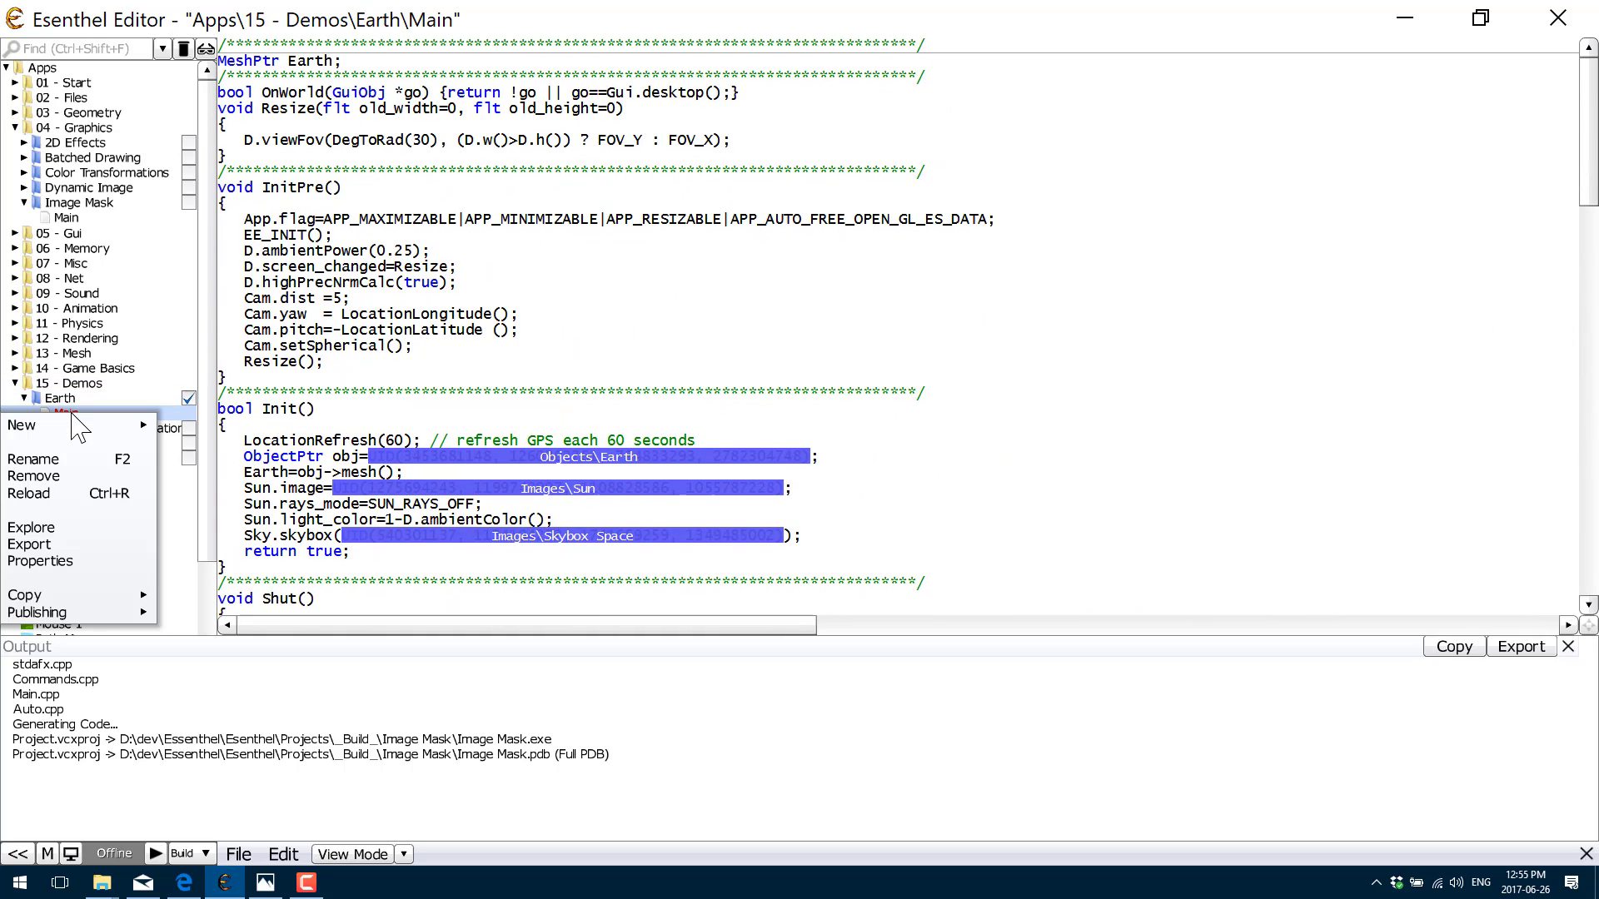
pyautogui.click(207, 408)
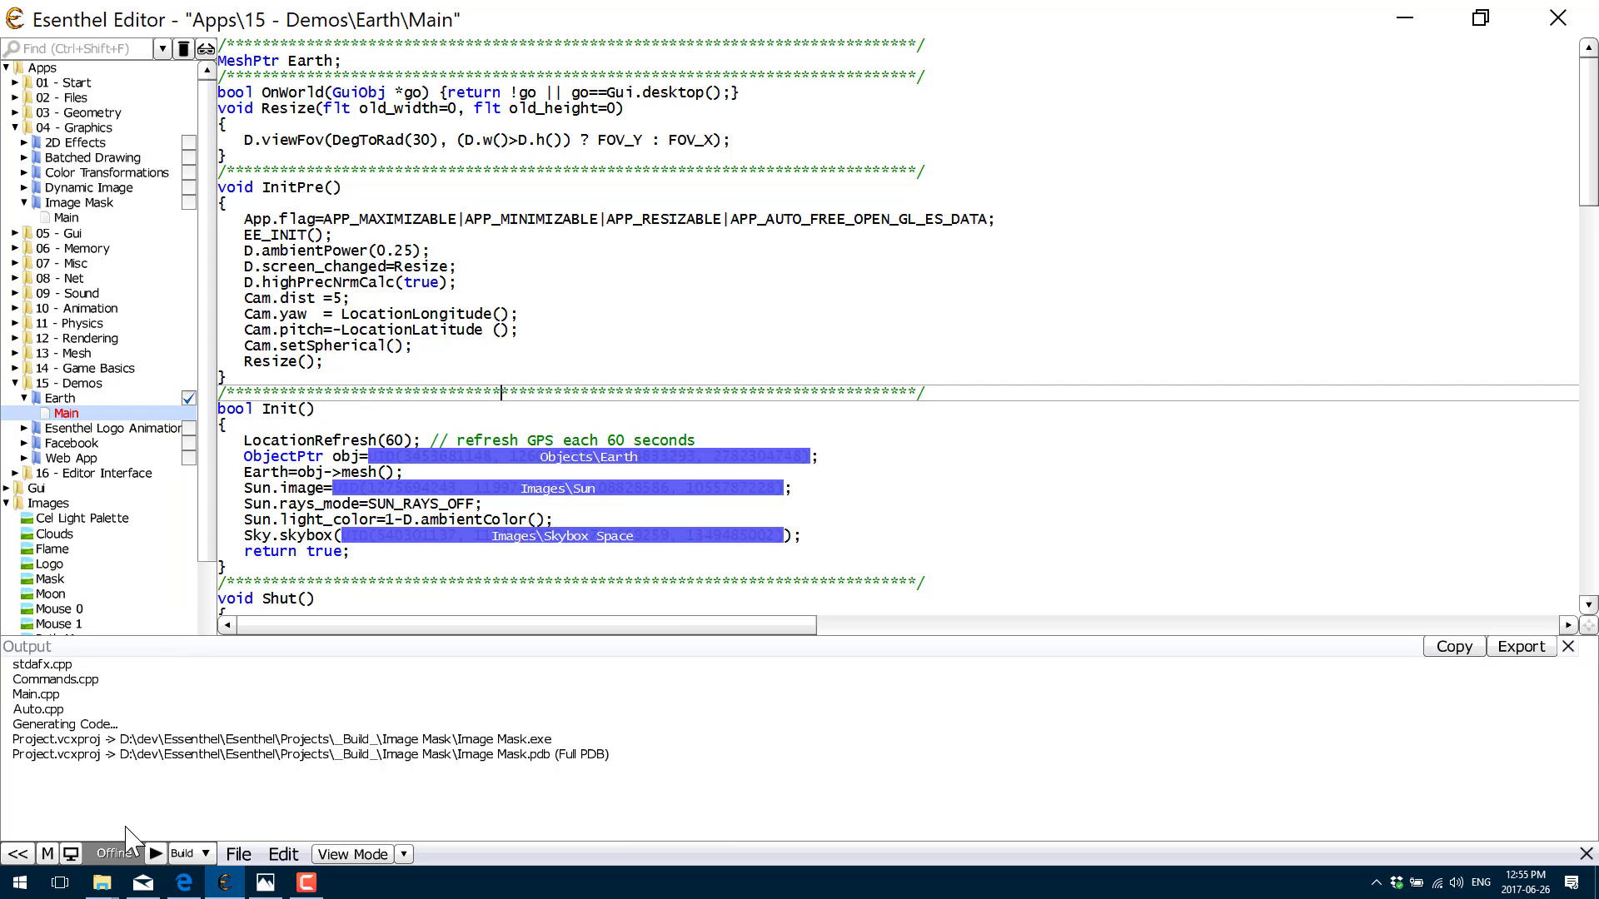
# Step: Open the Earth project in Visual Studio from the Build menu
pyautogui.click(204, 853)
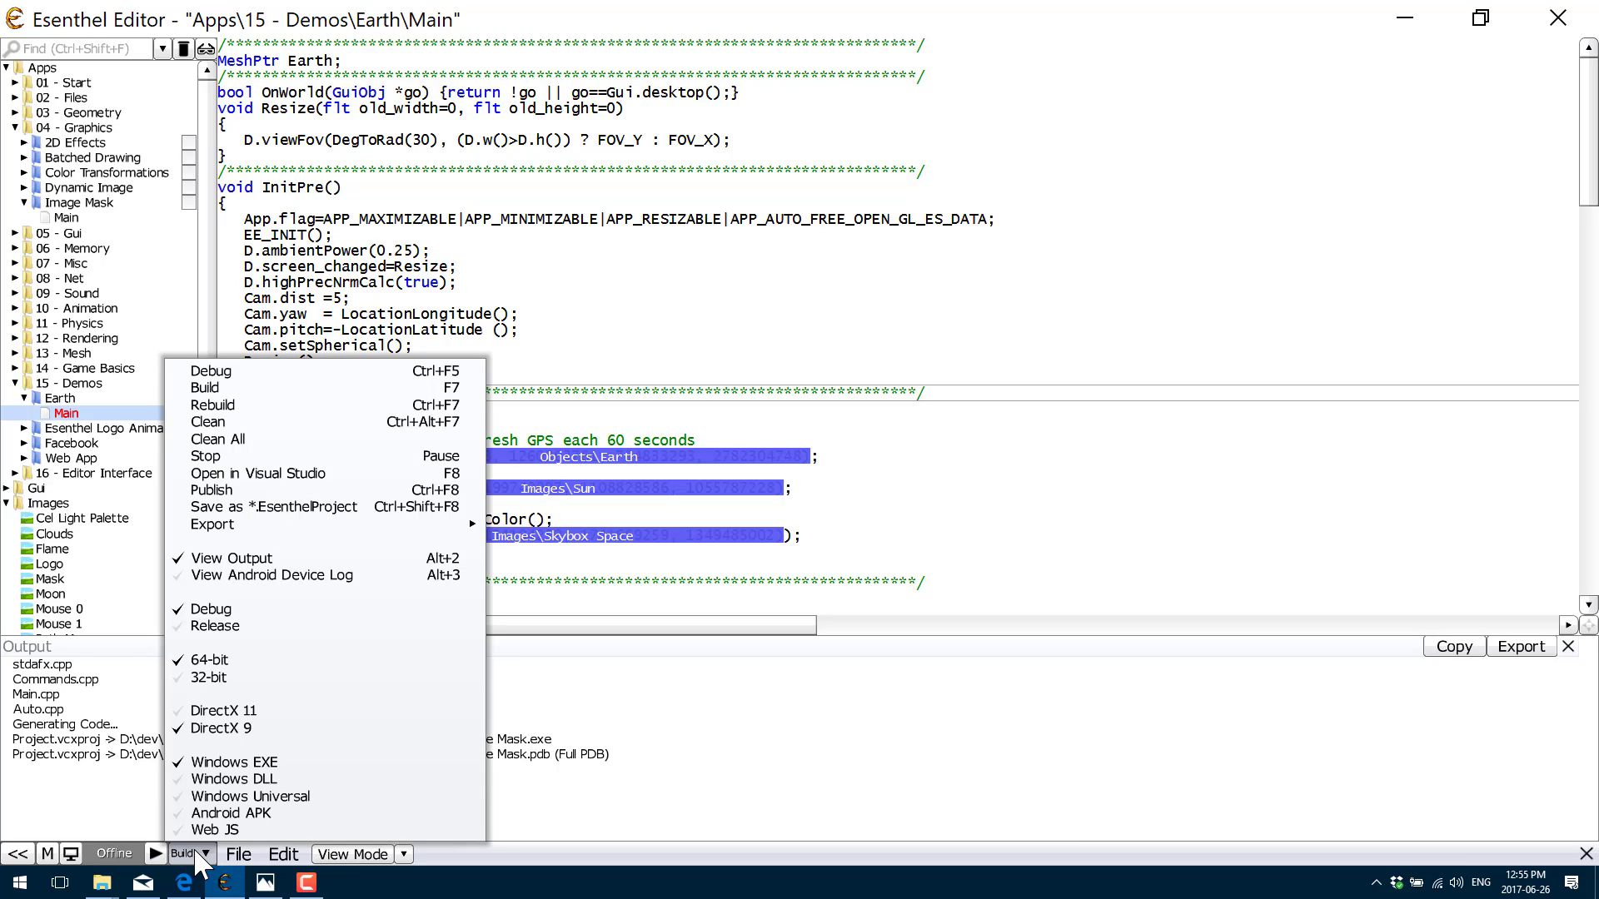
pyautogui.click(265, 474)
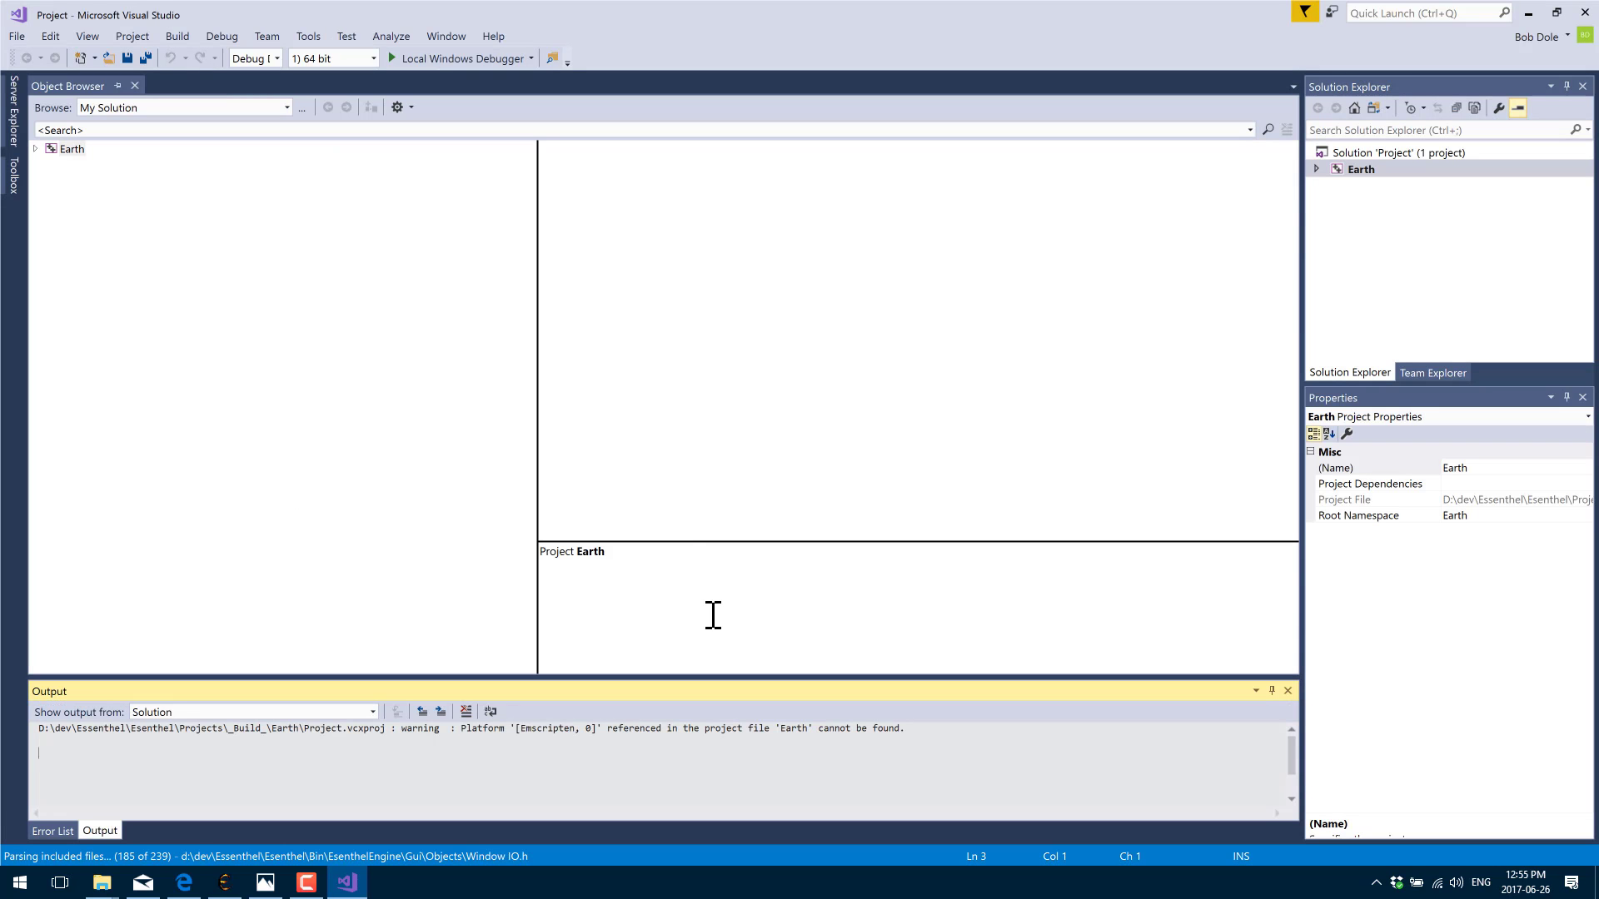
# Step: Expand Earth > Source in Solution Explorer and open Main.cpp, scrolling through InitPre()
pyautogui.doubleClick(1328, 169)
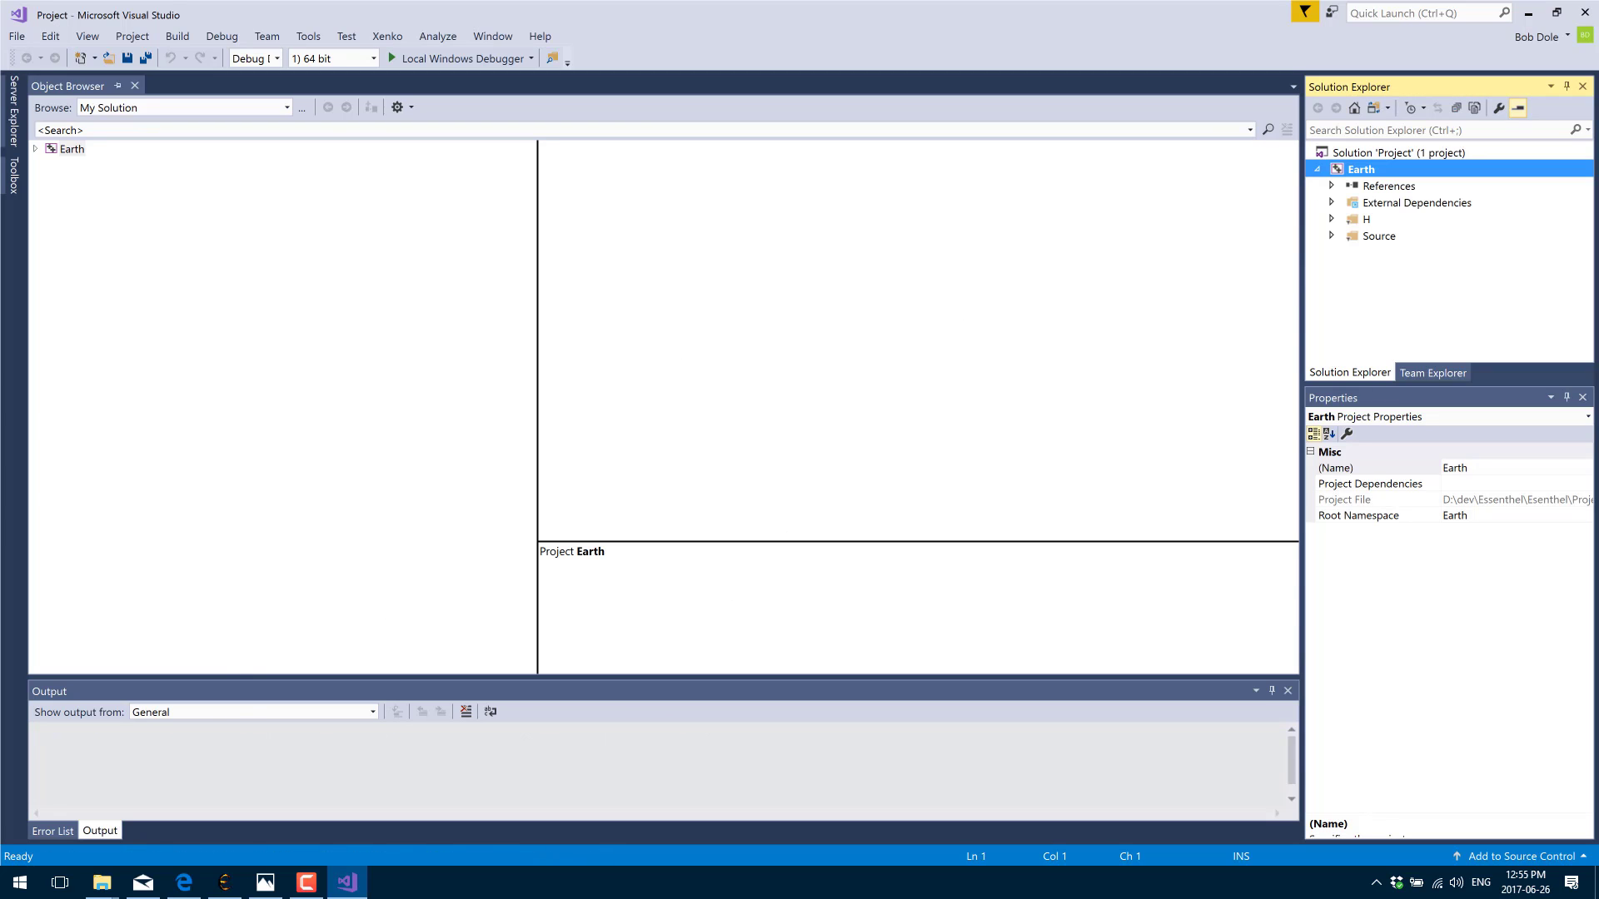
pyautogui.click(1331, 236)
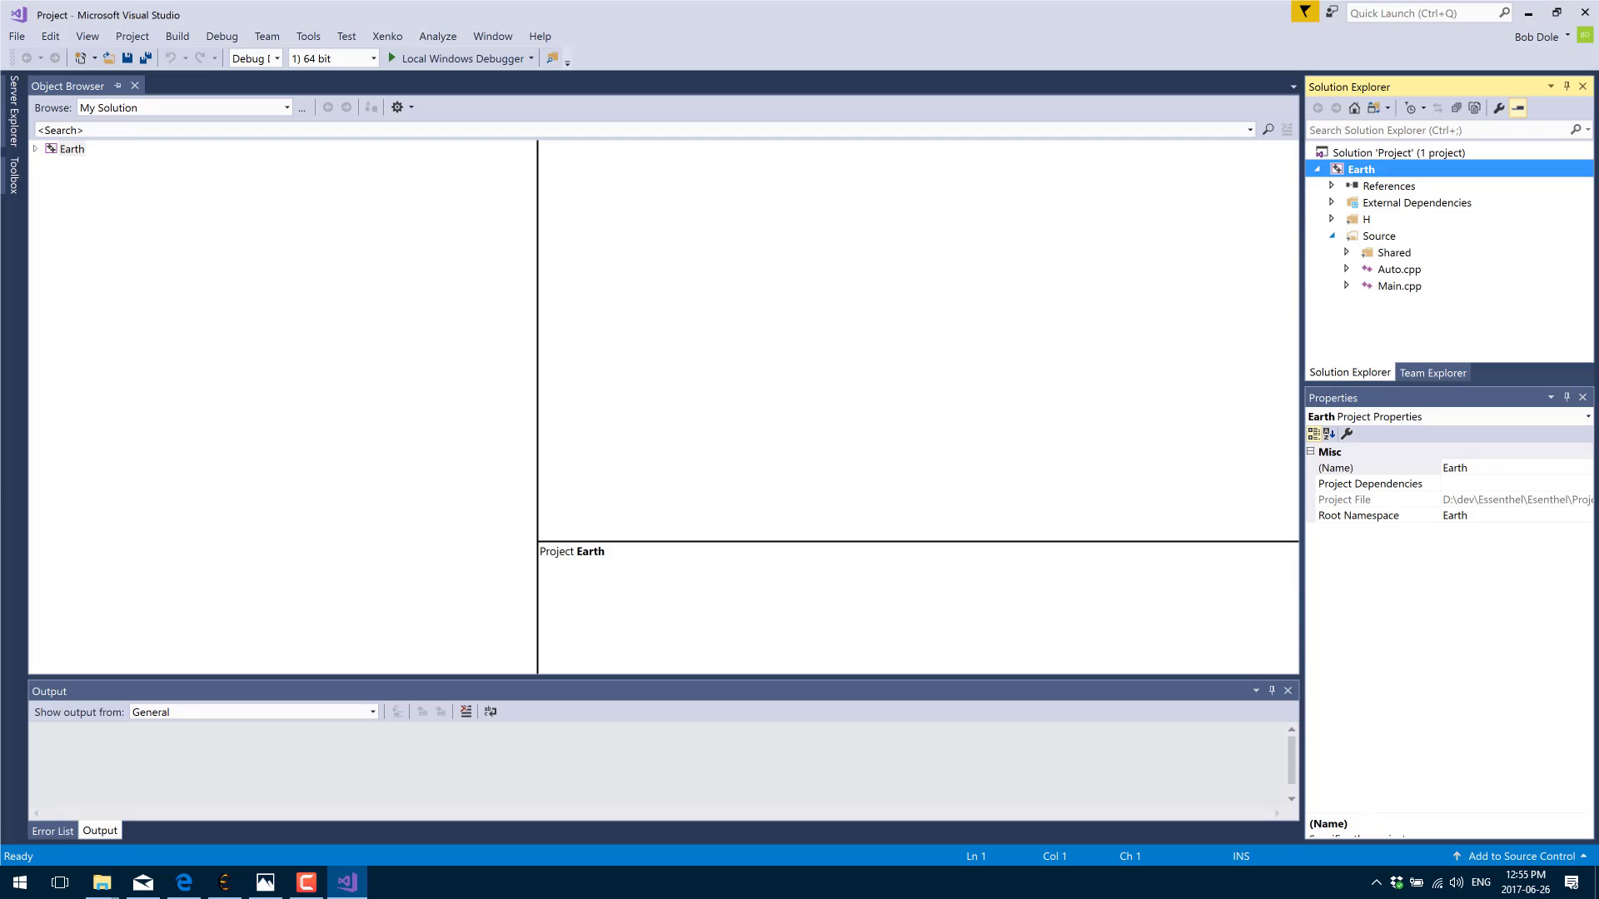
pyautogui.doubleClick(1393, 286)
pyautogui.click(238, 427)
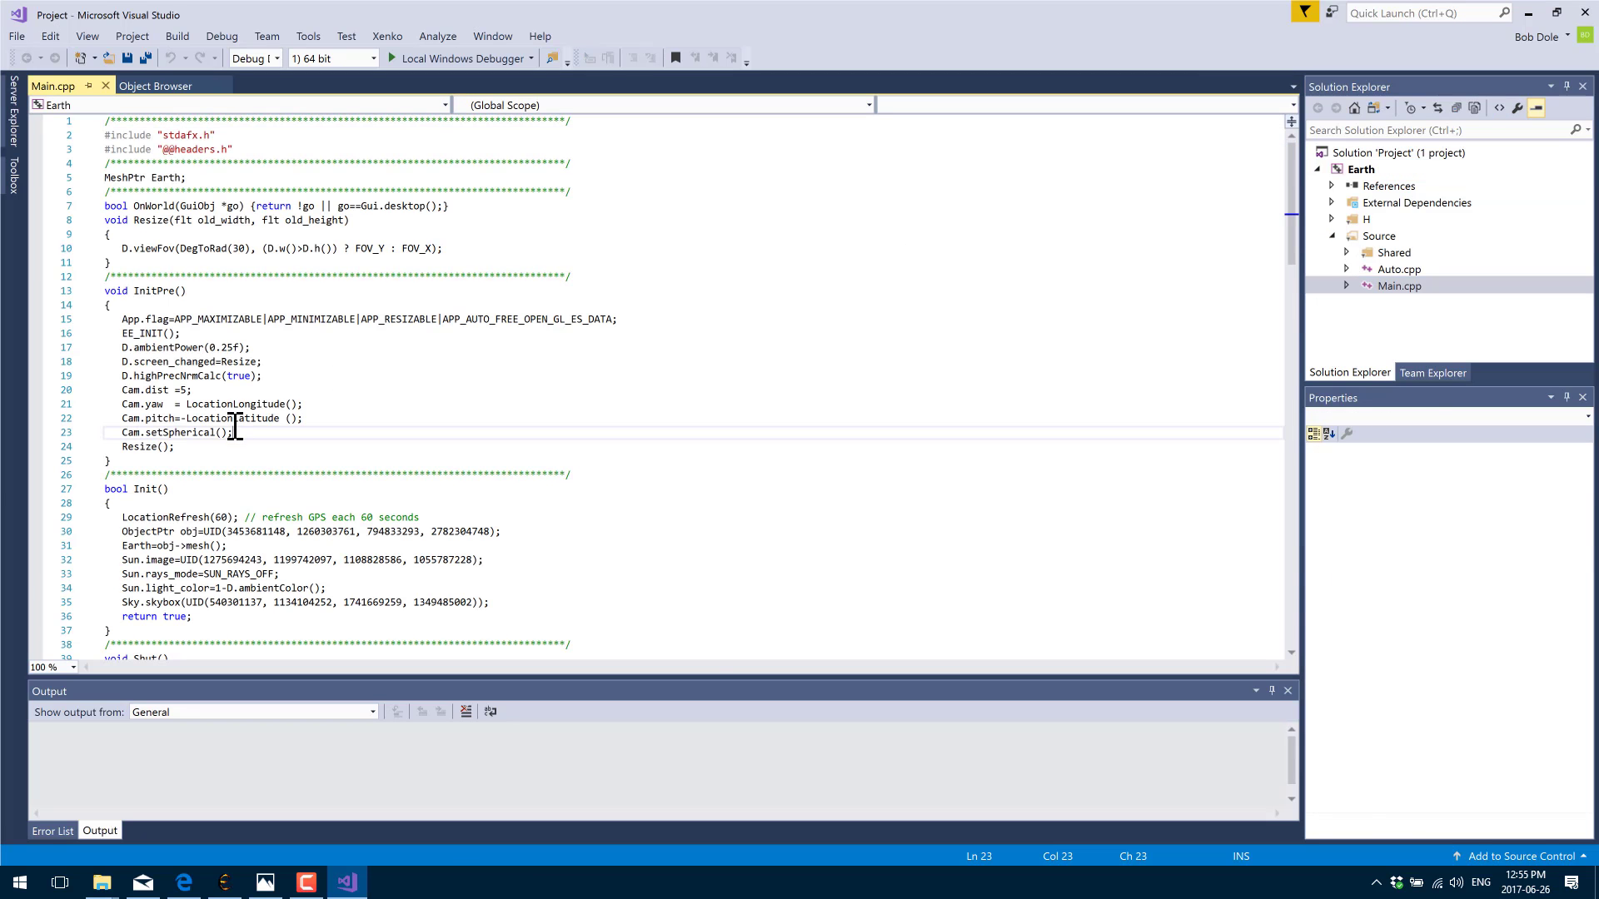
pyautogui.scroll(-10, 237, 424)
pyautogui.scroll(6, 242, 421)
pyautogui.scroll(4, 241, 421)
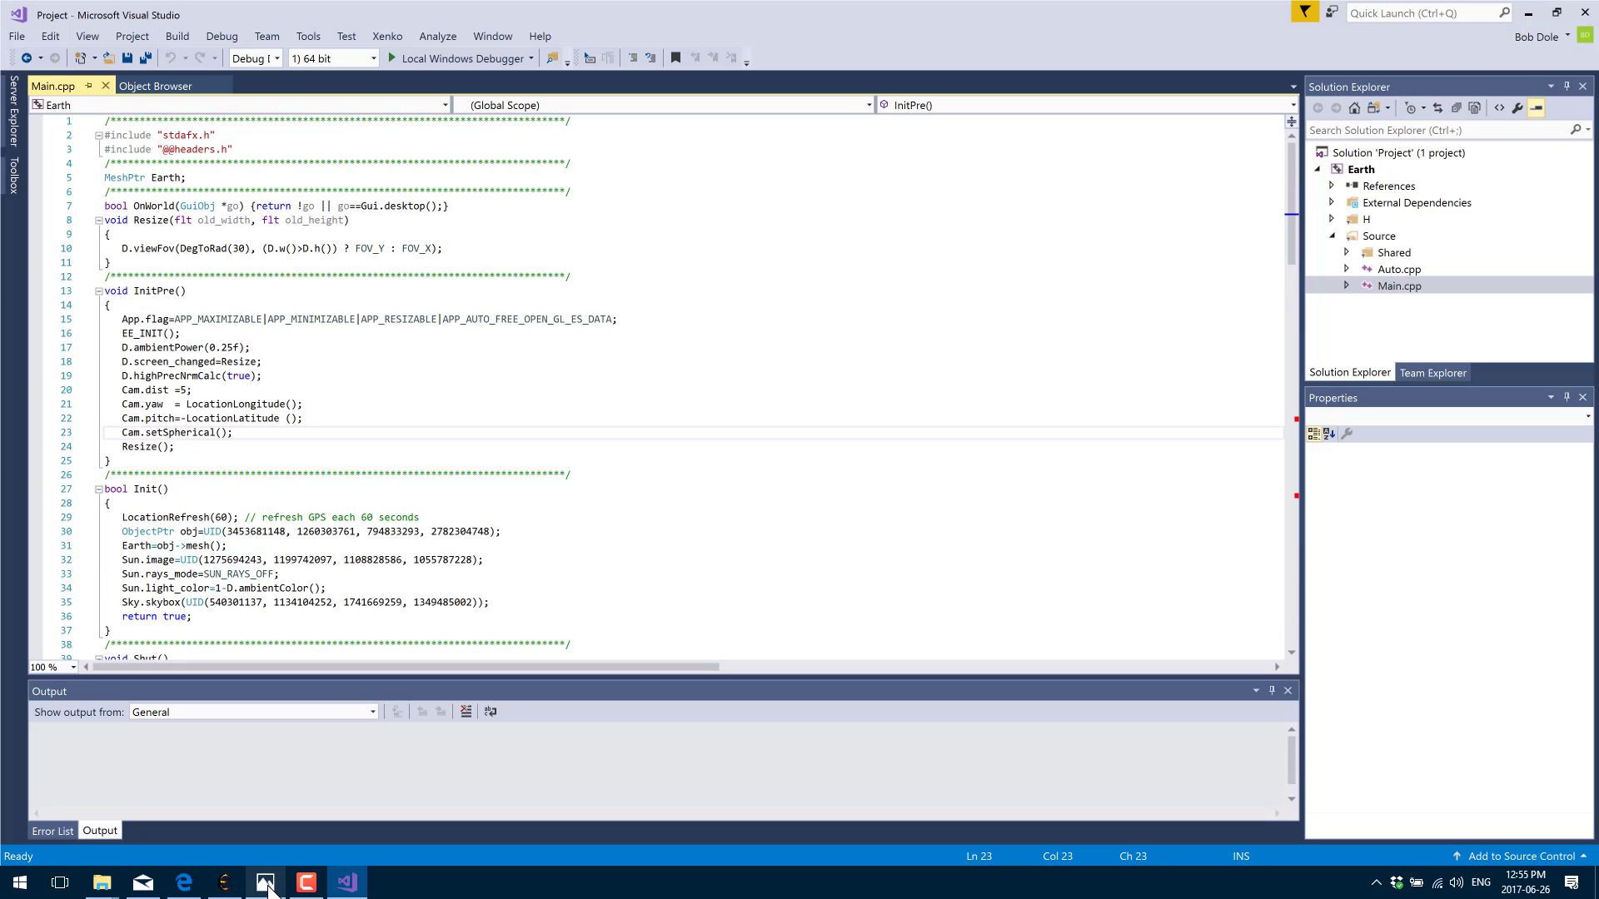
# Step: Check Main.cpp's properties and expand the H folder to list the packaged resource files
pyautogui.click(224, 882)
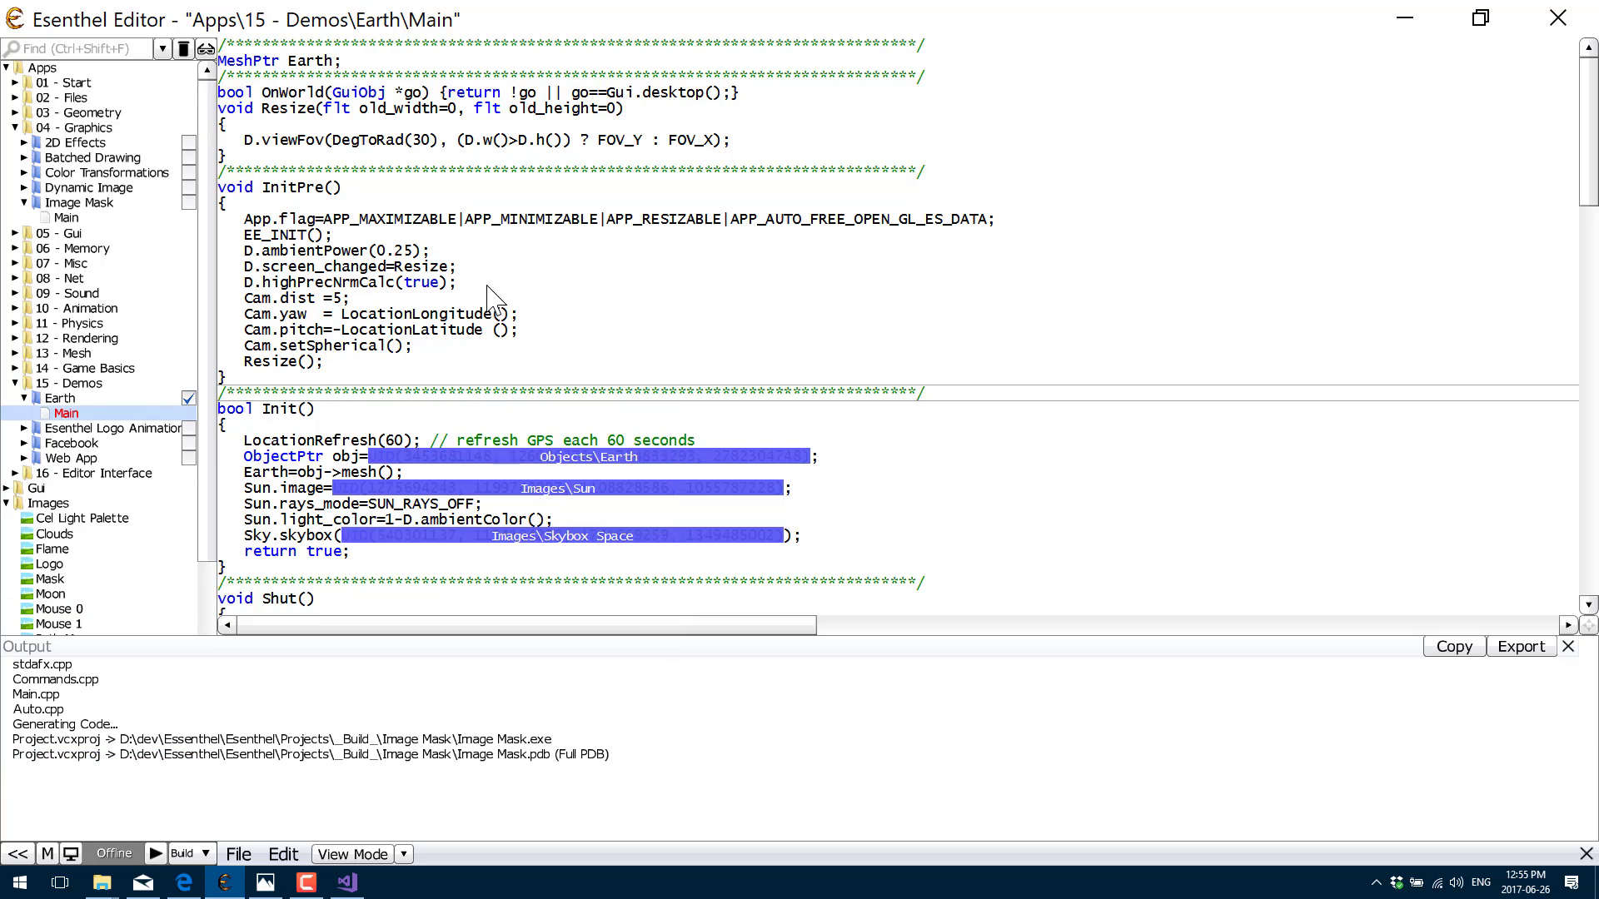
pyautogui.click(348, 882)
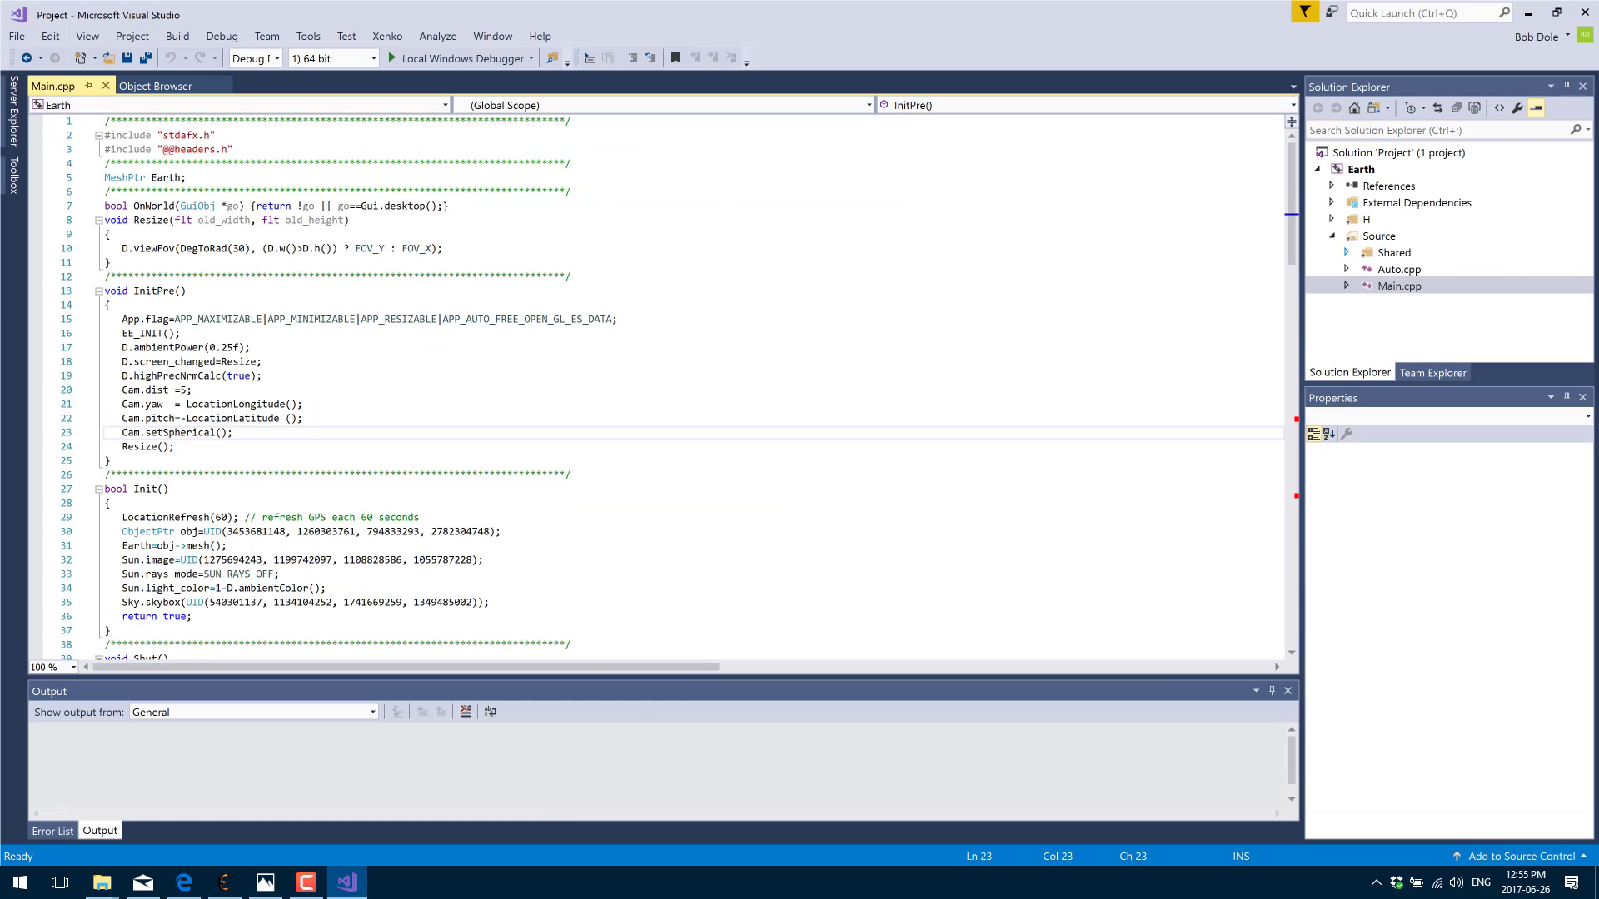
pyautogui.click(1395, 285)
pyautogui.click(1331, 219)
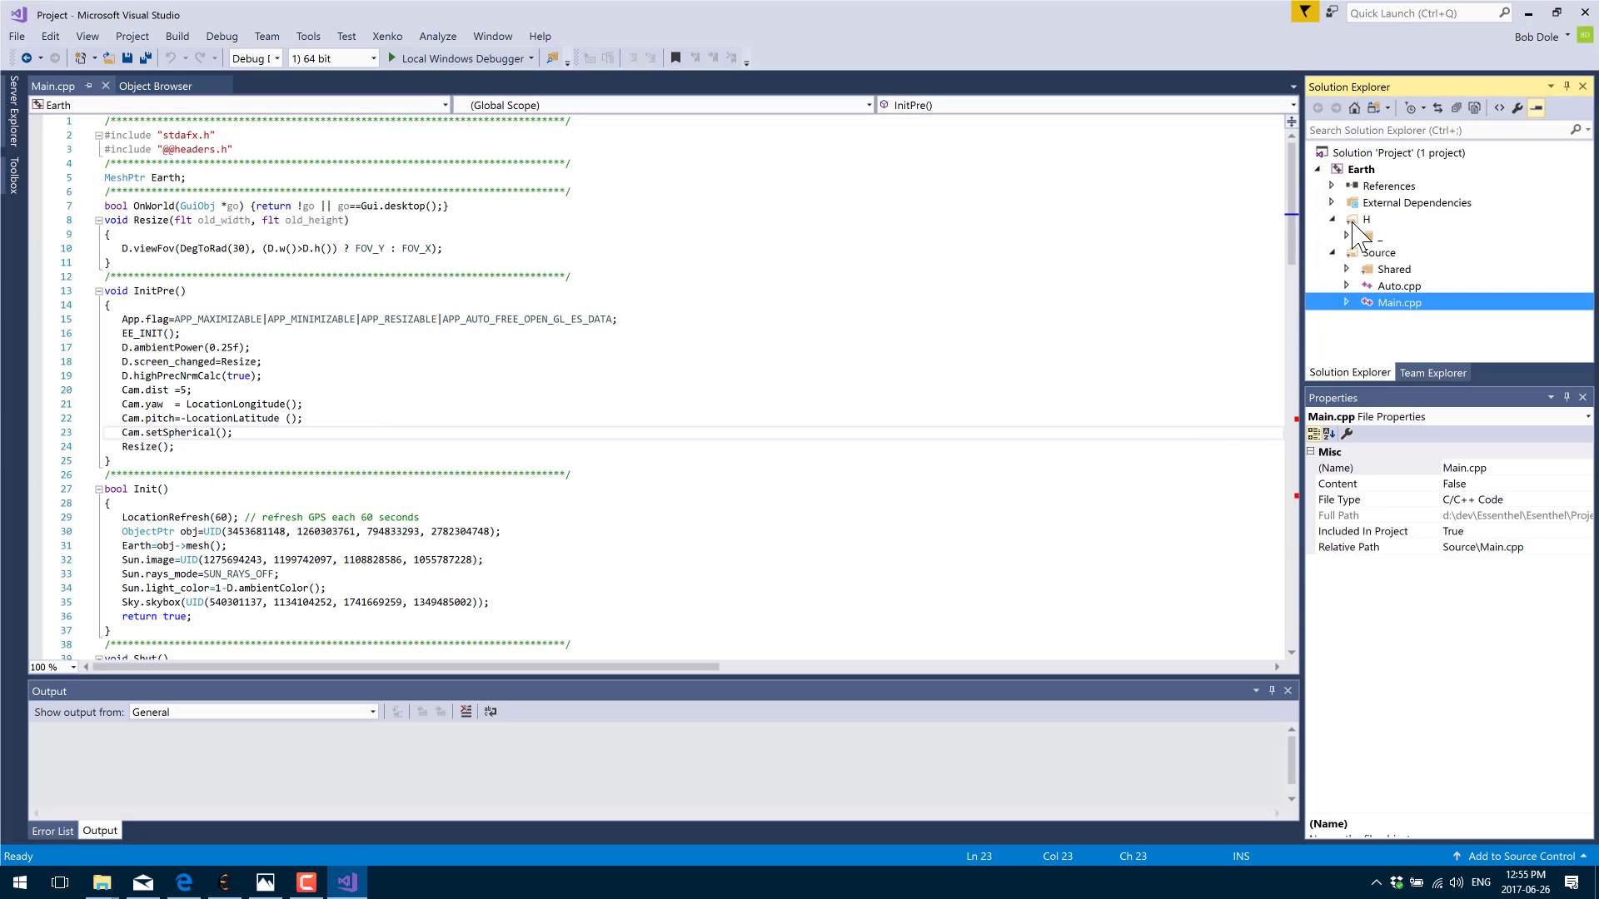
pyautogui.click(1348, 236)
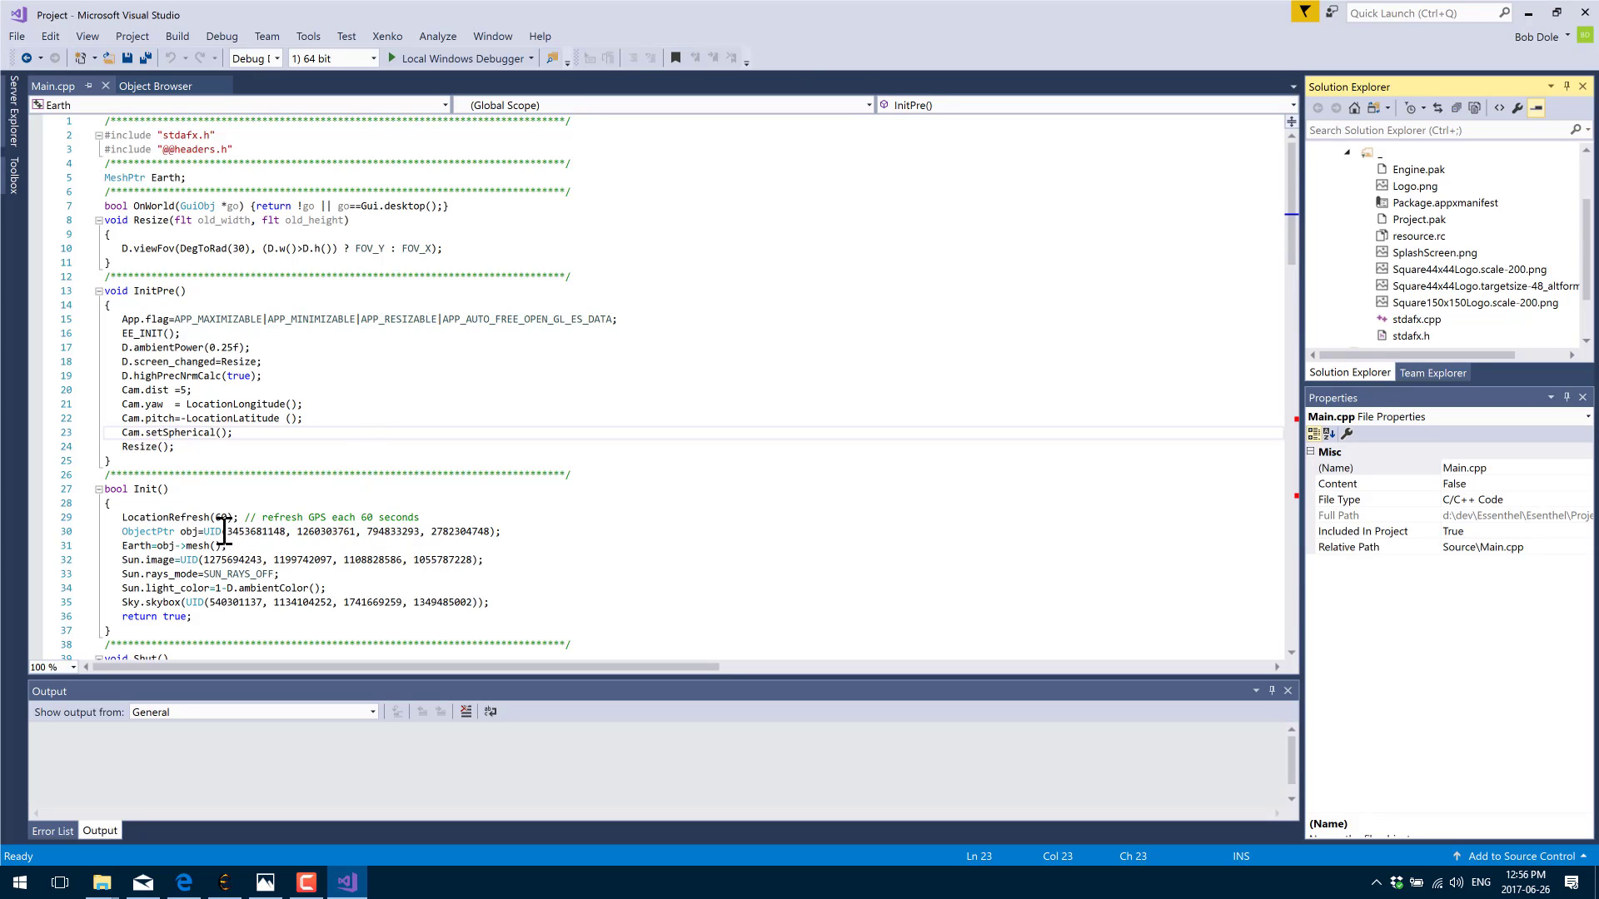
# Step: Select the Earth object's UID on line 30, scroll the code, and return to Esenthel Editor
pyautogui.moveTo(226, 531); pyautogui.dragTo(495, 531)
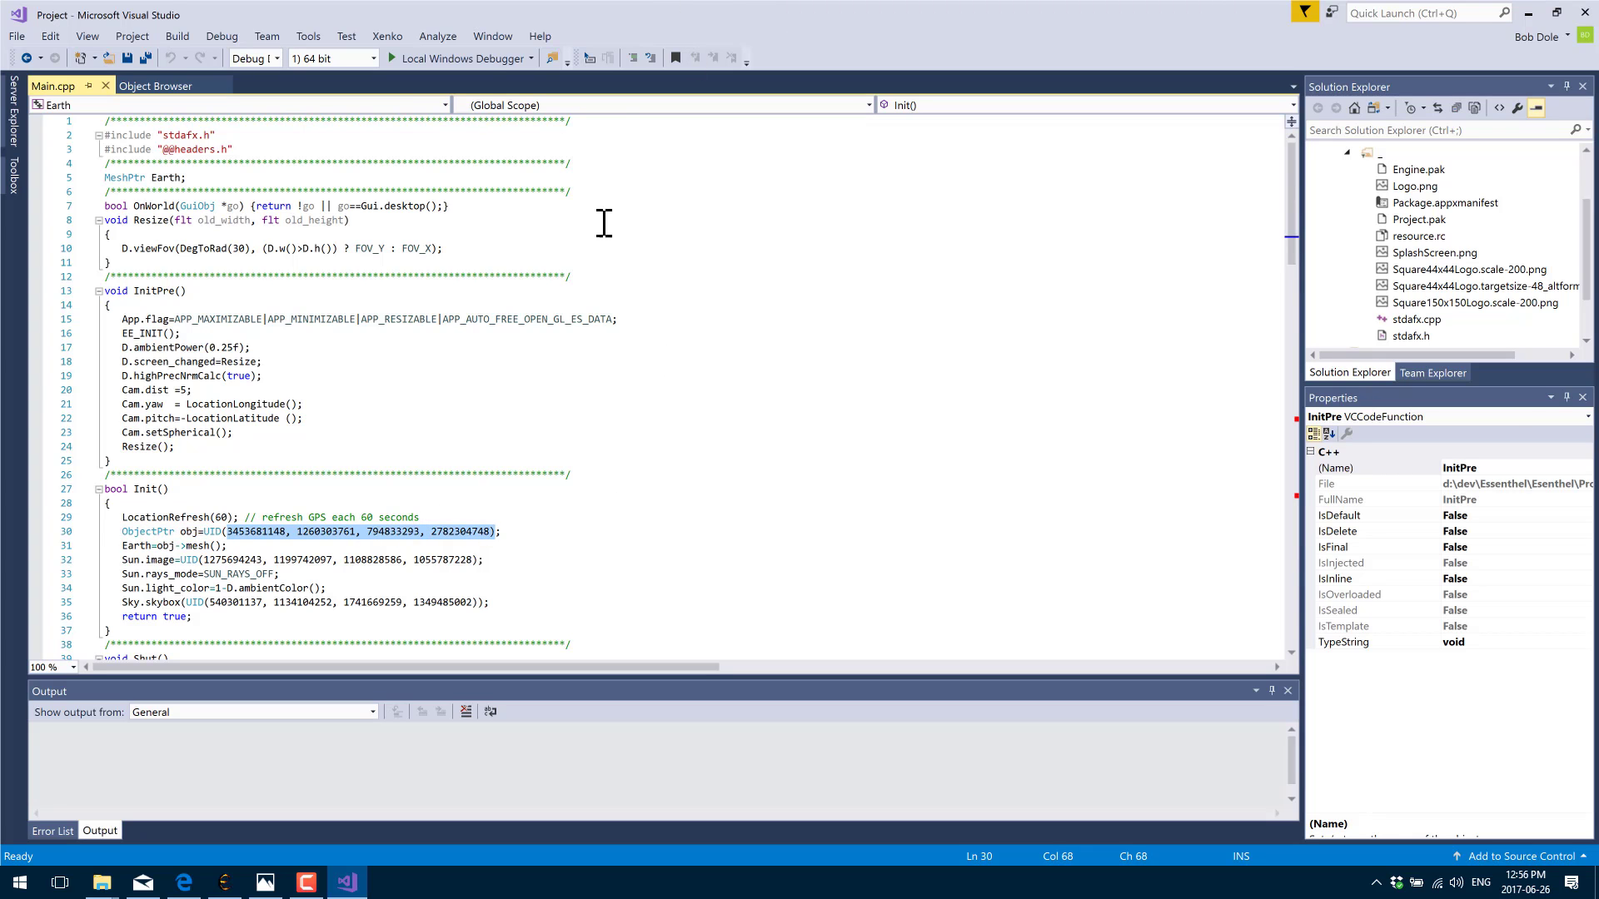
pyautogui.scroll(-15, 335, 308)
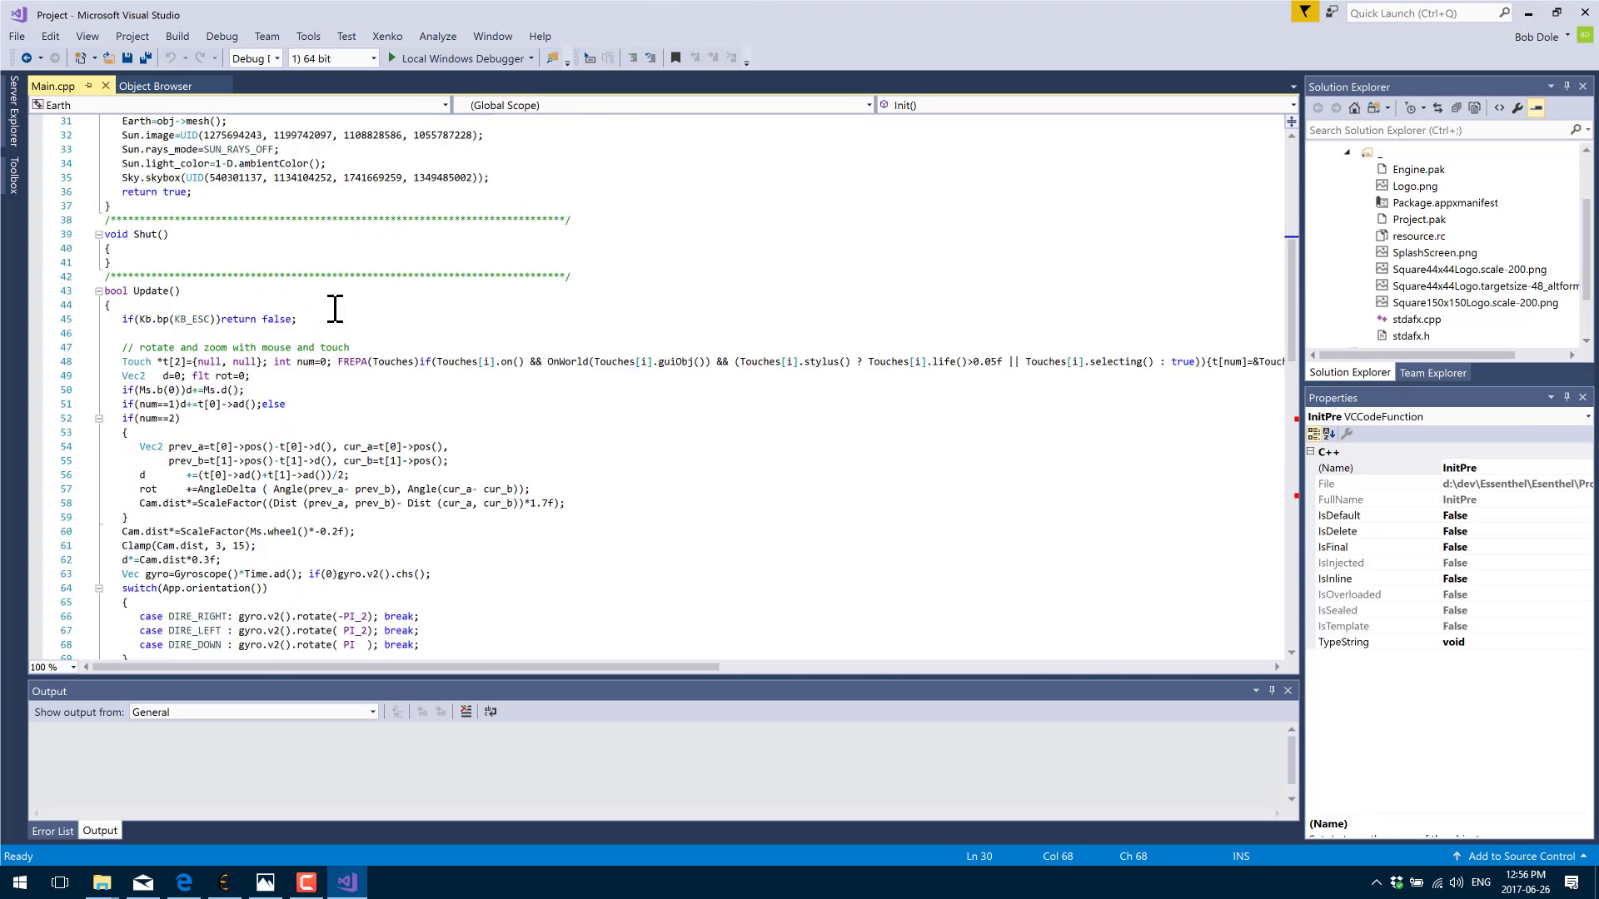
pyautogui.scroll(-3, 335, 308)
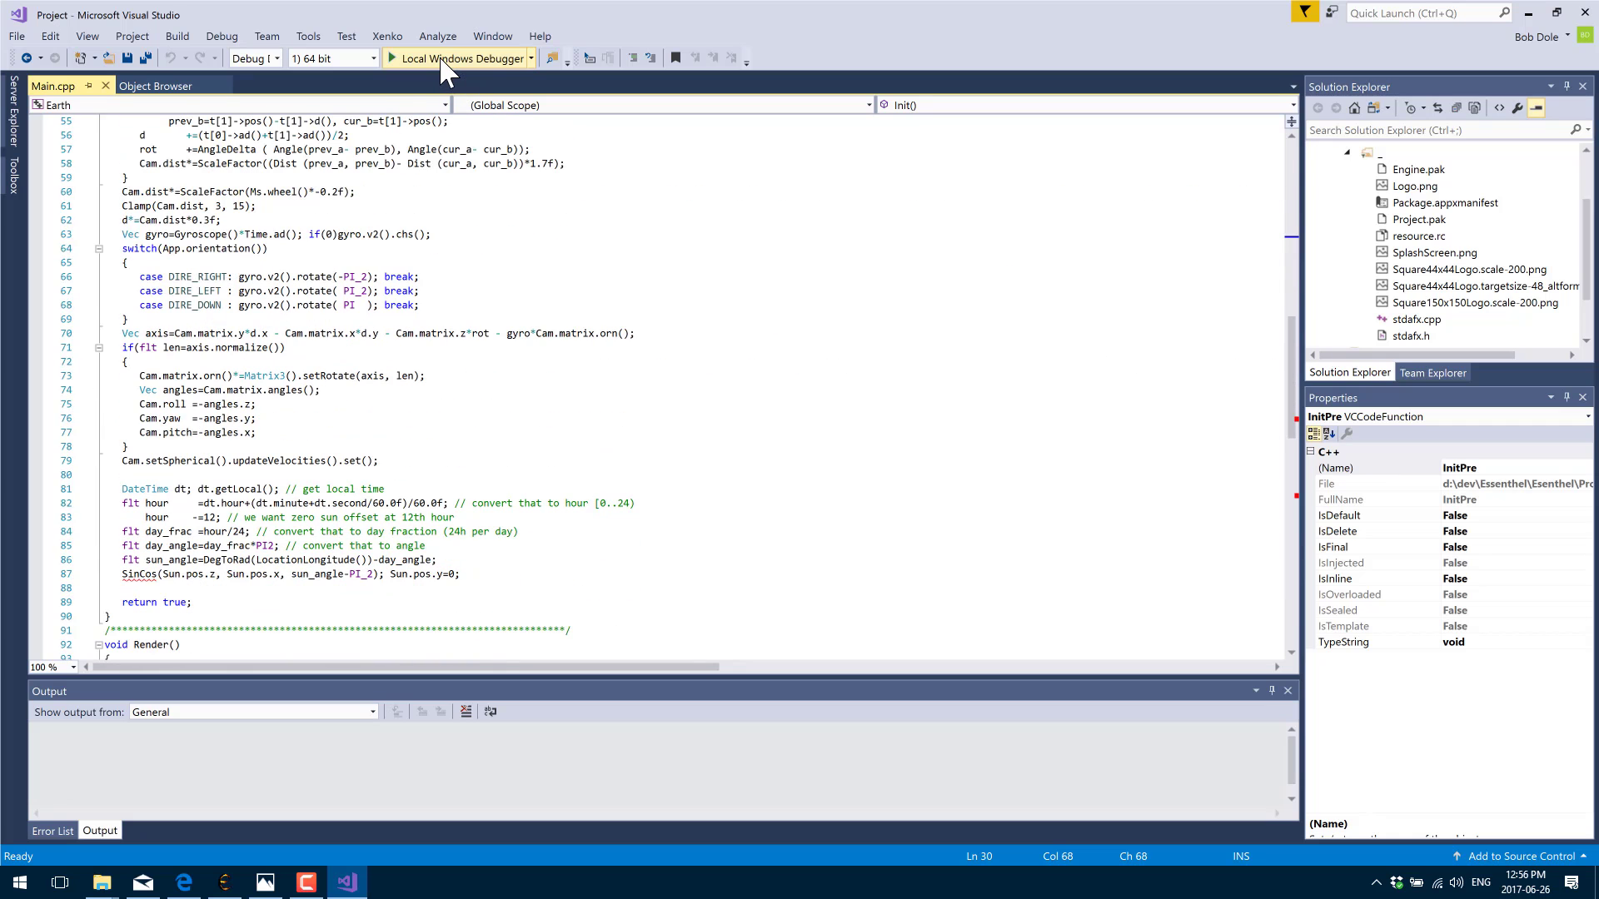
pyautogui.click(215, 884)
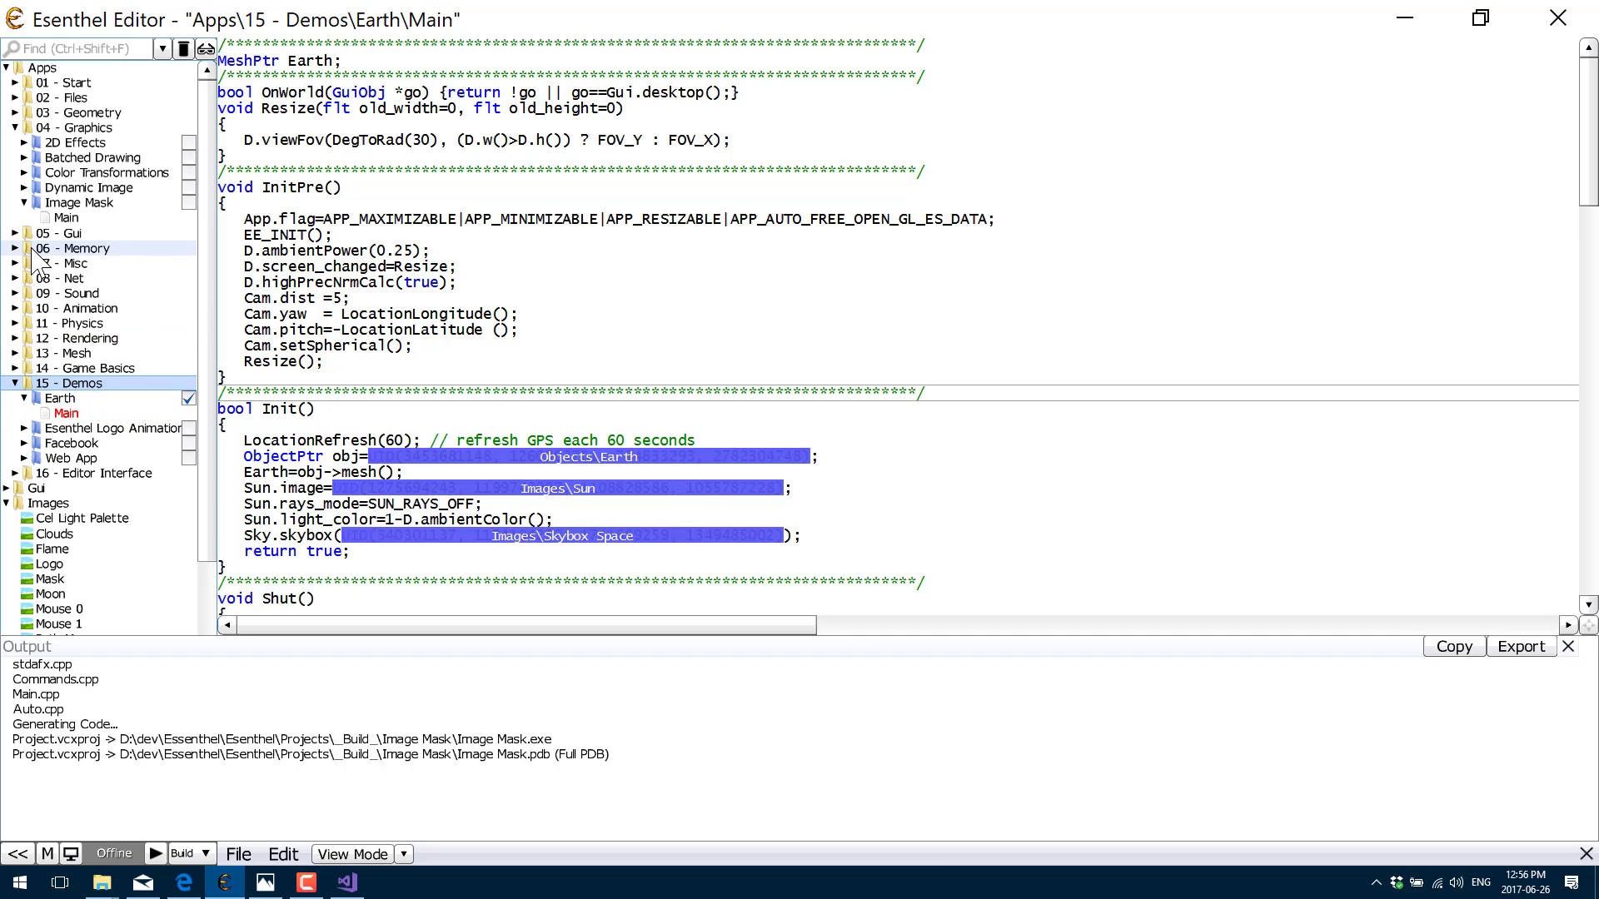
# Step: Expand the Materials folder and open the Path material (bump 0.300, roughness 0.500)
pyautogui.scroll(-8, 150, 250)
pyautogui.moveTo(173, 207)
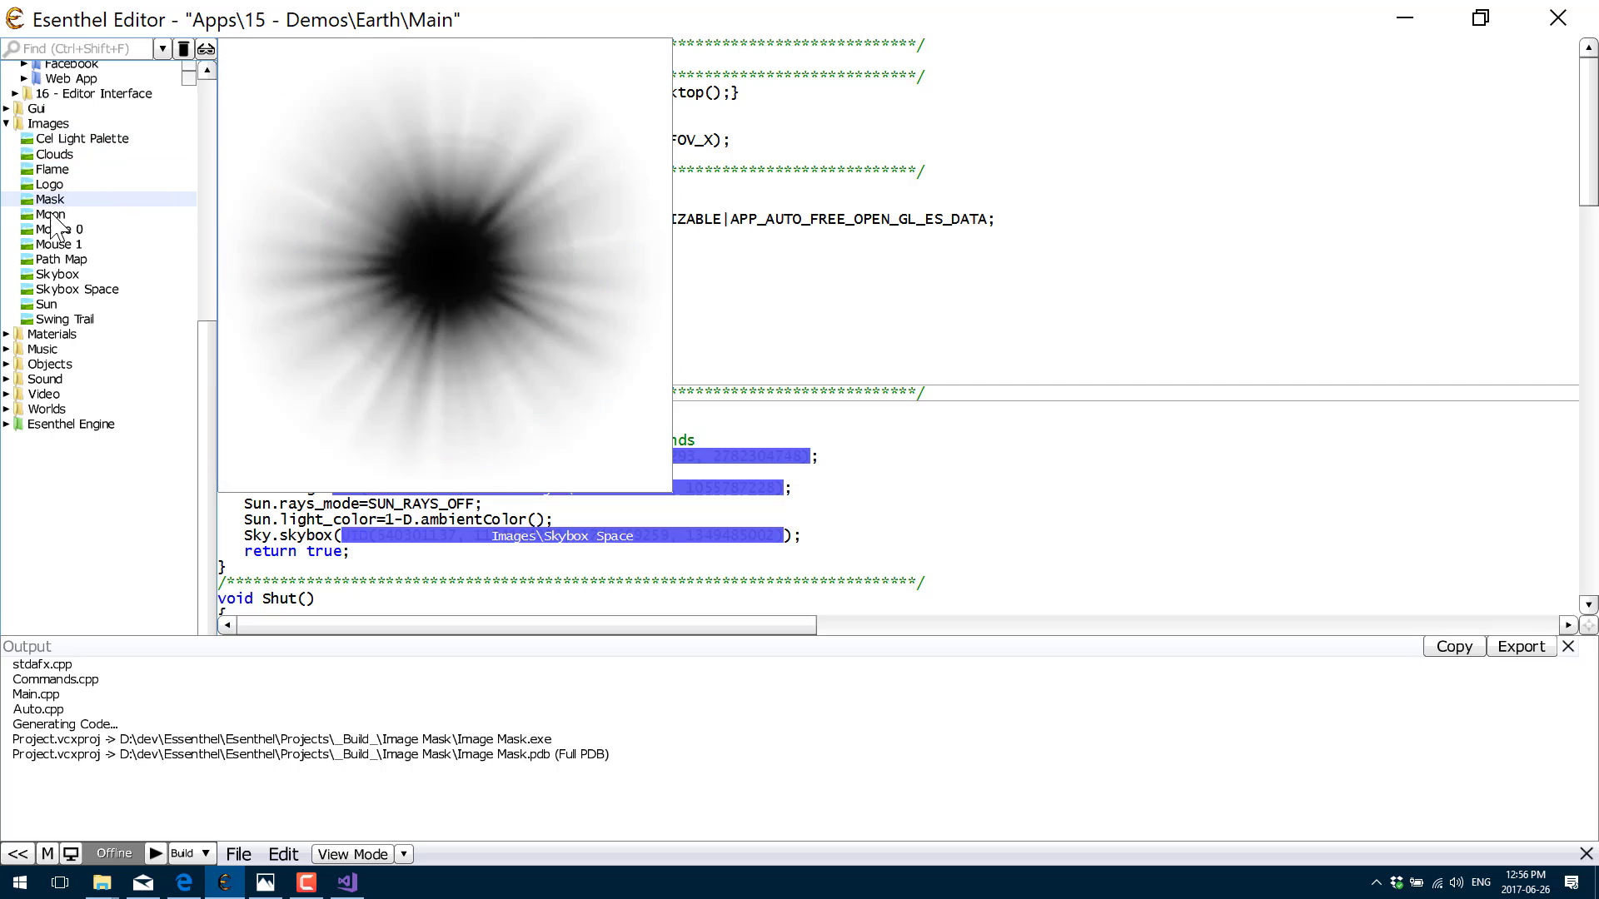
pyautogui.moveTo(50, 263)
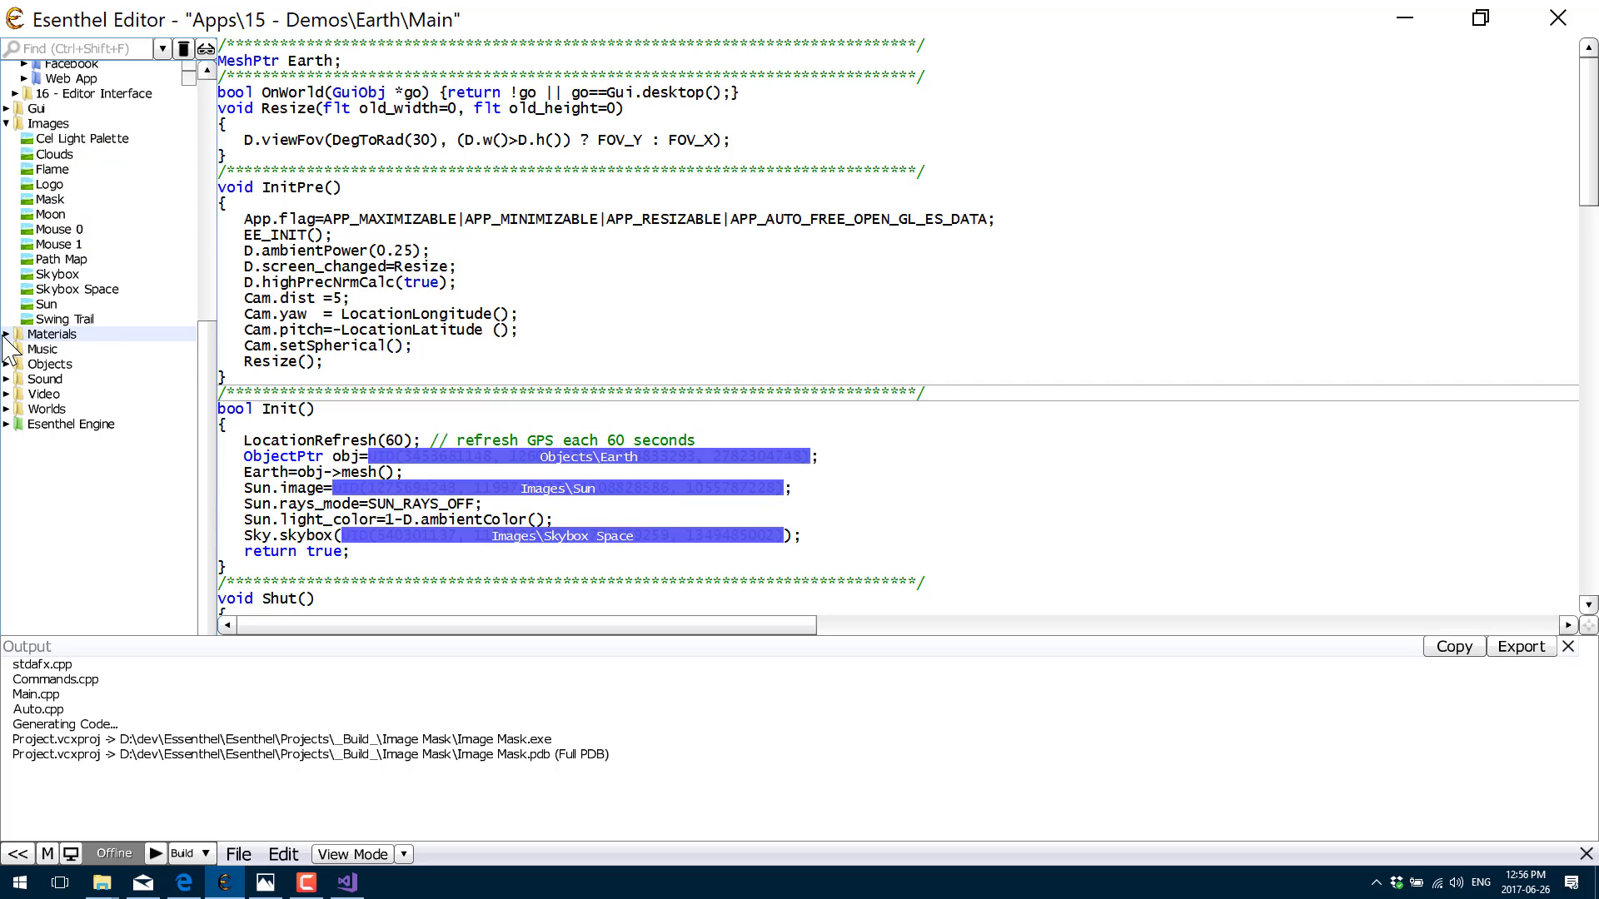
pyautogui.click(5, 335)
pyautogui.moveTo(55, 356)
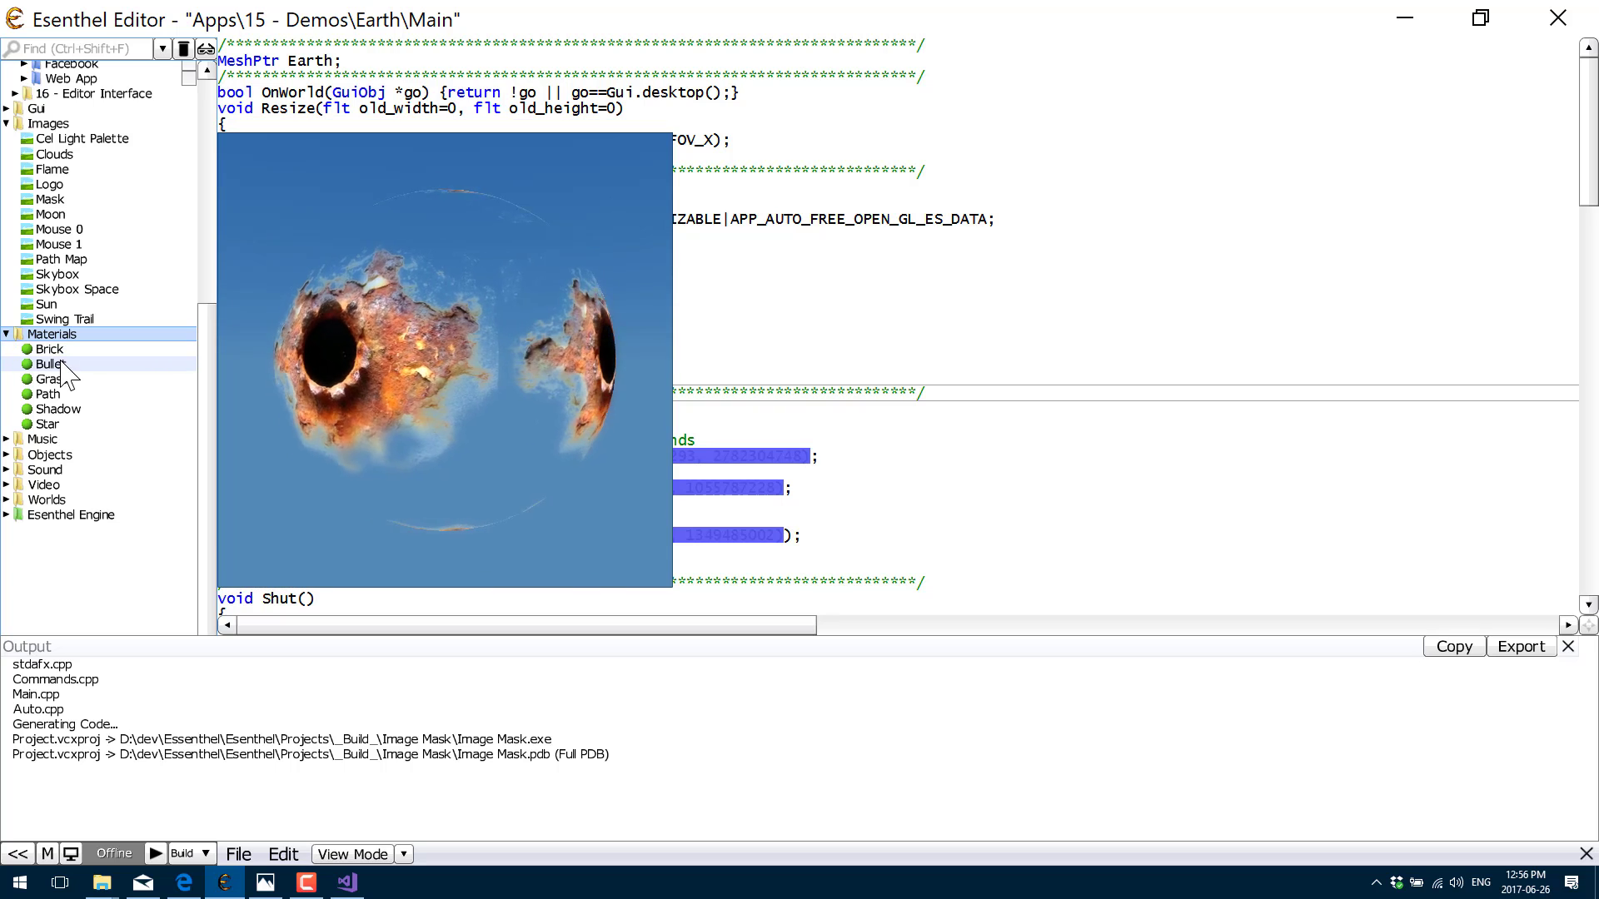
pyautogui.moveTo(61, 386)
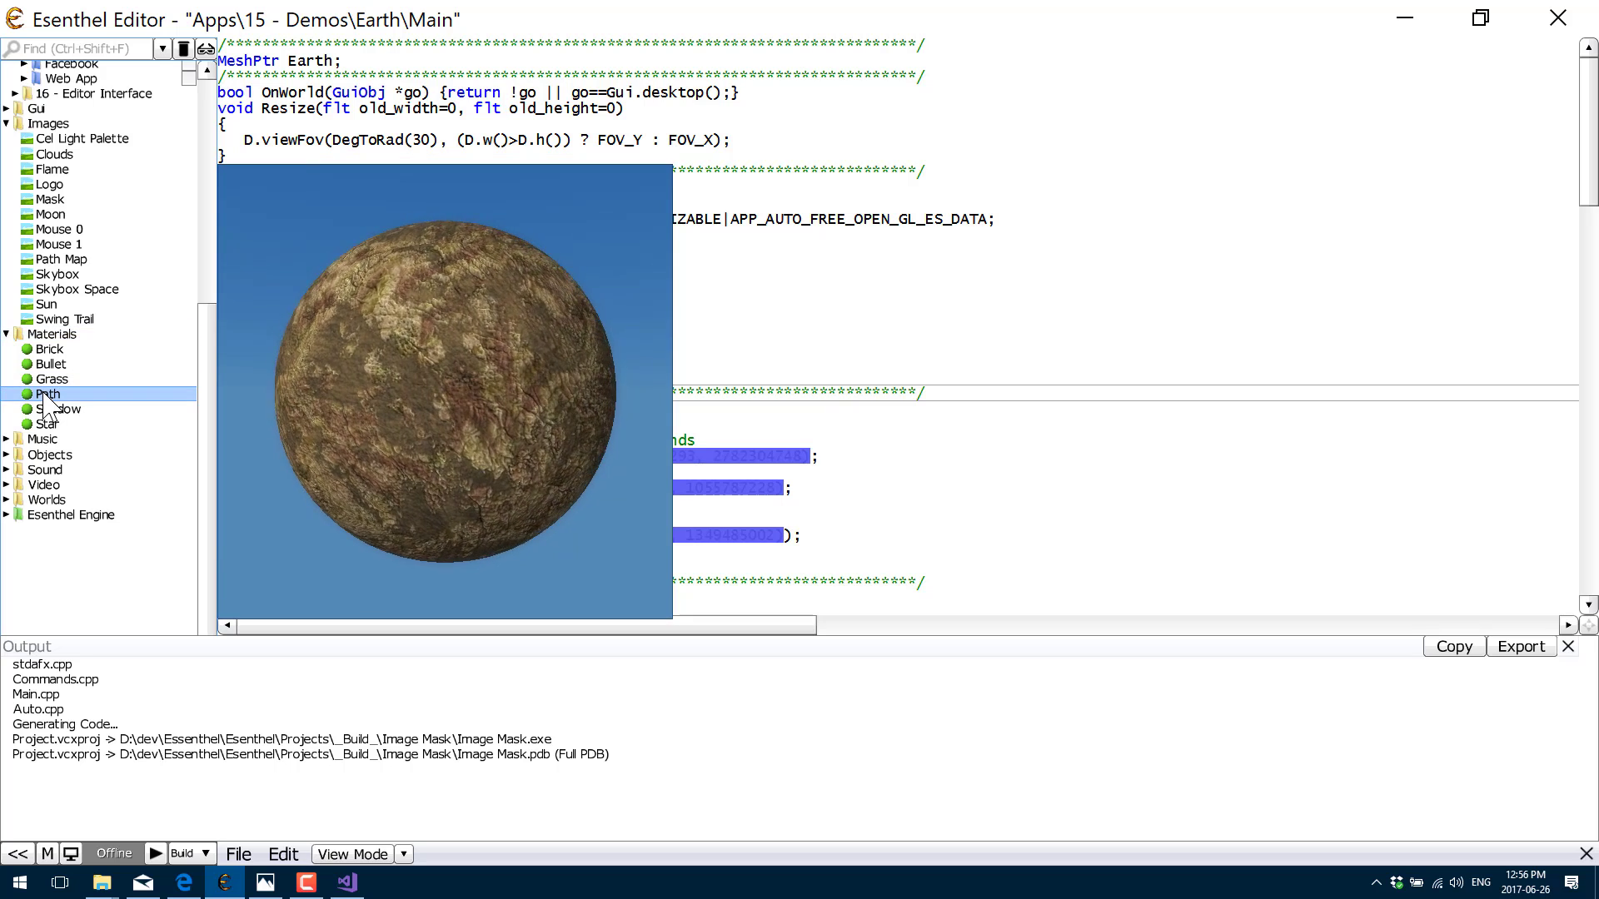
pyautogui.click(44, 397)
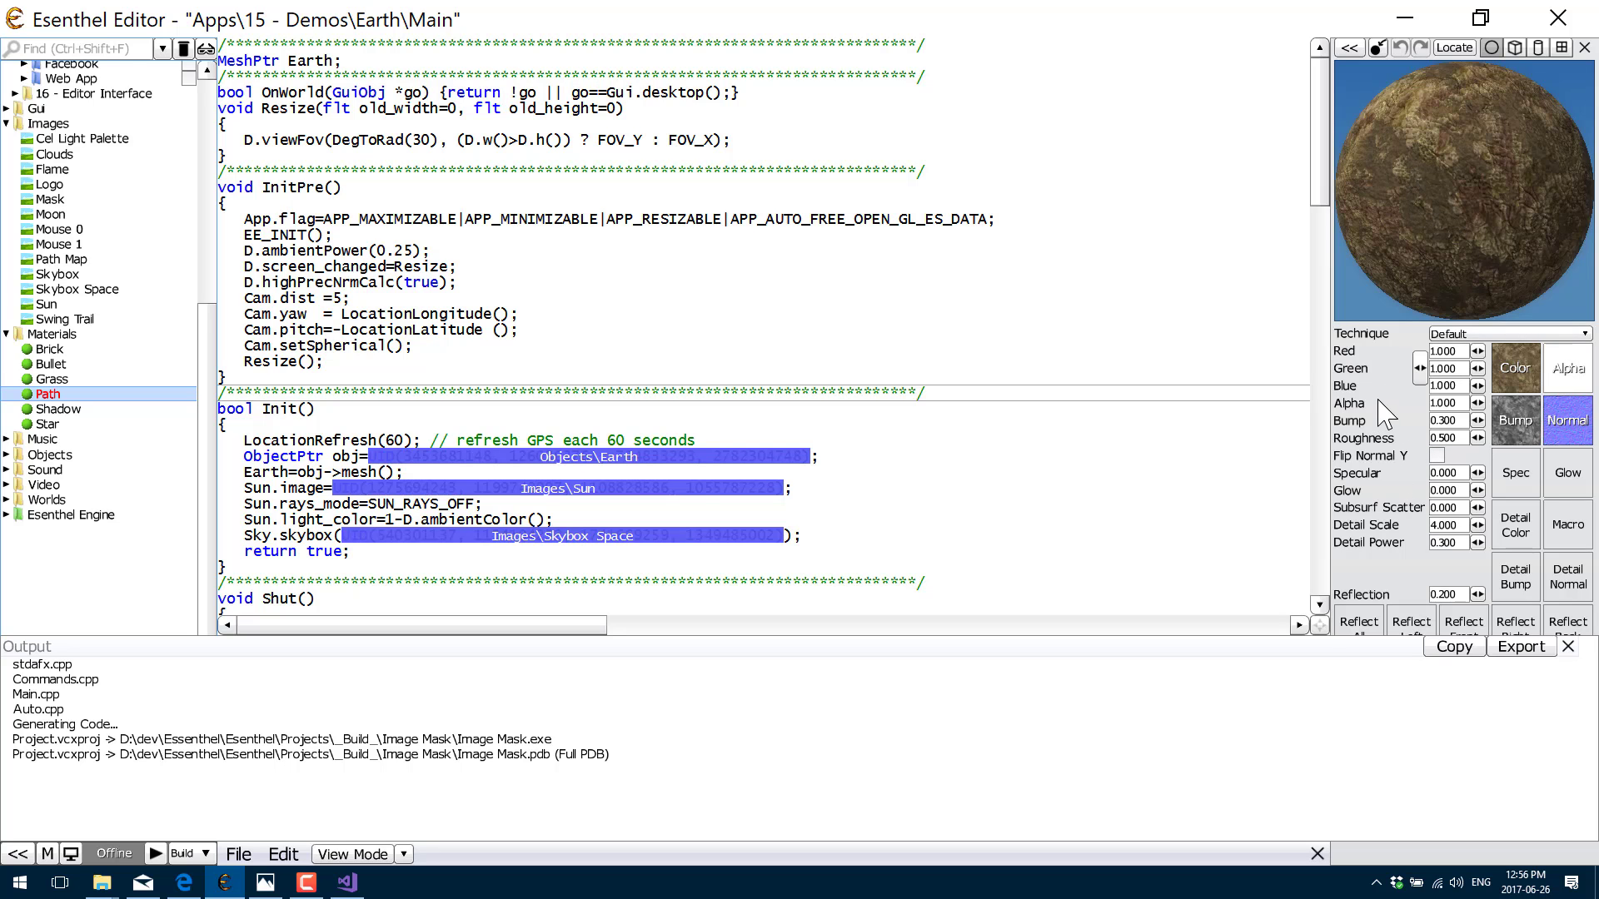
pyautogui.moveTo(1517, 408)
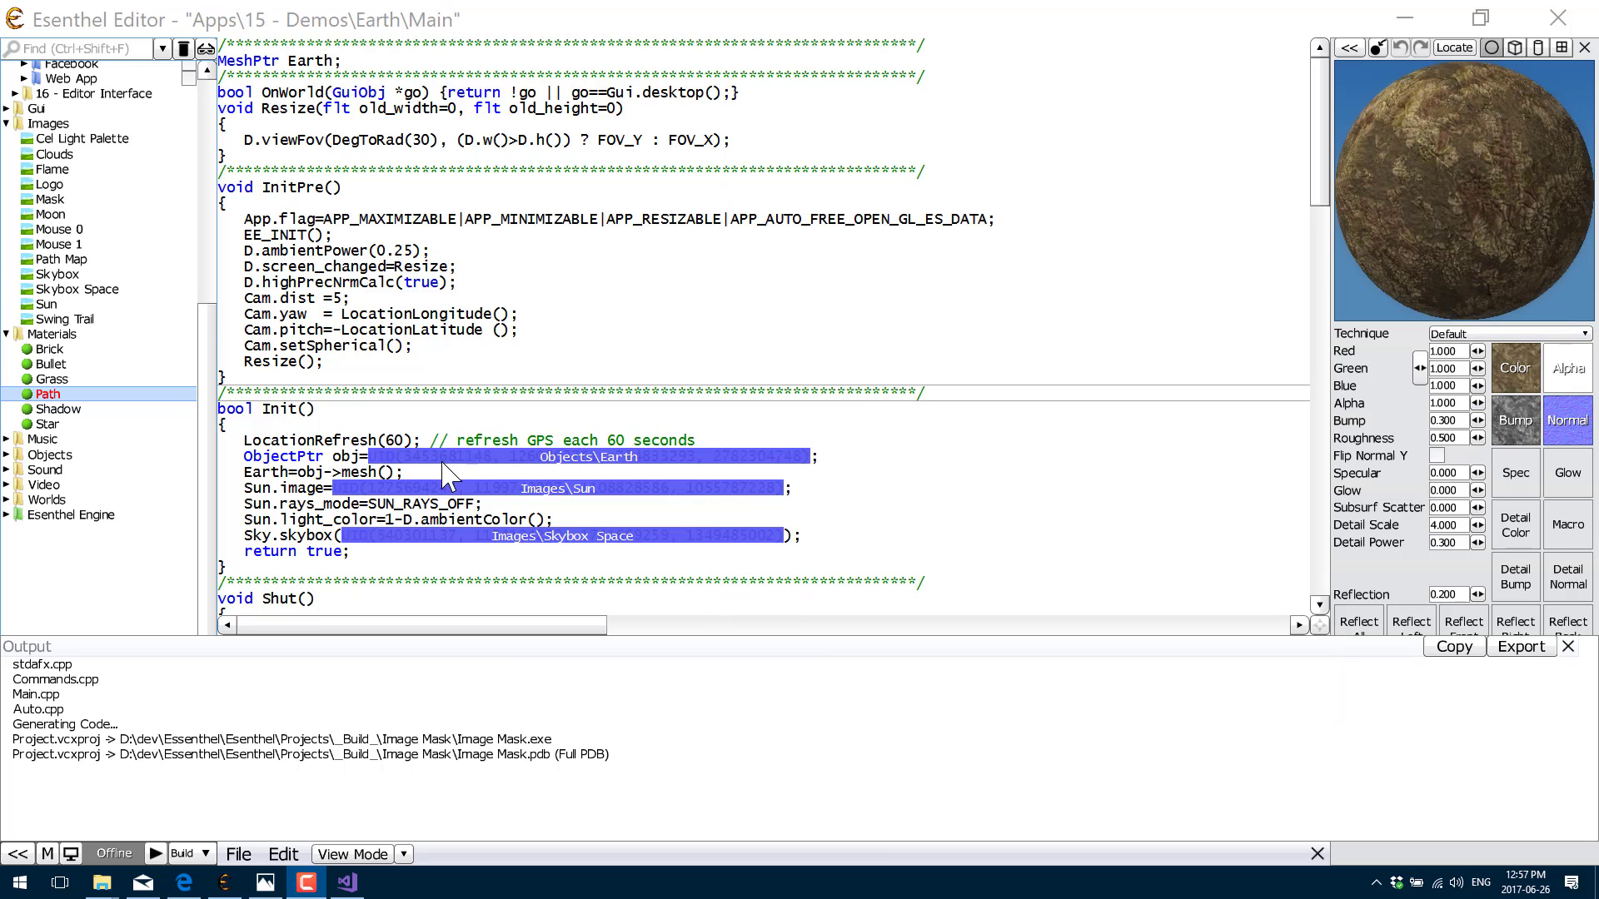
# Step: Play and seek the battle0 track from Music, close the player, then expand Objects
pyautogui.click(6, 439)
pyautogui.moveTo(48, 459)
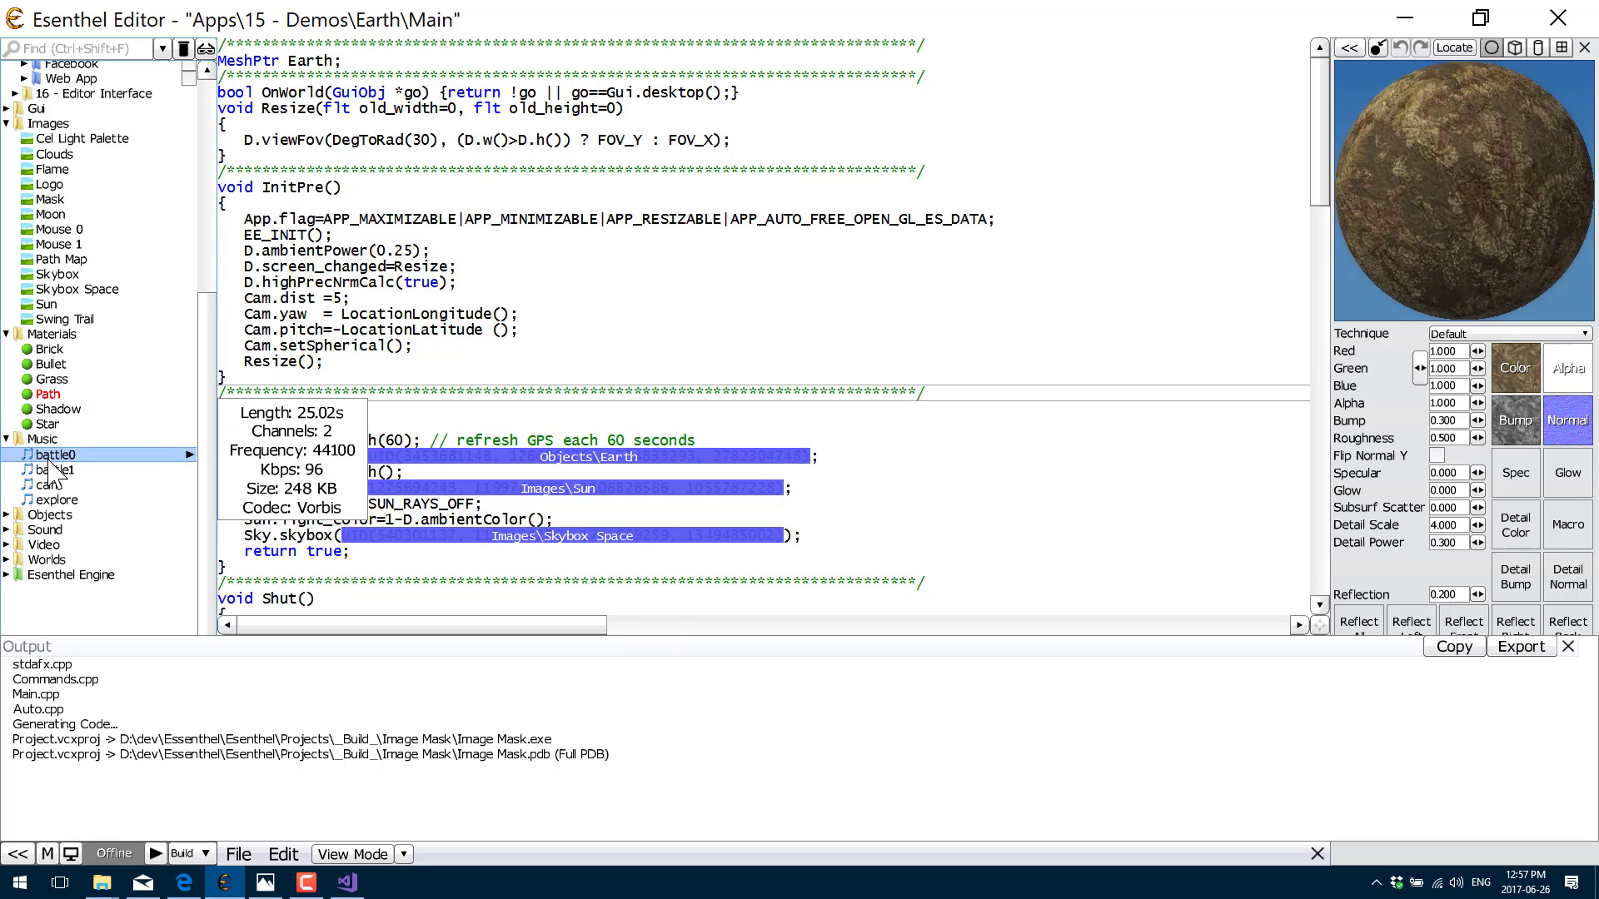
pyautogui.doubleClick(50, 456)
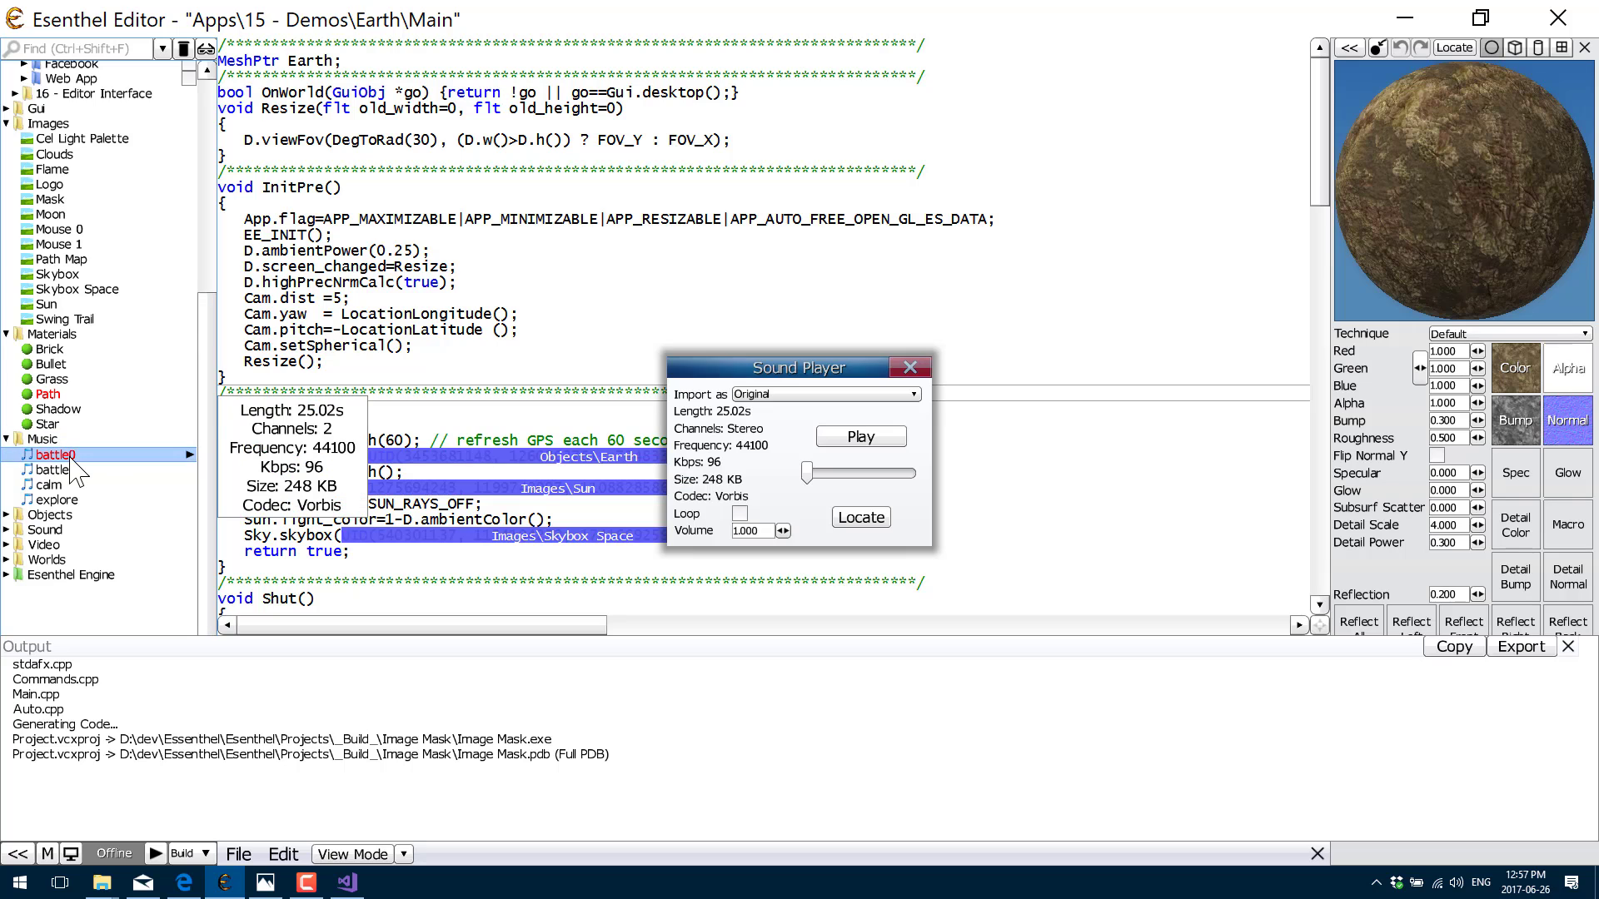
pyautogui.click(861, 437)
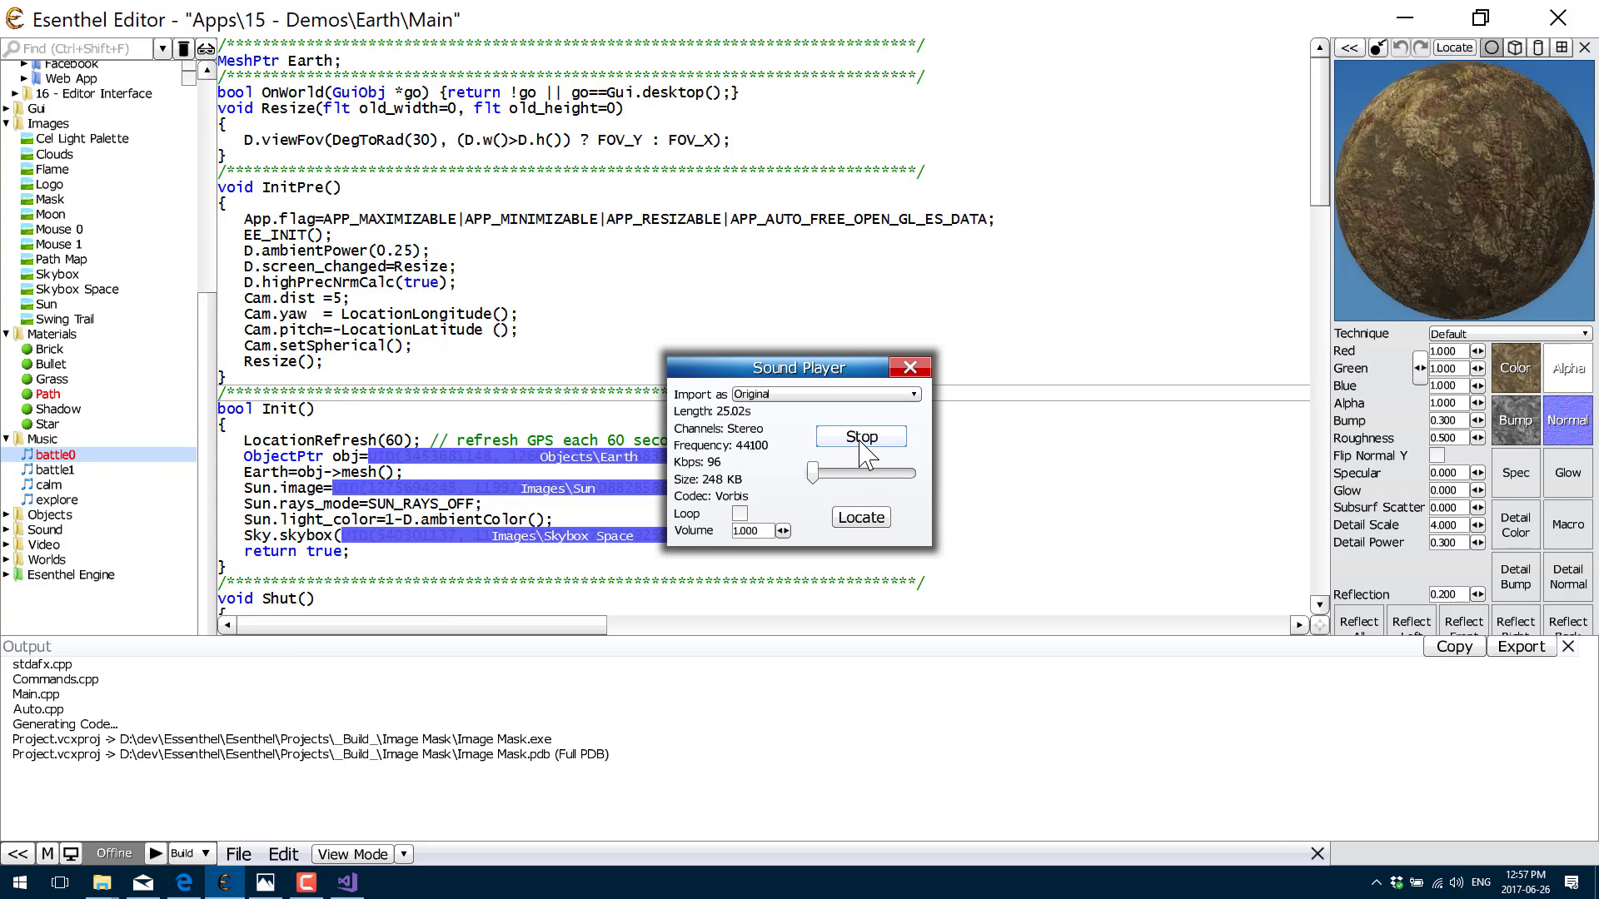
pyautogui.click(855, 474)
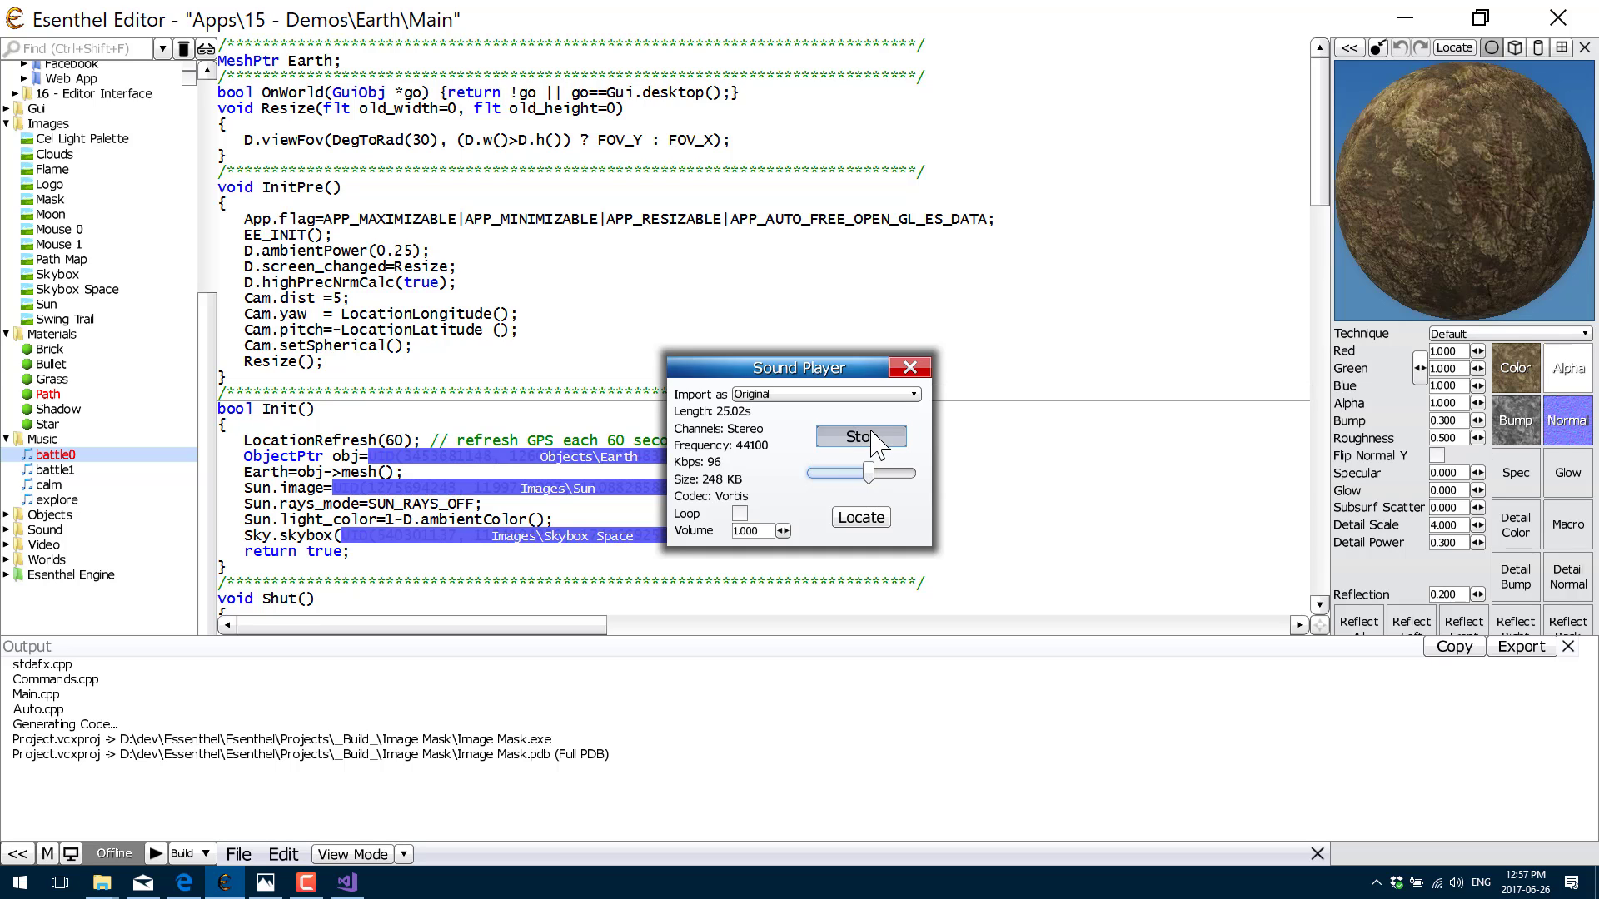
pyautogui.click(865, 437)
pyautogui.click(910, 368)
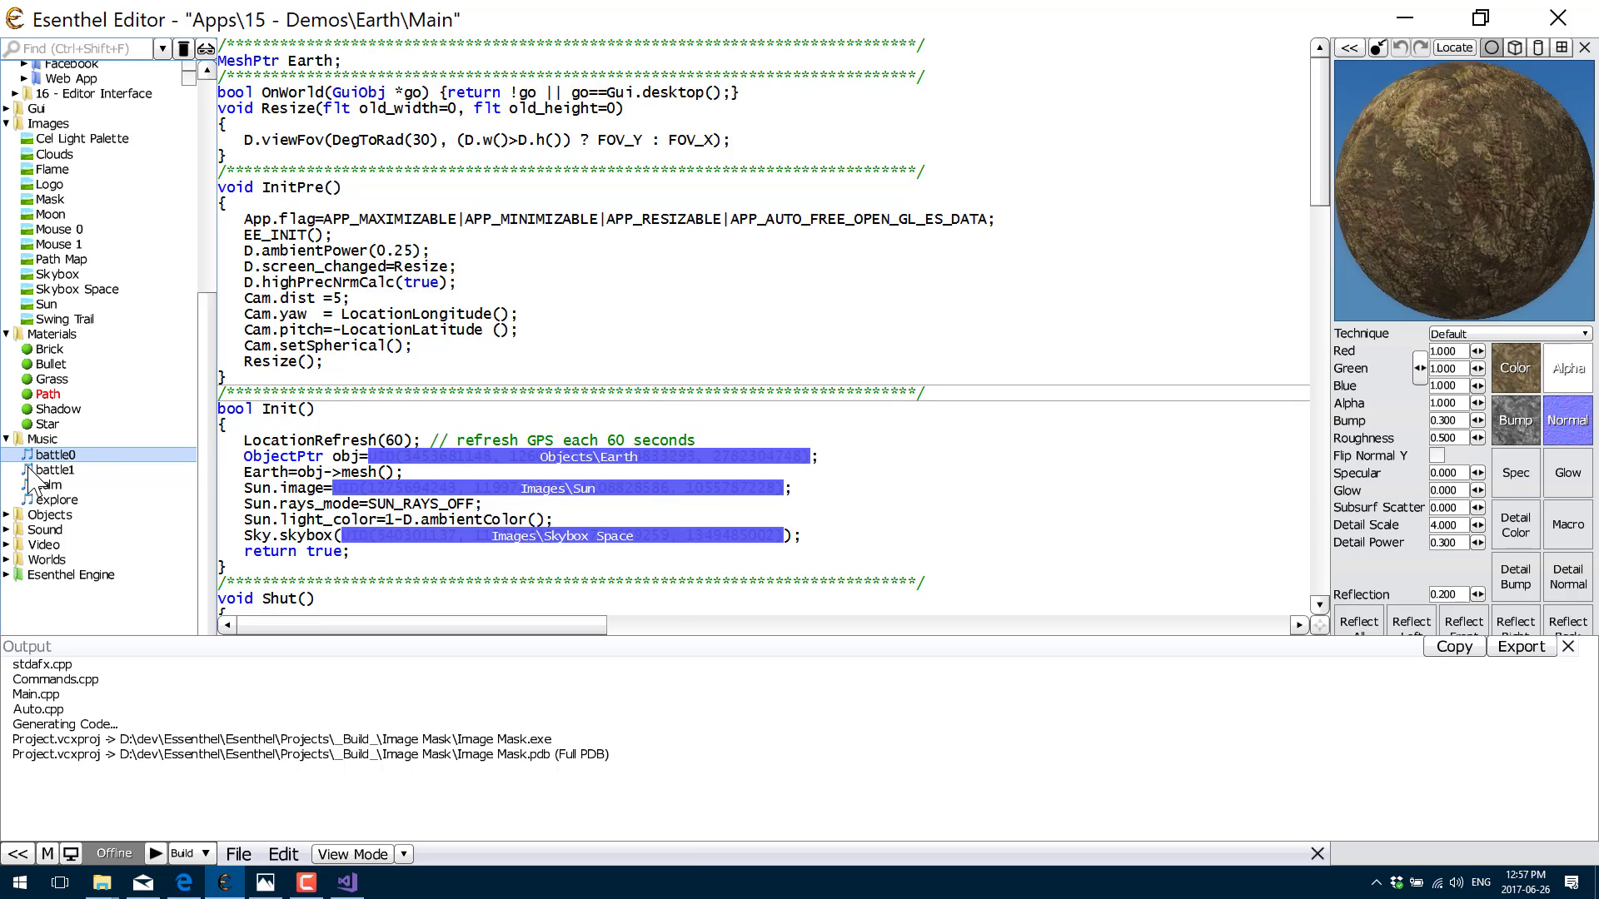
pyautogui.click(79, 514)
pyautogui.scroll(-8, 86, 483)
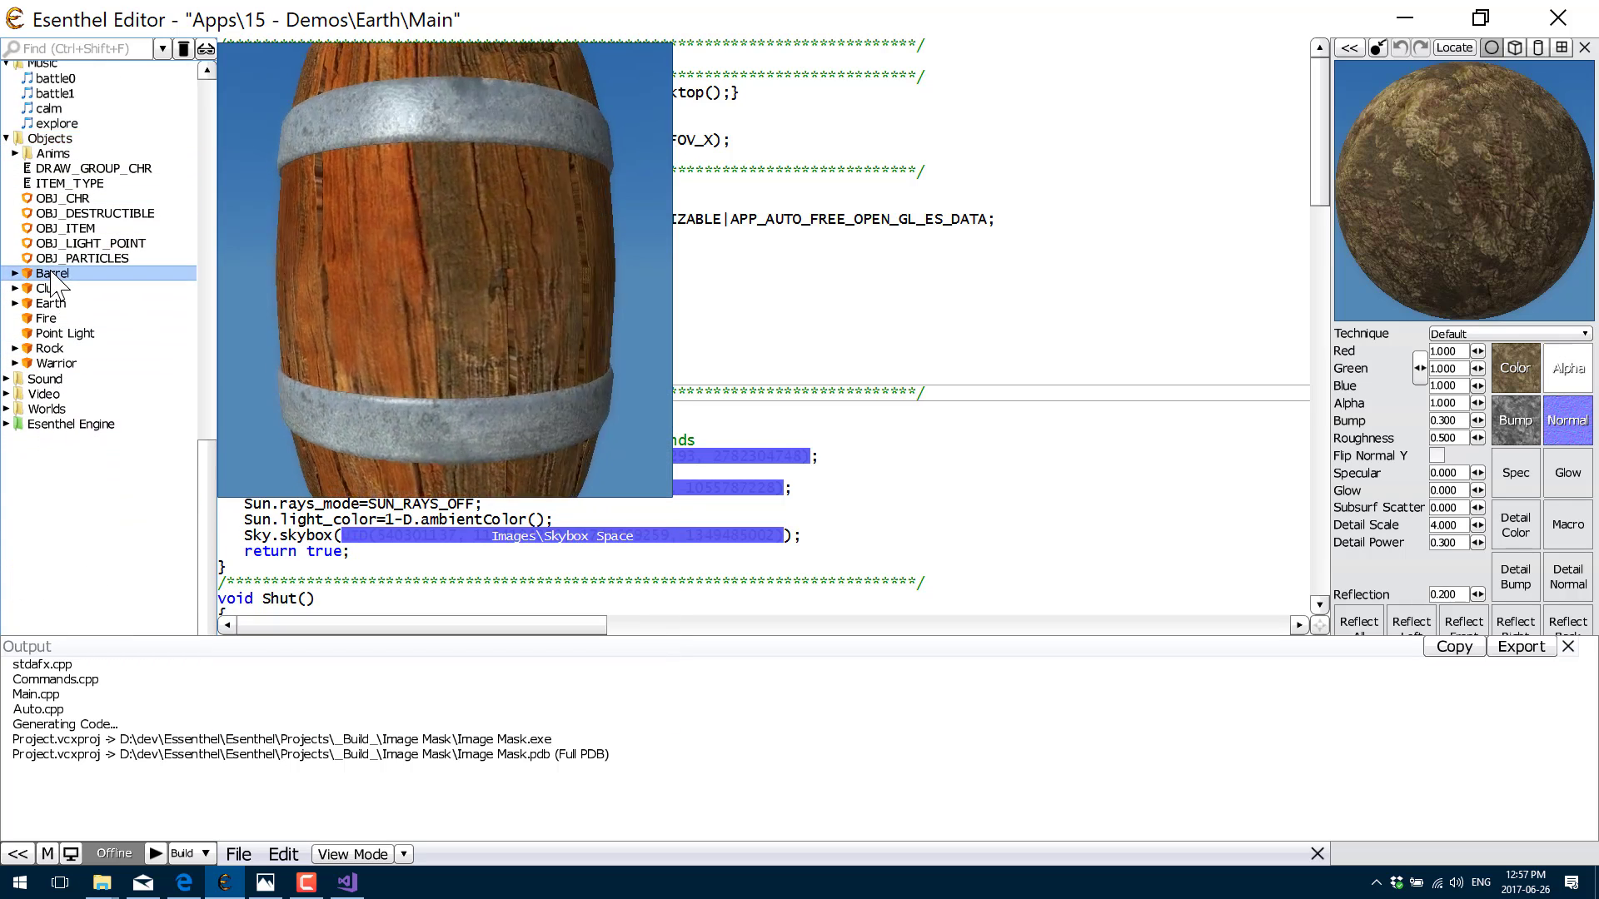
# Step: Open the Barrel object, view its element properties, then show its files in File Explorer
pyautogui.click(51, 273)
pyautogui.rightClick(51, 273)
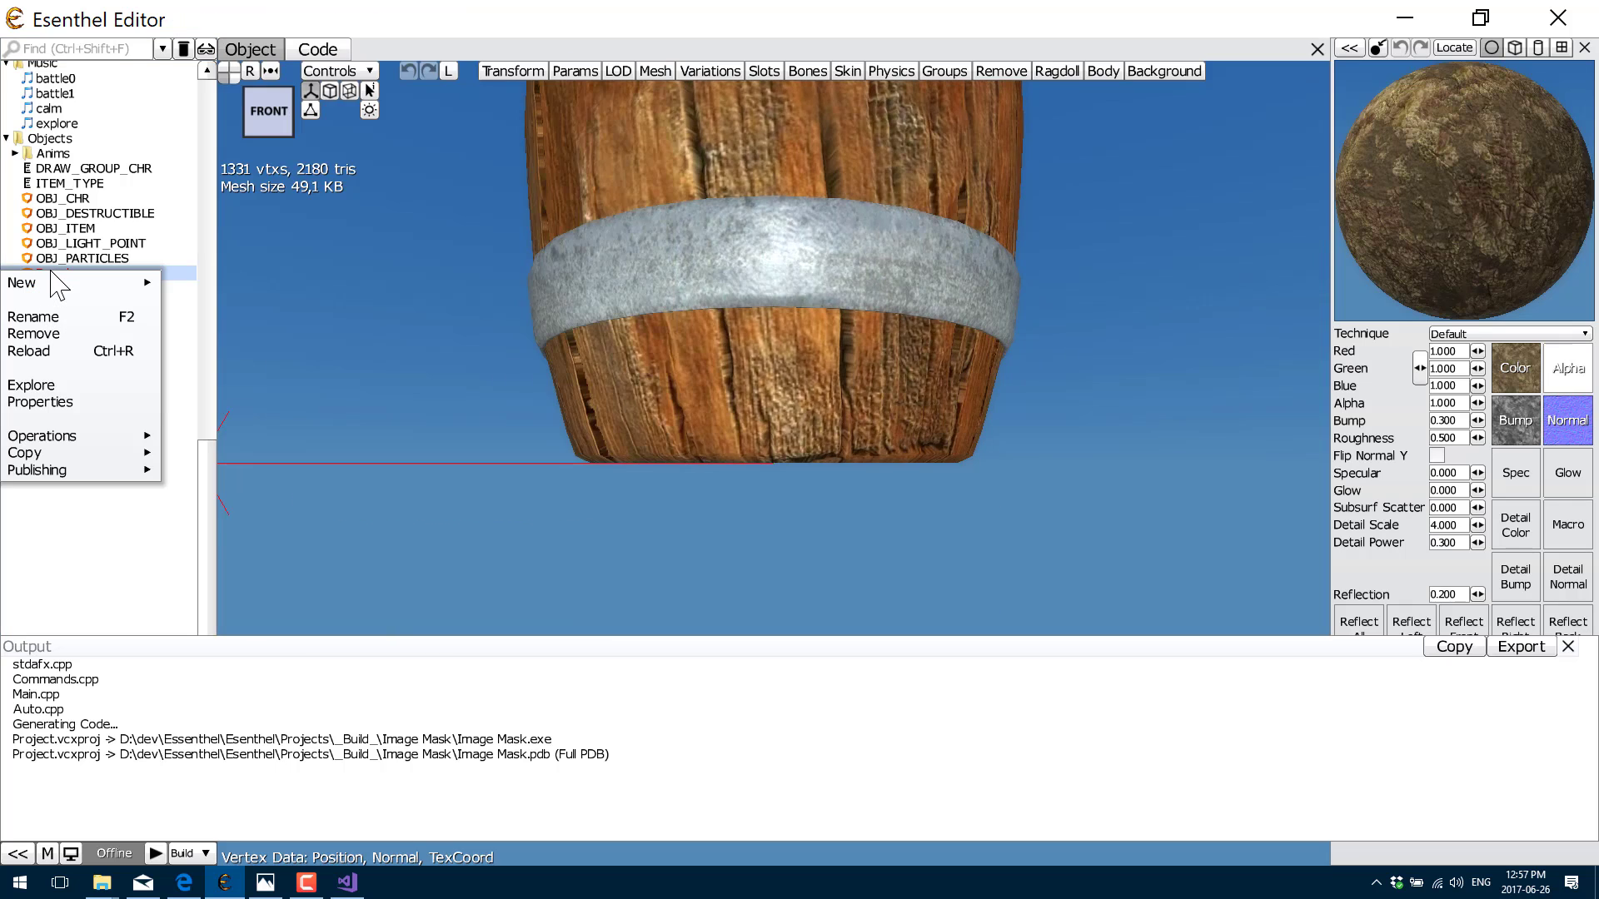
pyautogui.click(52, 403)
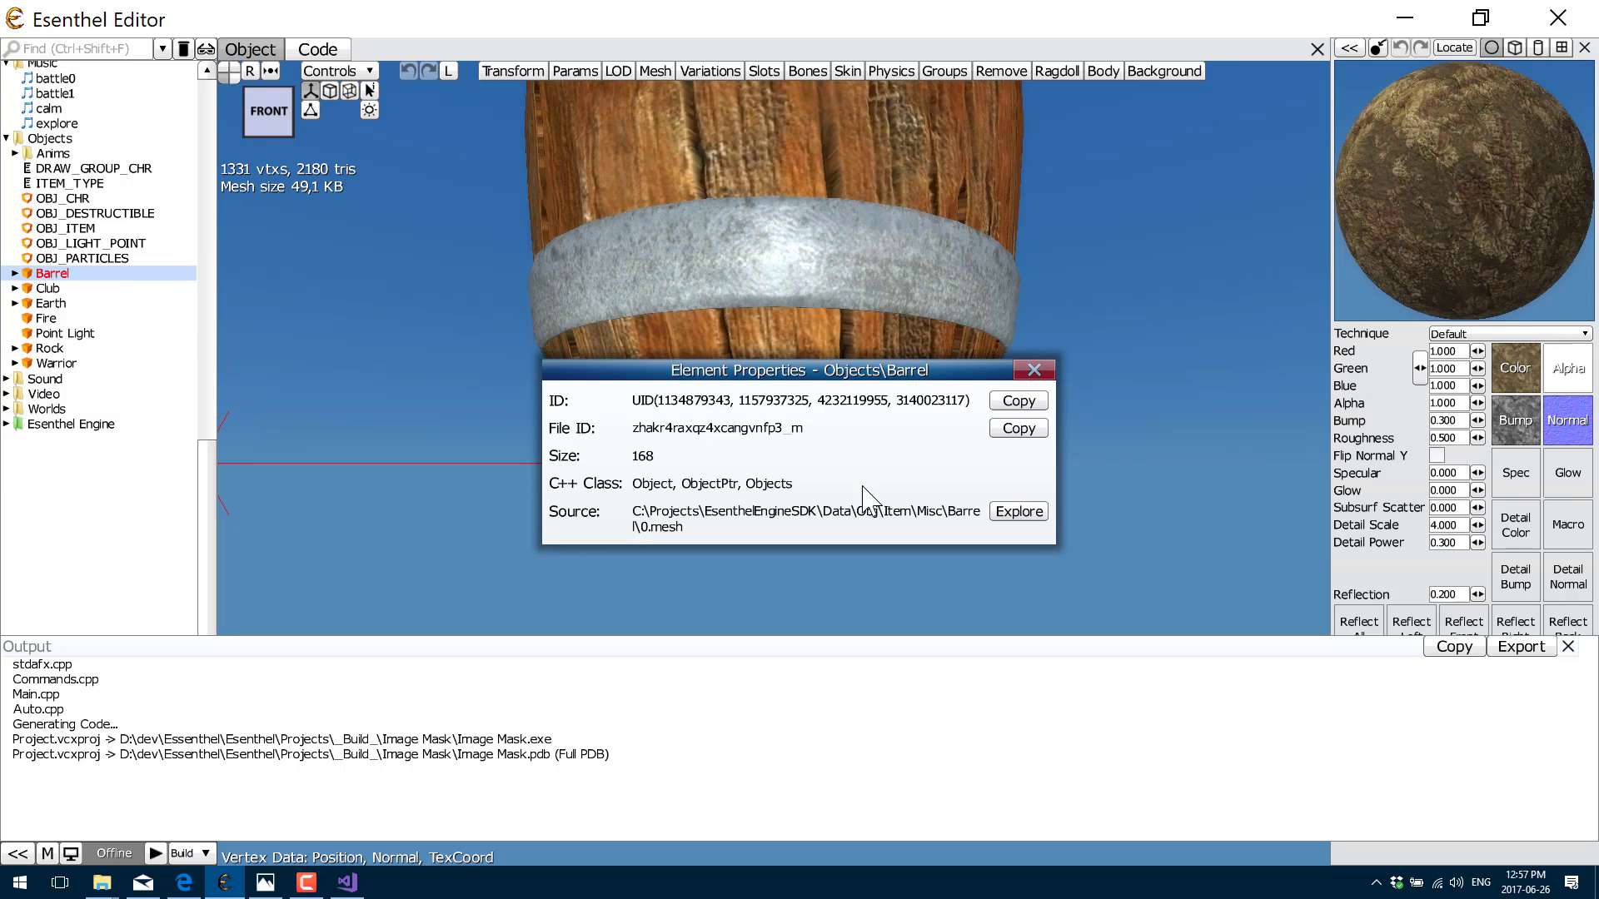
pyautogui.click(1033, 369)
pyautogui.rightClick(46, 275)
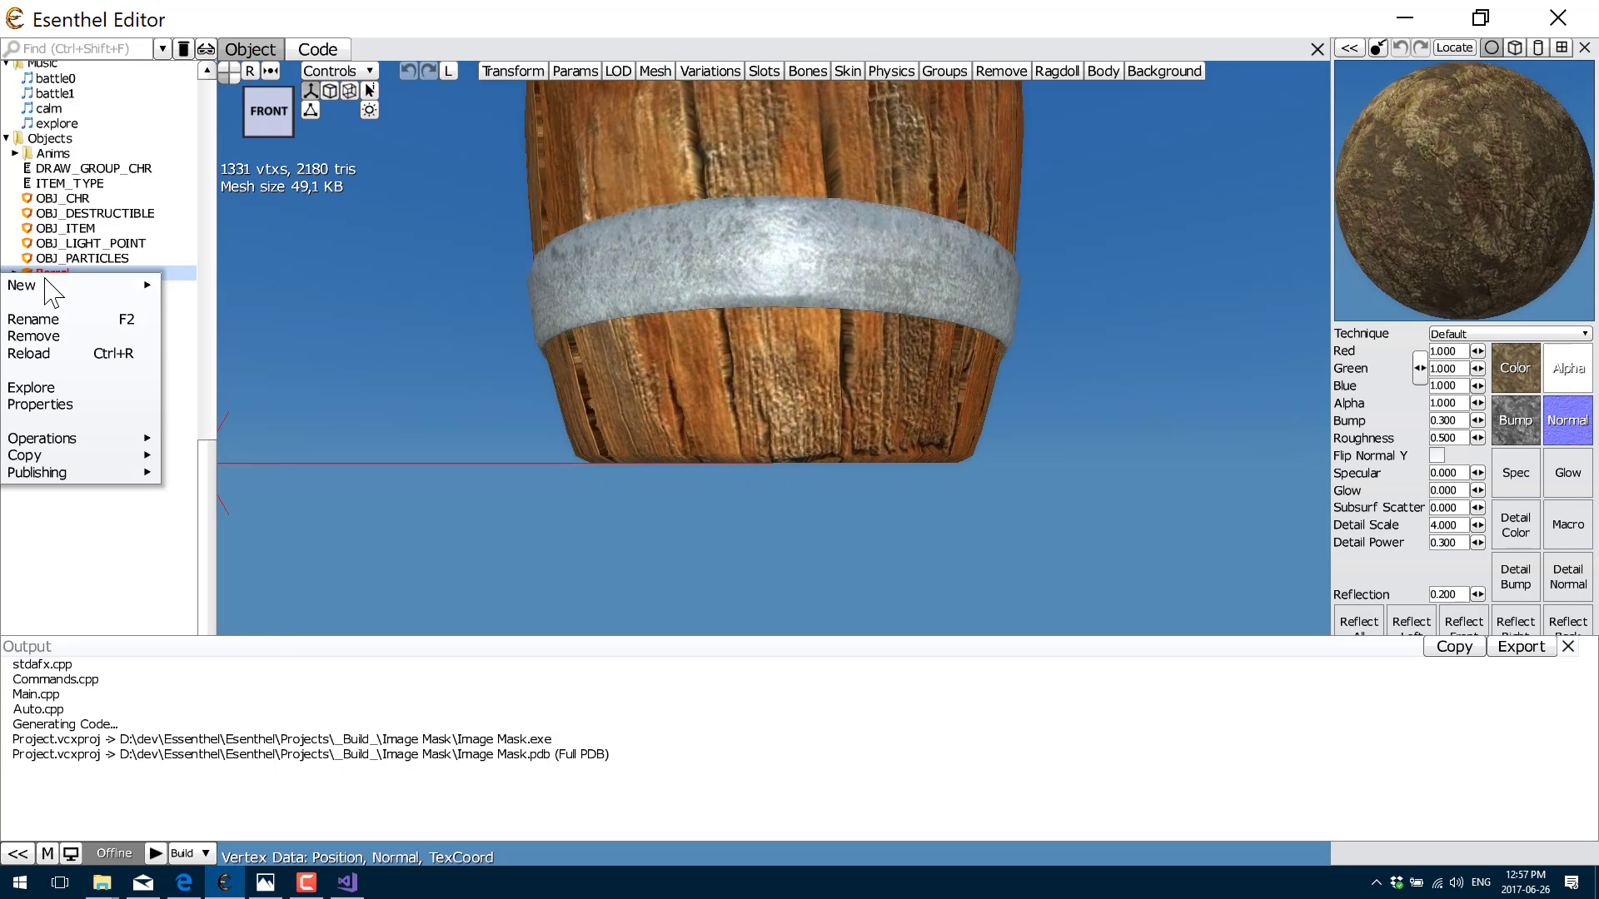
pyautogui.click(42, 388)
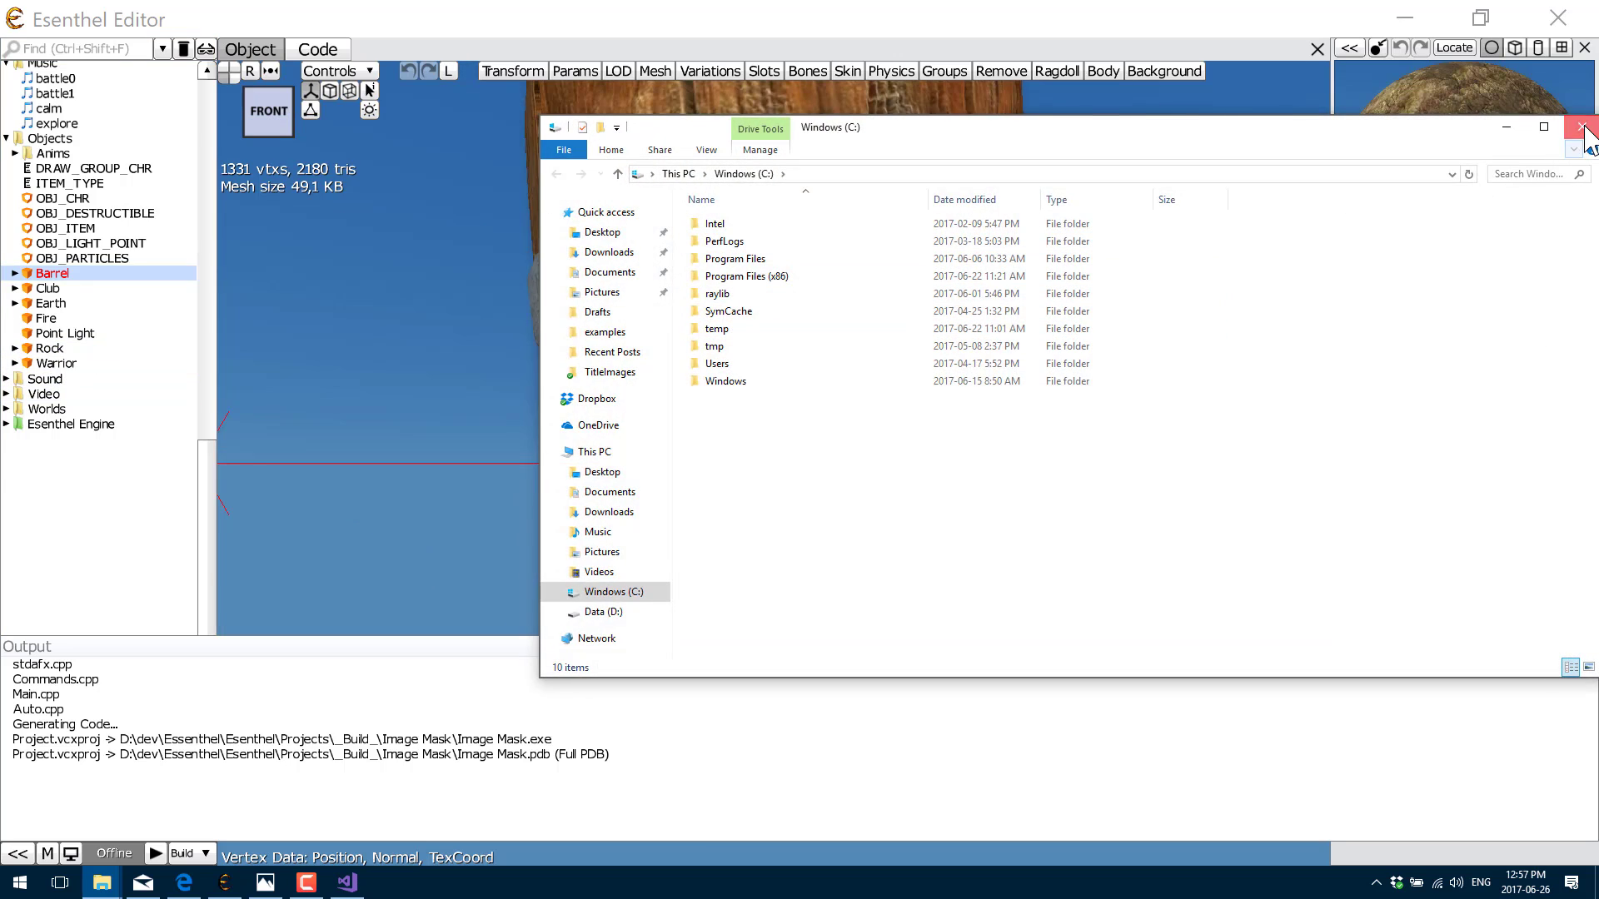
# Step: Close File Explorer and expand the Barrel object to preview its iron material
pyautogui.click(1582, 127)
pyautogui.click(15, 273)
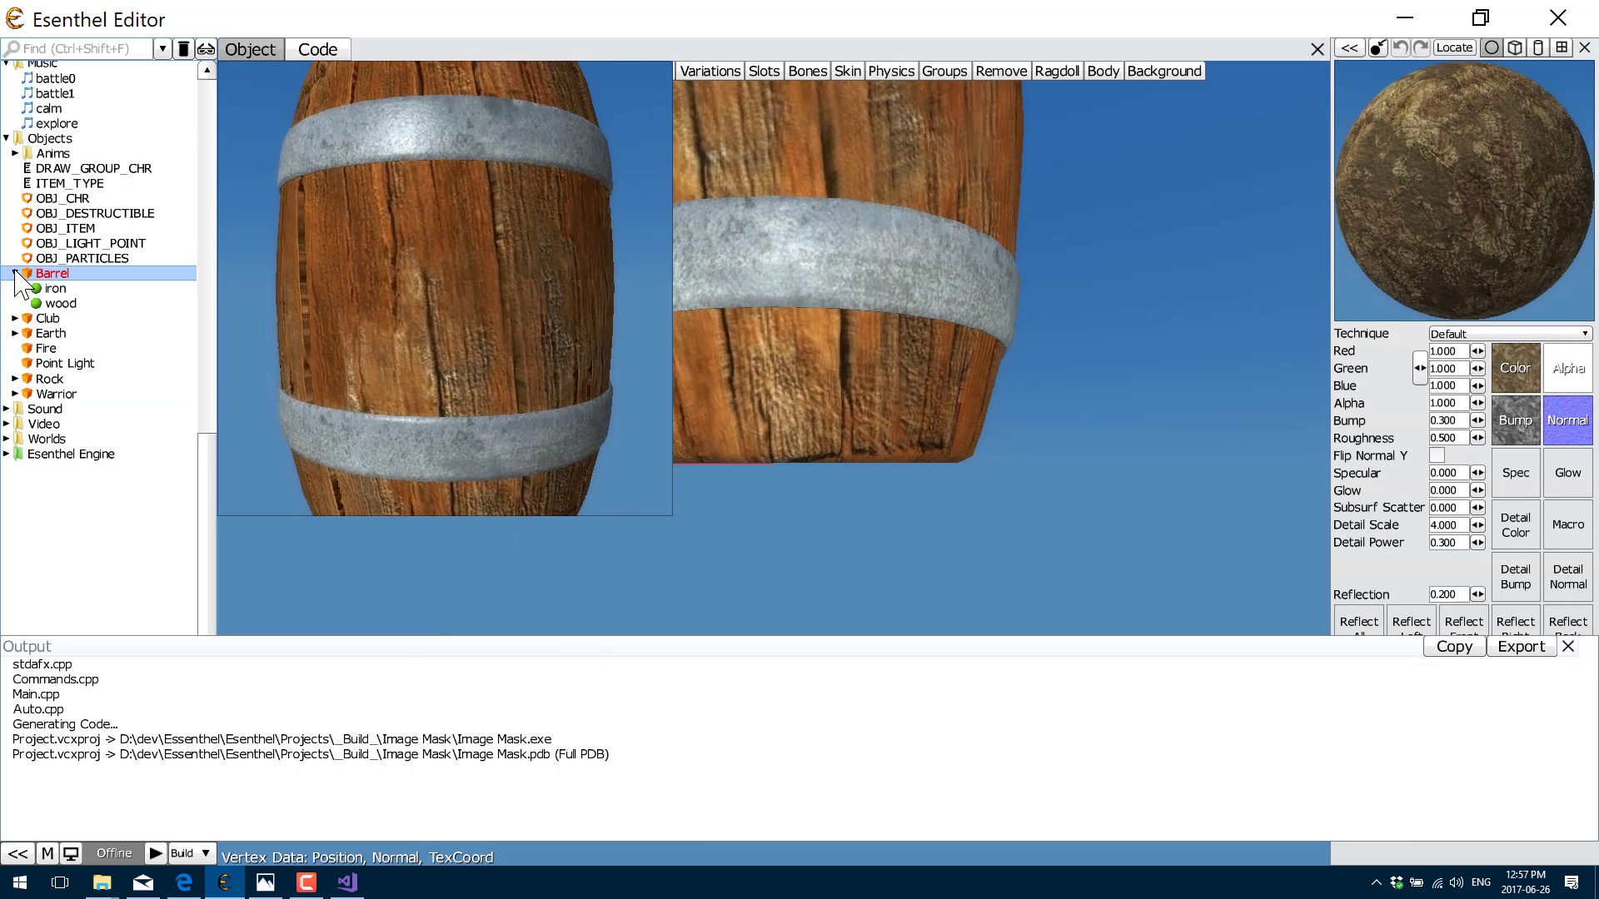
pyautogui.click(51, 288)
pyautogui.moveTo(61, 305)
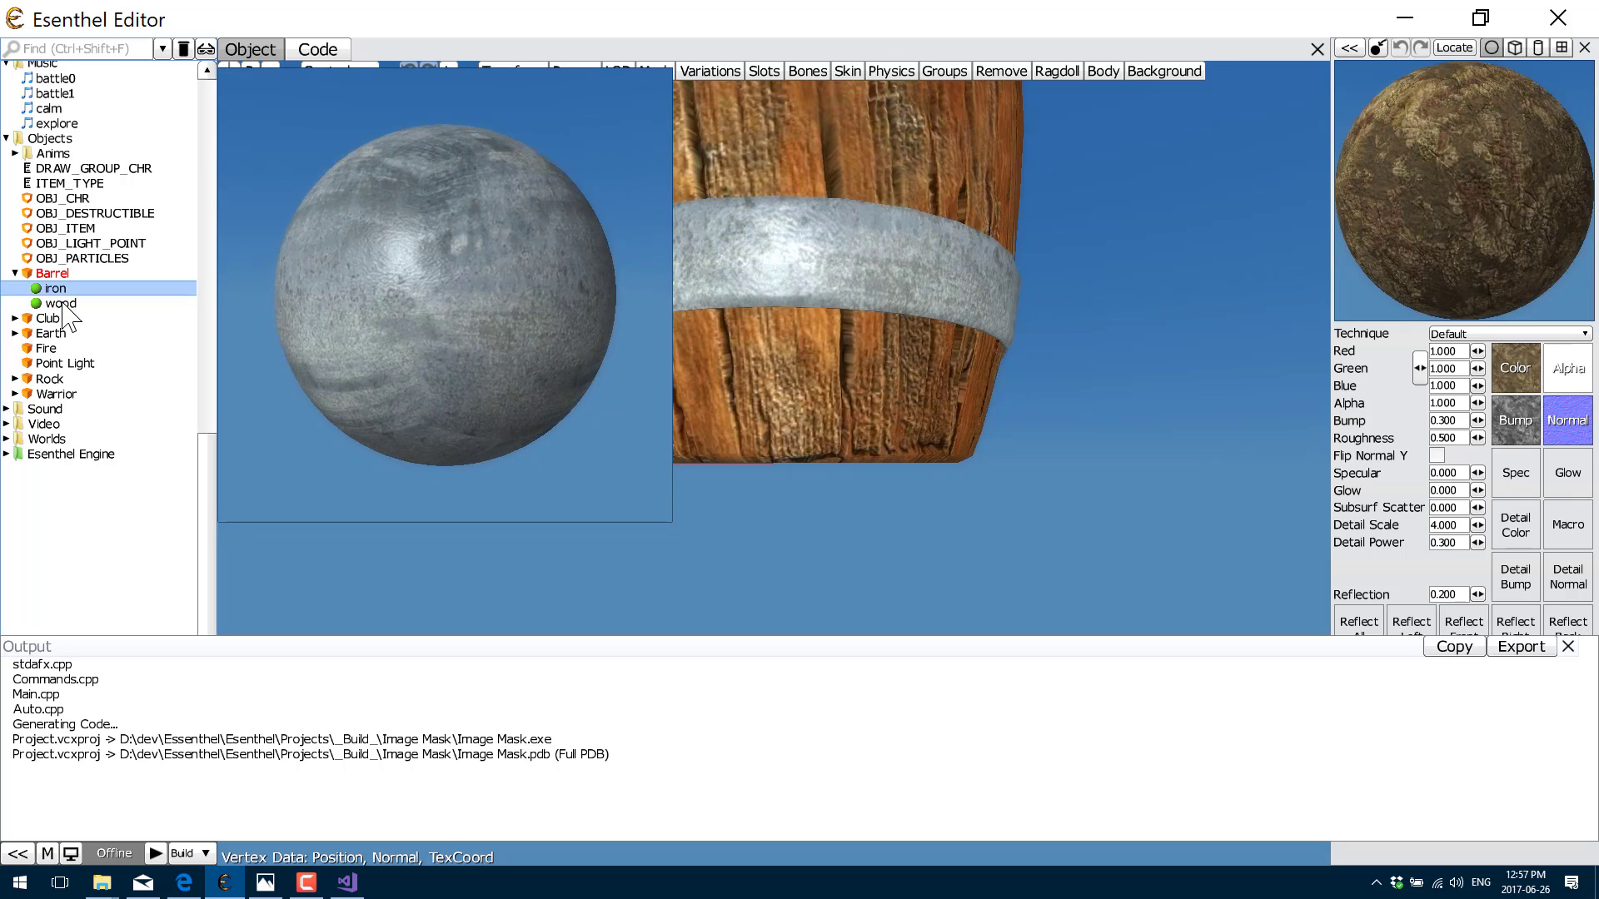
pyautogui.click(52, 273)
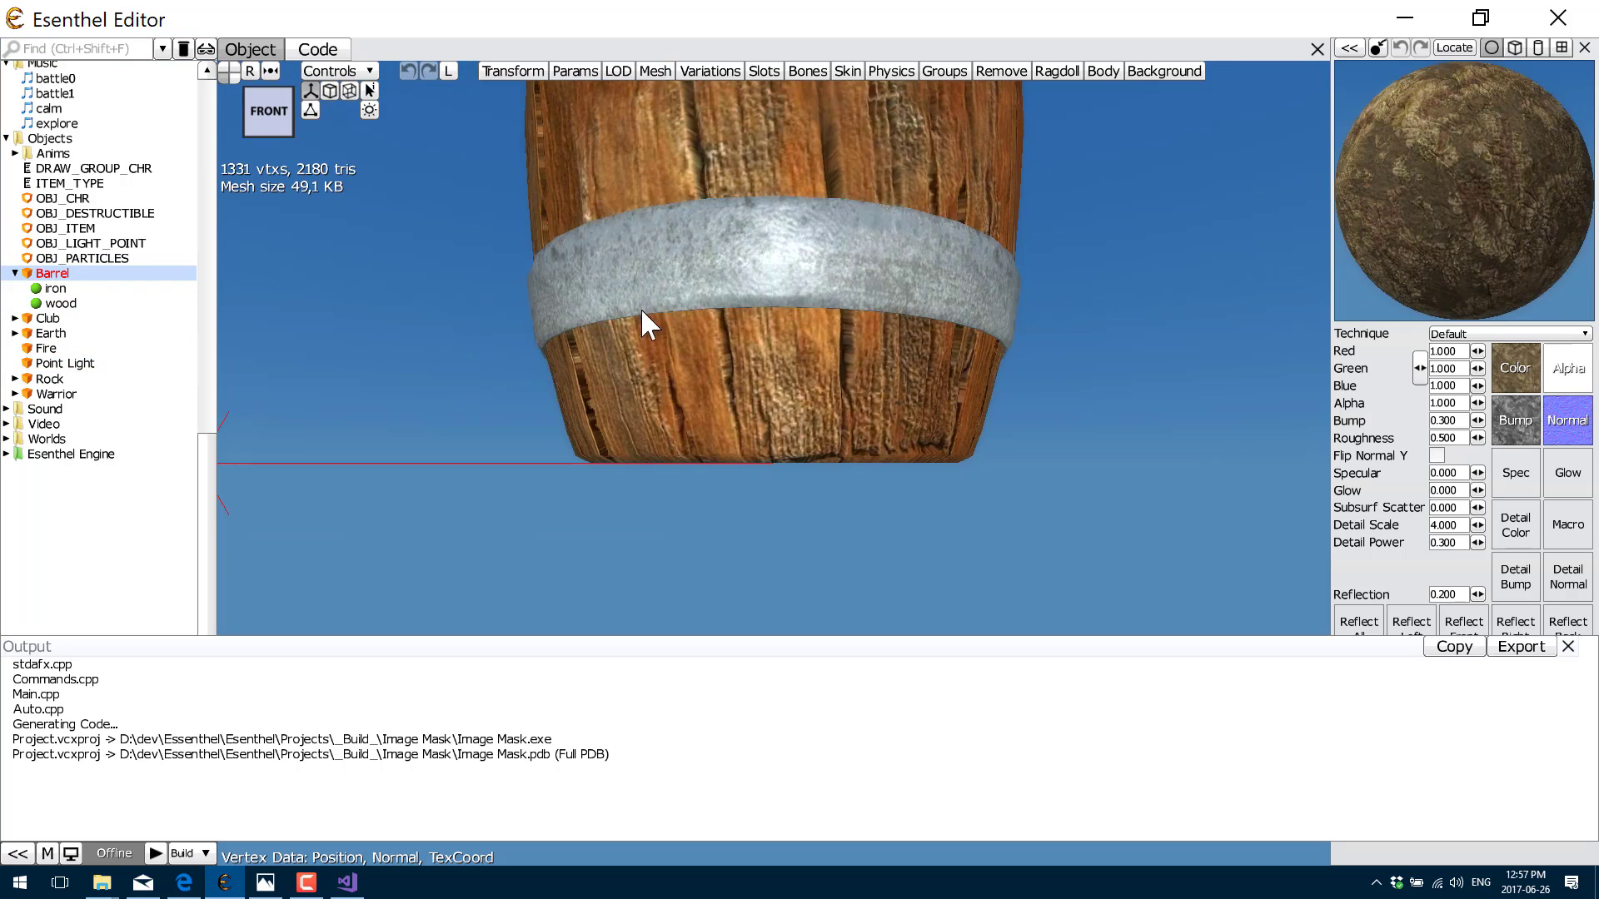
pyautogui.scroll(-5, 802, 326)
pyautogui.scroll(2, 802, 326)
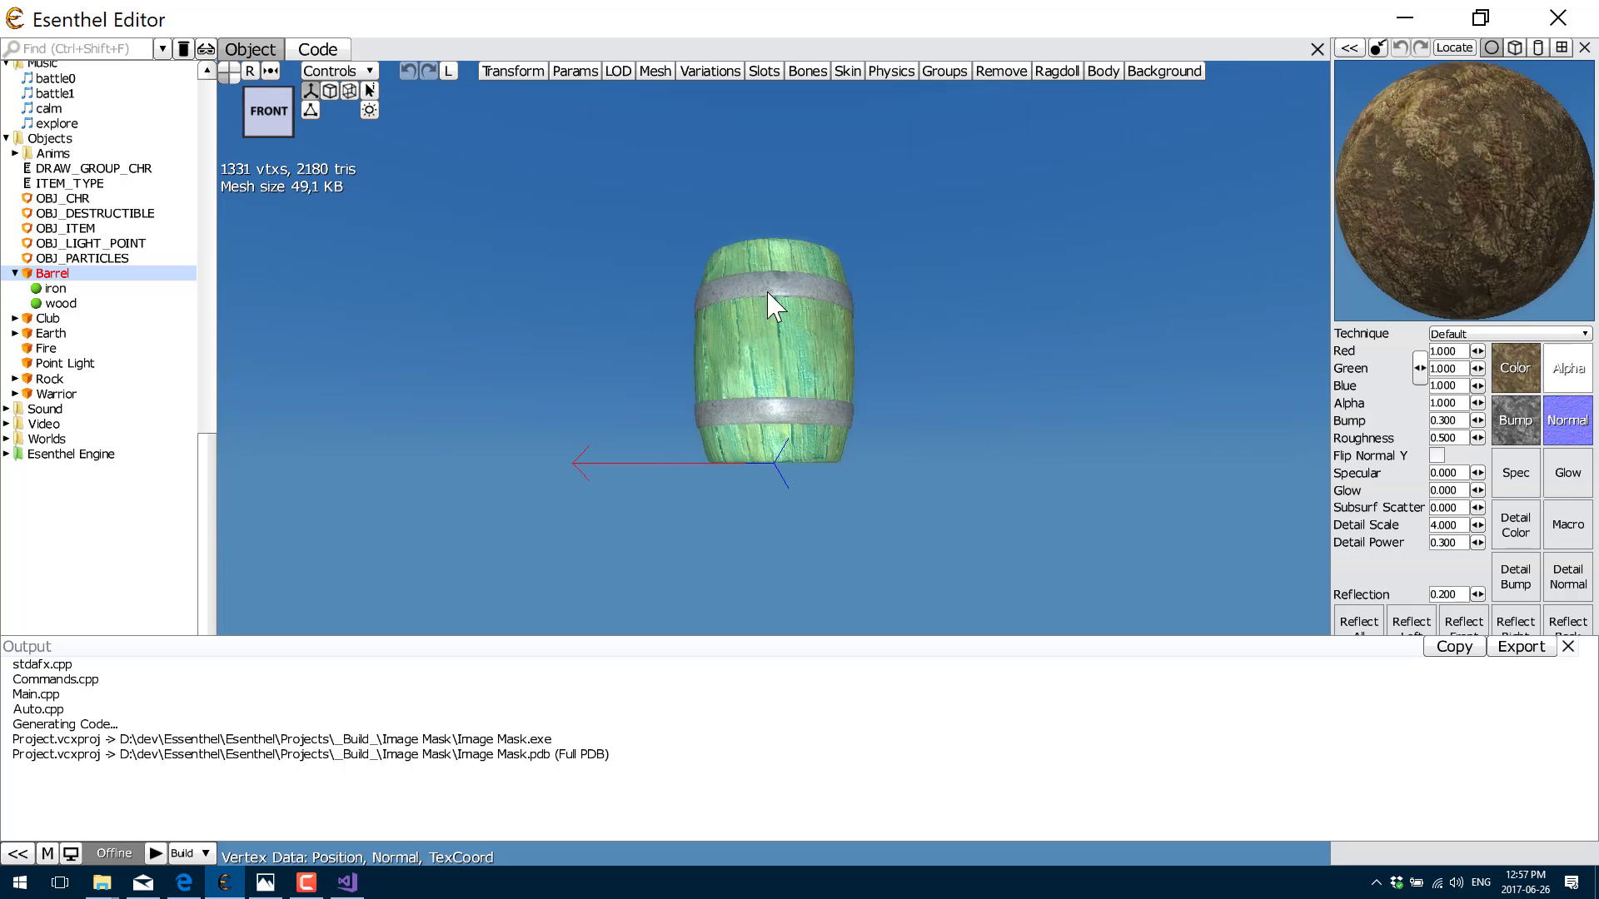
# Step: Load the wood, then iron material (specular 0.359, roughness 0.079, reflection 0.264) in the material editor
pyautogui.click(777, 325)
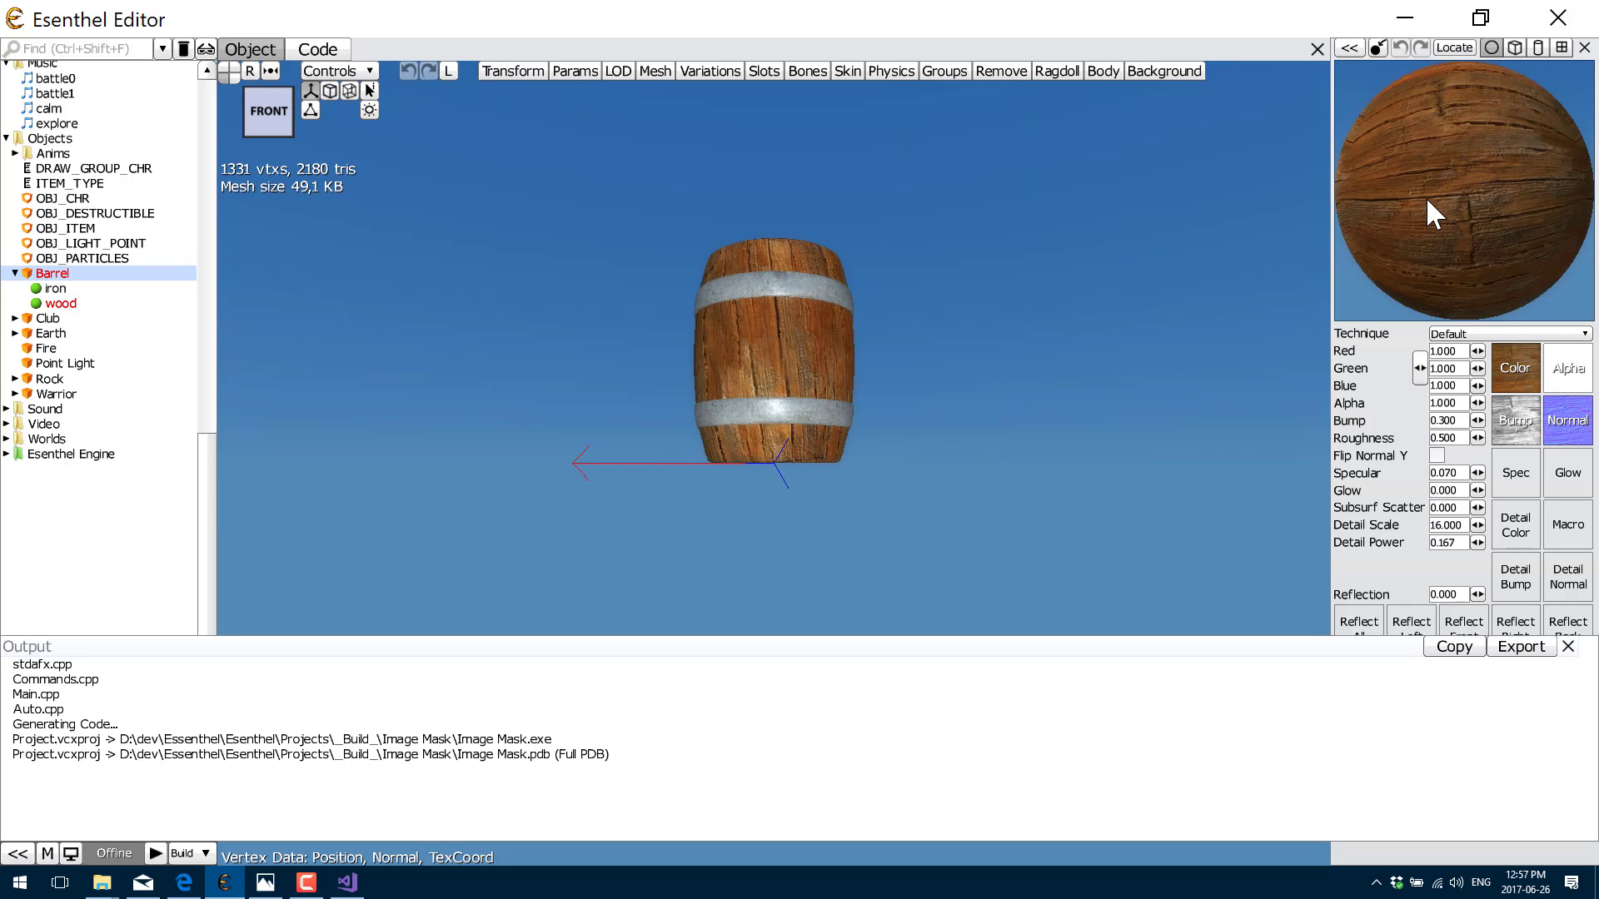
pyautogui.click(777, 290)
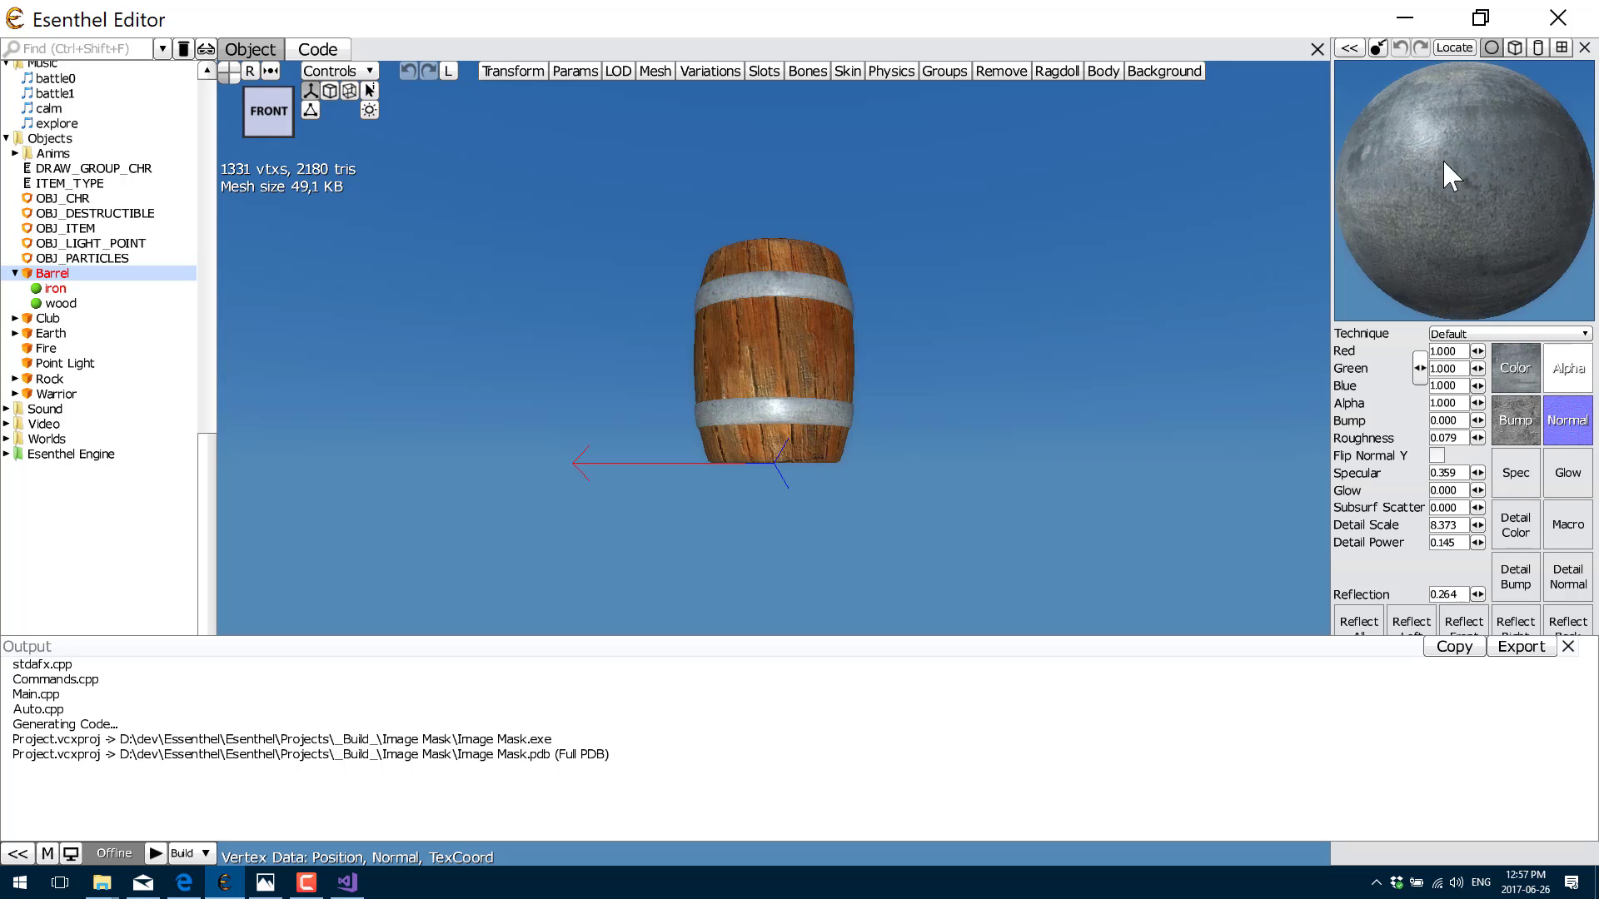
pyautogui.moveTo(78, 333)
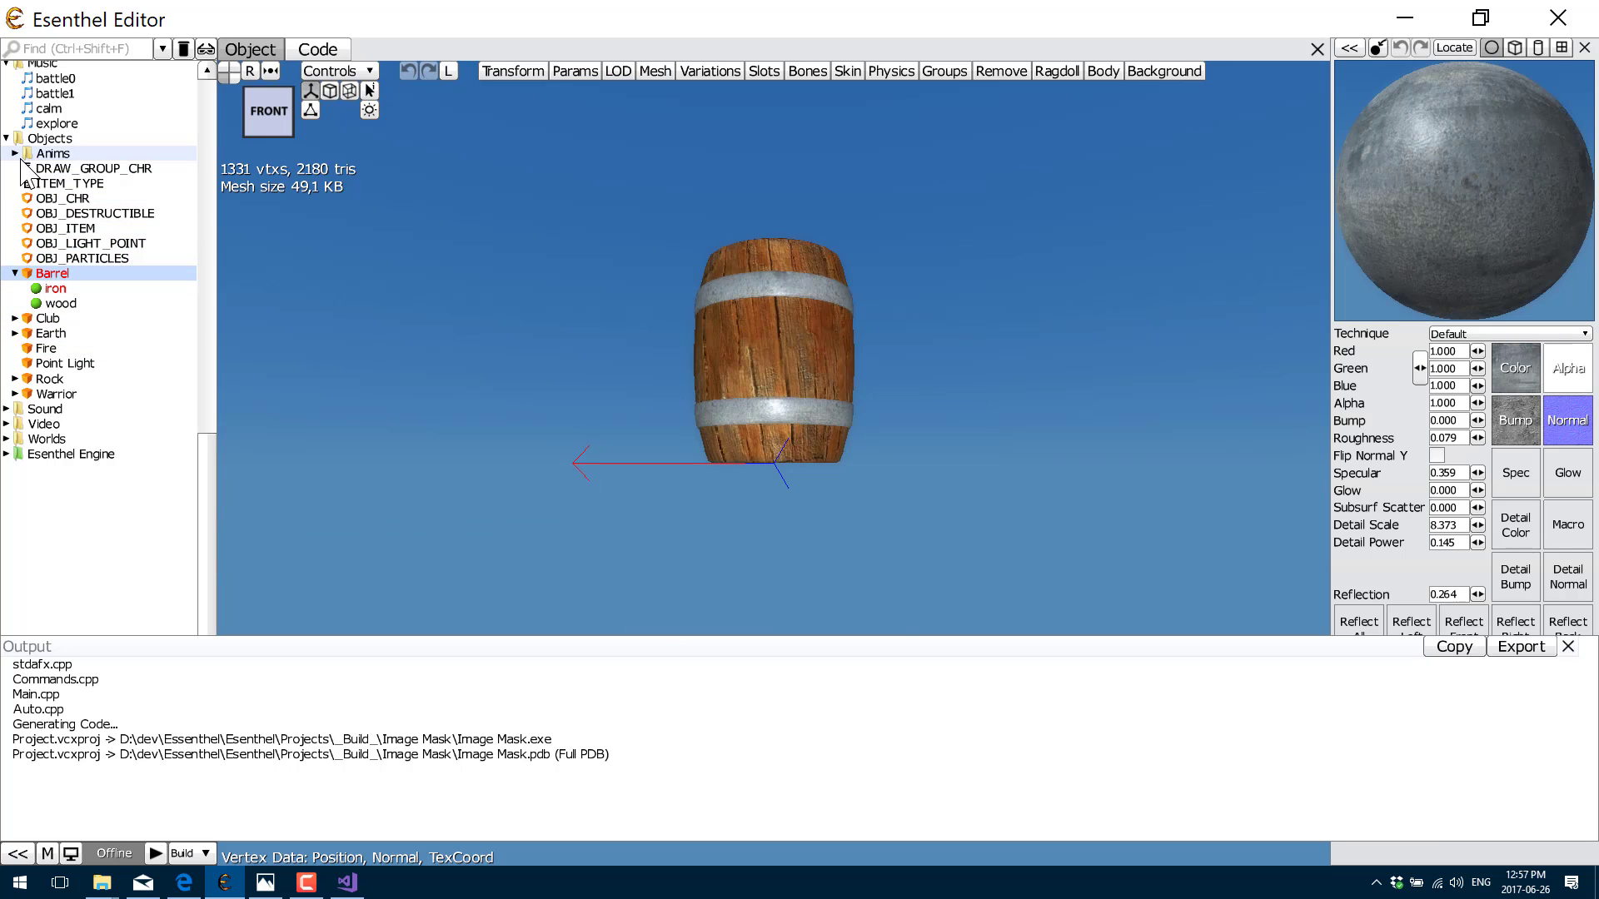
# Step: Expand the Anims folder and scroll through the listed character animations
pyautogui.click(17, 154)
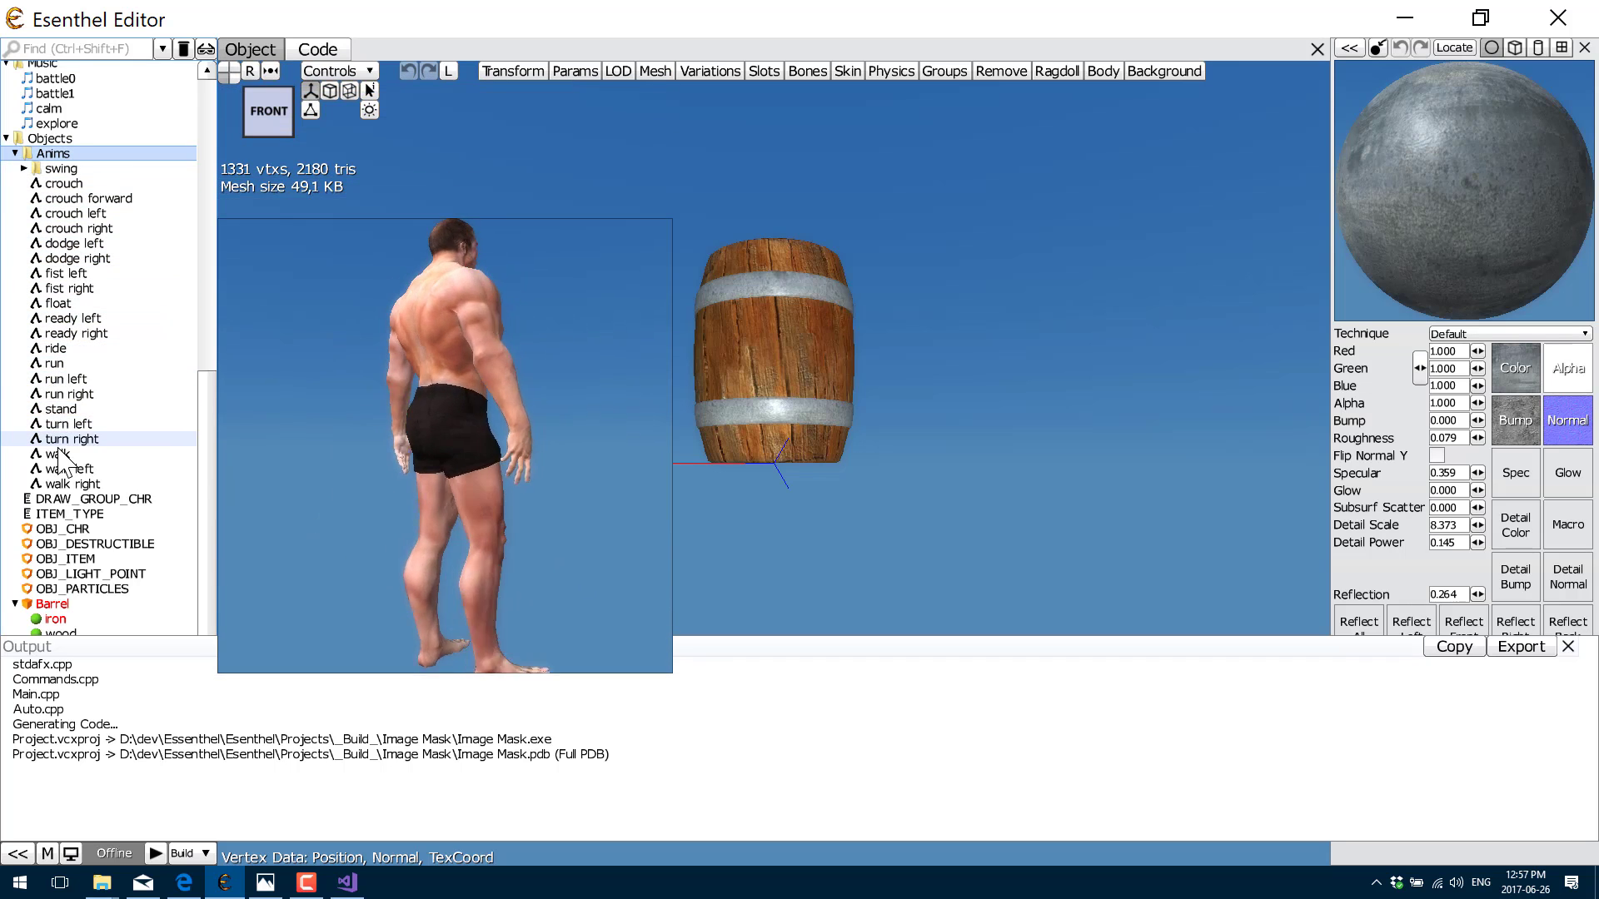
pyautogui.scroll(-8, 192, 325)
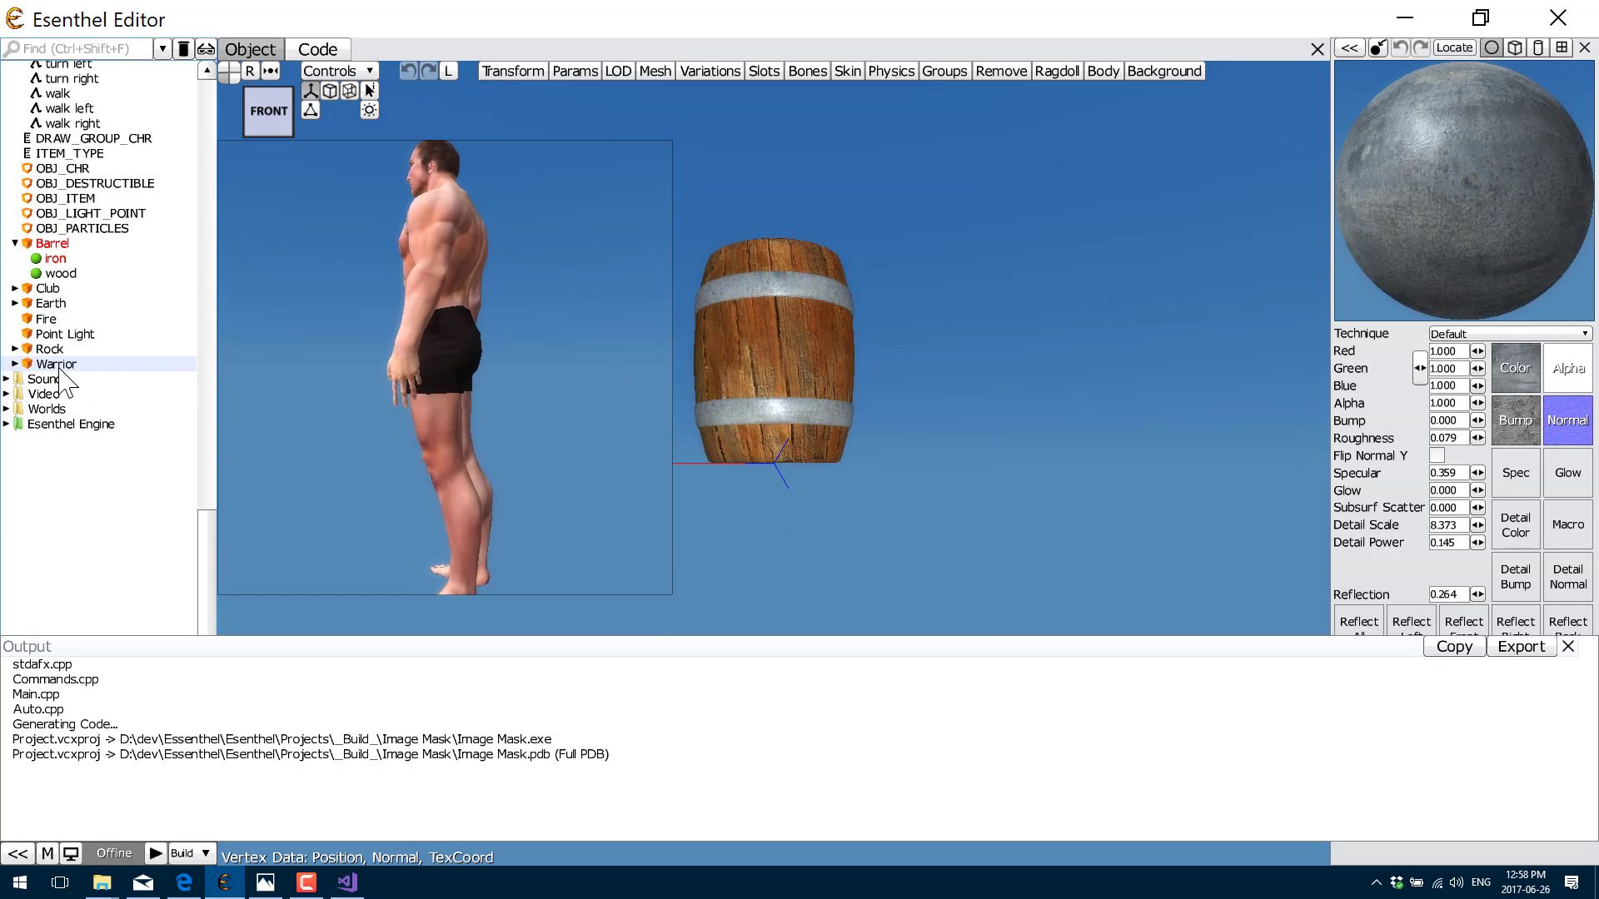
pyautogui.scroll(12, 75, 291)
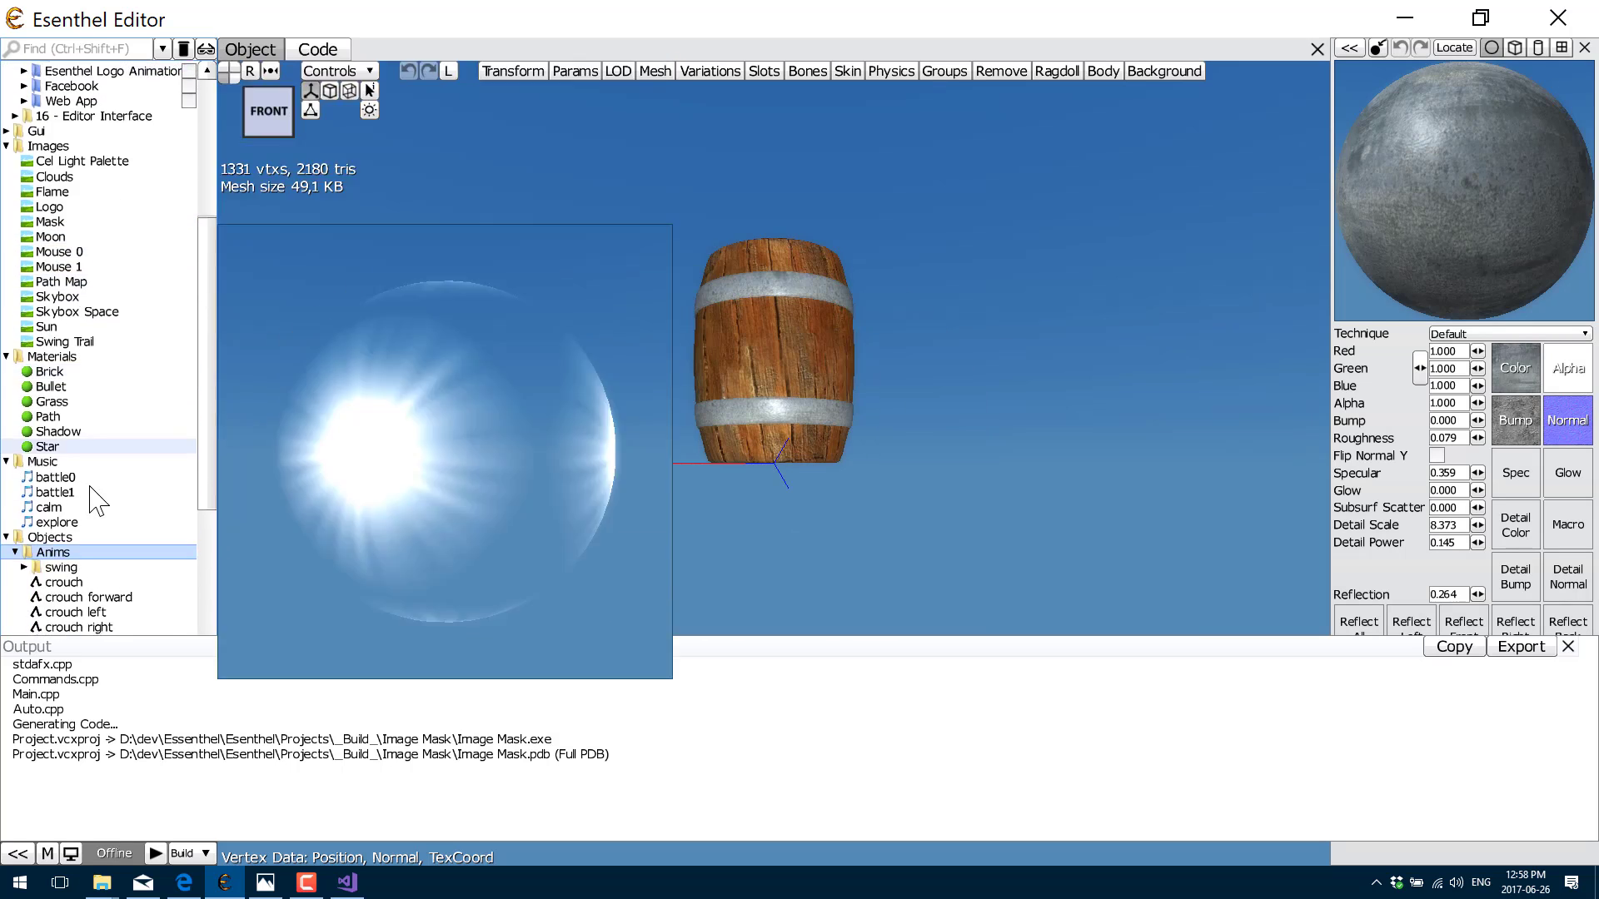
pyautogui.scroll(-10, 98, 500)
pyautogui.scroll(5, 87, 325)
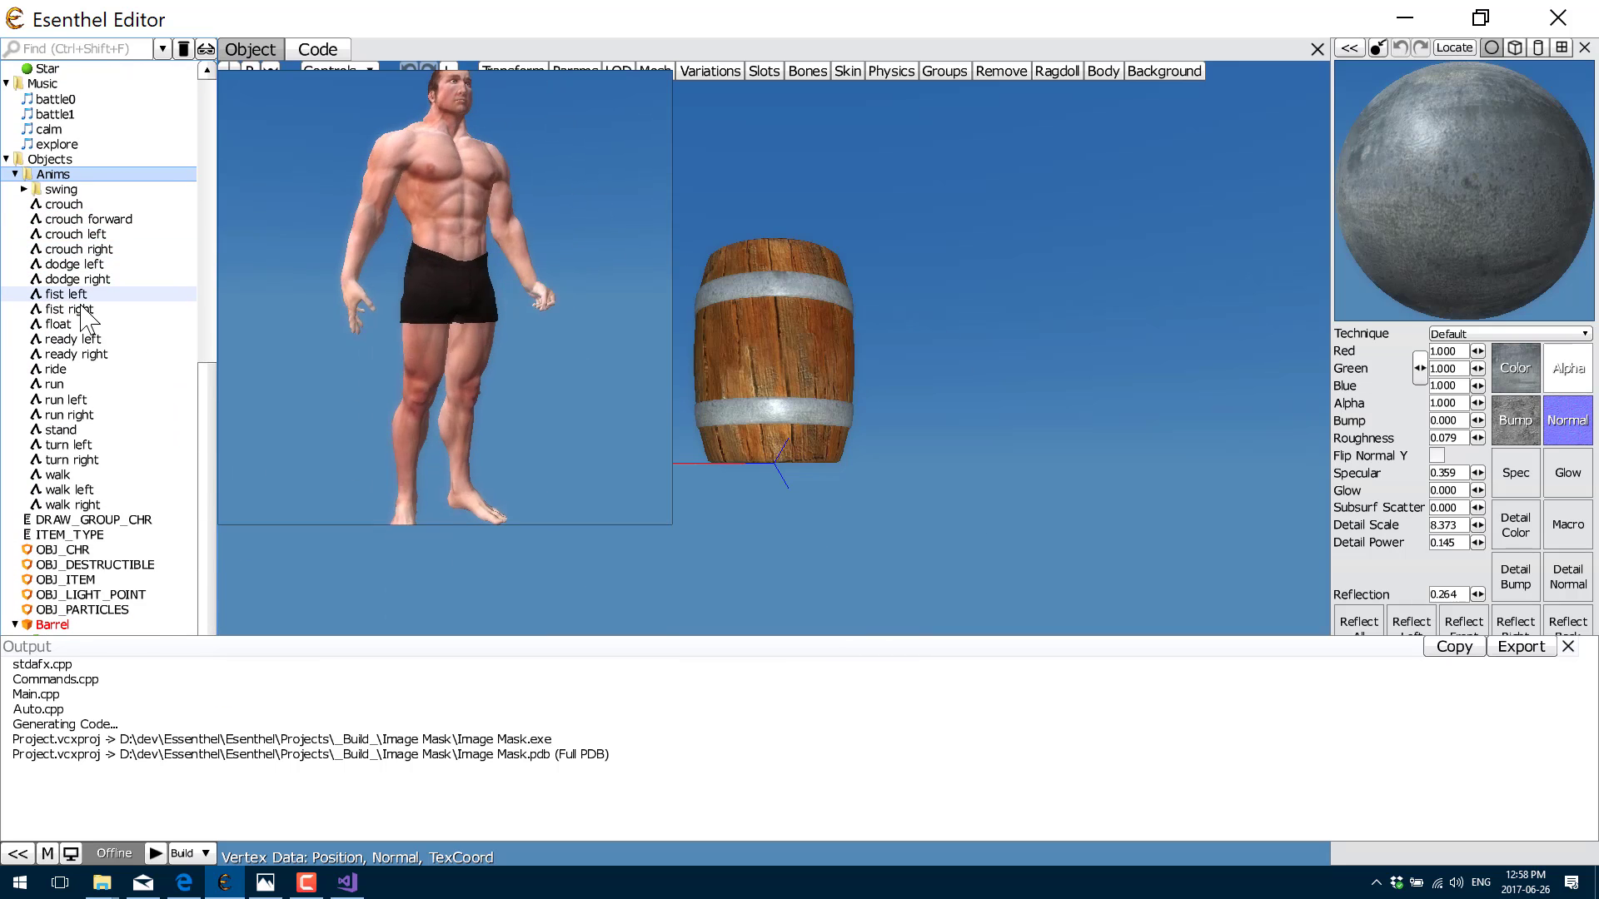
# Step: Preview the ride animation in the Animation Editor, then close the editor
pyautogui.click(78, 372)
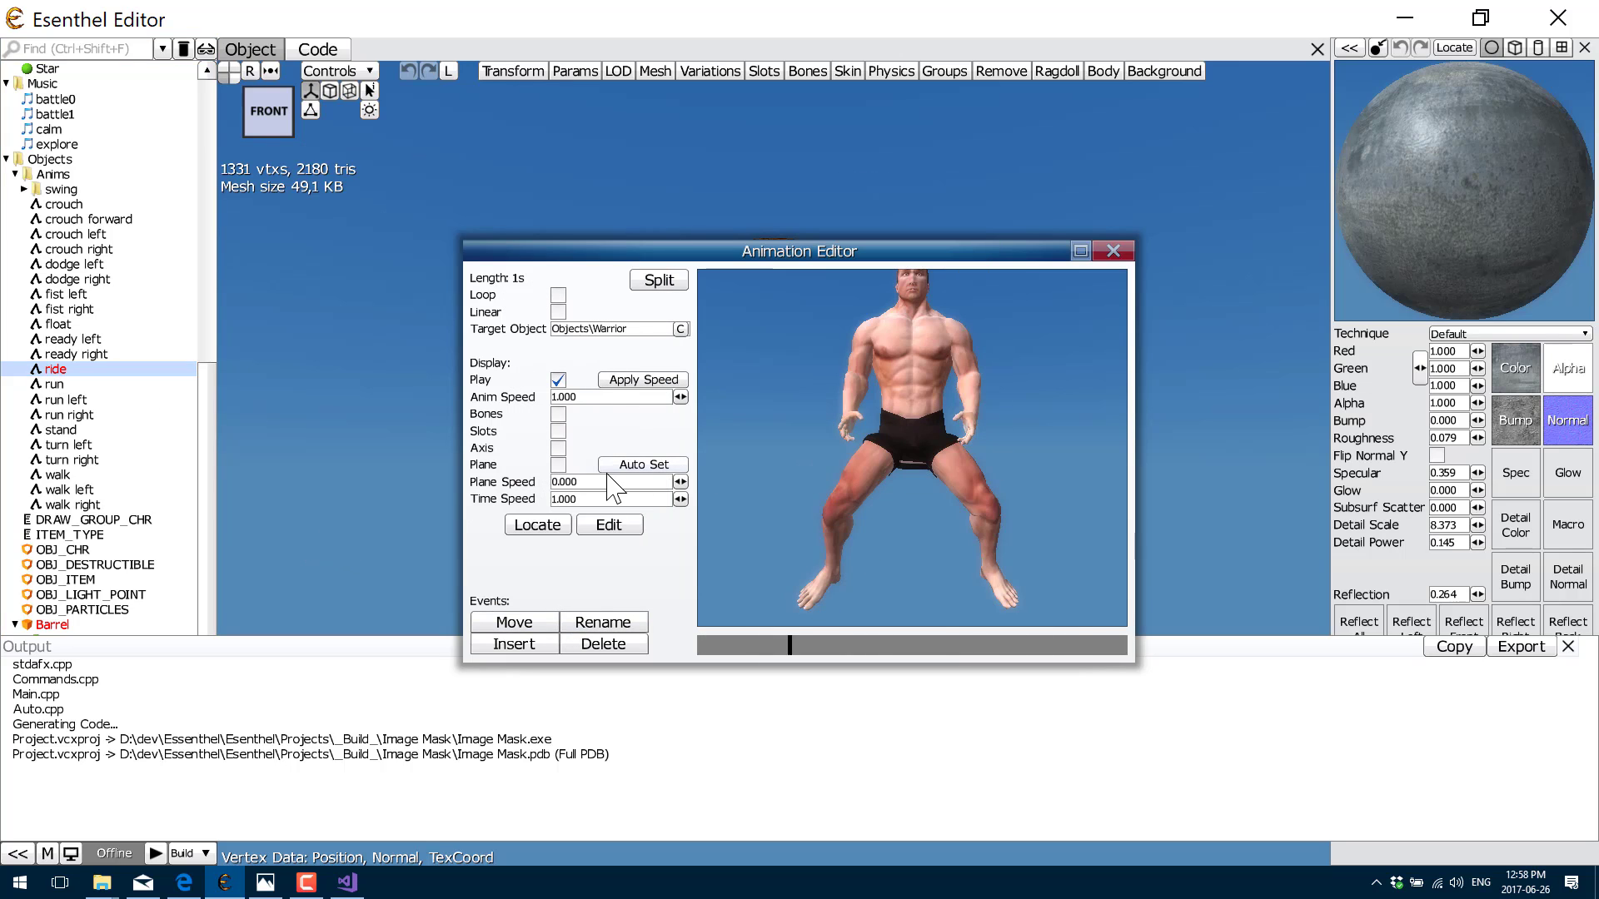
pyautogui.click(1113, 251)
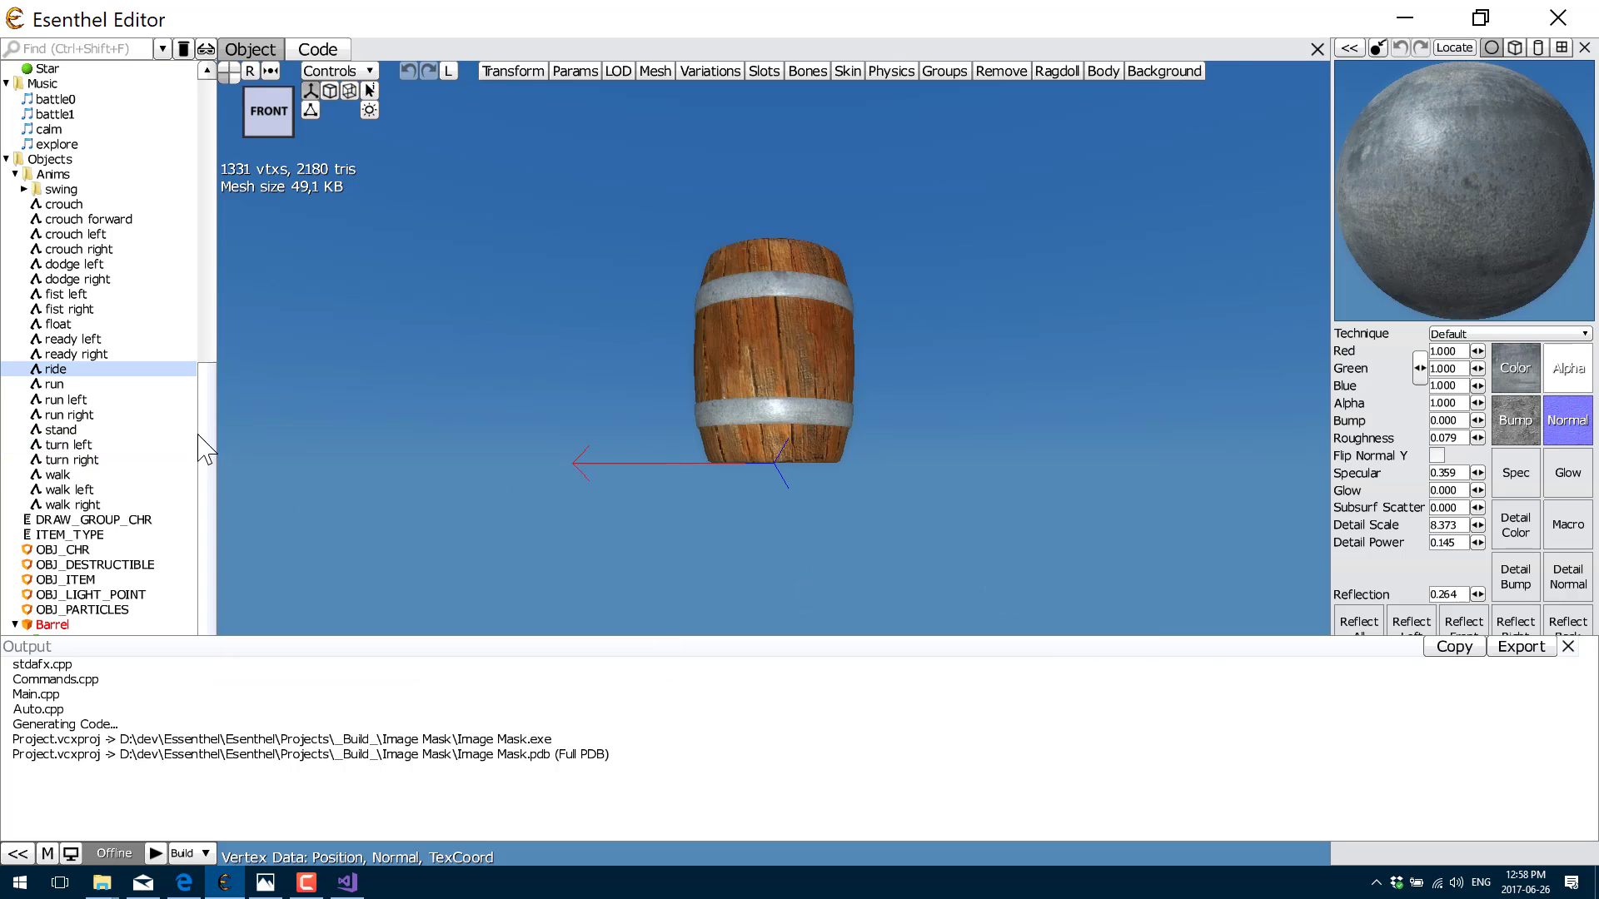
pyautogui.scroll(-7, 81, 476)
pyautogui.scroll(-2, 83, 483)
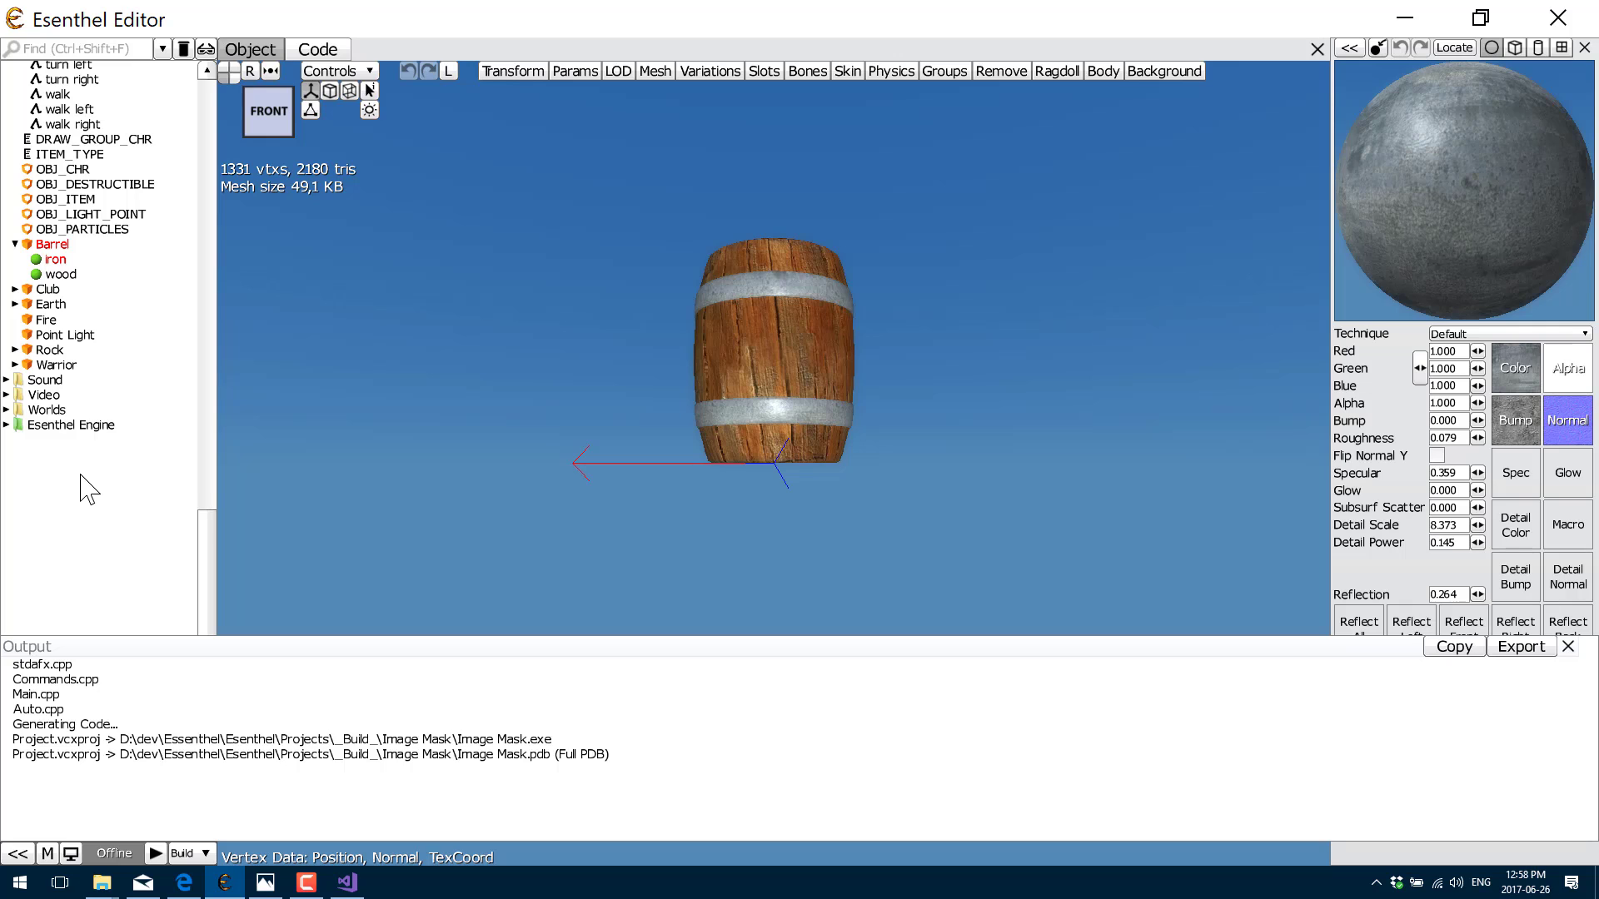
# Step: Expand Video, select the Video clip, and expand Worlds to list Environment, Barrels, Path, Sample and Waypoints
pyautogui.click(46, 394)
pyautogui.moveTo(83, 413)
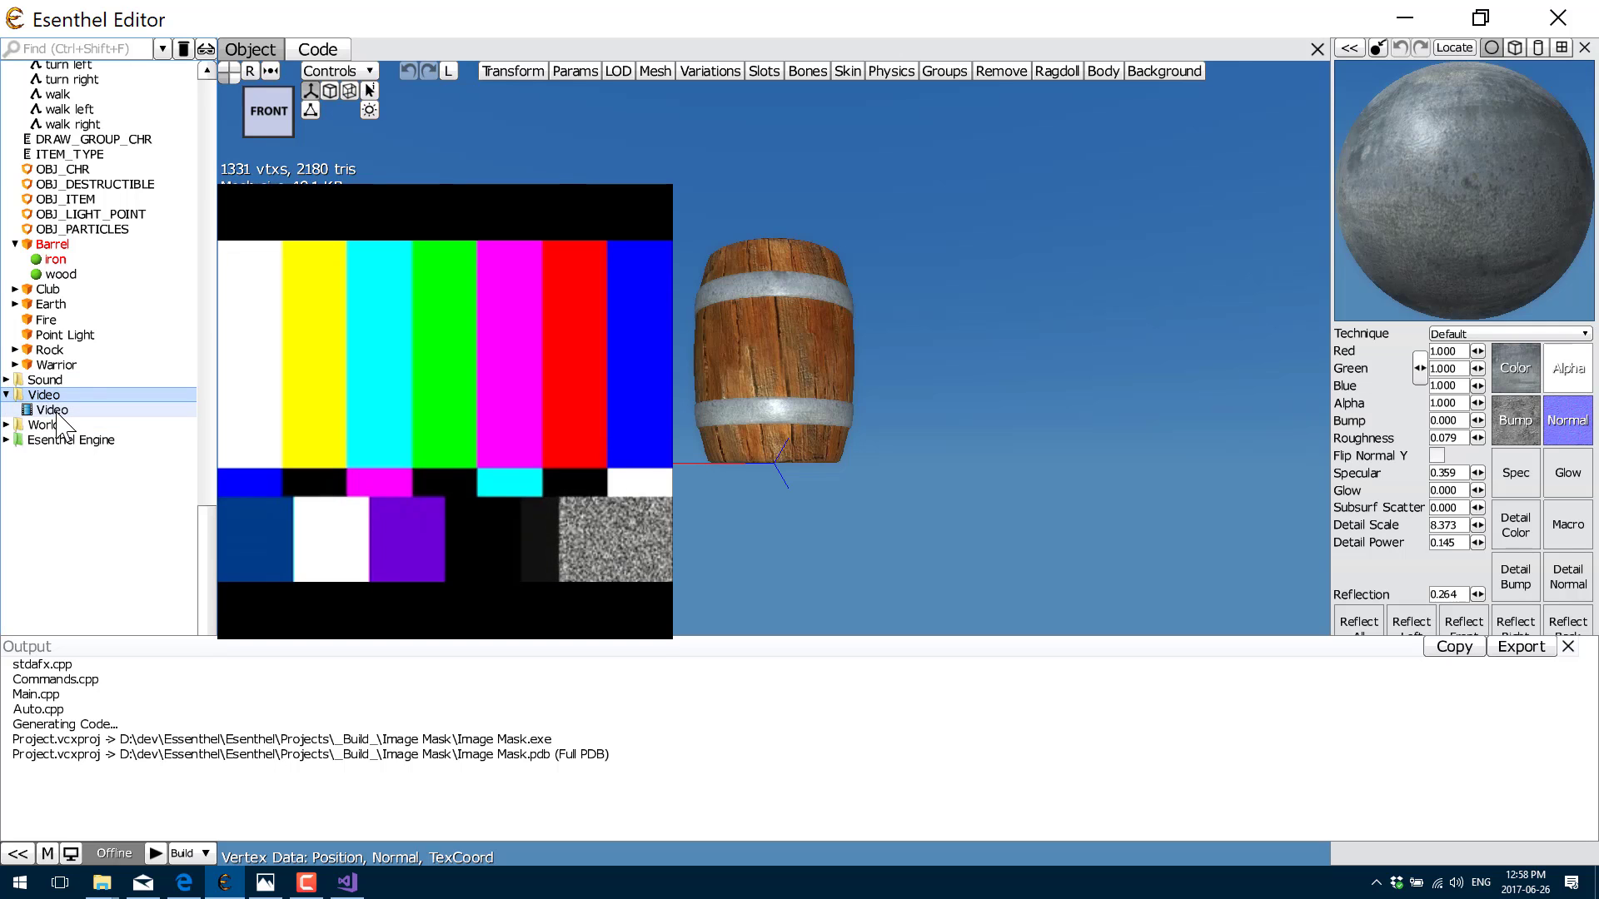
pyautogui.click(57, 412)
pyautogui.click(50, 425)
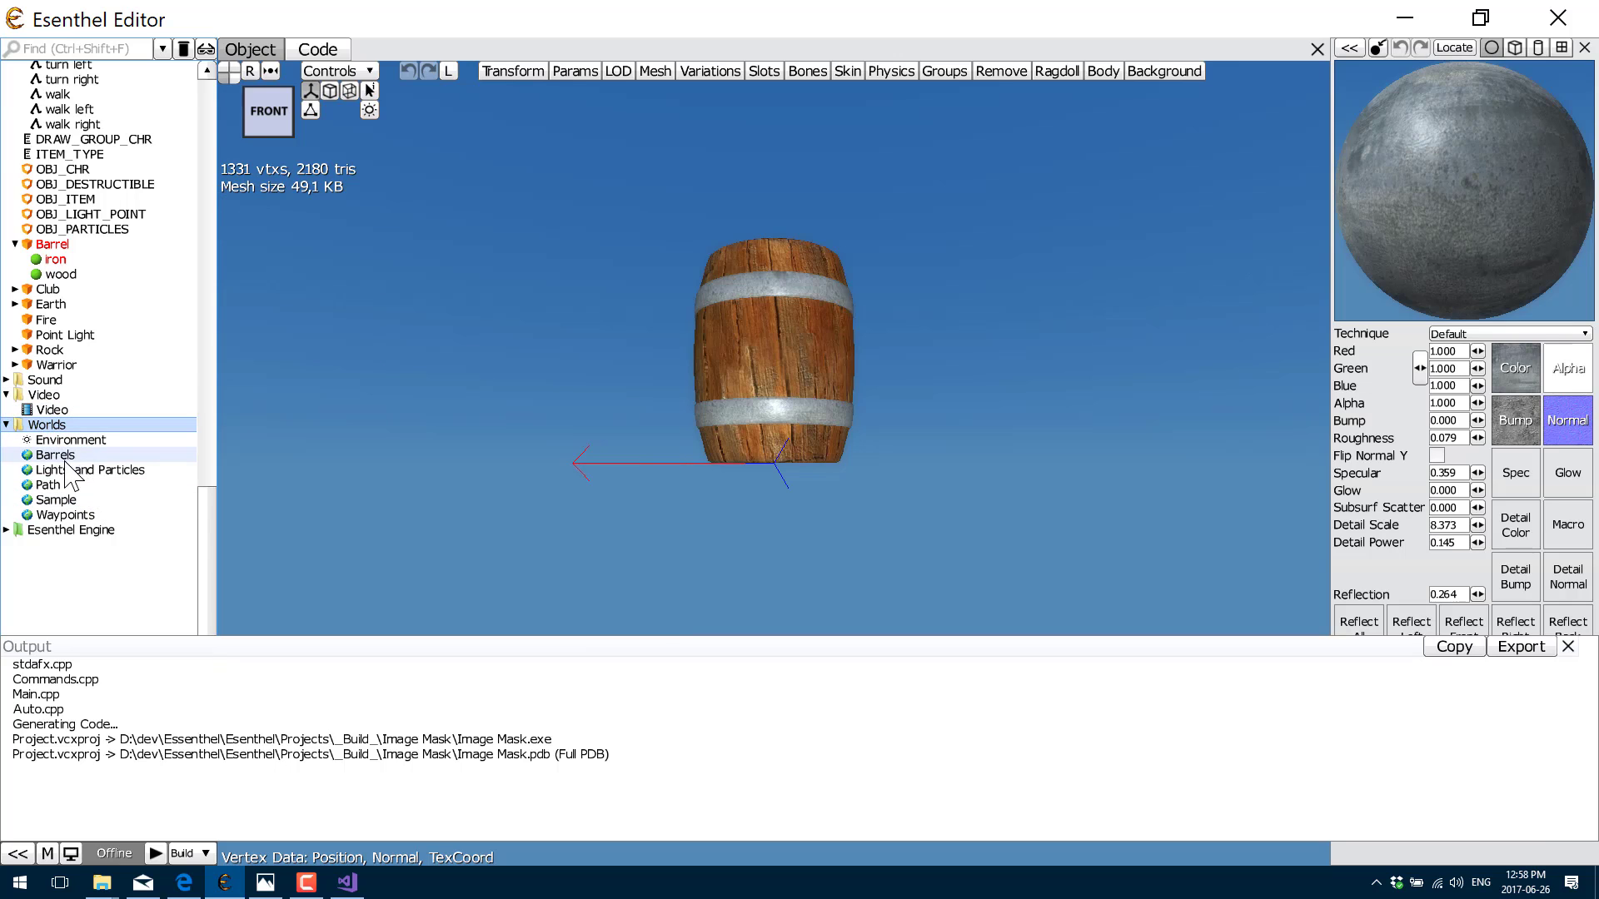
# Step: Open the Sample world and raise a mound in its dirt clearing with the Height Down/Up brush
pyautogui.click(77, 500)
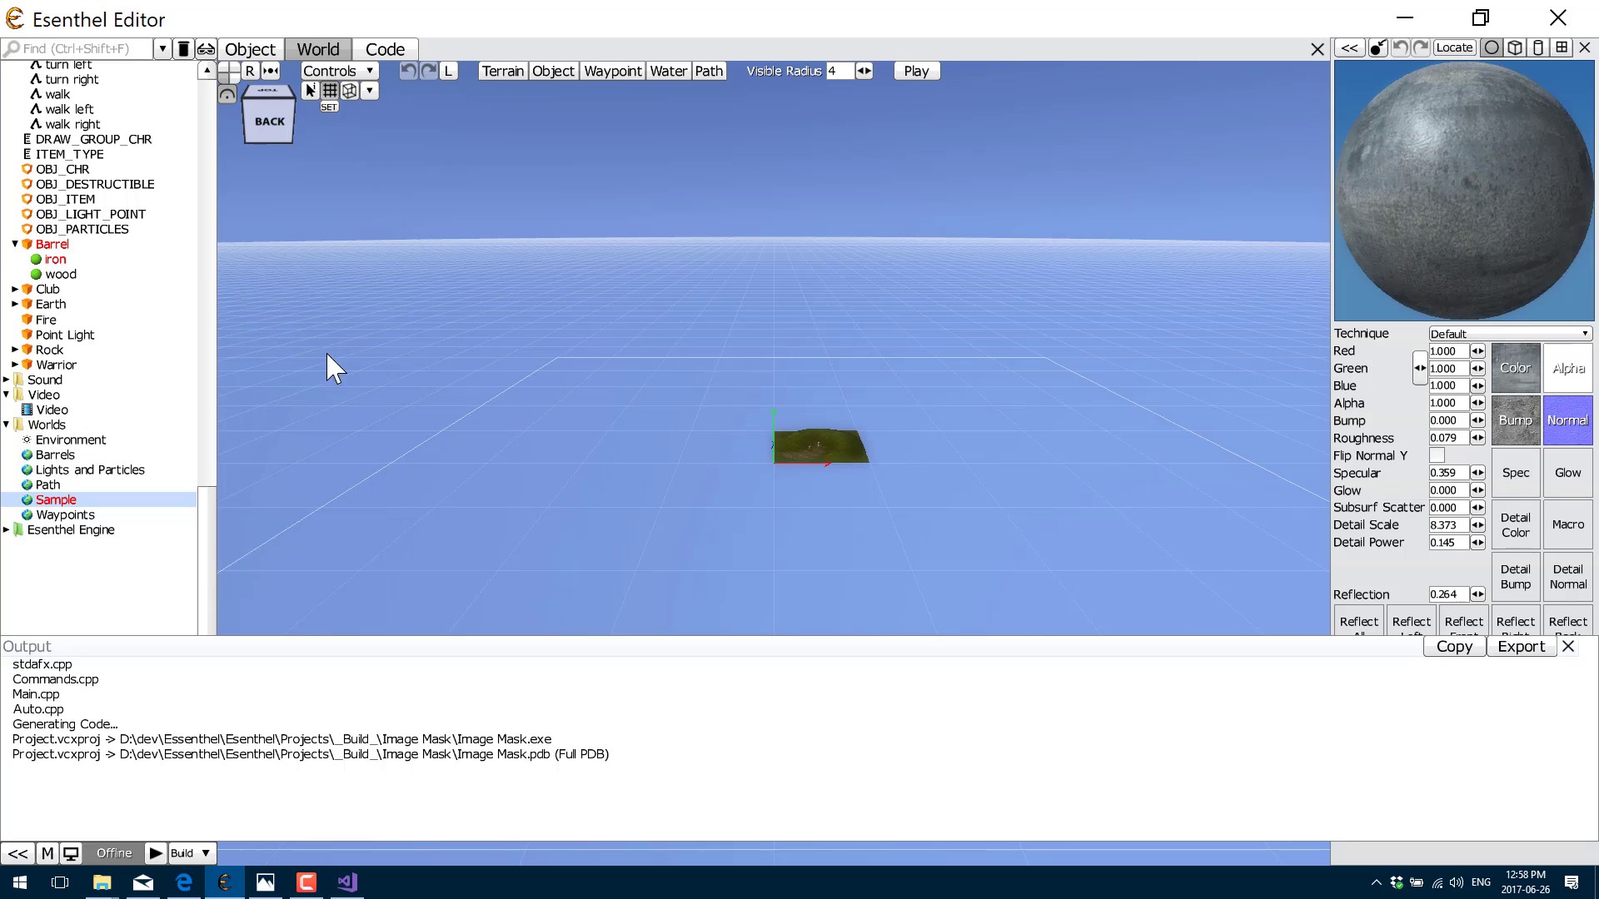
pyautogui.click(496, 73)
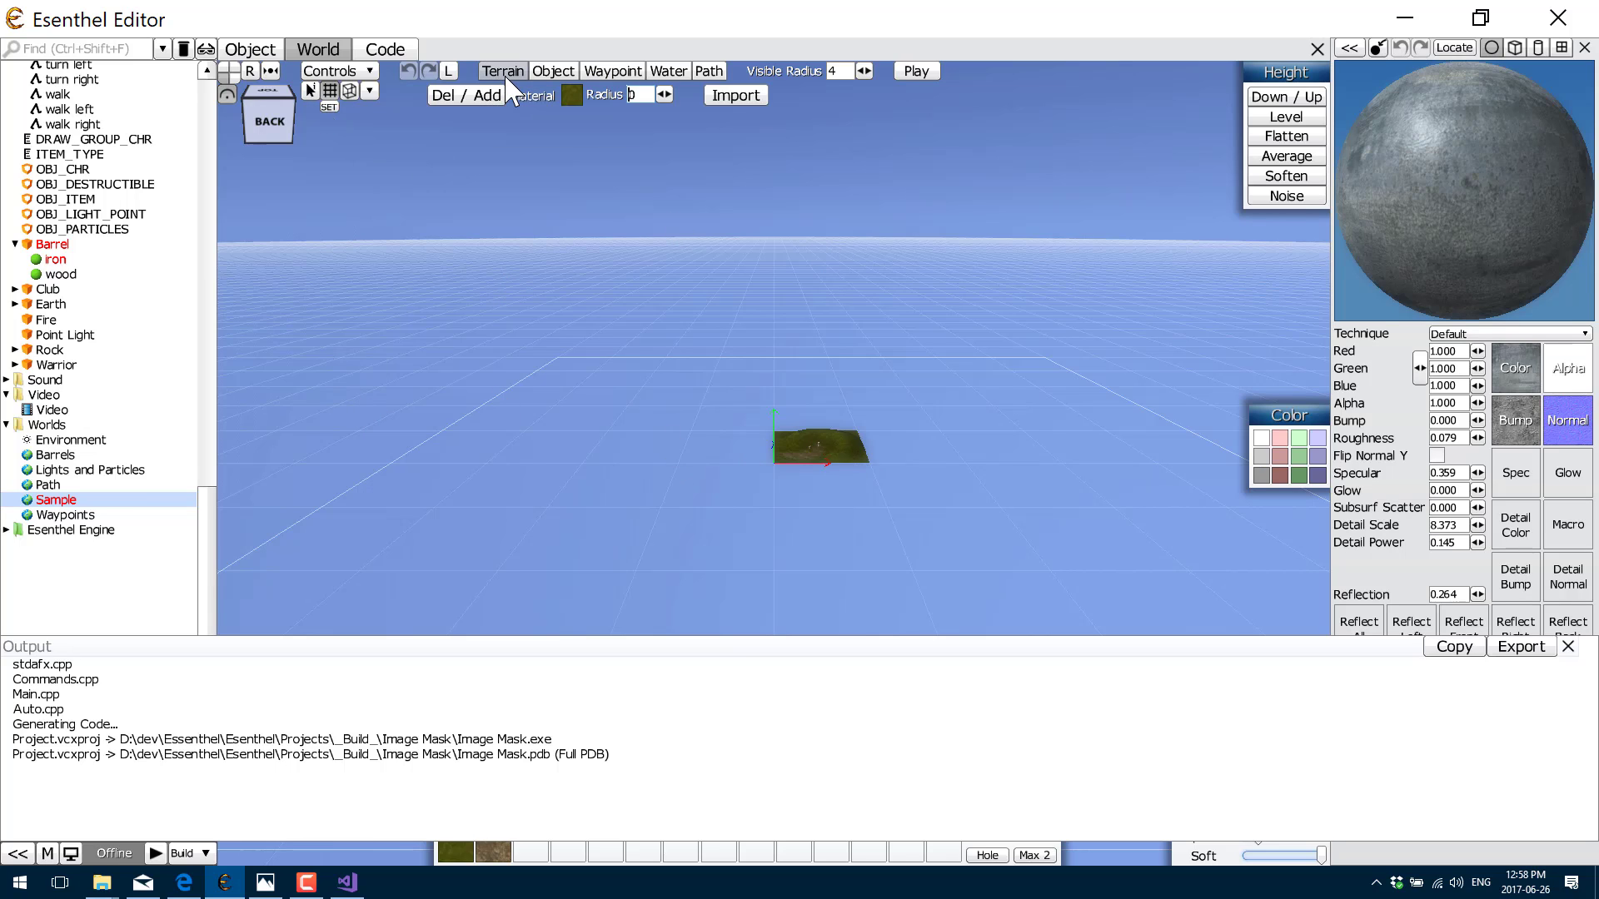
pyautogui.scroll(8, 871, 427)
pyautogui.moveTo(977, 394); pyautogui.dragTo(1042, 314, button='right')
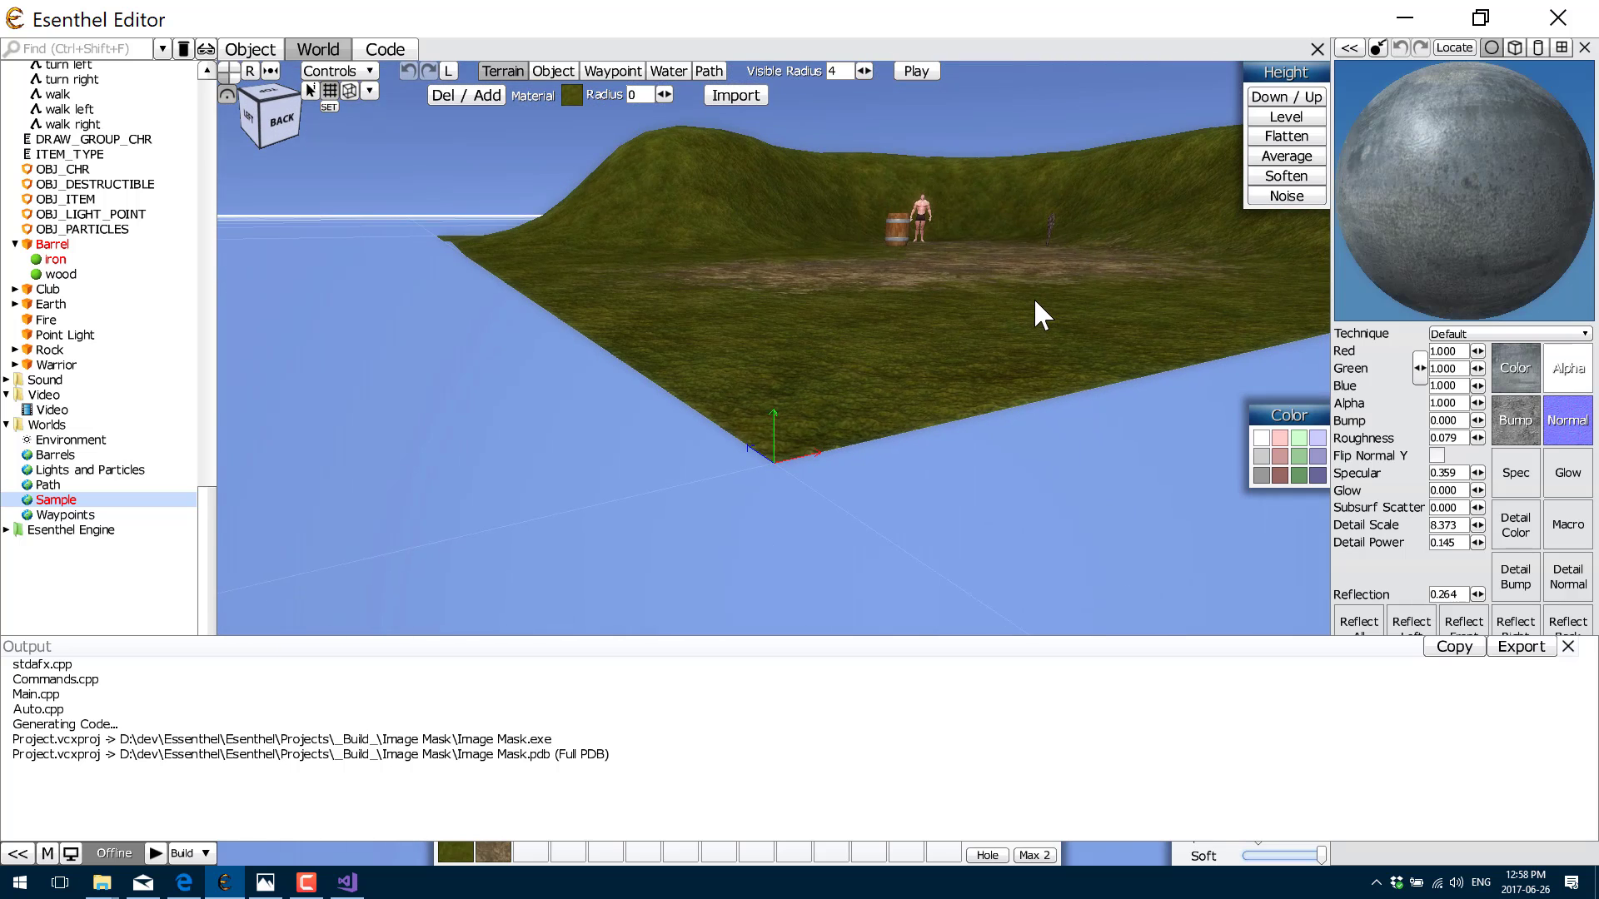
pyautogui.scroll(5, 1032, 297)
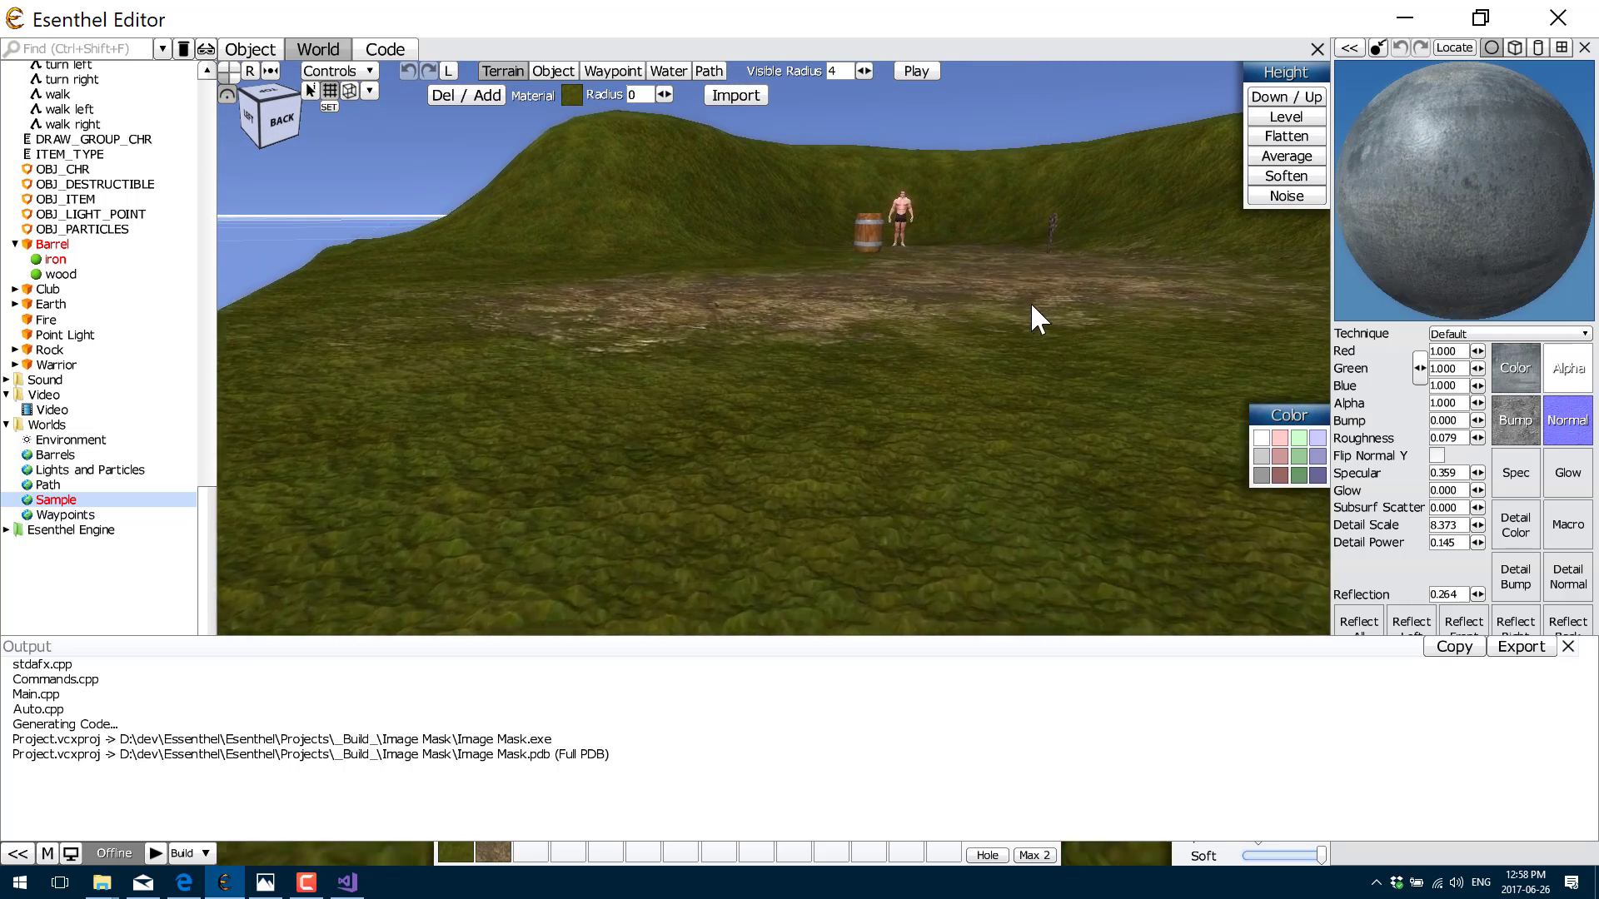
pyautogui.scroll(-5, 1032, 297)
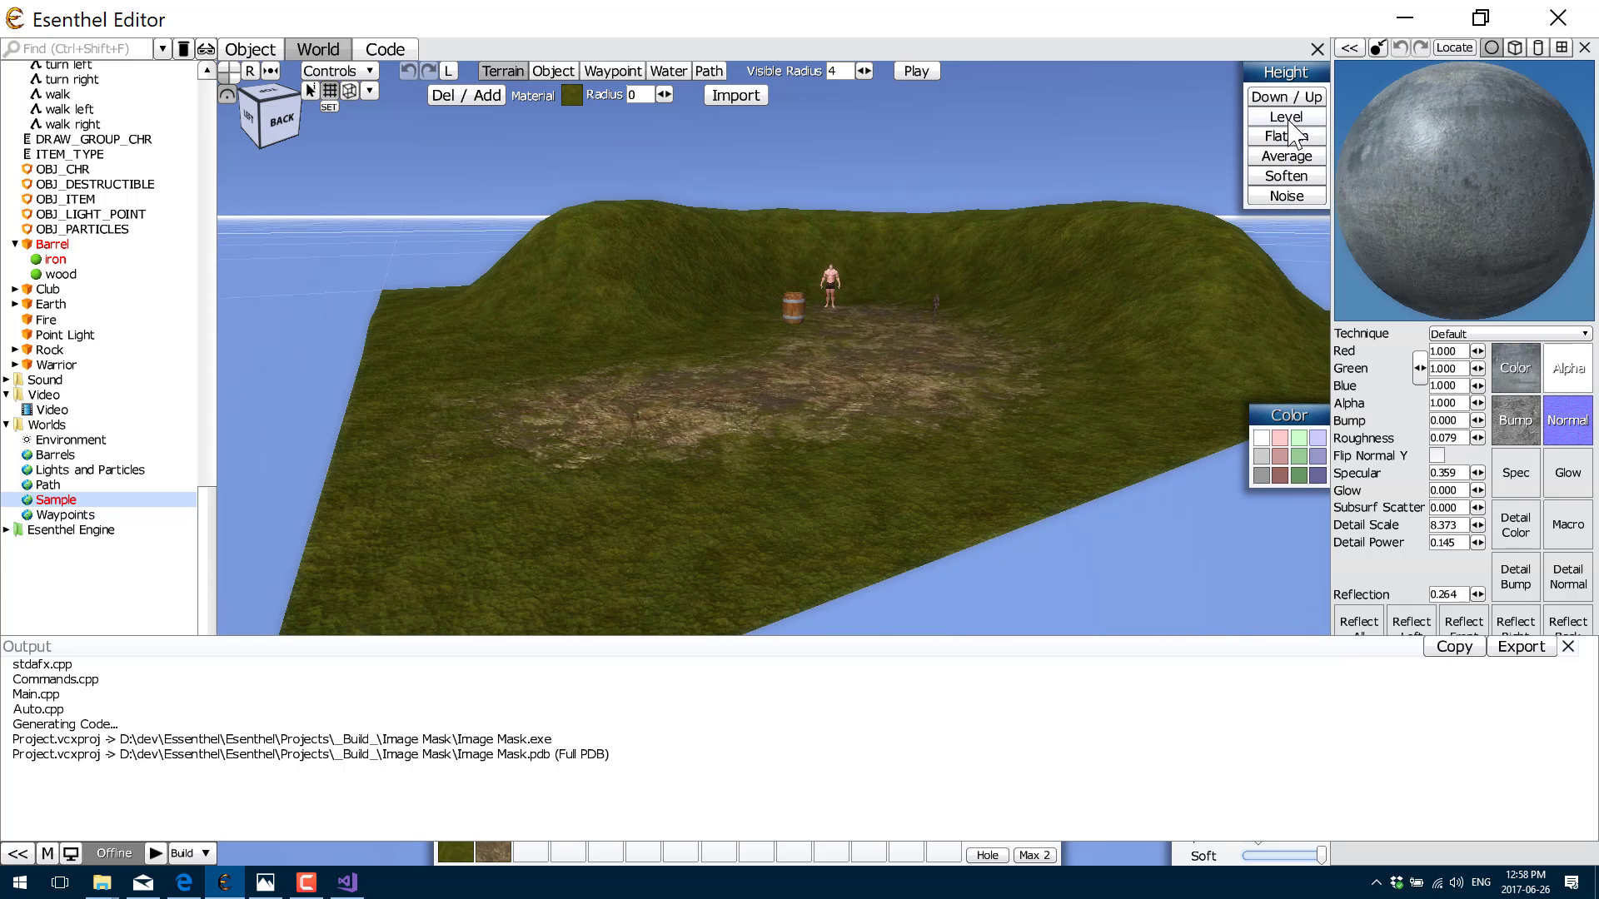
pyautogui.click(1274, 98)
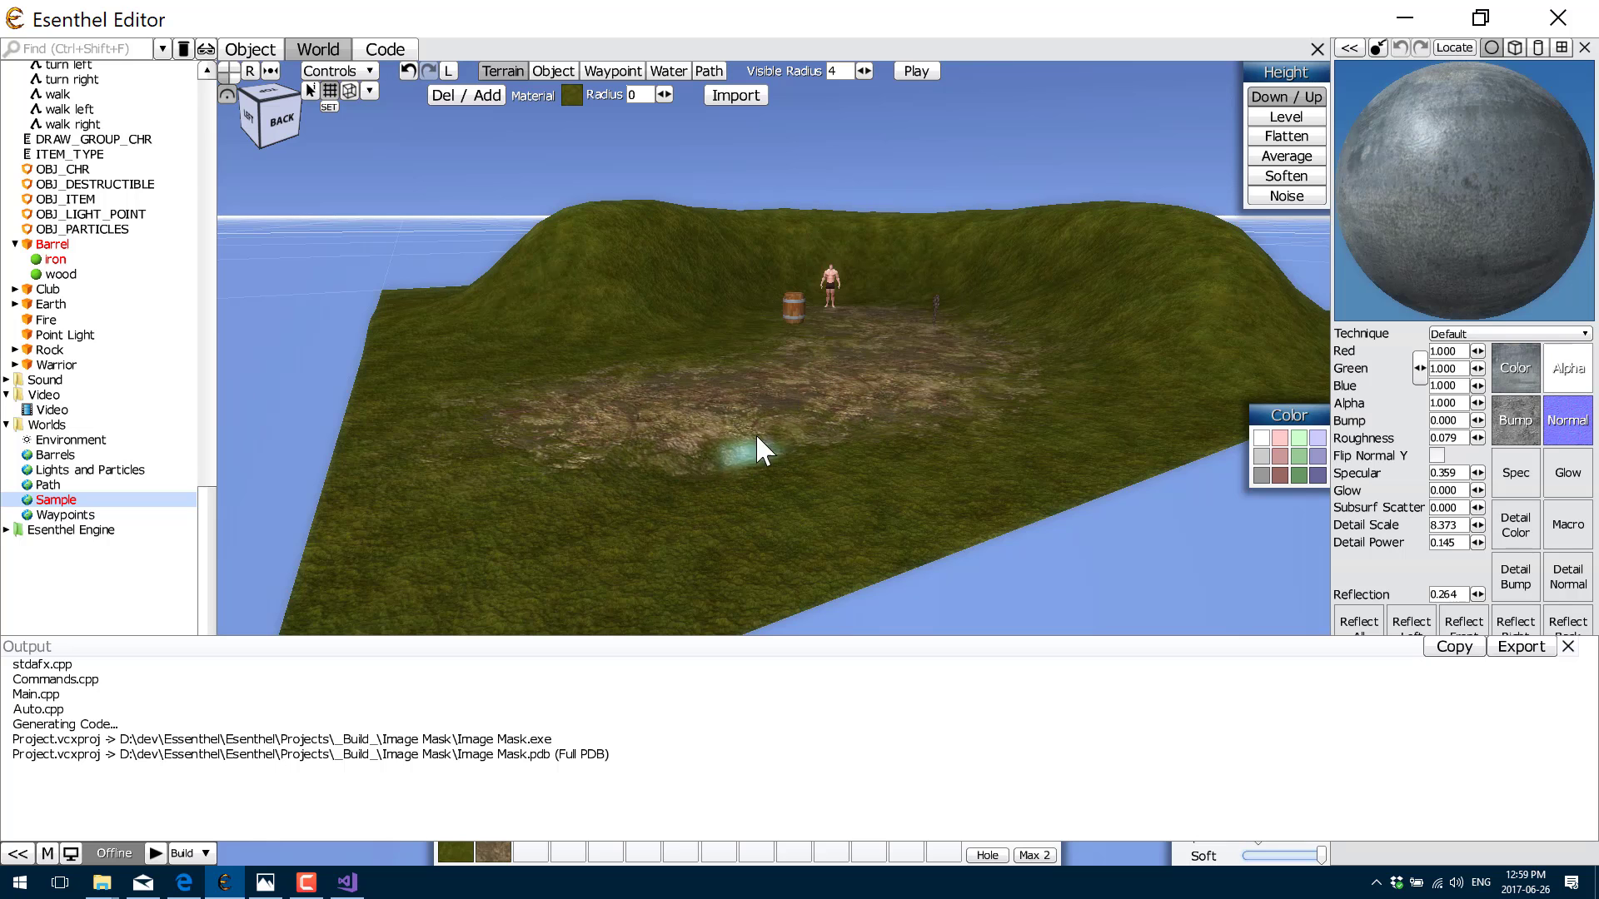
pyautogui.moveTo(812, 450)
pyautogui.mouseDown()
pyautogui.moveTo(693, 452)
pyautogui.moveTo(707, 447)
pyautogui.moveTo(686, 437)
pyautogui.moveTo(825, 422)
pyautogui.moveTo(767, 423)
pyautogui.moveTo(818, 451)
pyautogui.moveTo(735, 462)
pyautogui.moveTo(822, 446)
pyautogui.moveTo(852, 401)
pyautogui.moveTo(849, 422)
pyautogui.moveTo(815, 387)
pyautogui.moveTo(857, 406)
pyautogui.mouseUp()
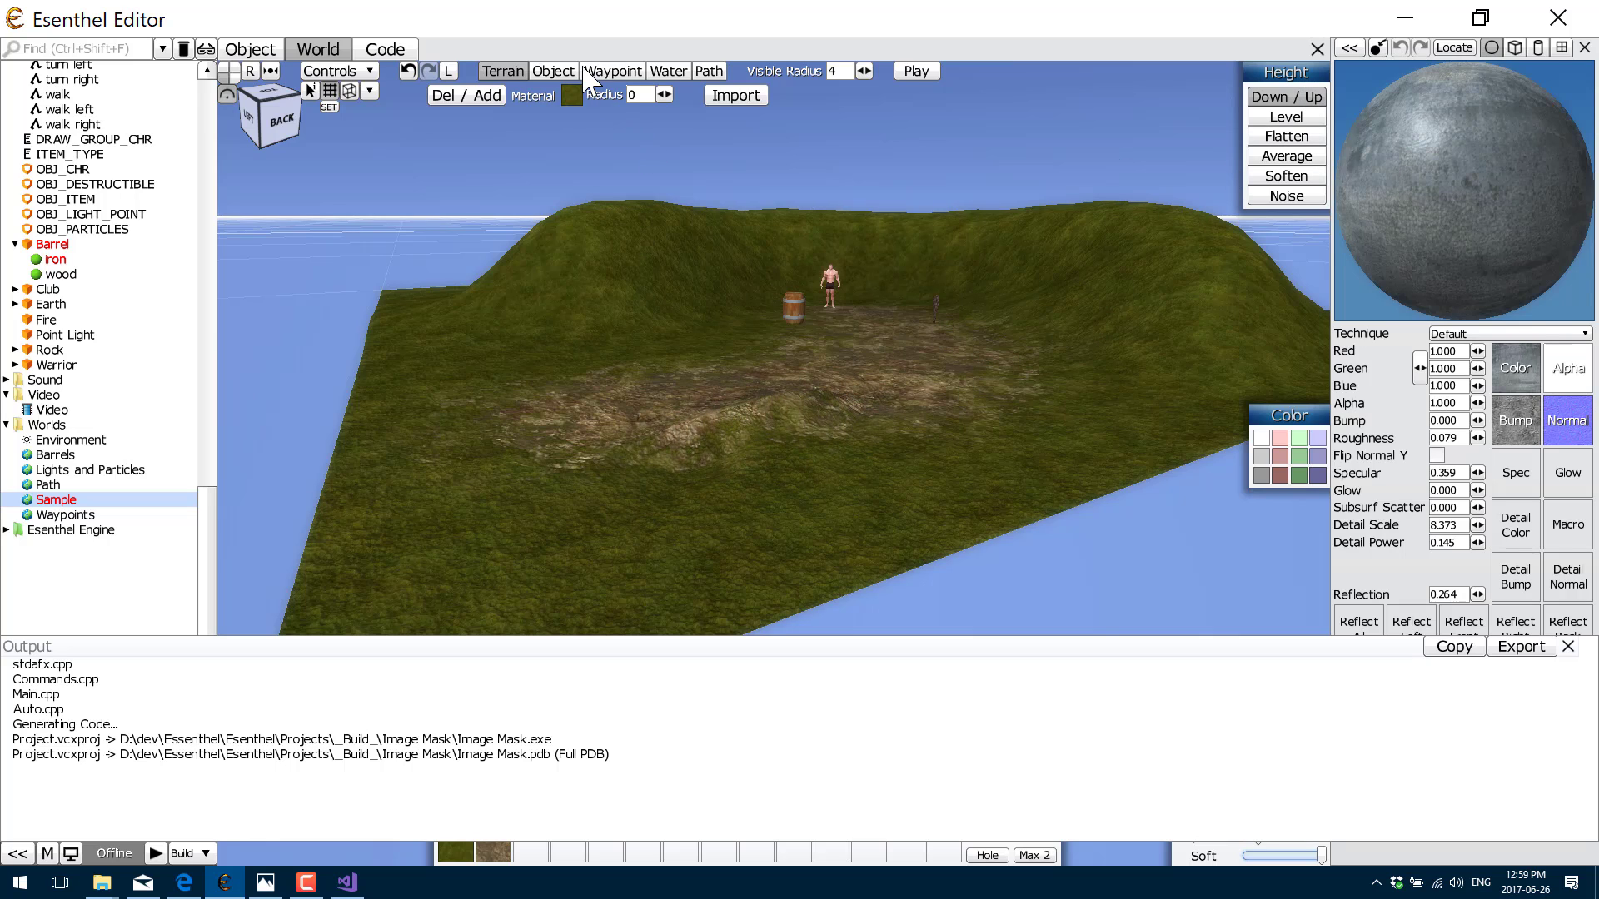
# Step: Move the barrel in the Sample world left to X 11.445
pyautogui.click(554, 71)
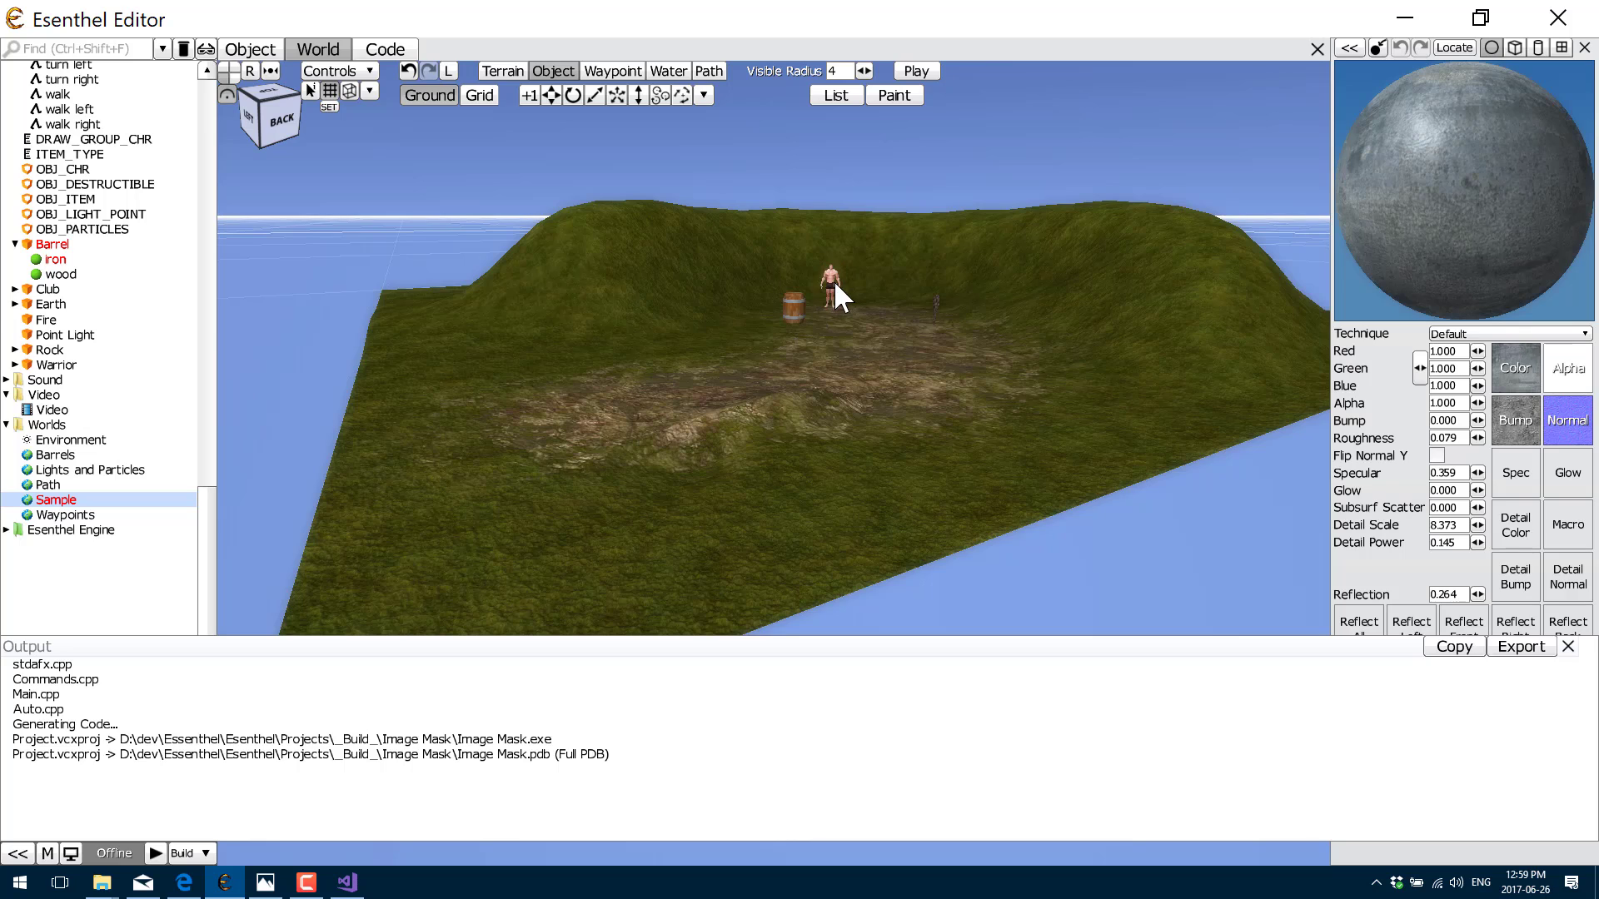
pyautogui.click(793, 325)
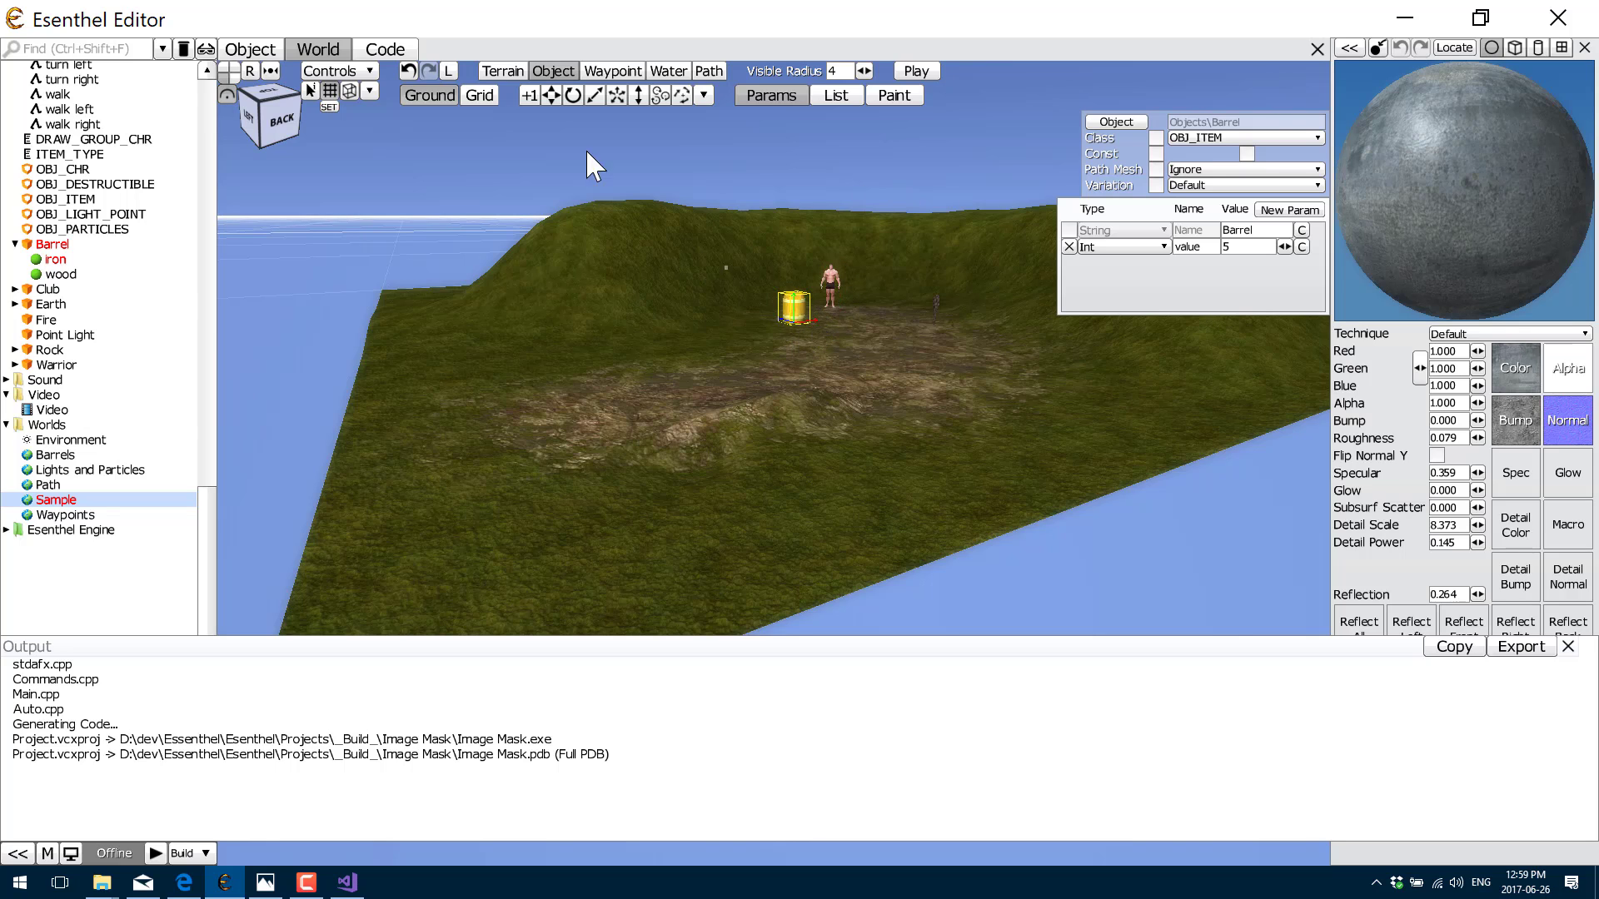
pyautogui.click(548, 96)
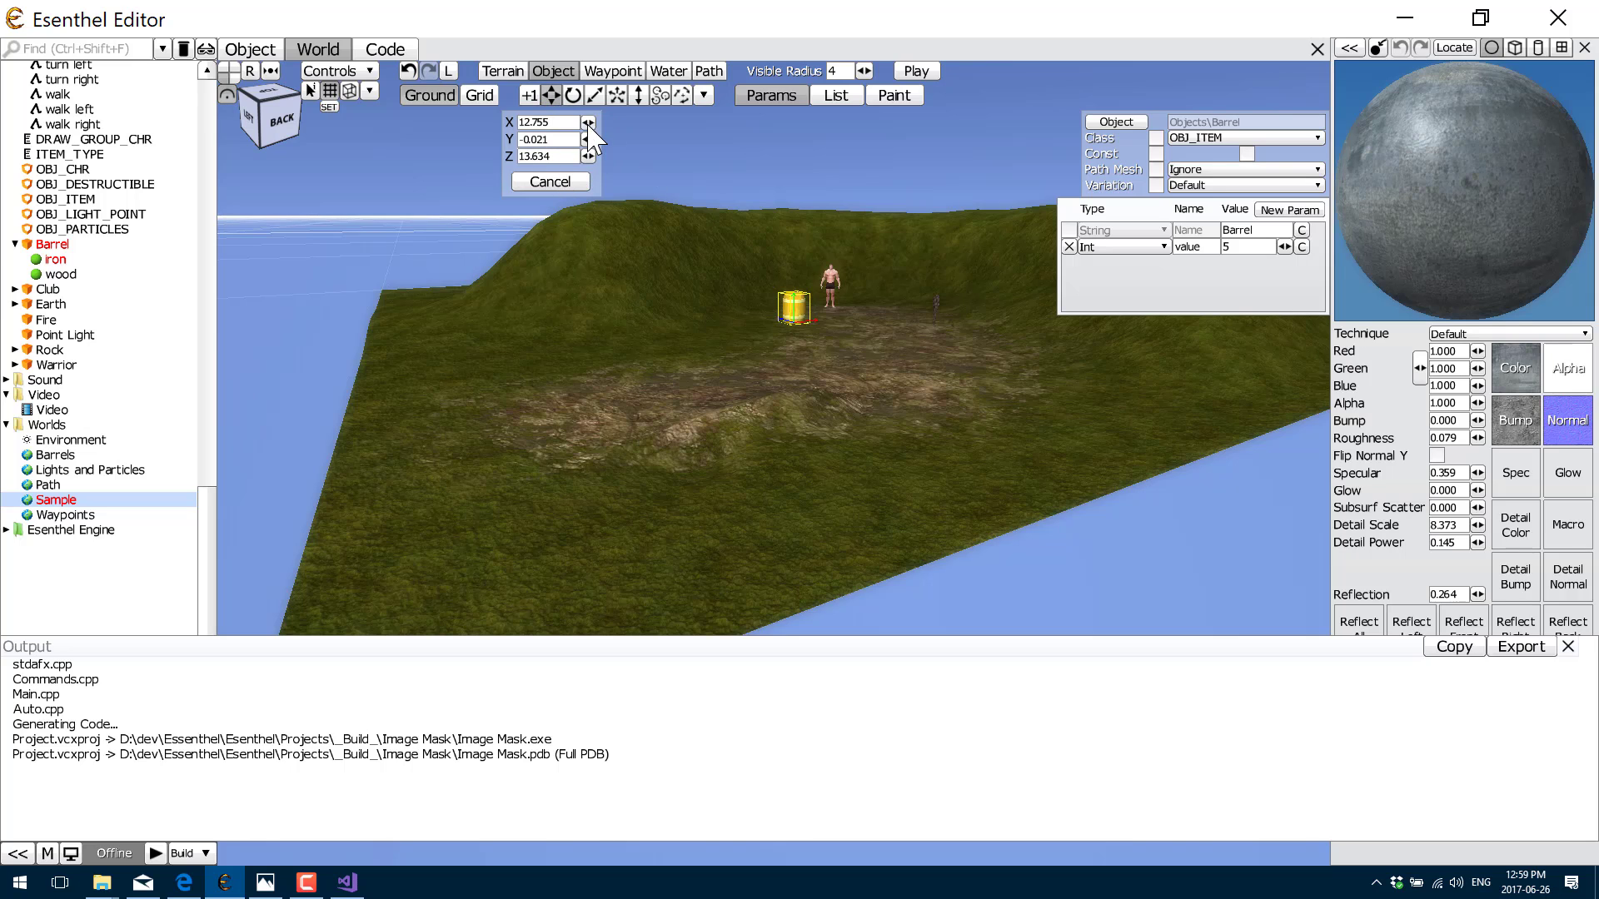
pyautogui.moveTo(594, 125); pyautogui.dragTo(594, 125)
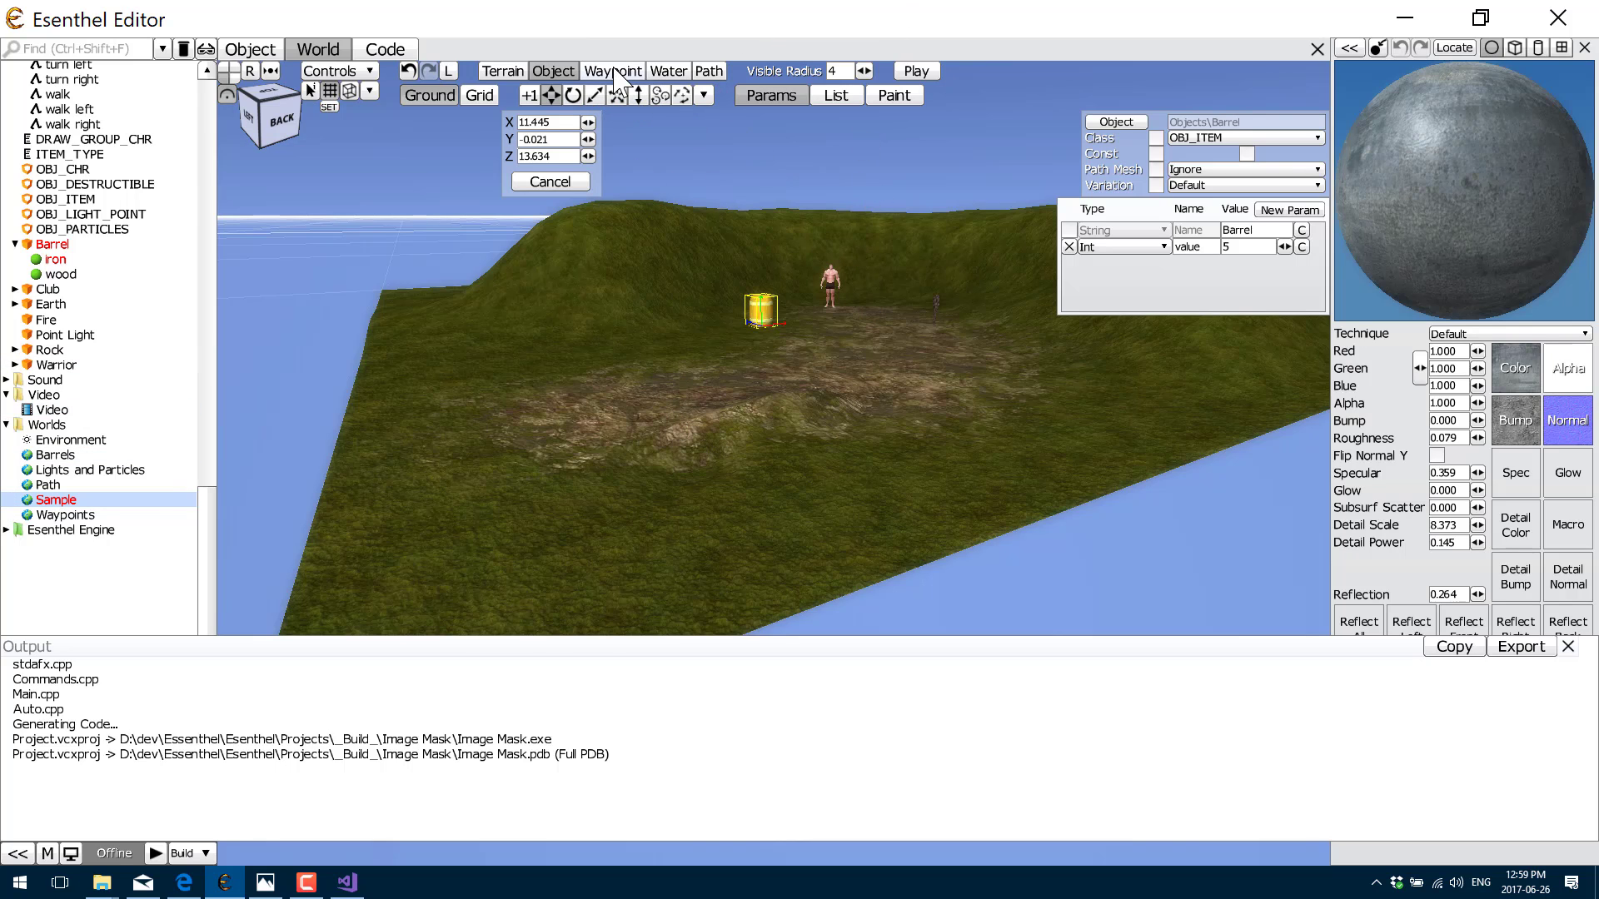
# Step: Step through Waypoint and Water modes to the Path settings, showing the path grid
pyautogui.click(615, 71)
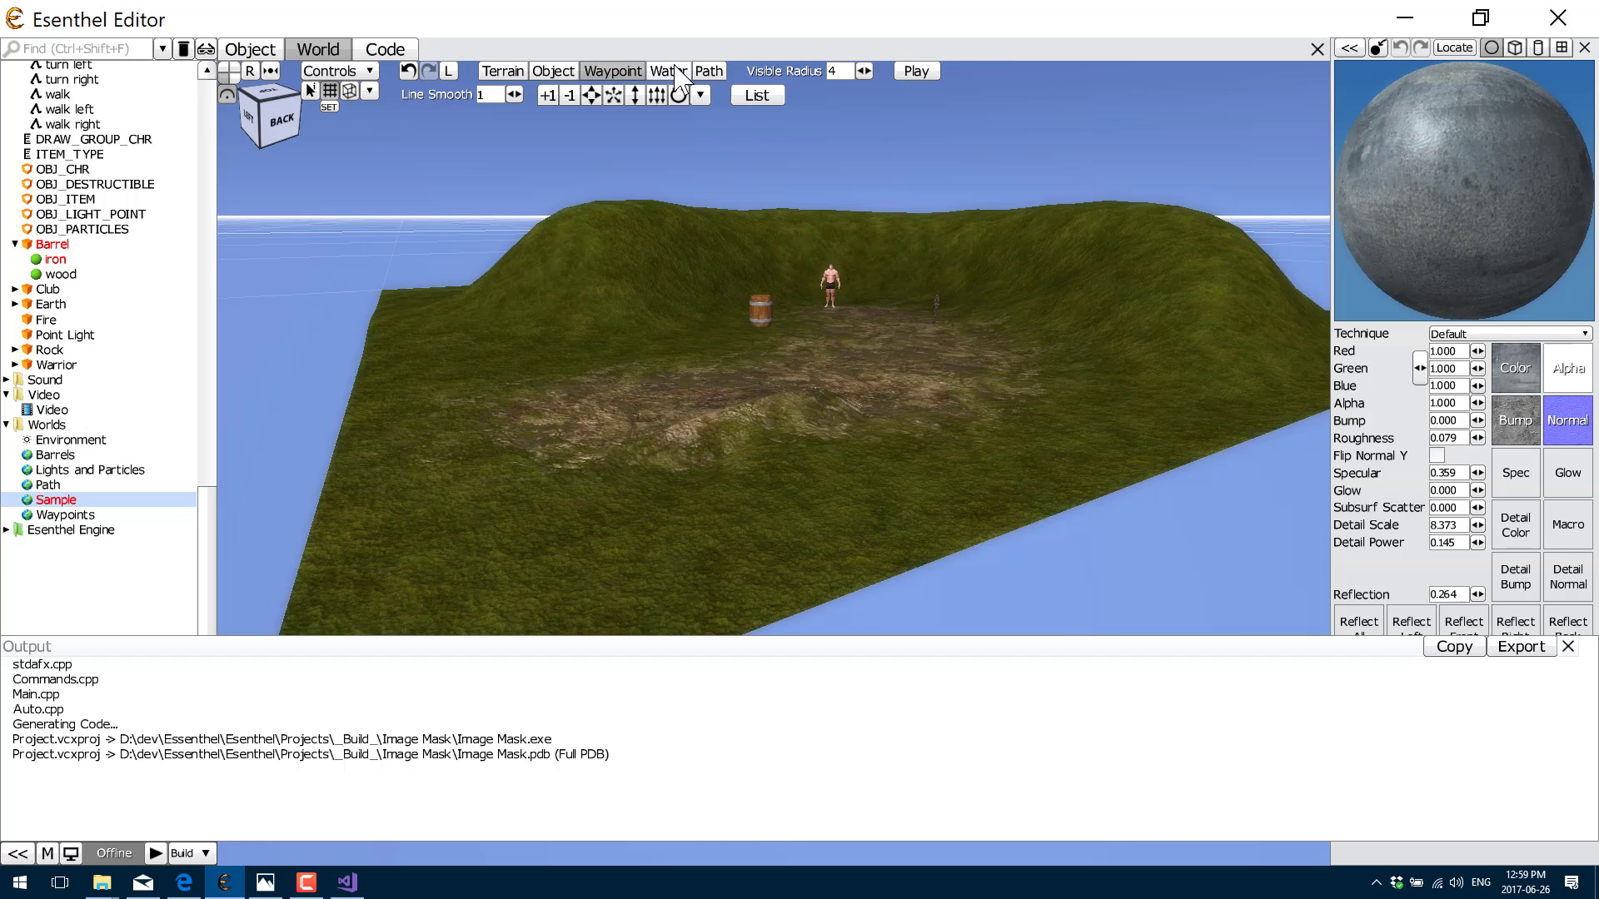
pyautogui.click(675, 71)
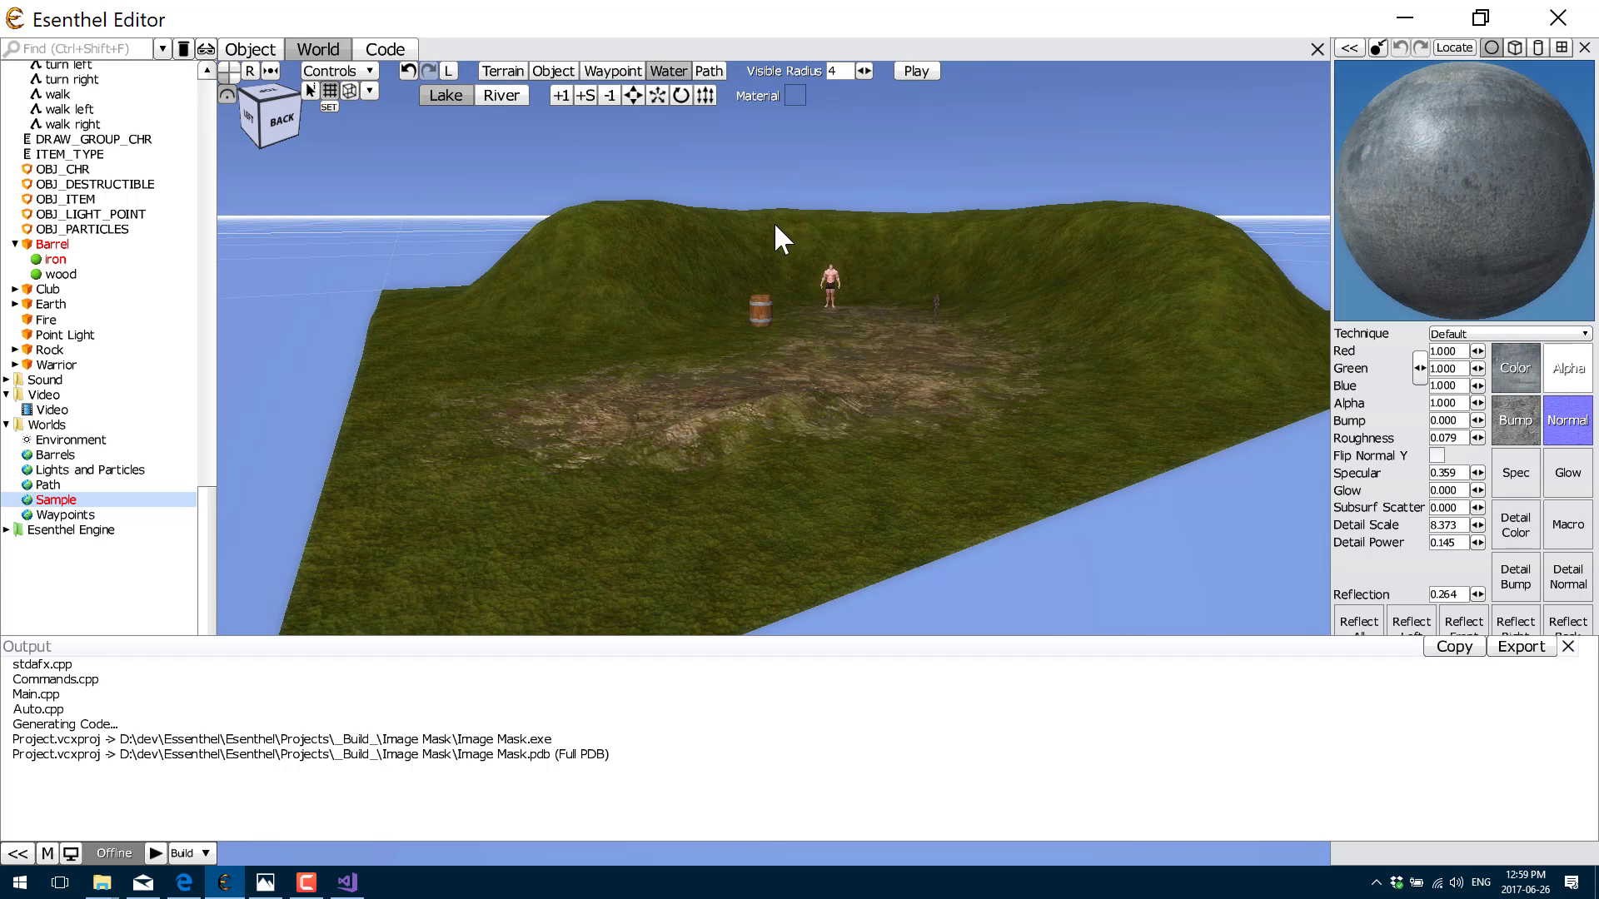
pyautogui.click(709, 73)
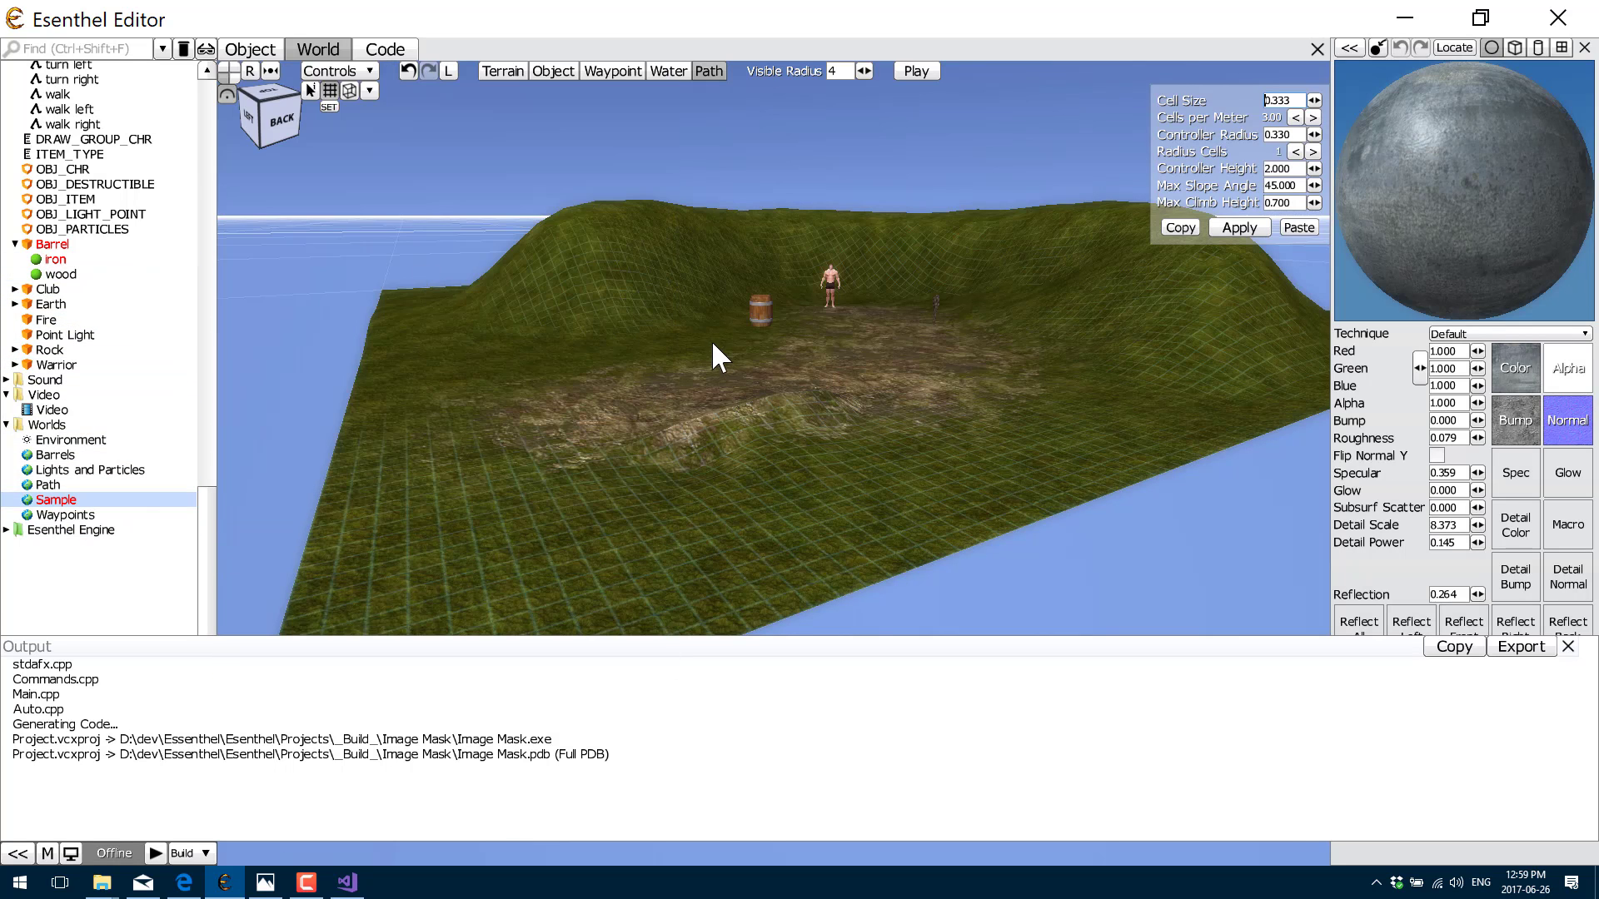
# Step: Drag a Club object from the project tree onto the dirt patch near the barrel
pyautogui.scroll(5, 92, 366)
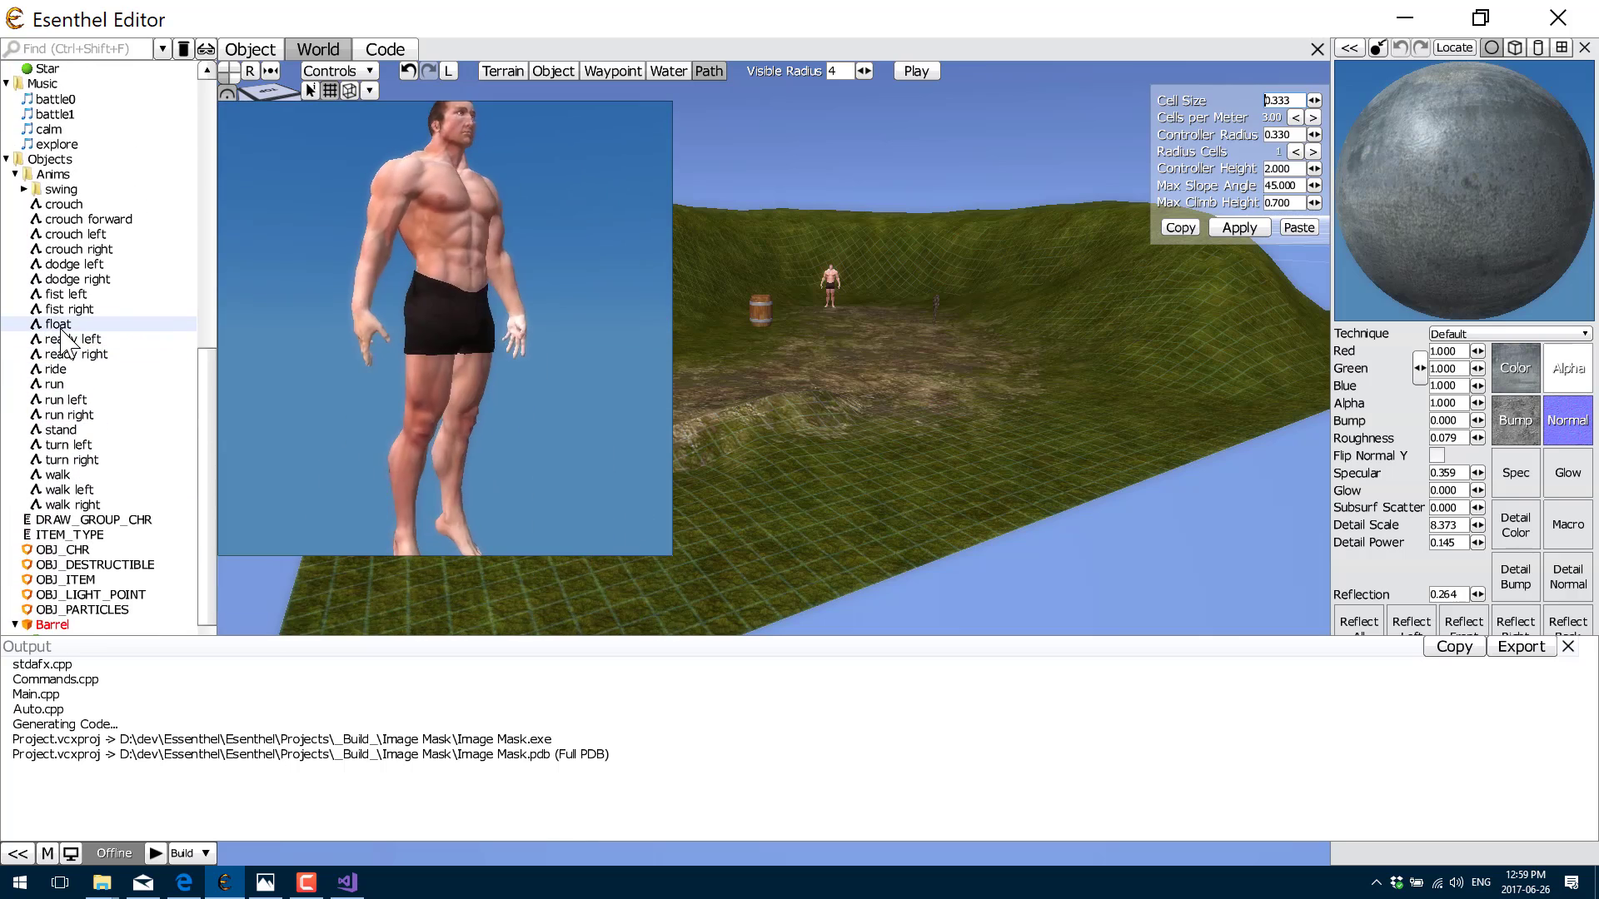
pyautogui.scroll(-5, 91, 366)
pyautogui.scroll(-1, 98, 379)
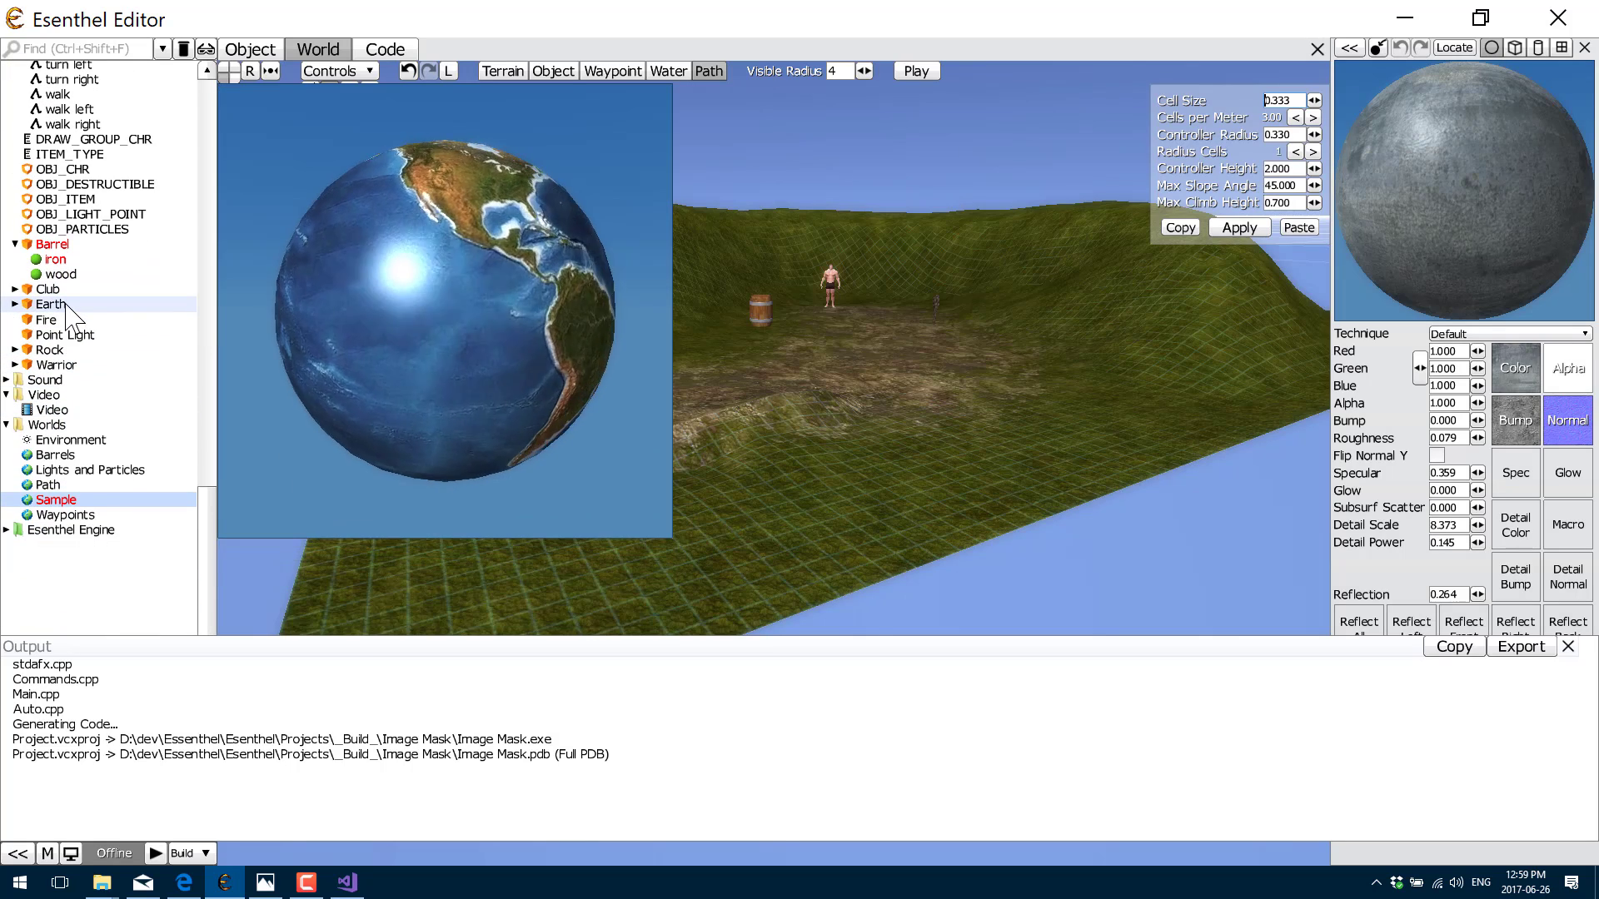
pyautogui.moveTo(52, 293); pyautogui.dragTo(618, 437)
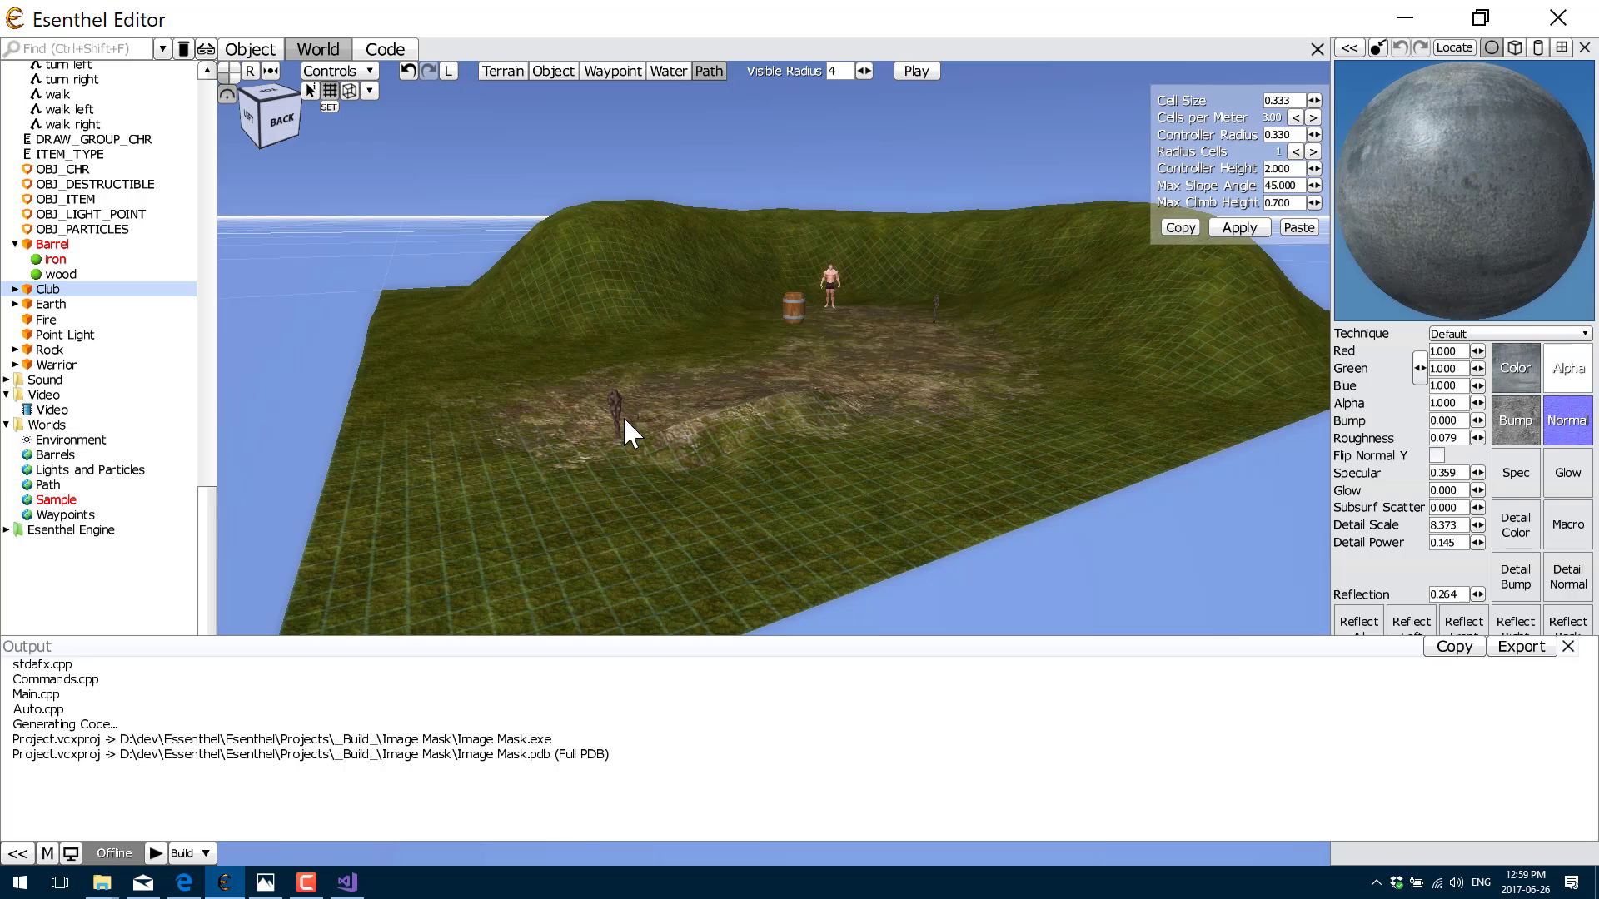
pyautogui.scroll(10, 209, 250)
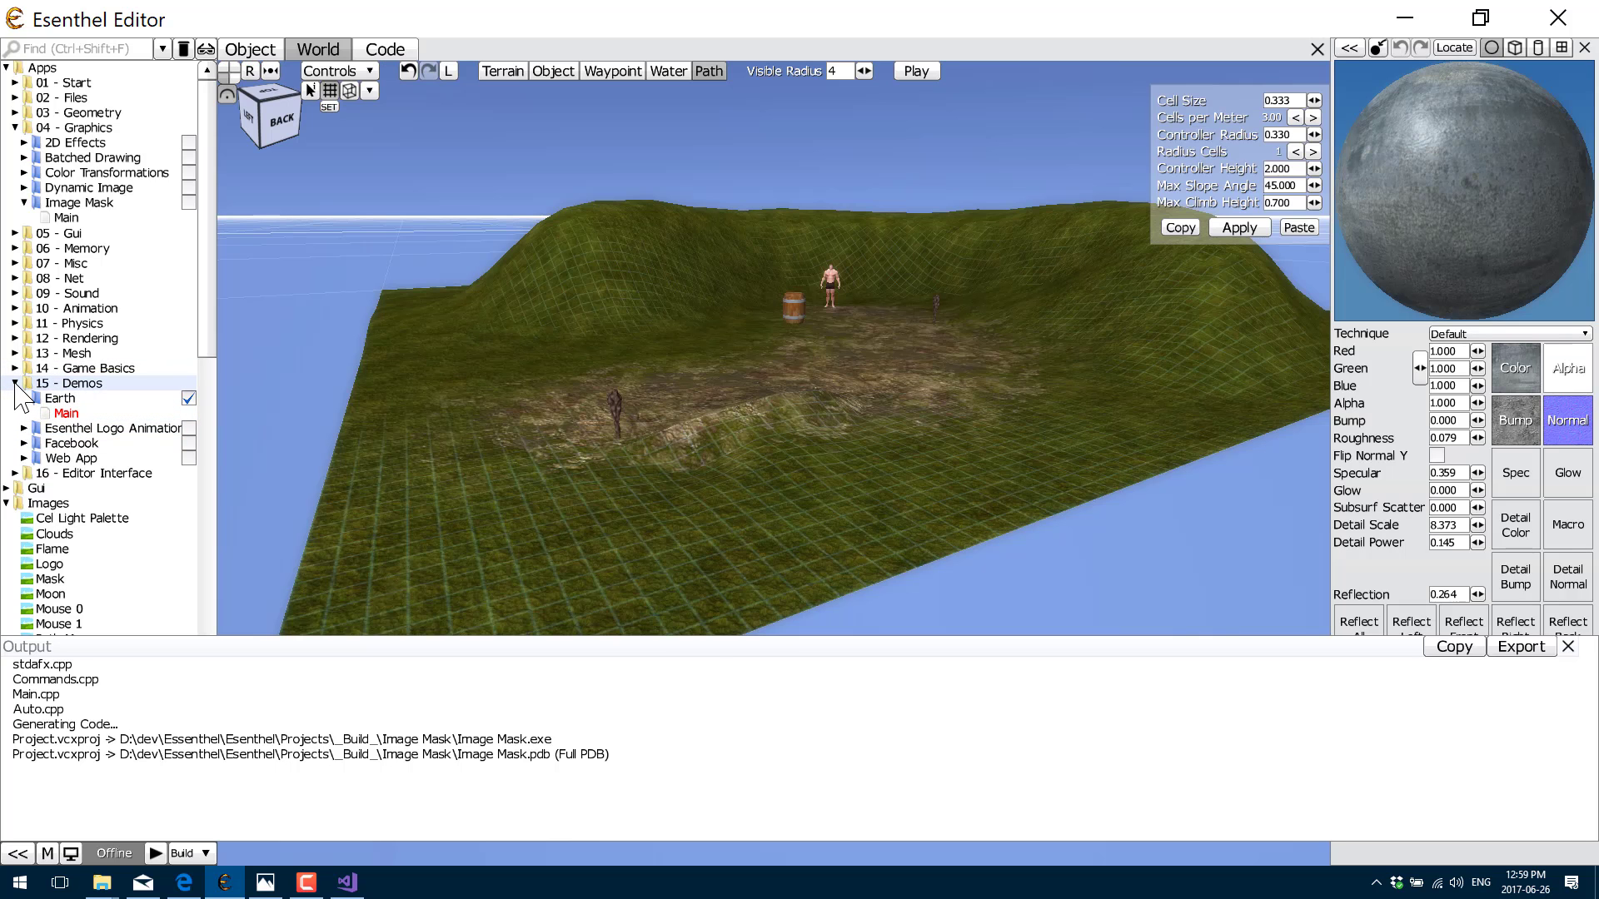
# Step: Open the Main code of the 14 - Game Basics > 05 - Day Night Cycle sample
pyautogui.click(15, 368)
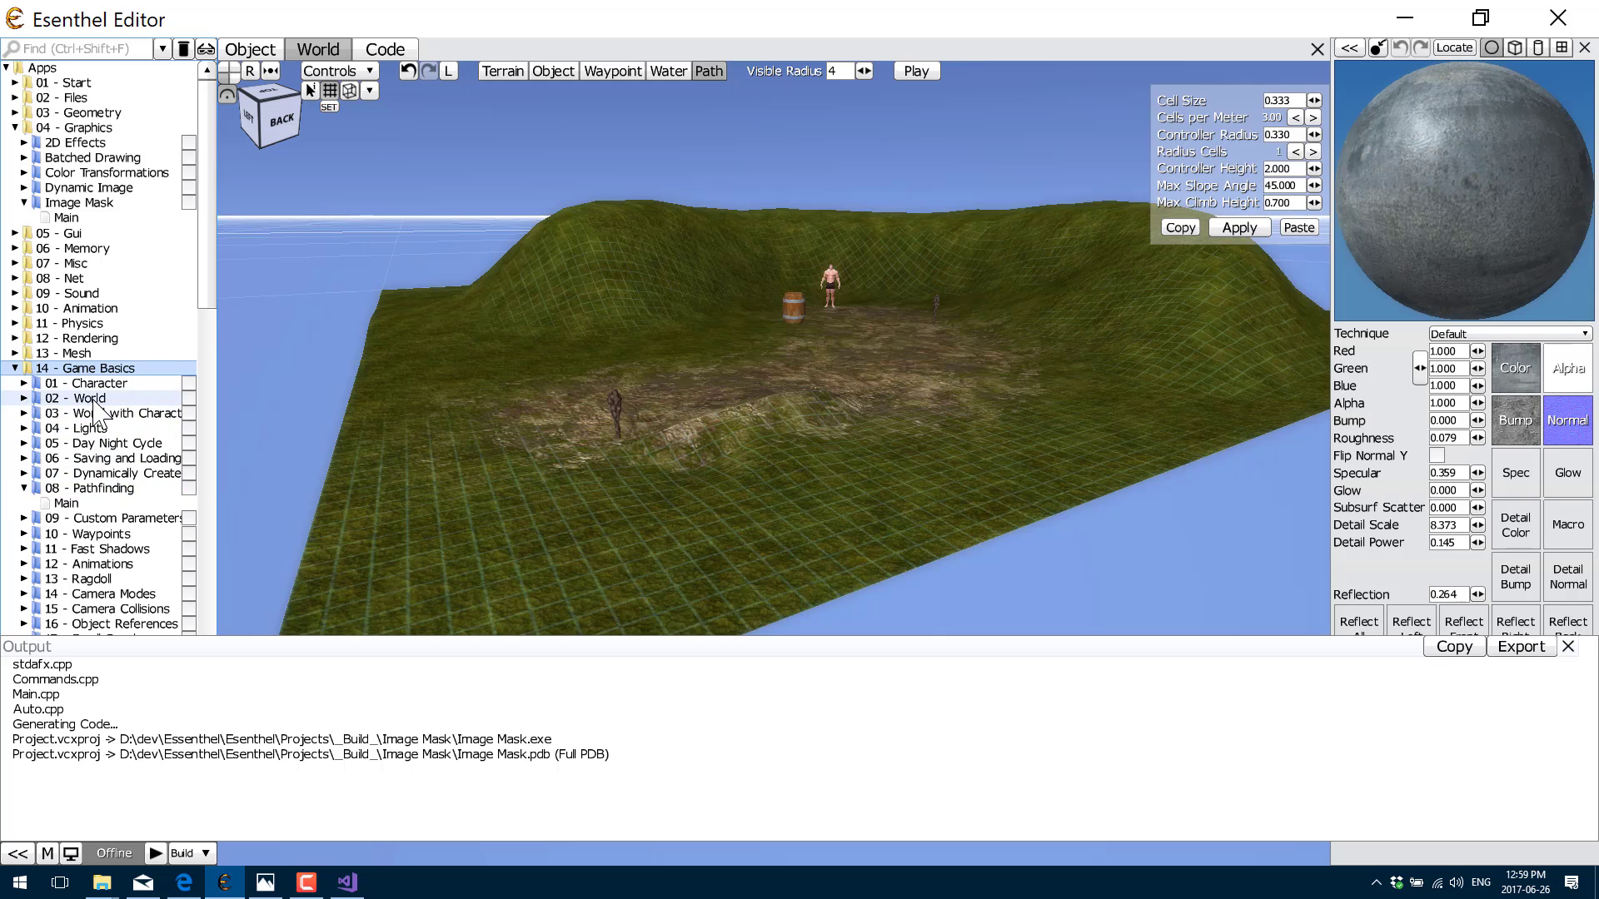
pyautogui.doubleClick(166, 445)
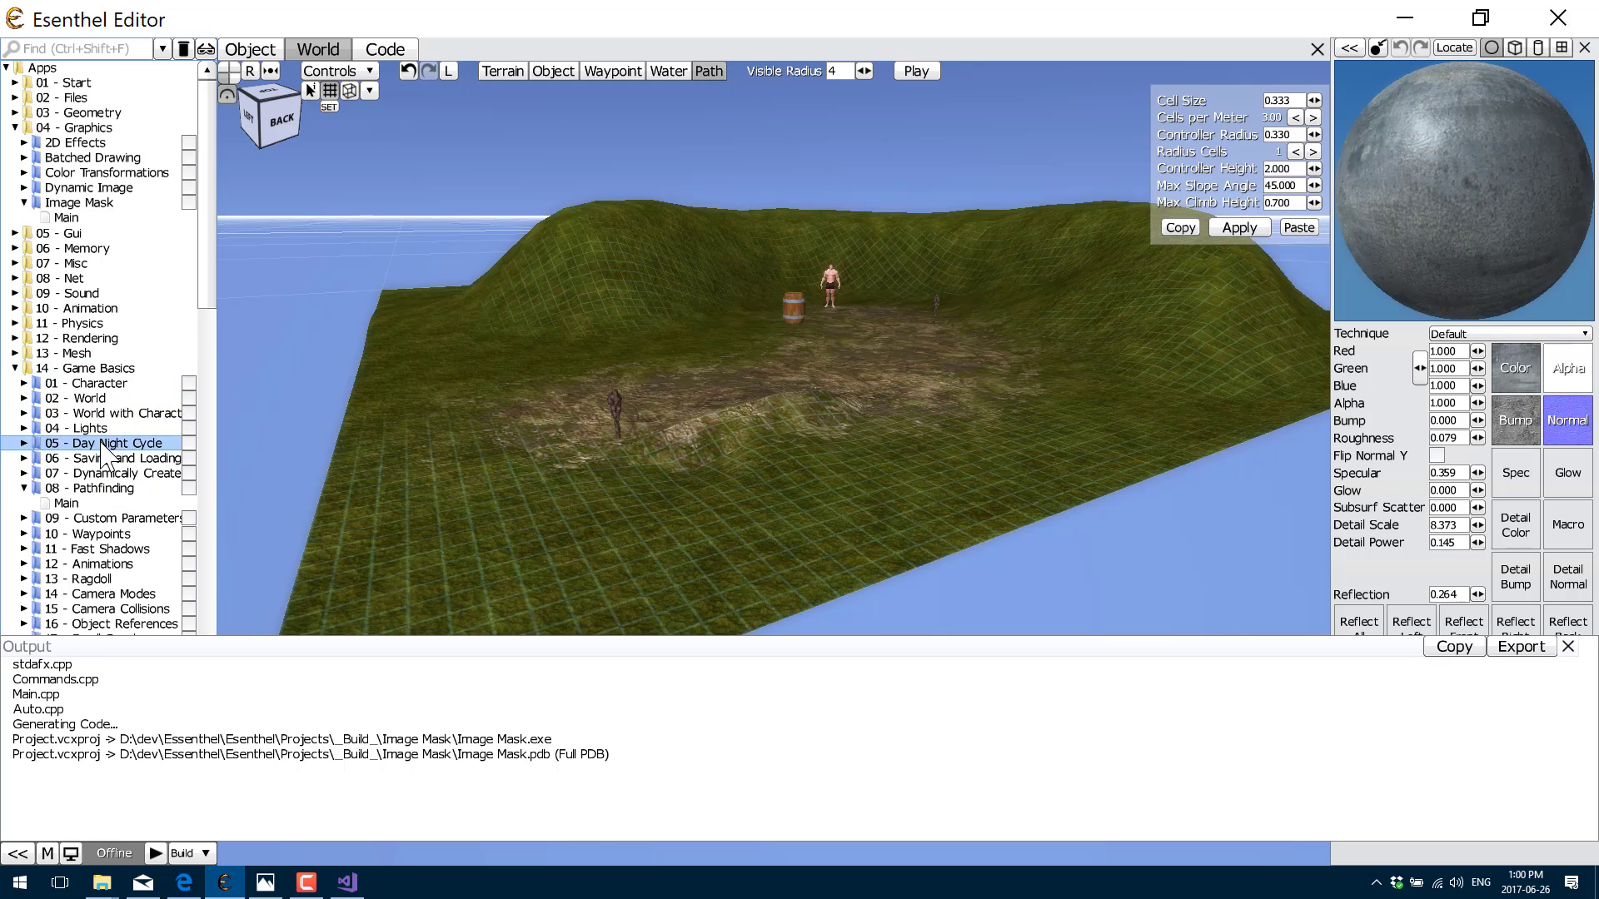
pyautogui.click(66, 459)
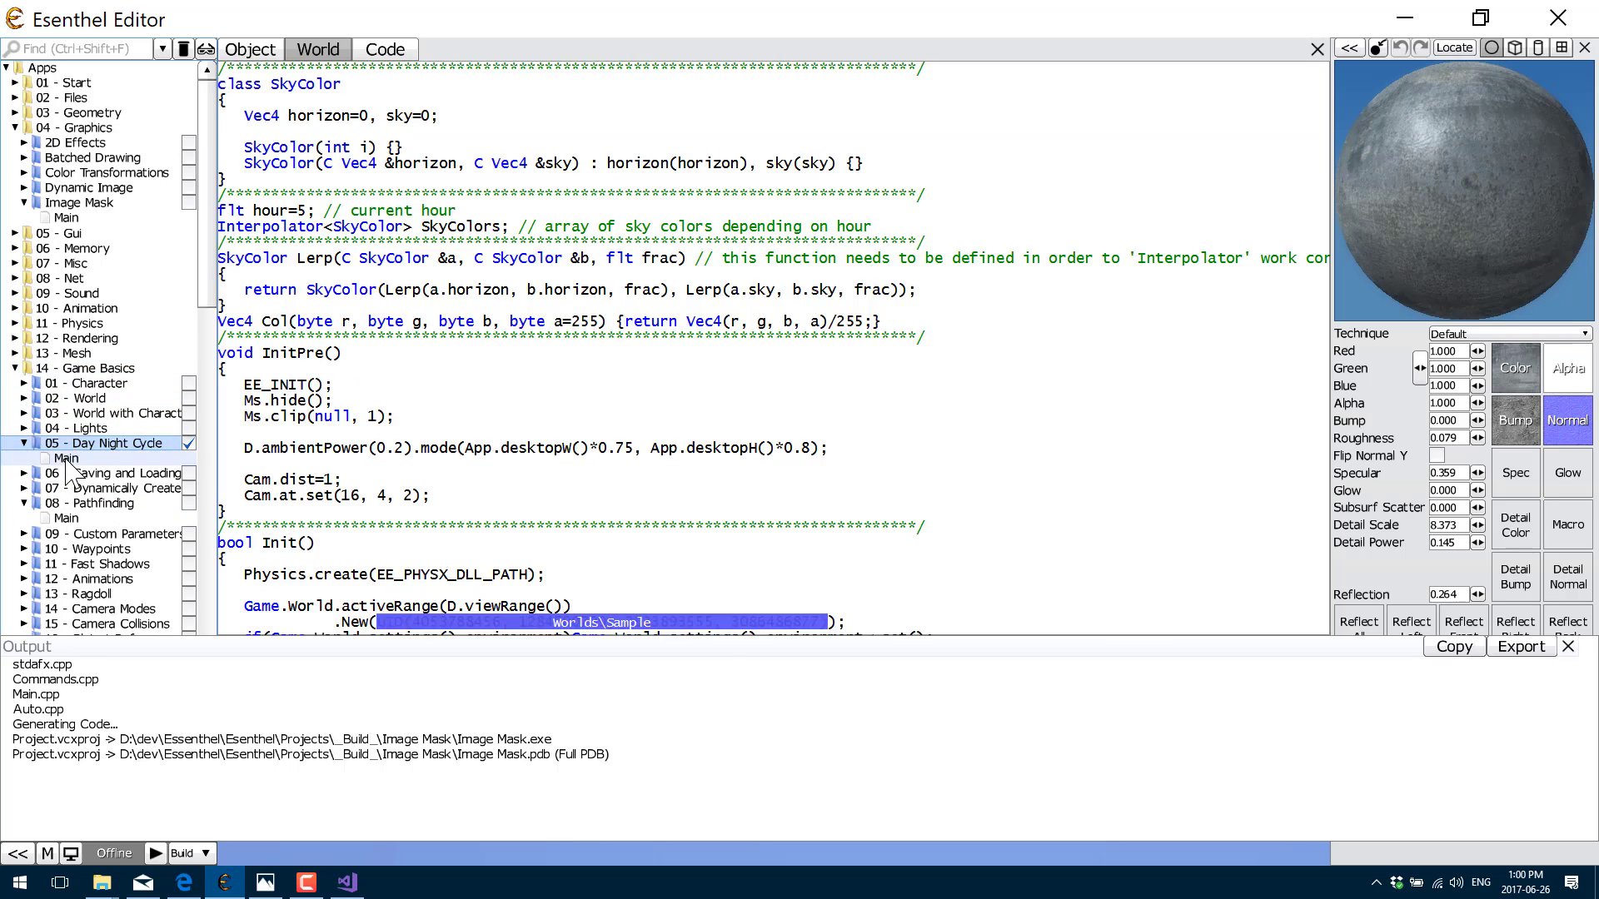
# Step: Run the app and go to the 'SinCos': identifier not found build error
pyautogui.scroll(-15, 499, 449)
pyautogui.scroll(-5, 500, 448)
pyautogui.scroll(20, 499, 448)
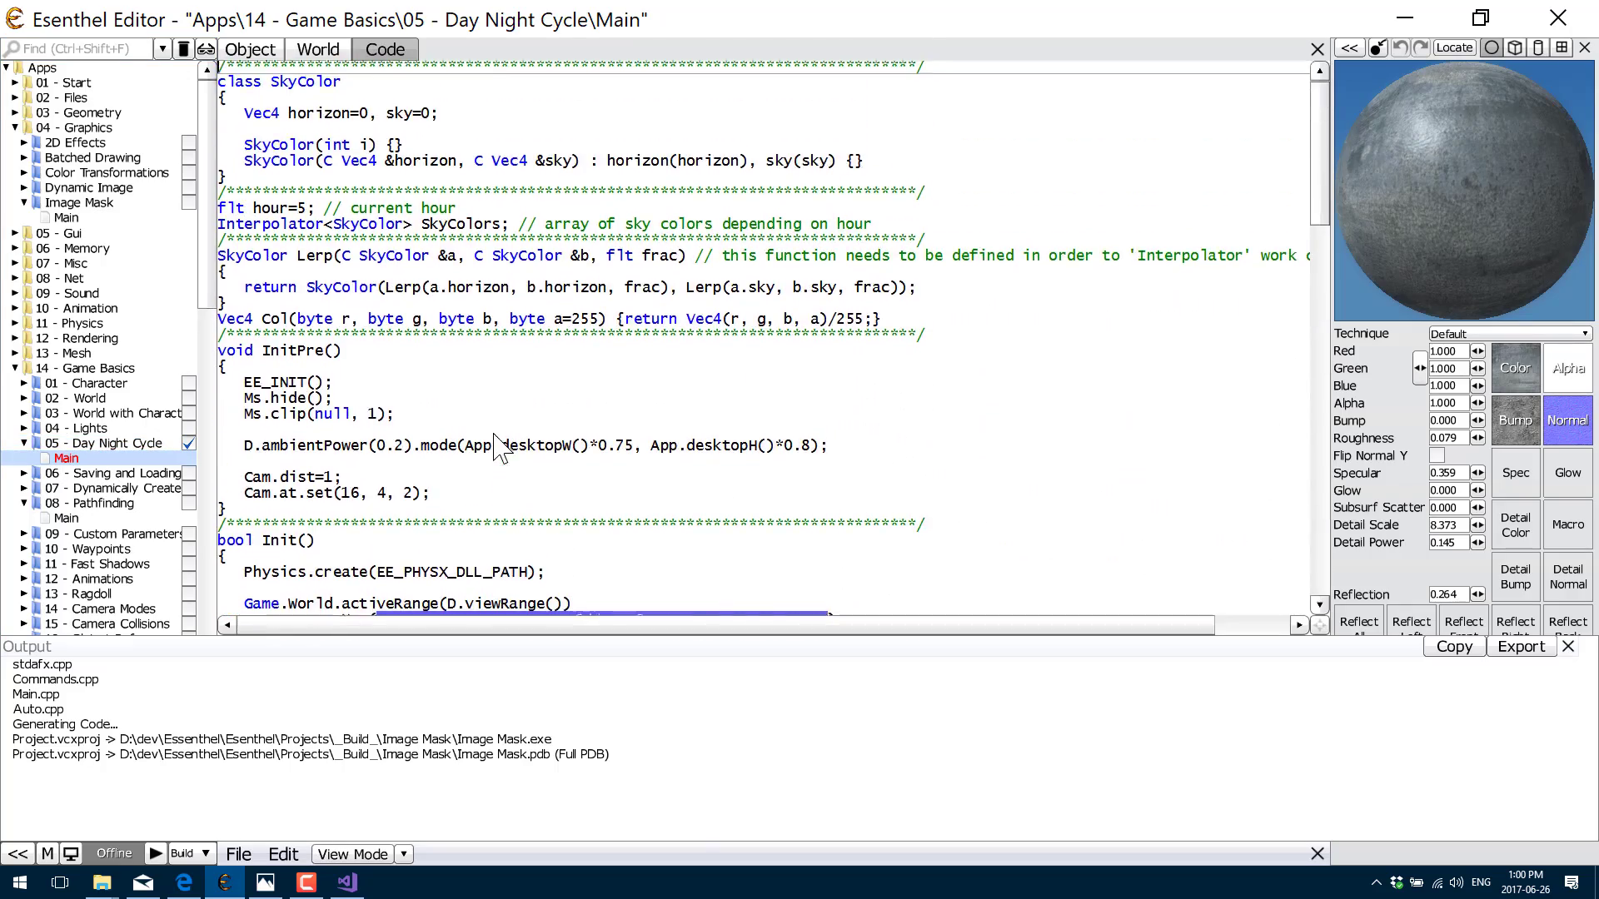
pyautogui.click(156, 851)
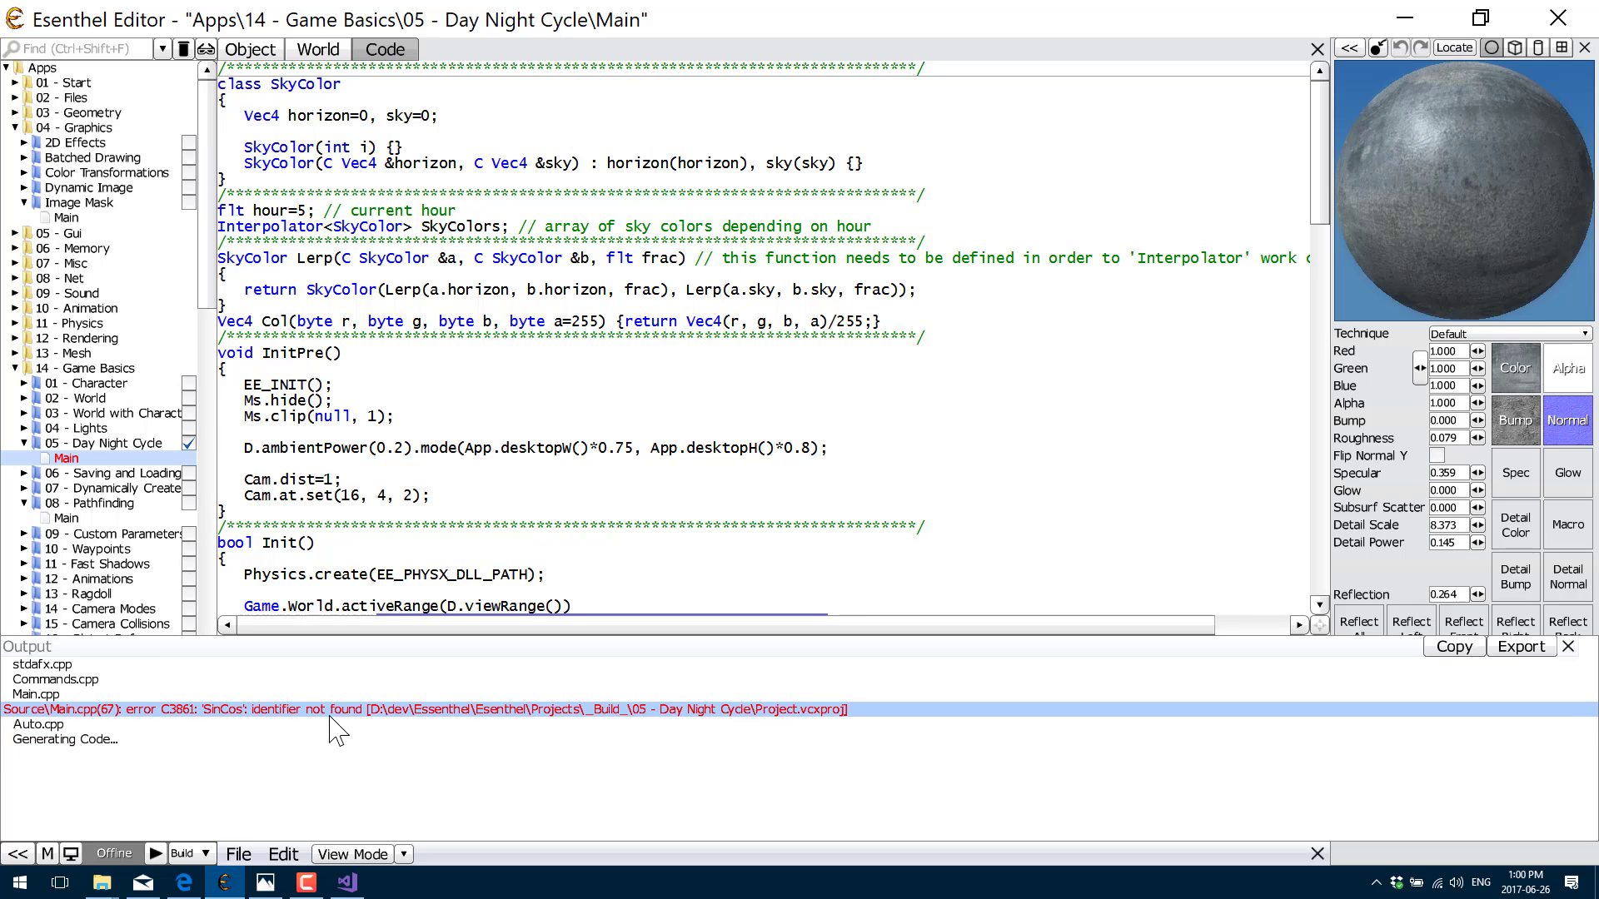
pyautogui.click(218, 726)
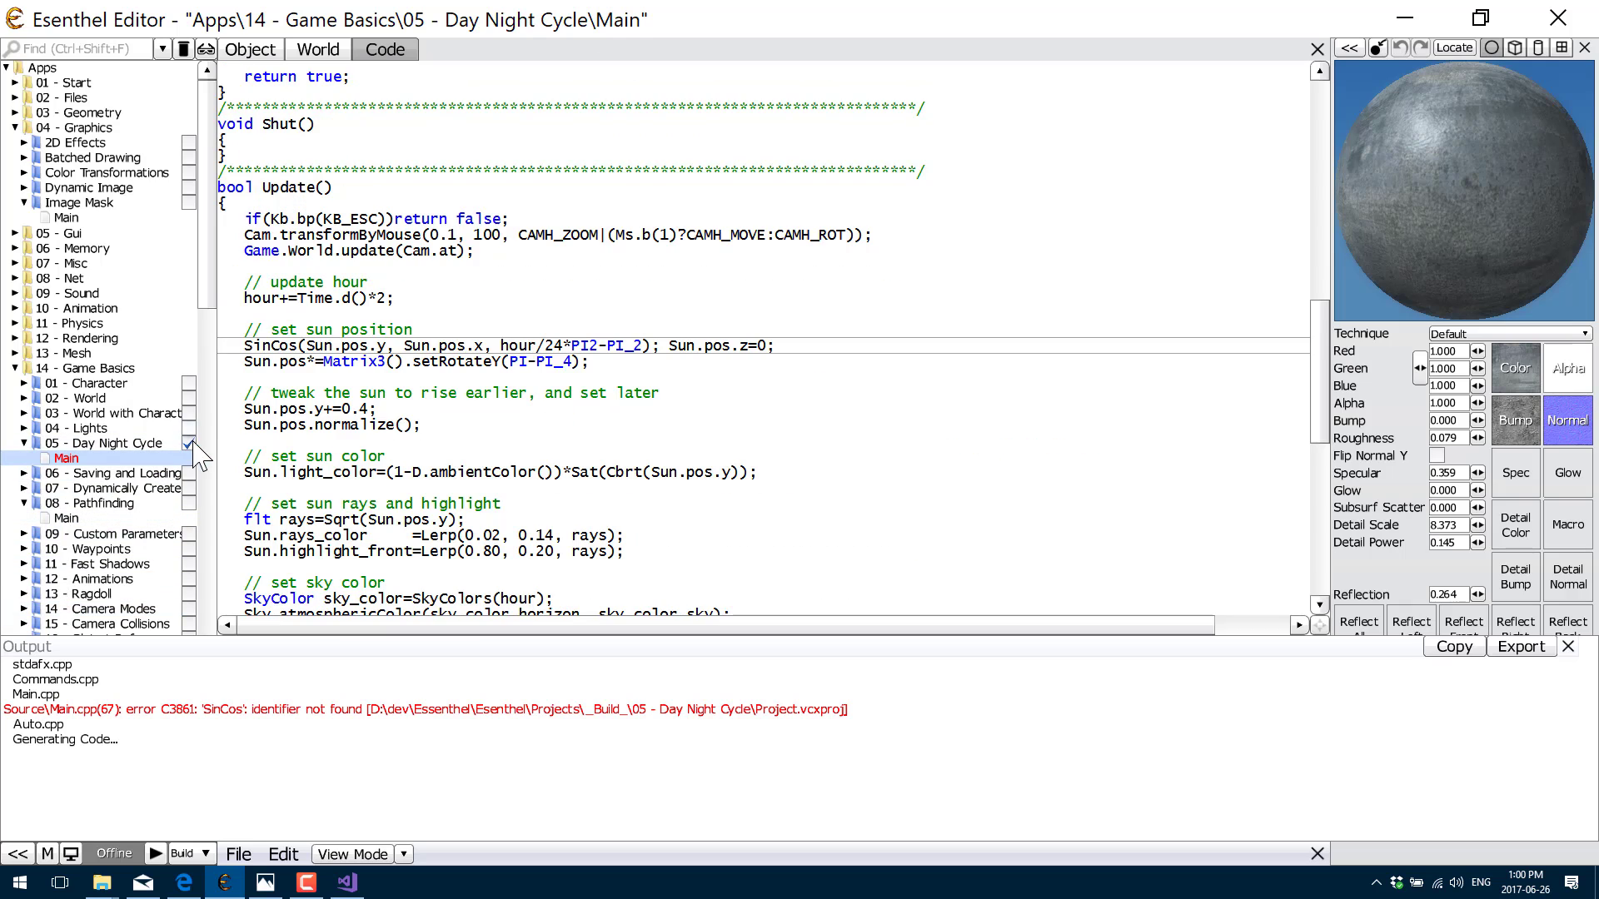
# Step: Activate 08 - Pathfinding, run it, and walk the player around while rotating the camera
pyautogui.click(189, 503)
pyautogui.click(156, 853)
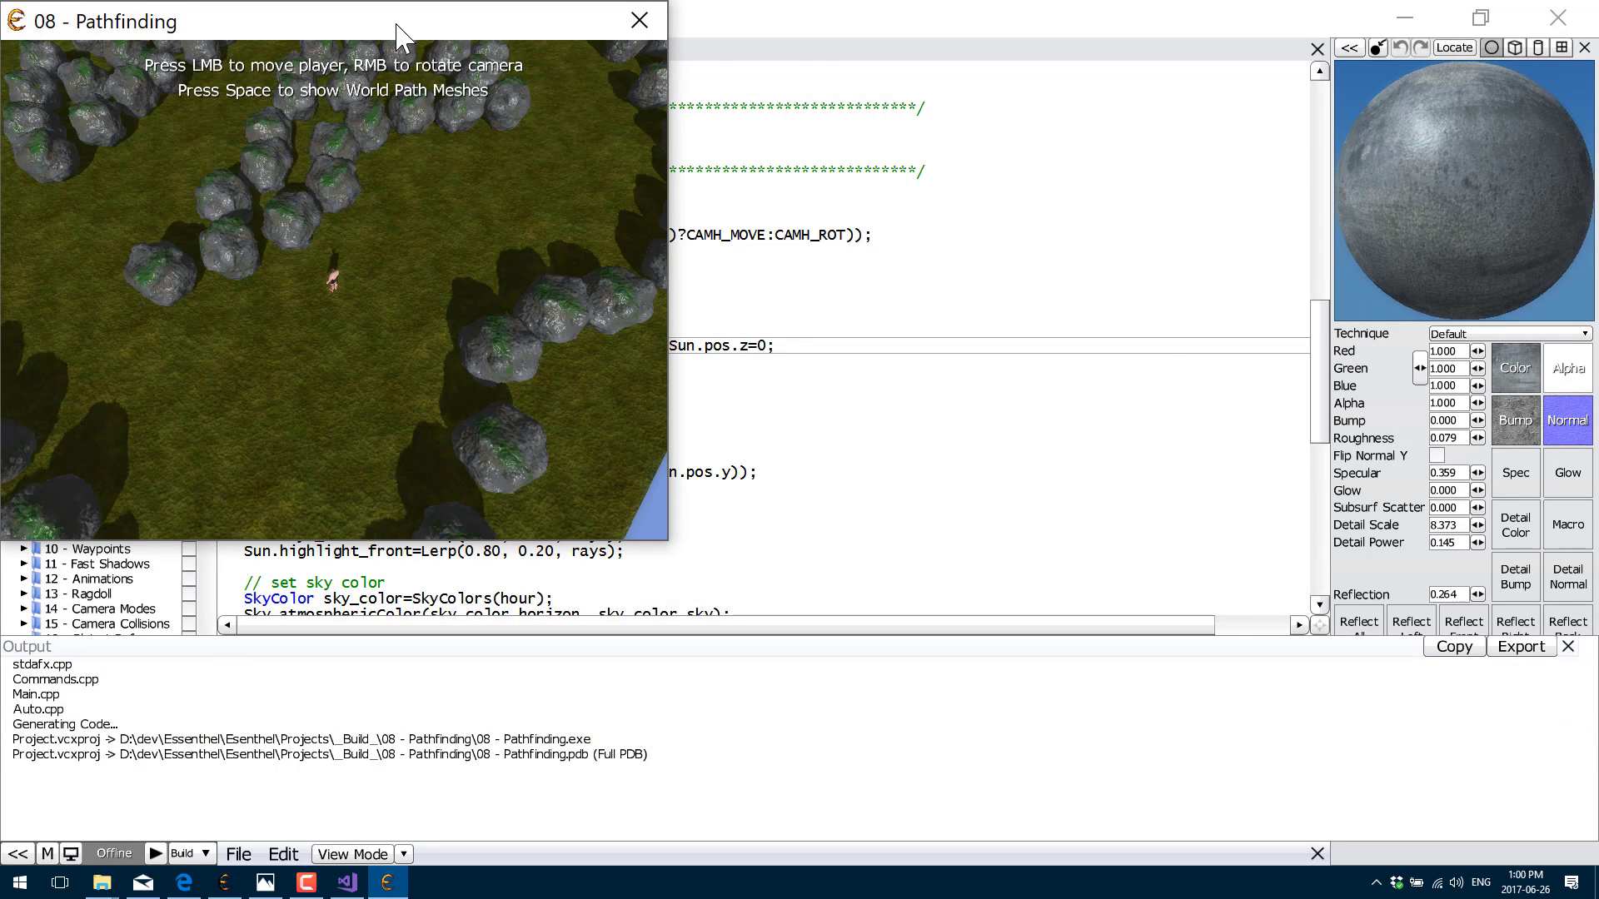
pyautogui.moveTo(397, 38)
pyautogui.mouseDown()
pyautogui.moveTo(553, 85)
pyautogui.moveTo(560, 119)
pyautogui.mouseUp()
pyautogui.click(496, 414)
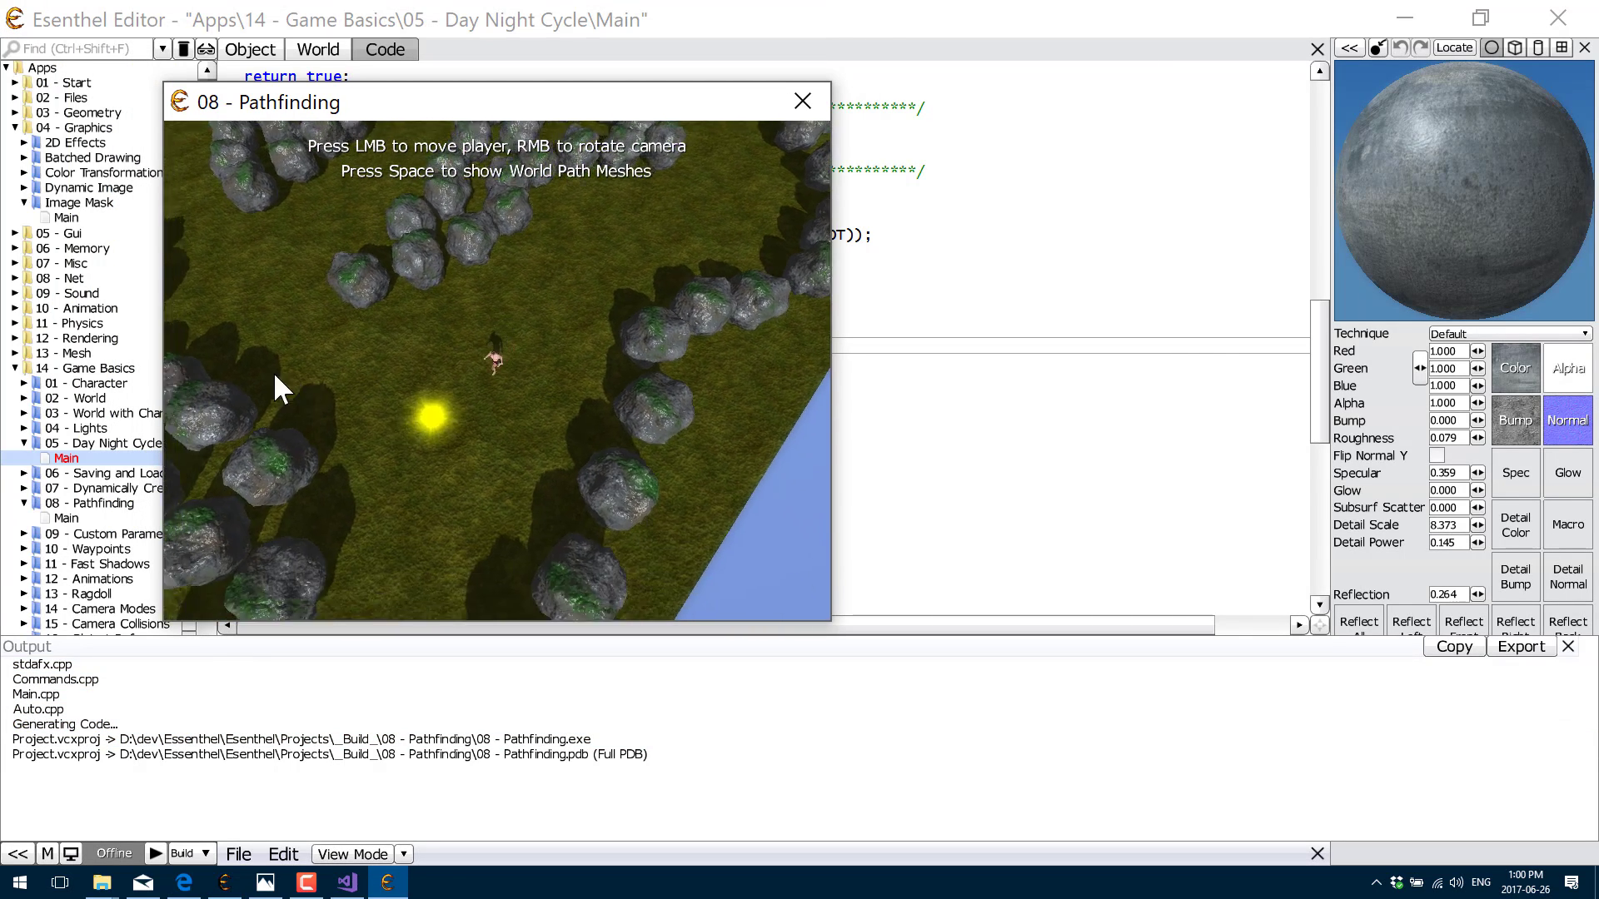
pyautogui.moveTo(268, 368)
pyautogui.mouseDown(button='right')
pyautogui.moveTo(280, 256)
pyautogui.moveTo(546, 202)
pyautogui.mouseUp(button='right')
pyautogui.click(546, 202)
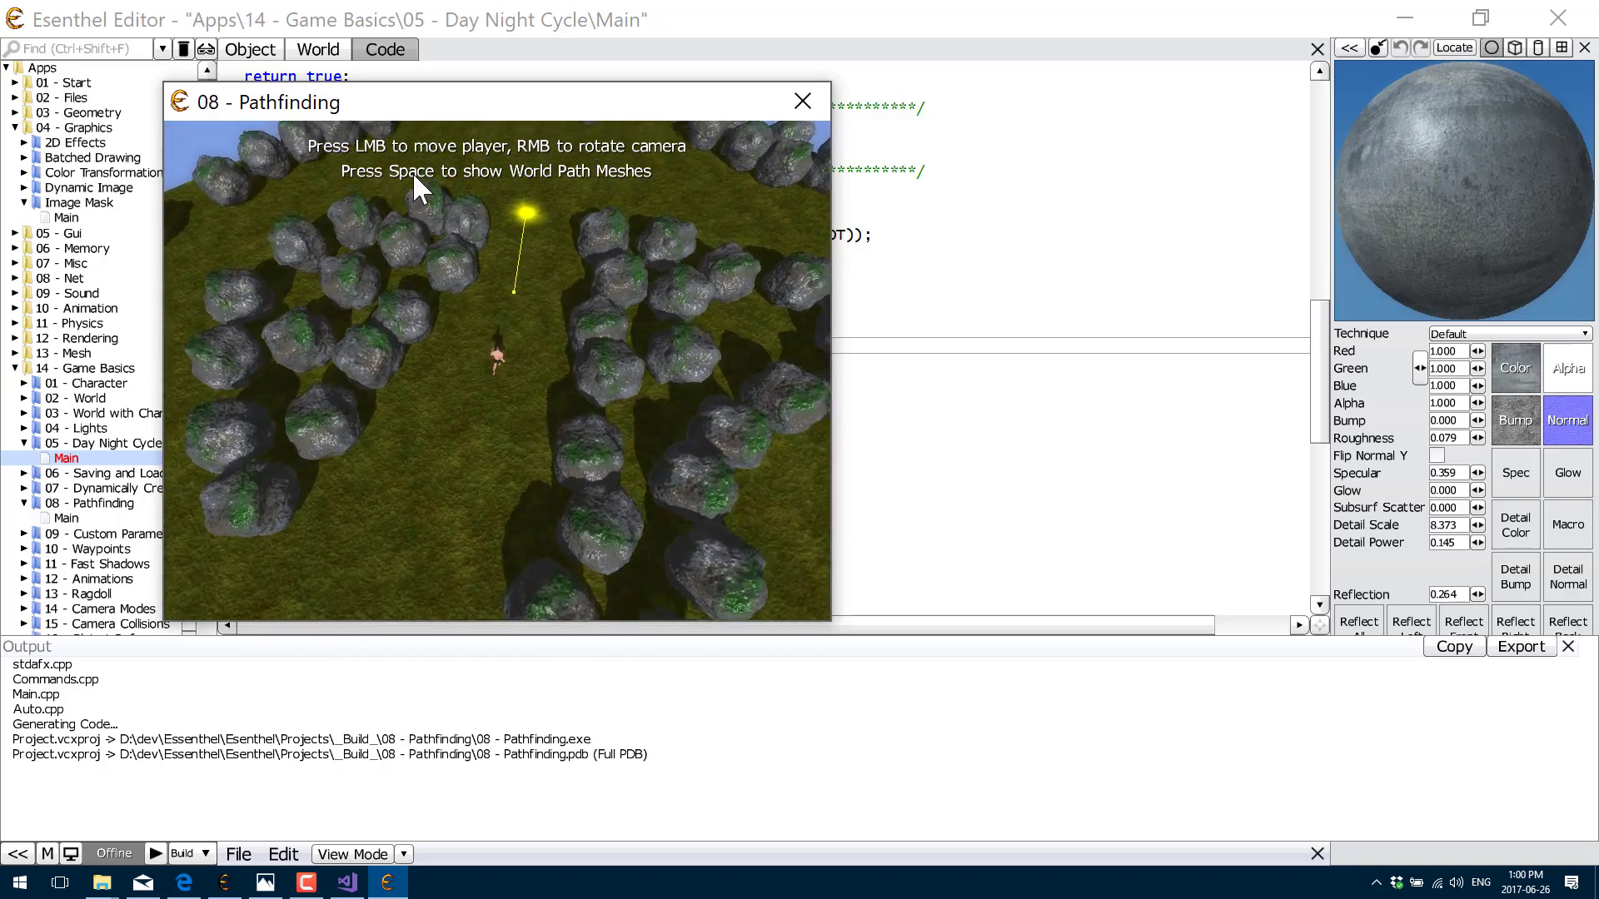
pyautogui.moveTo(412, 172)
pyautogui.mouseDown(button='right')
pyautogui.moveTo(517, 196)
pyautogui.moveTo(721, 328)
pyautogui.moveTo(764, 436)
pyautogui.moveTo(771, 425)
pyautogui.moveTo(729, 549)
pyautogui.moveTo(658, 541)
pyautogui.moveTo(566, 570)
pyautogui.moveTo(547, 261)
pyautogui.mouseUp(button='right')
# Step: Close the Pathfinding game and expand Esenthel Engine under Apps to show its source folders
pyautogui.click(801, 100)
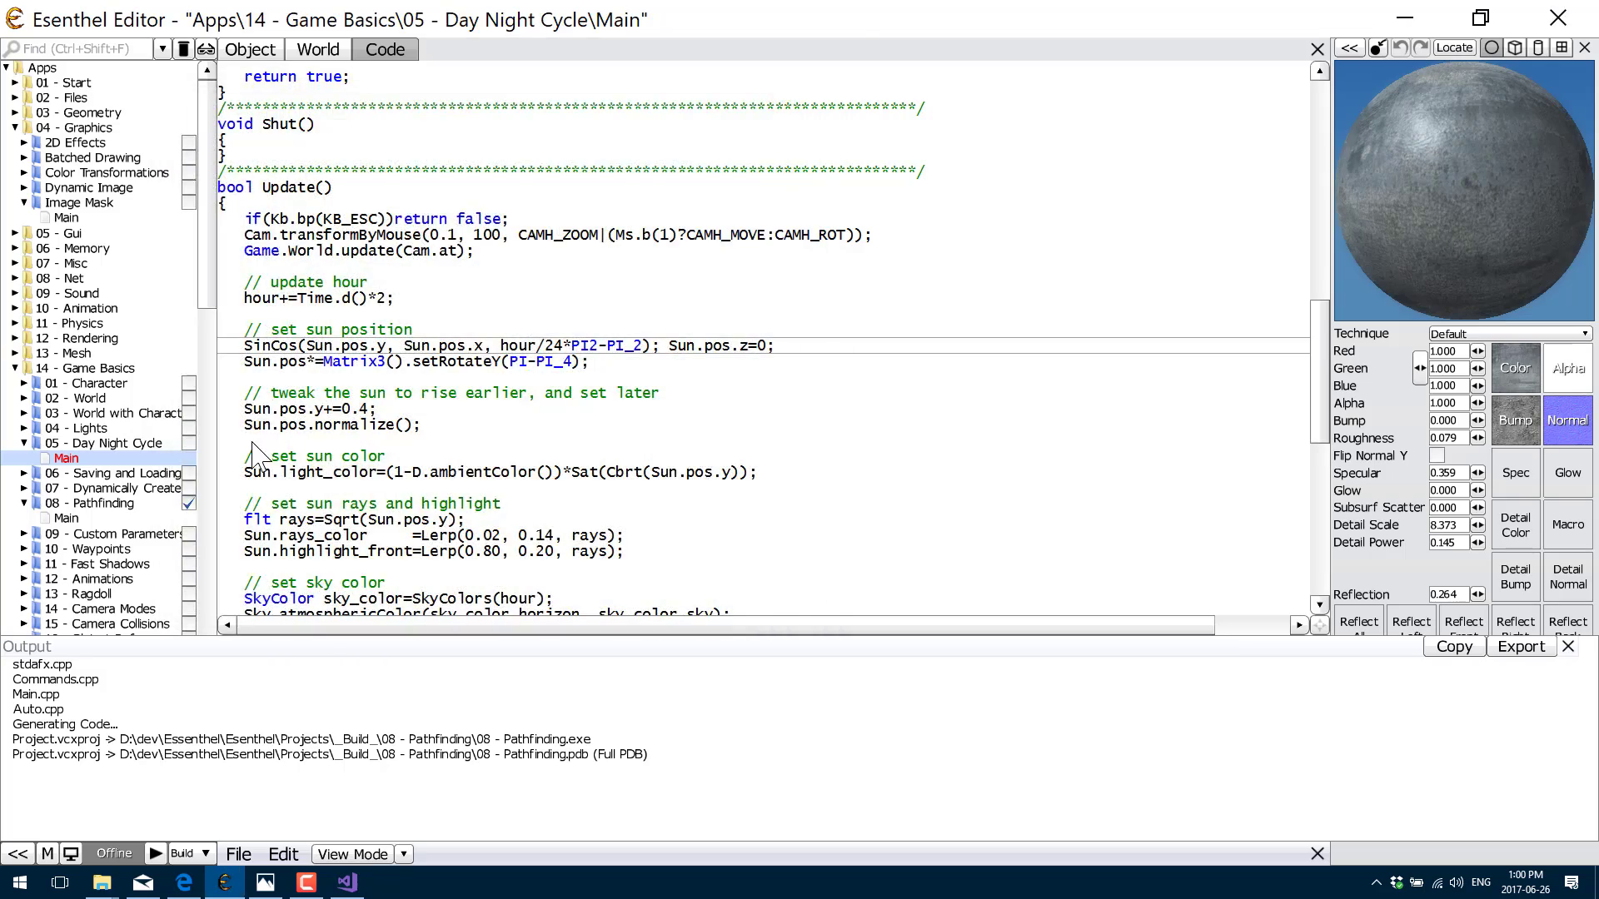
pyautogui.click(25, 370)
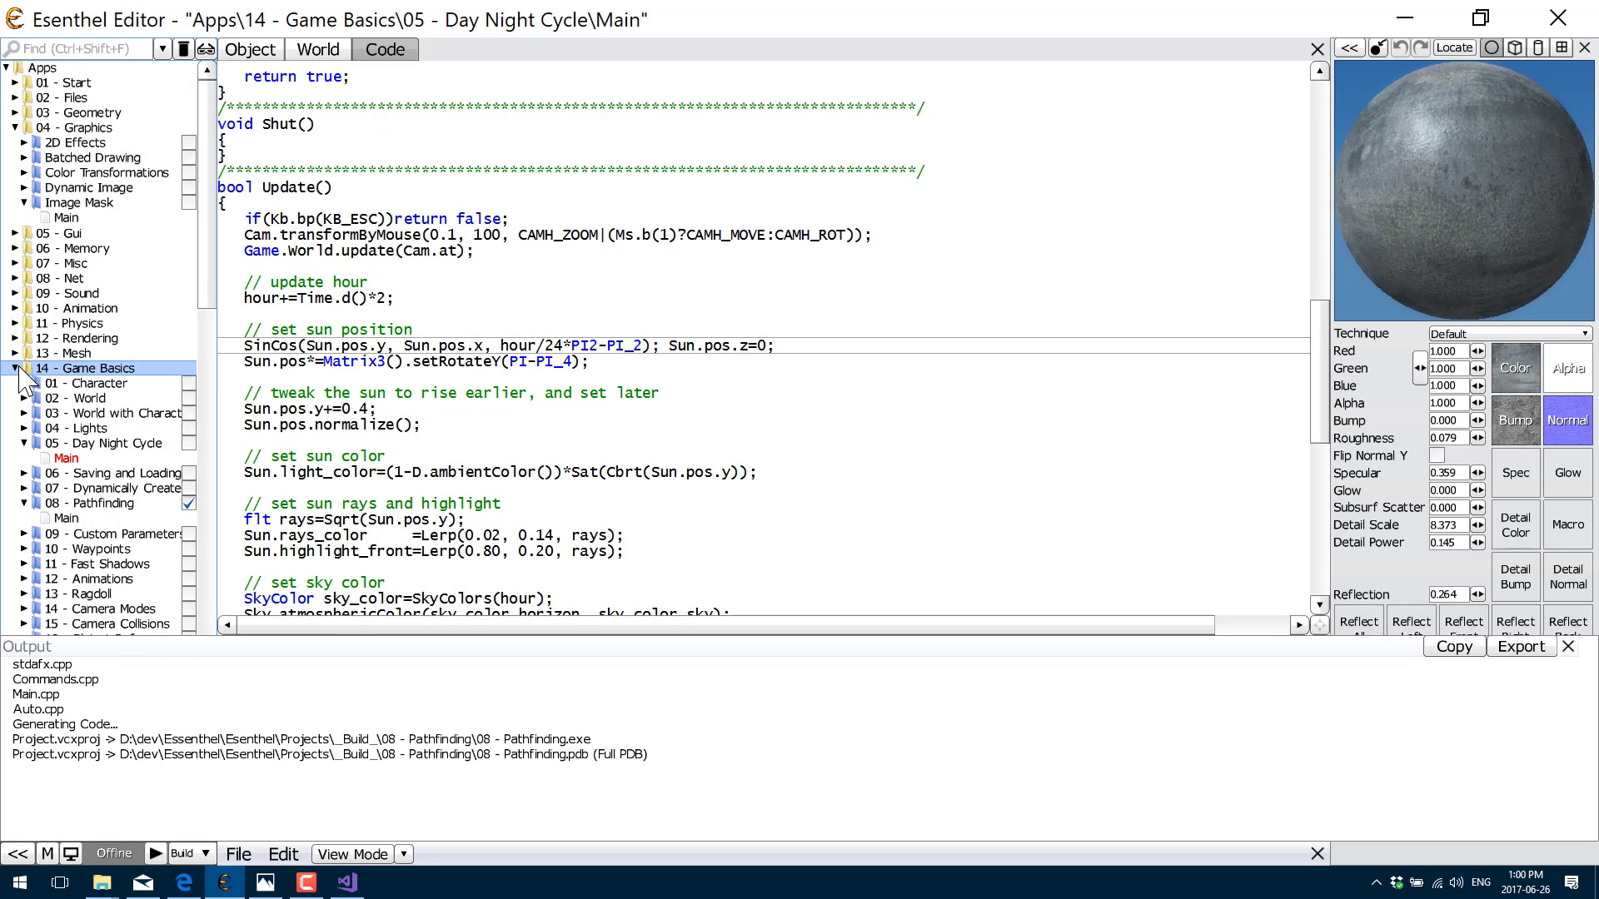
pyautogui.click(11, 72)
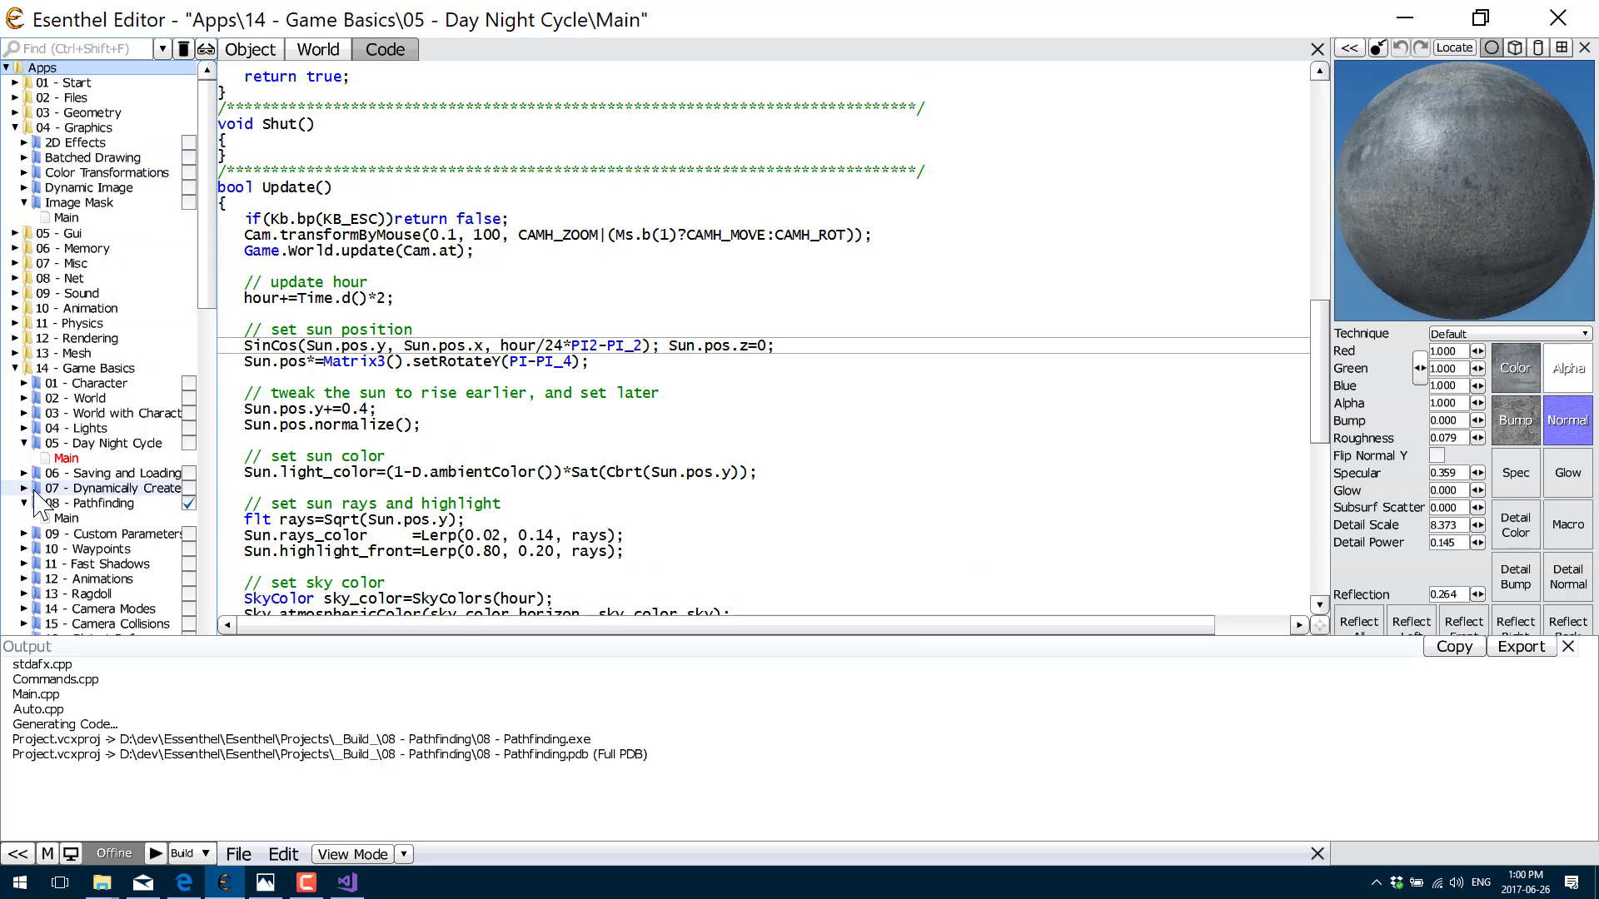
pyautogui.scroll(-15, 36, 500)
pyautogui.click(7, 425)
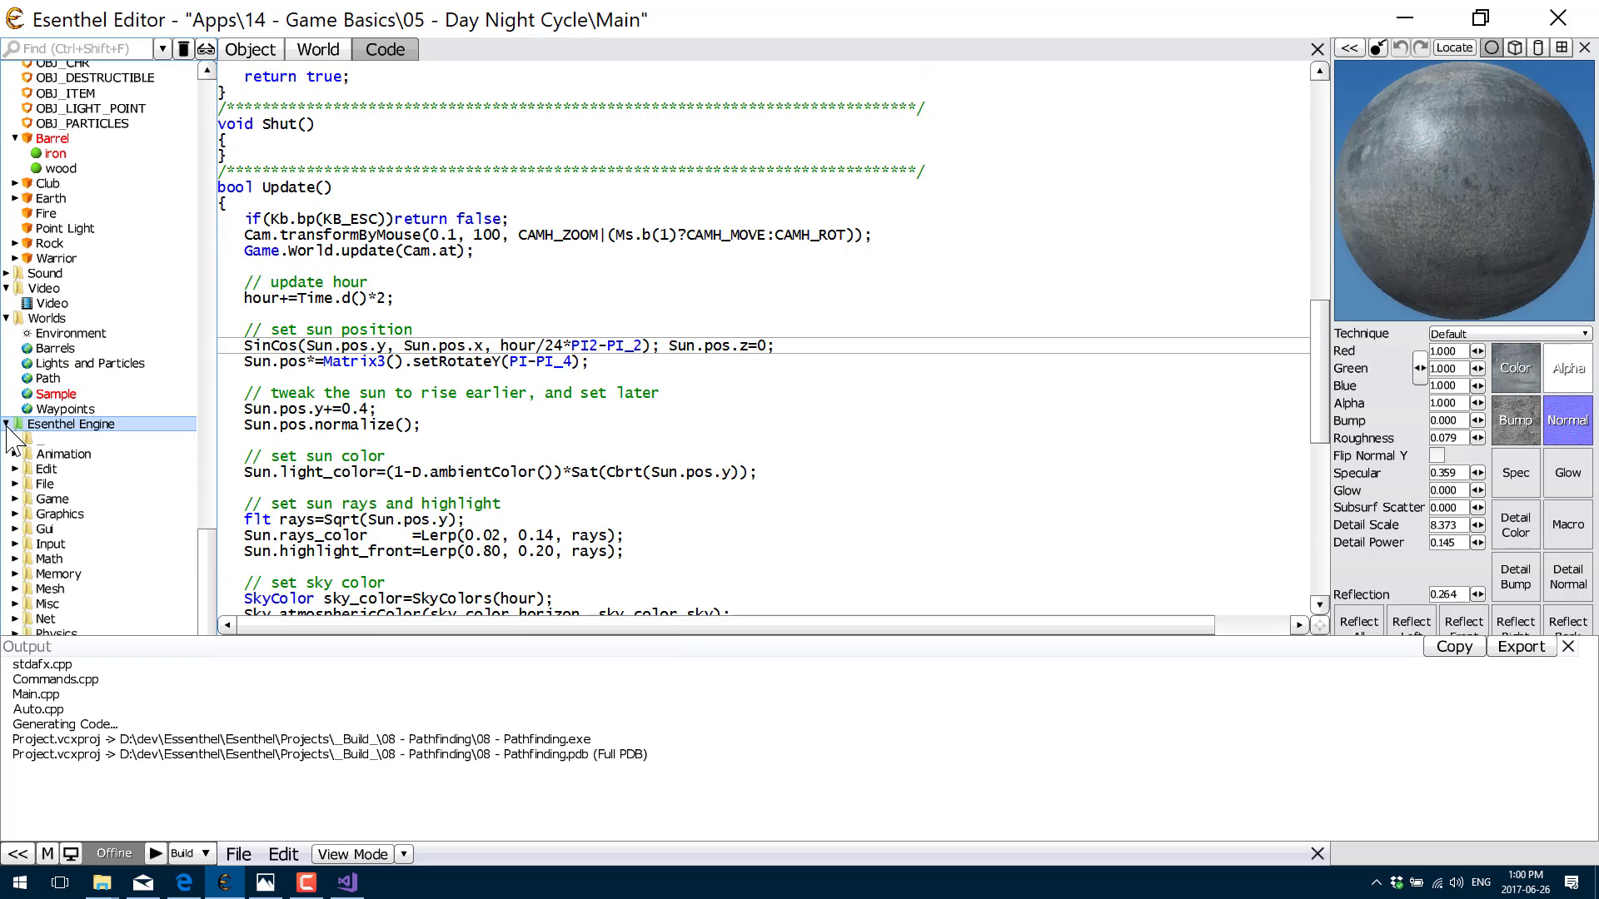
pyautogui.scroll(-5, 190, 545)
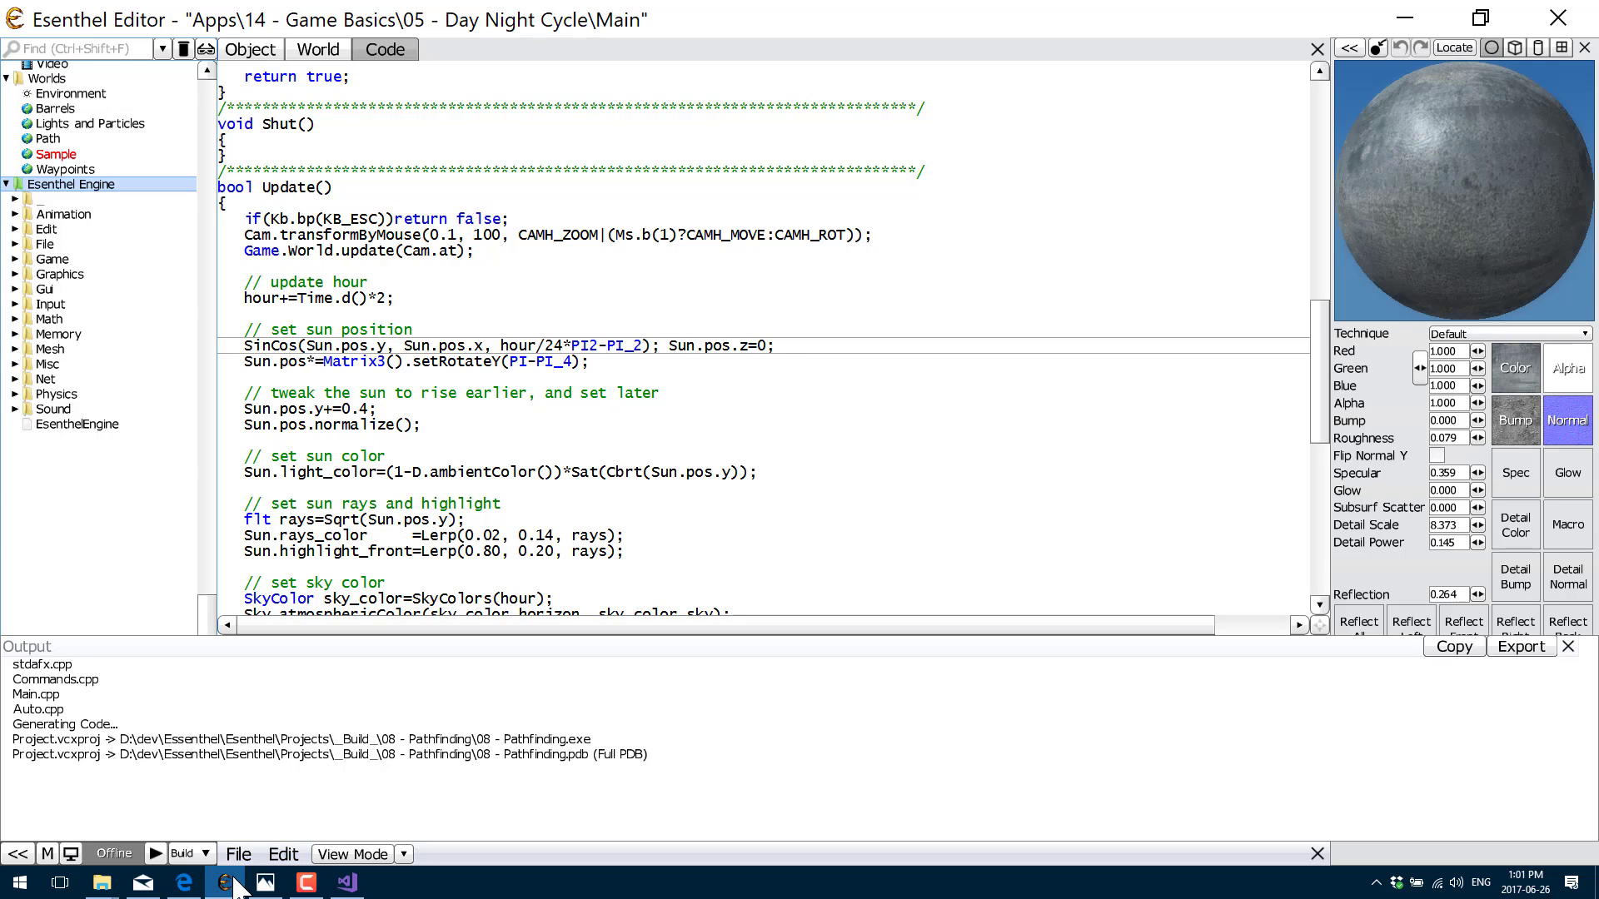
pyautogui.moveTo(234, 873)
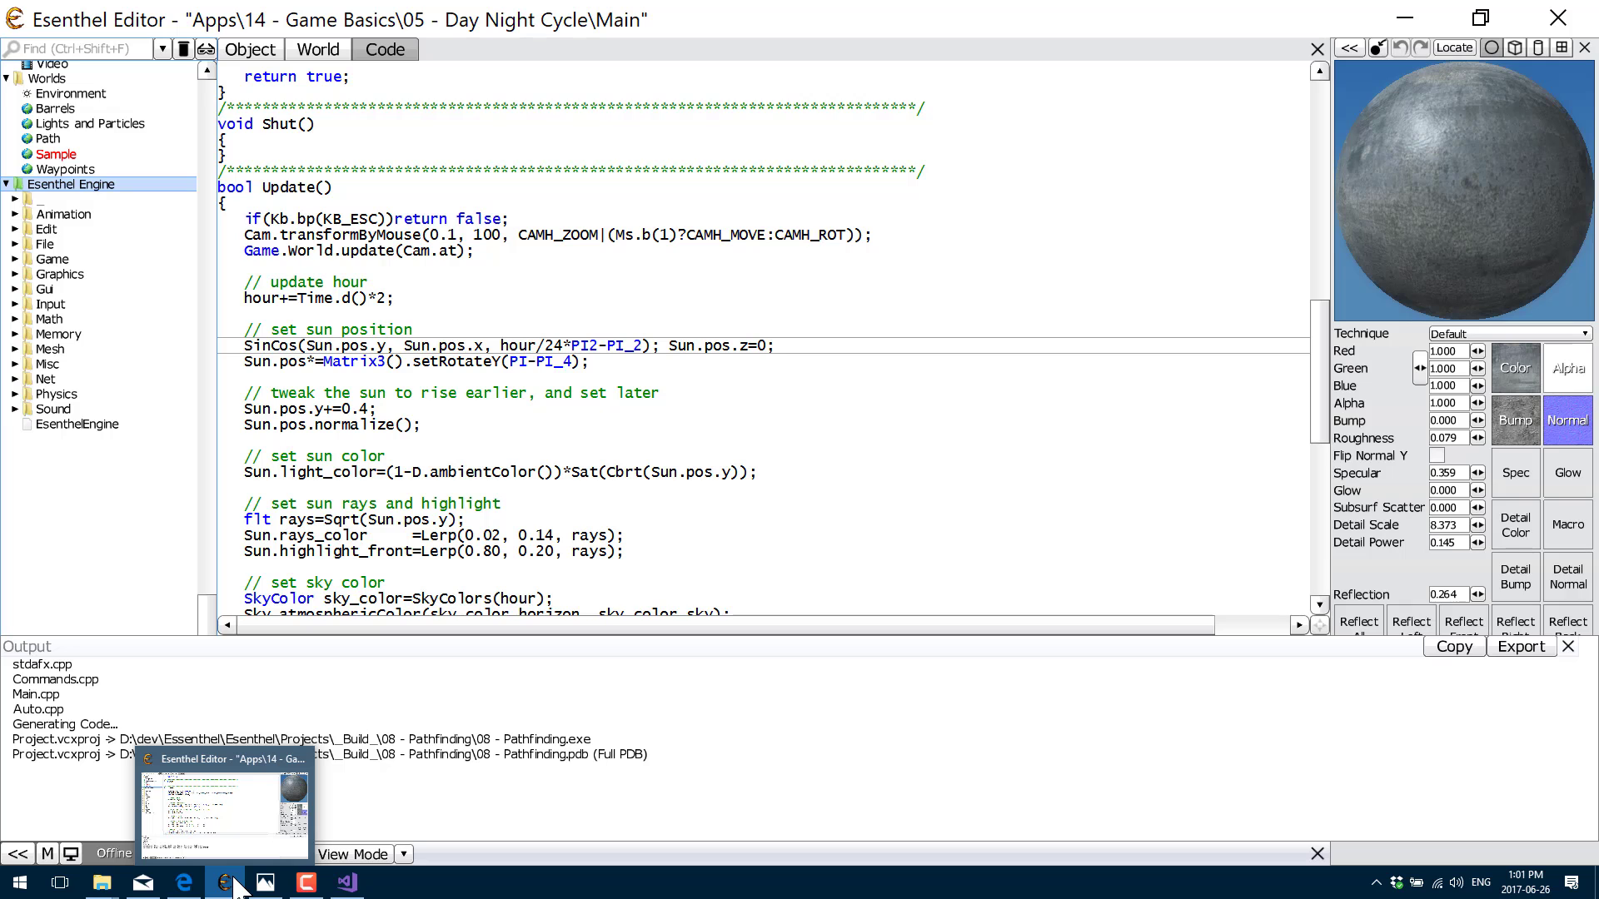
# Step: Switch to the Esenthel Engine Steam tab in Edge and follow its Mixed (35 reviews) link
pyautogui.click(184, 881)
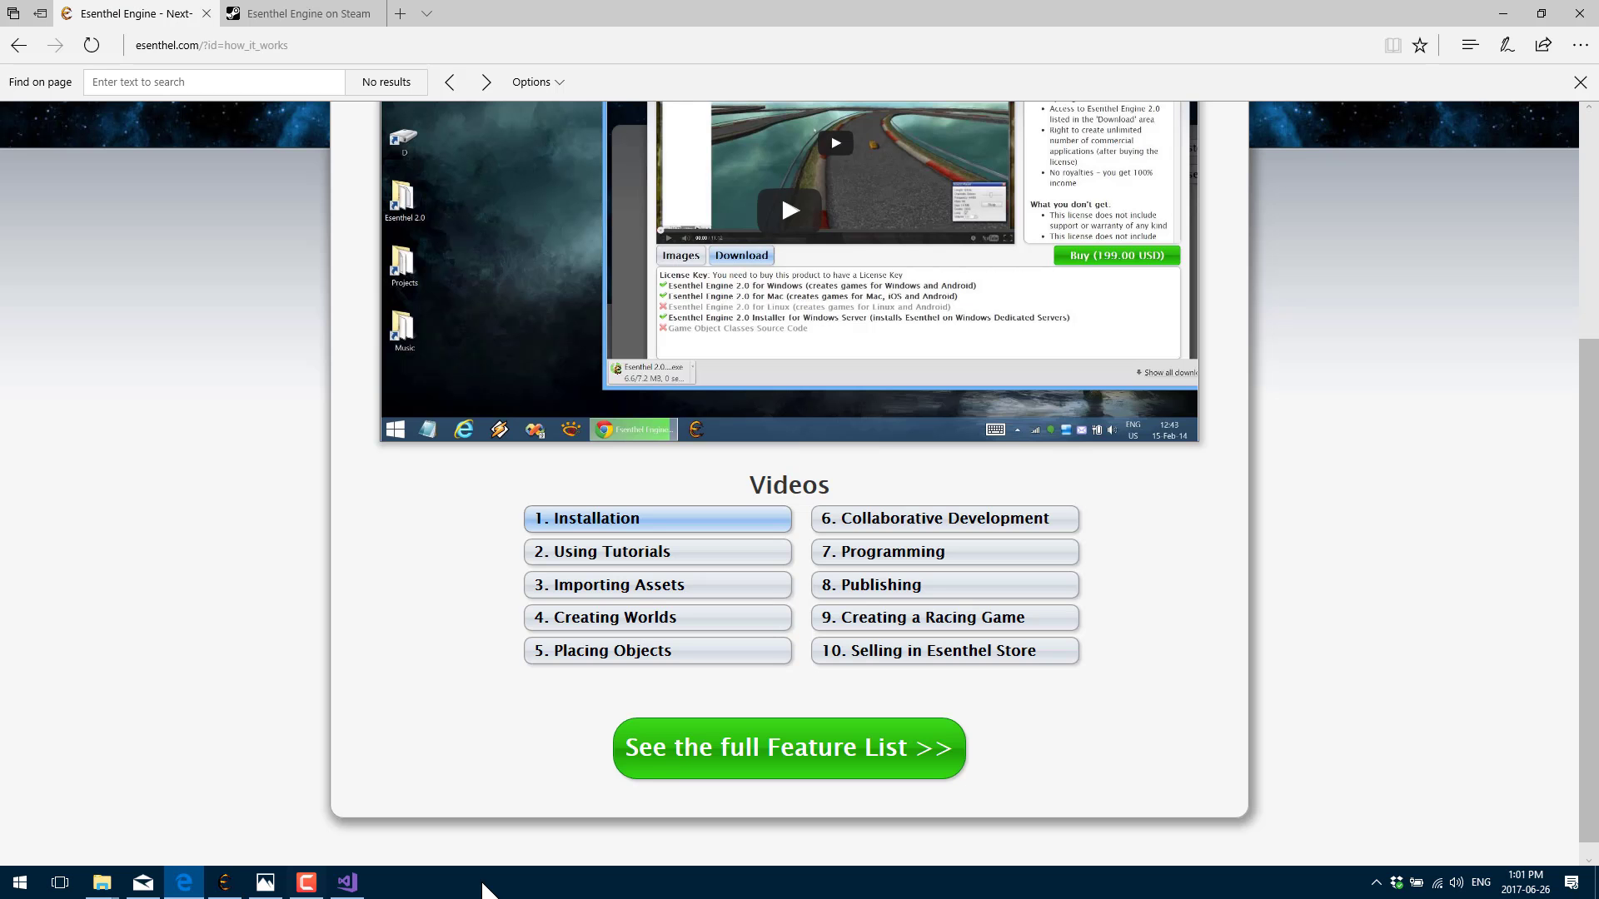
pyautogui.click(315, 23)
pyautogui.moveTo(598, 359)
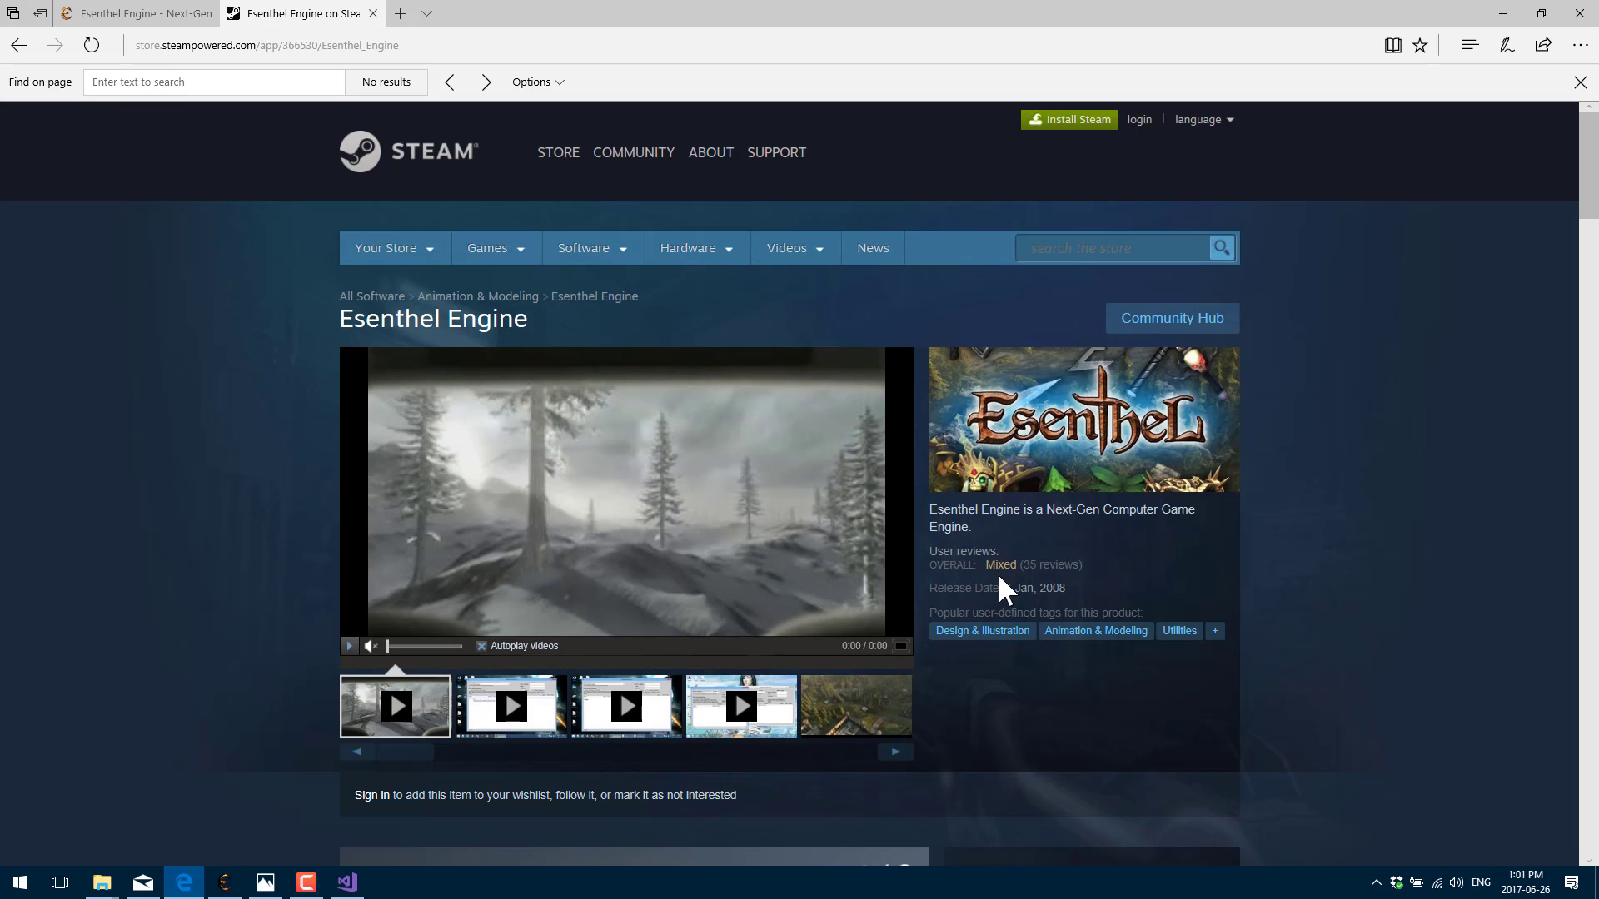
pyautogui.moveTo(982, 568)
pyautogui.click(1035, 566)
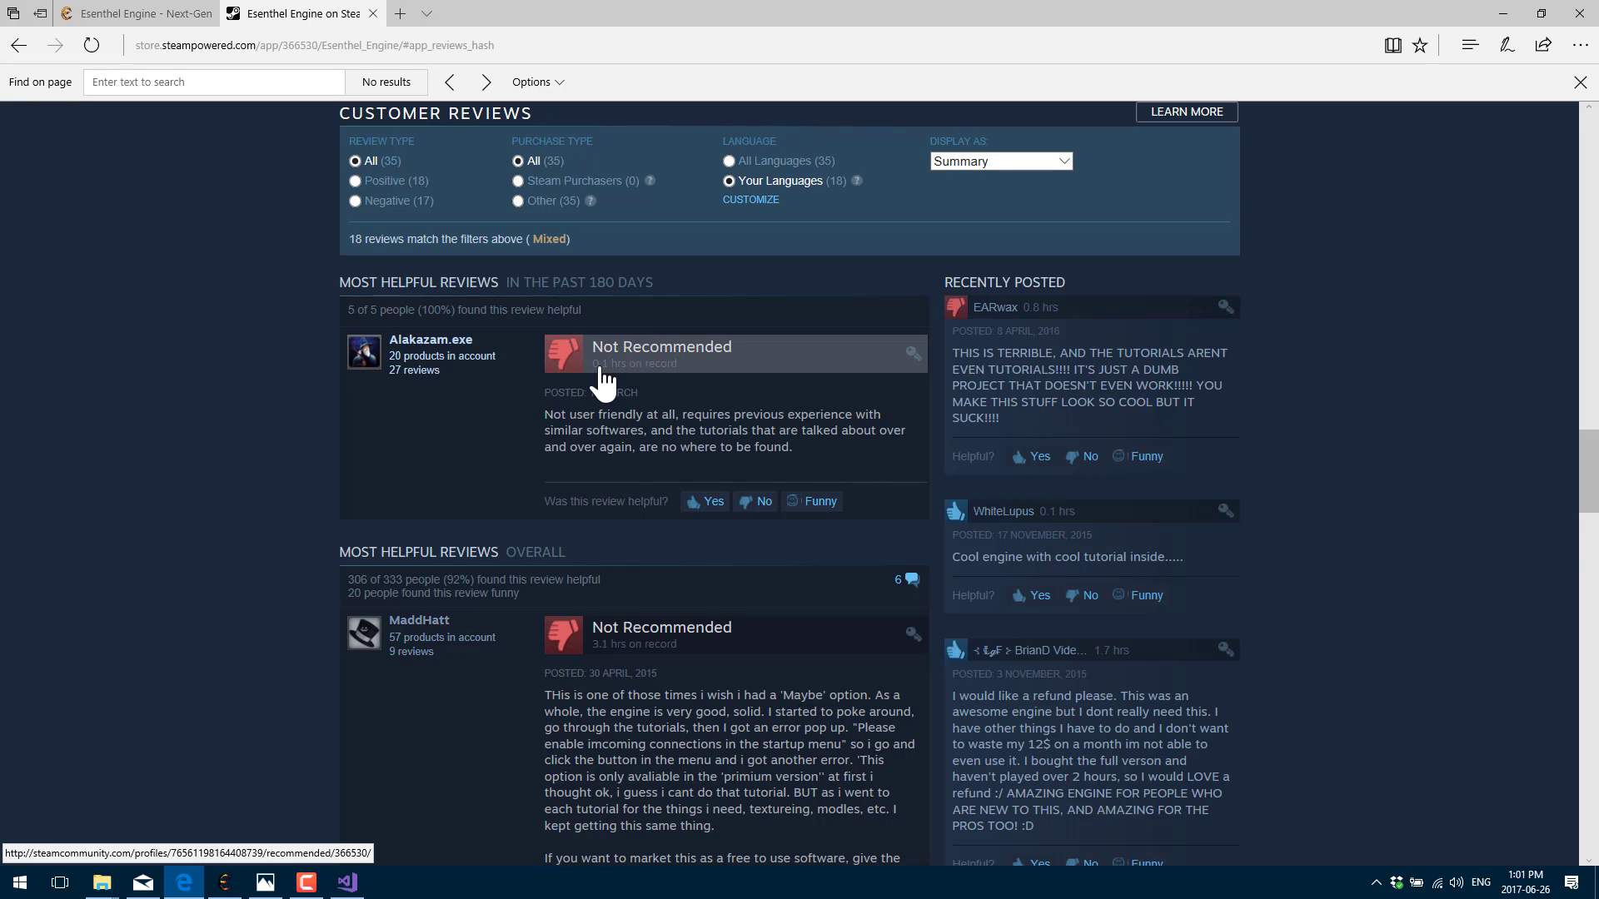
# Step: Scroll down the reviews to the first Recommended one, found helpful by 61 of 89 people
pyautogui.scroll(-5, 620, 500)
pyautogui.scroll(-5, 609, 629)
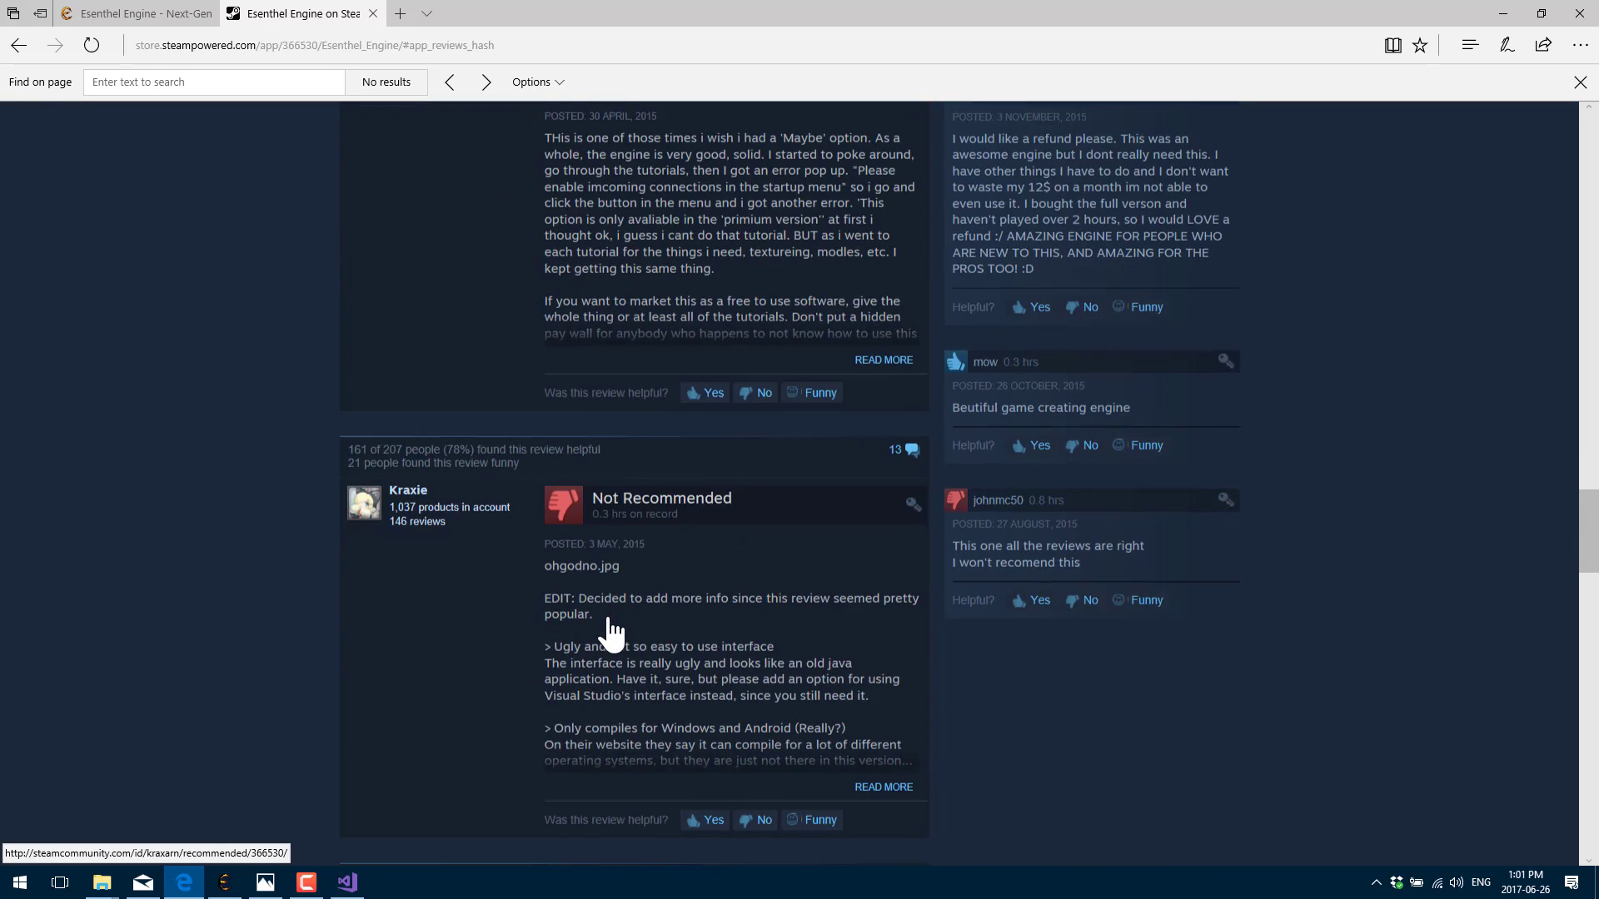
pyautogui.scroll(-4, 612, 607)
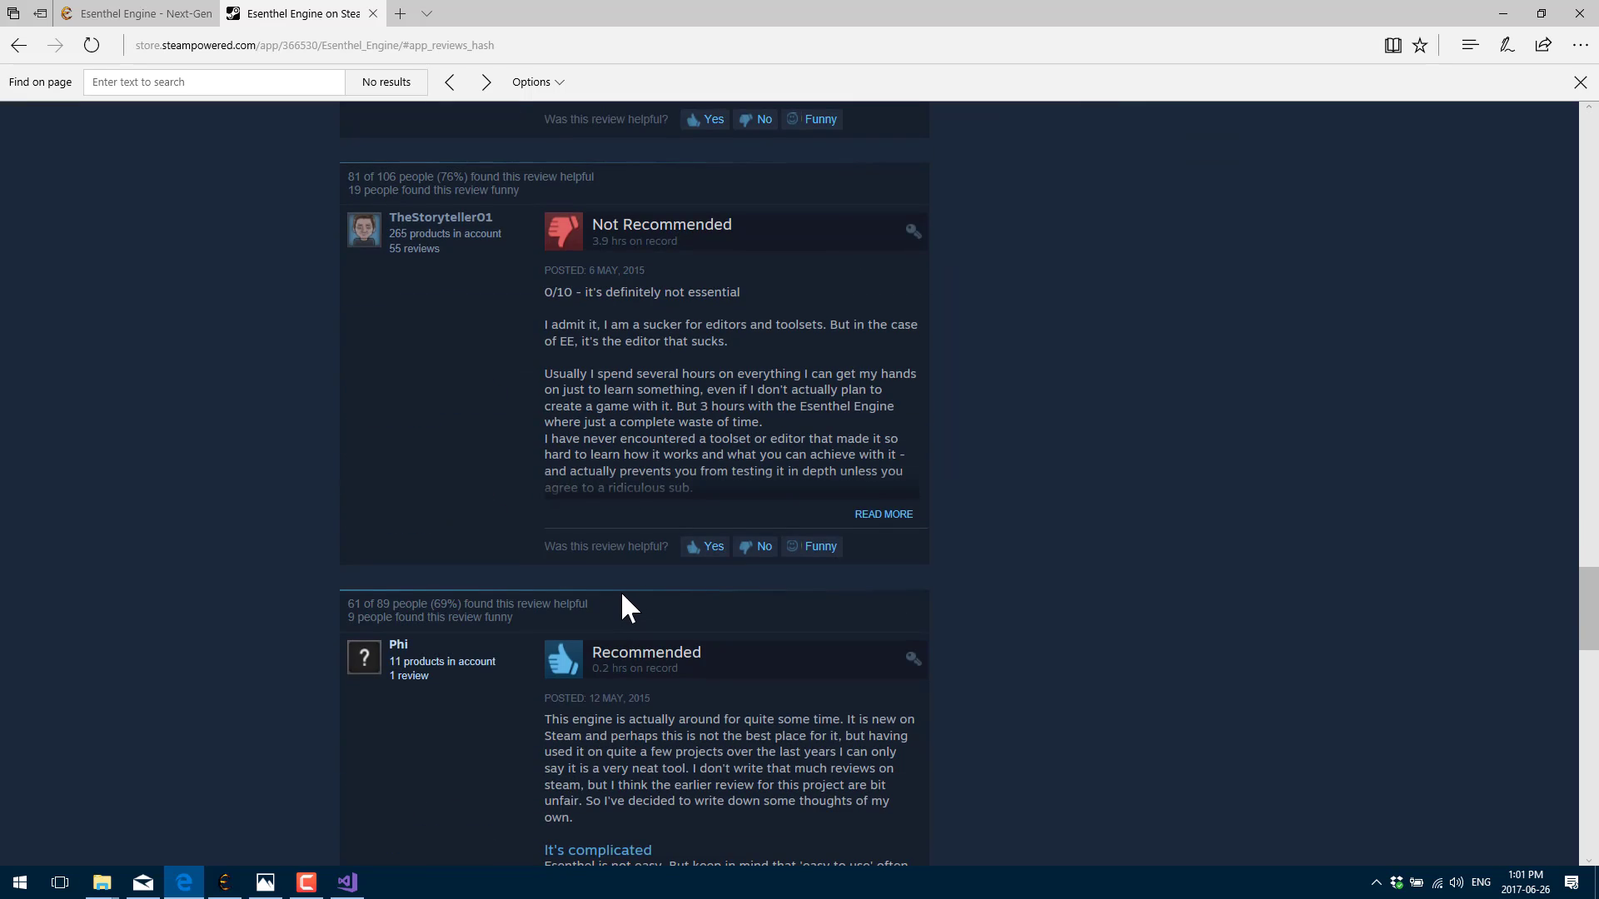
pyautogui.scroll(-1, 623, 588)
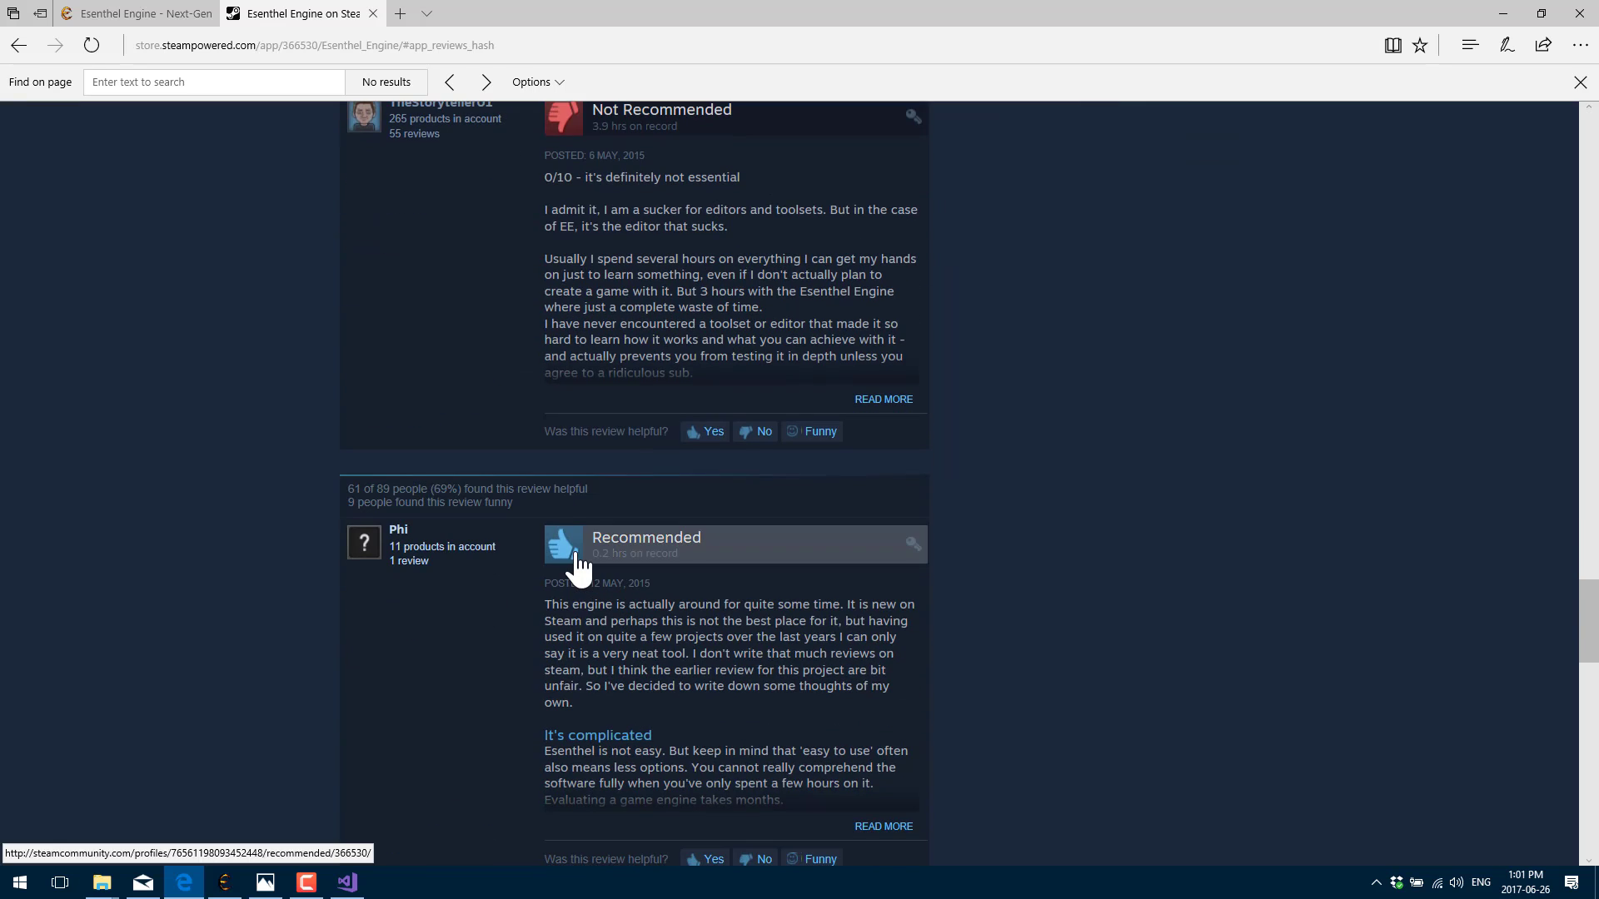